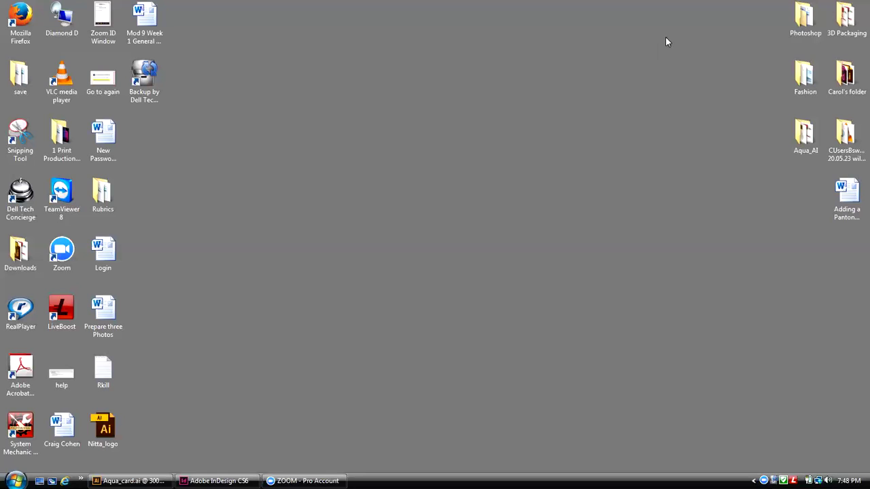
# Step: Clear the screen to the Windows desktop, dismissing the desktop context menu
pyautogui.rightClick(589, 131)
pyautogui.click(589, 120)
pyautogui.click(768, 13)
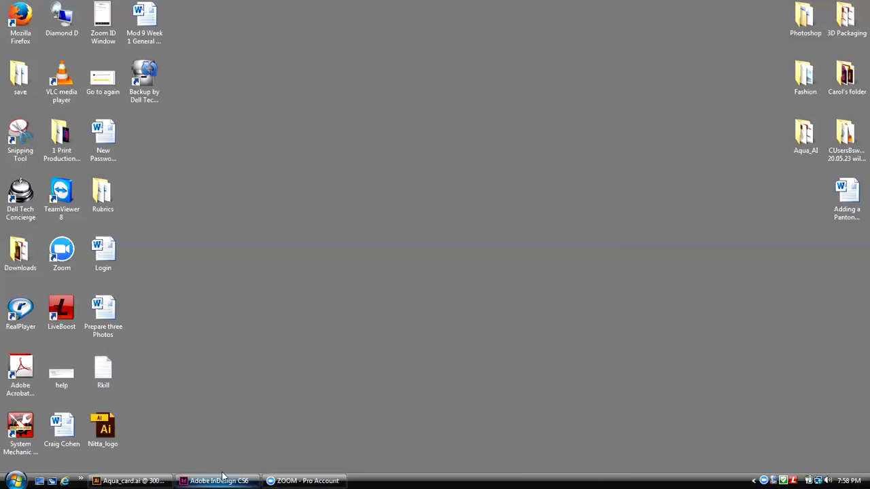
# Step: Restore the Aqua_card.ai Illustrator window, nudge it right, and switch to Aqua Logo Start.ai
pyautogui.click(132, 481)
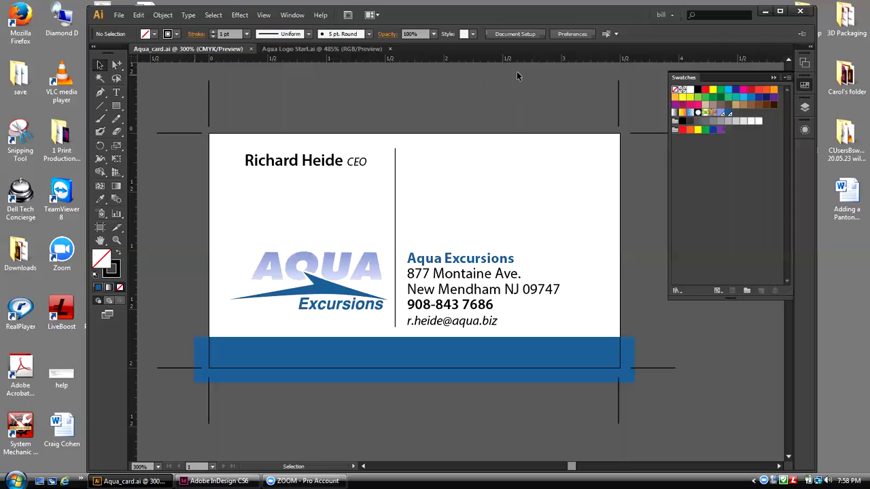
pyautogui.moveTo(557, 17); pyautogui.dragTo(565, 18)
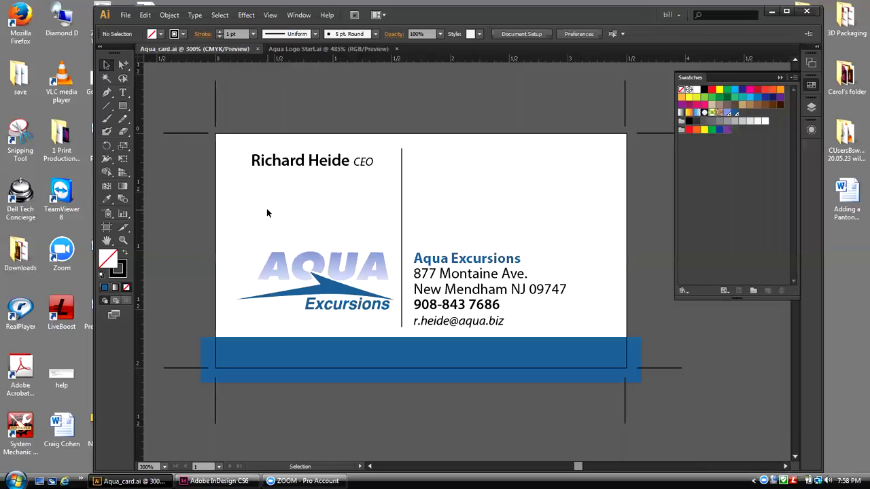
pyautogui.click(296, 48)
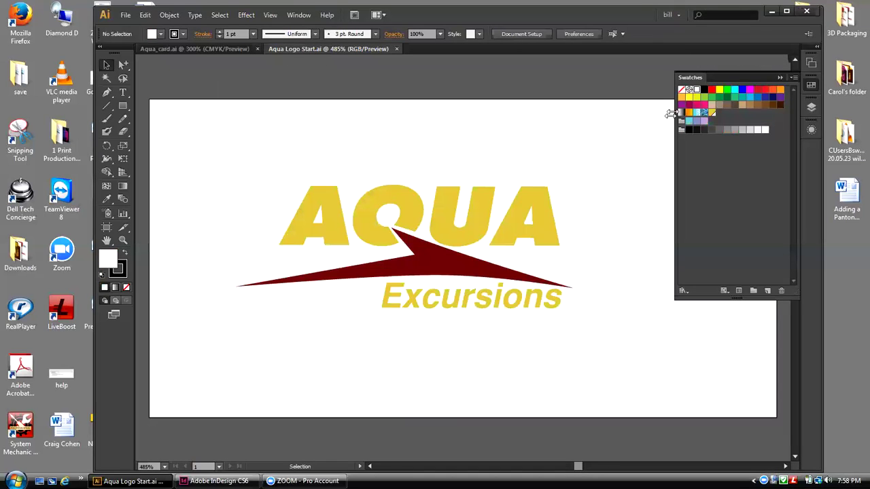
# Step: Pull the Swatches panel out of its dock so it floats over the canvas
pyautogui.moveTo(688, 78); pyautogui.dragTo(652, 146)
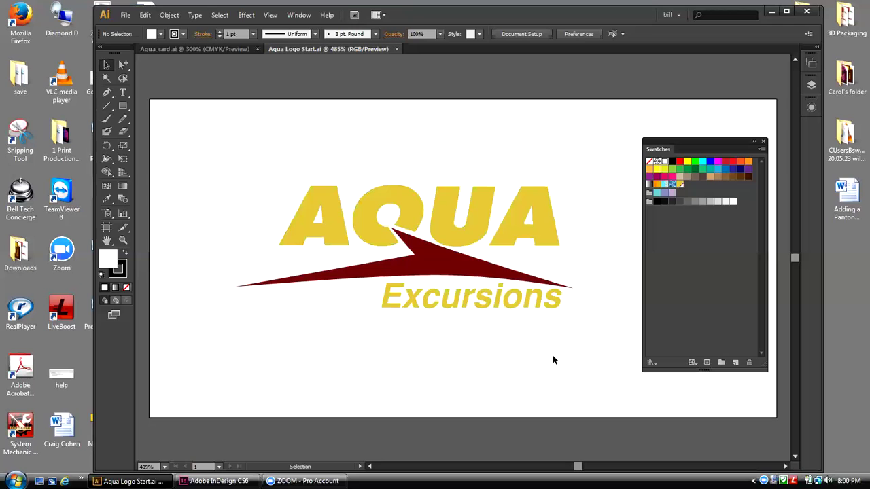
pyautogui.click(501, 229)
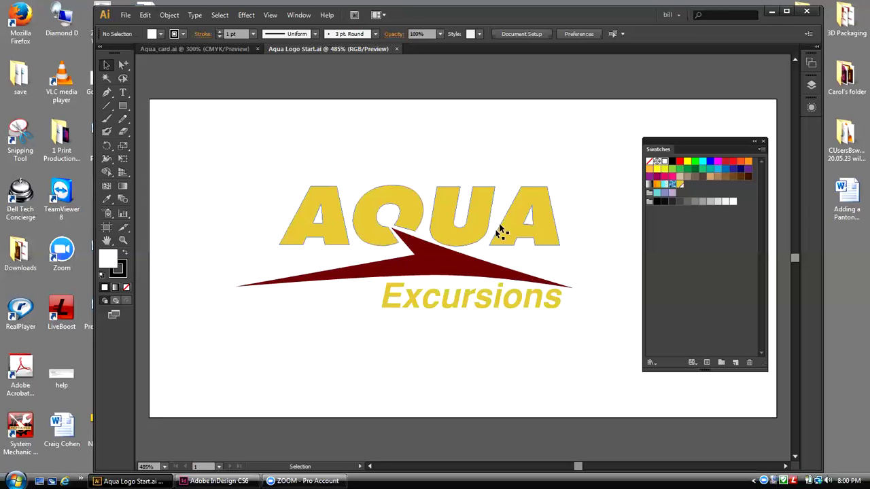
pyautogui.click(346, 158)
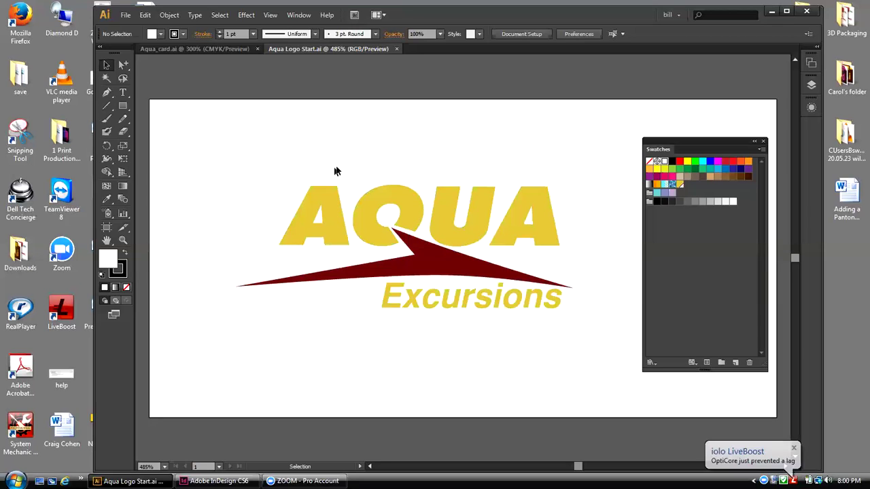
pyautogui.click(329, 206)
pyautogui.click(476, 192)
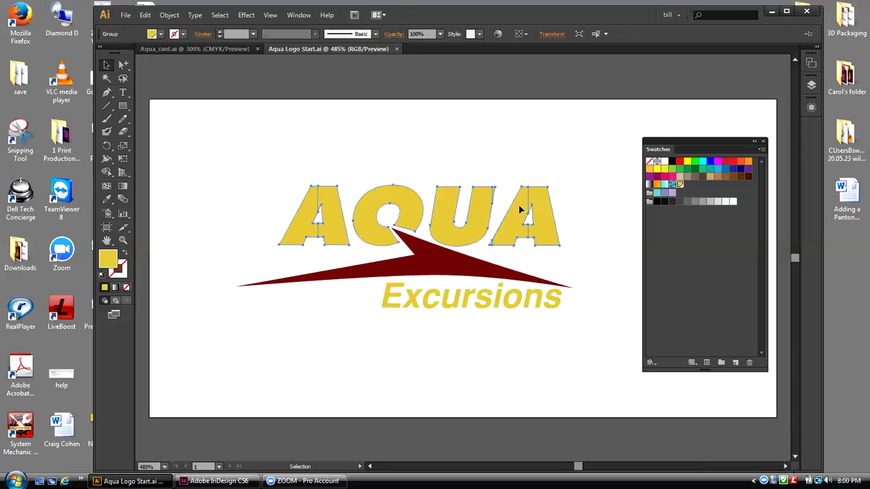
pyautogui.click(465, 303)
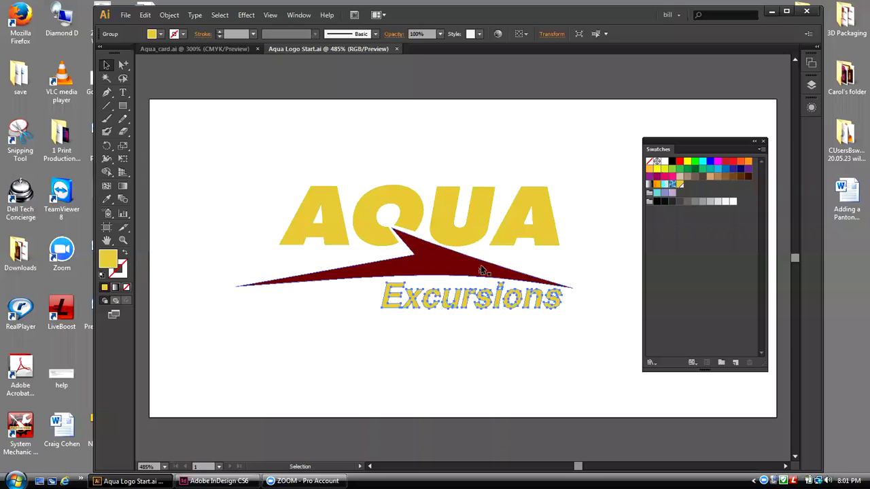
pyautogui.click(569, 269)
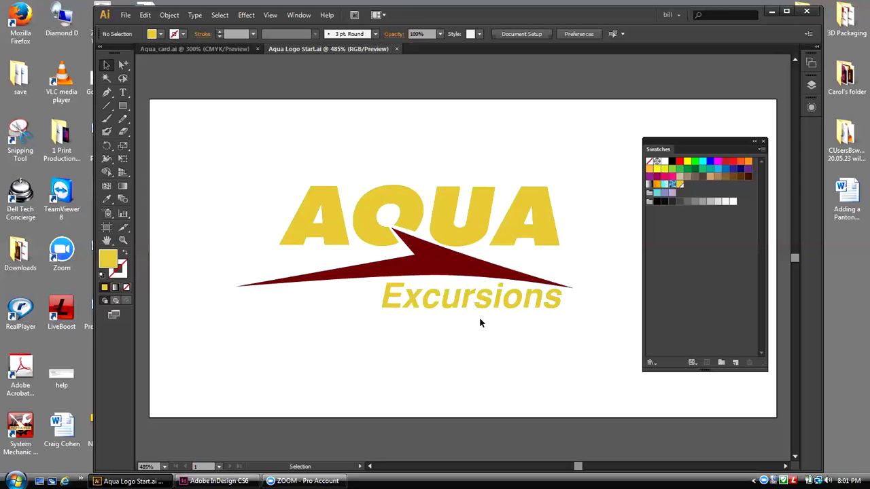
pyautogui.moveTo(668, 139); pyautogui.dragTo(648, 130)
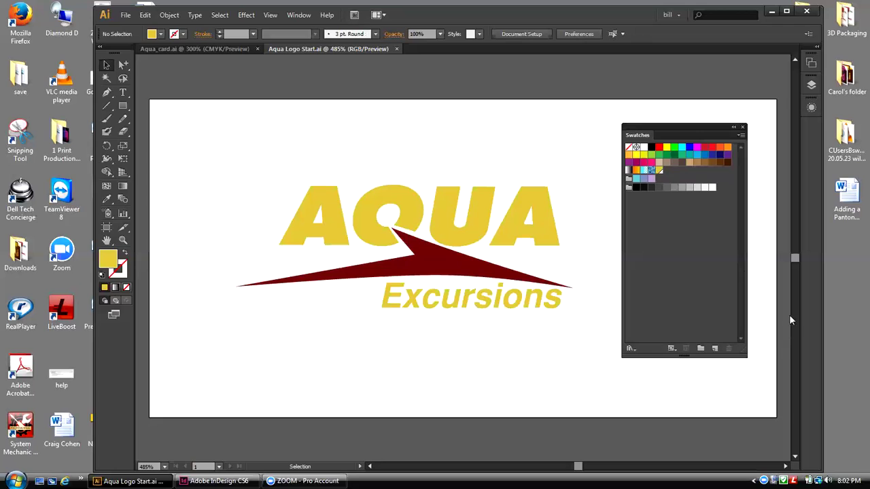
pyautogui.moveTo(705, 134); pyautogui.dragTo(698, 117)
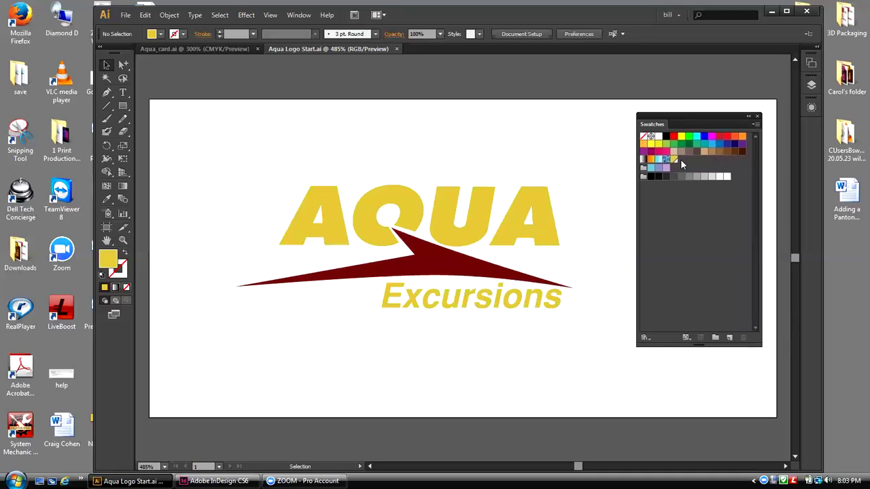
# Step: Select all unused swatches and delete them
pyautogui.click(757, 127)
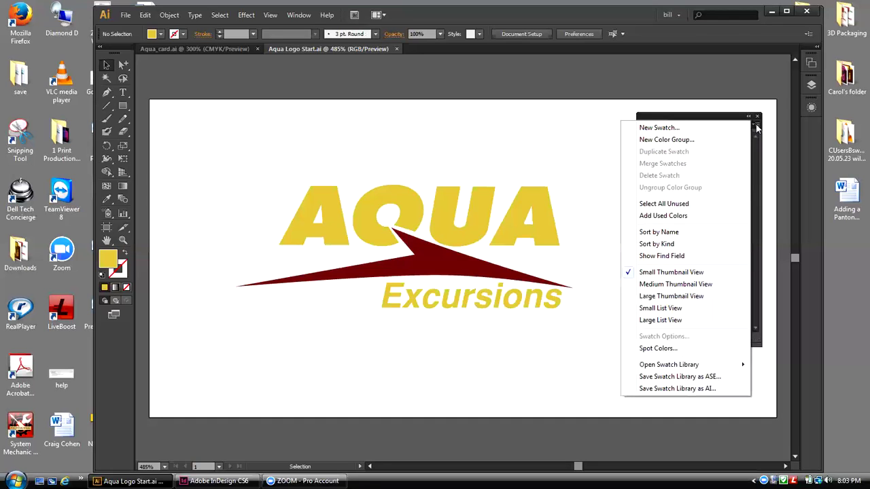
pyautogui.click(691, 204)
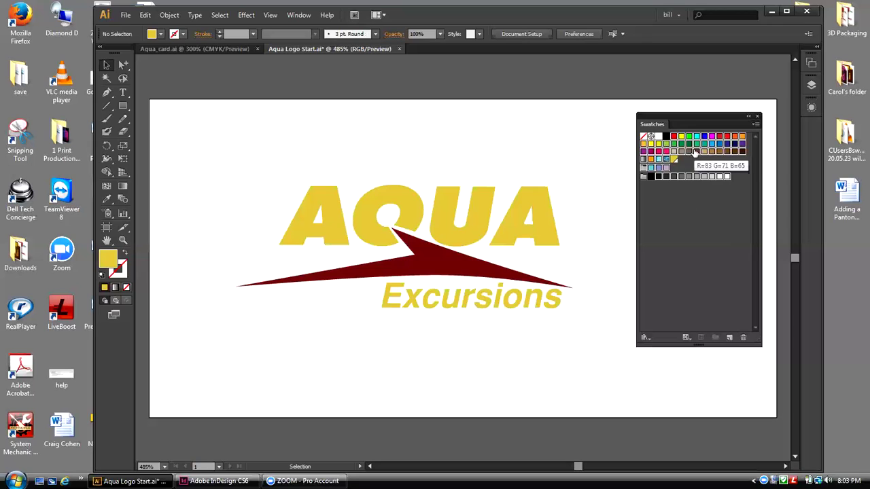
pyautogui.click(745, 338)
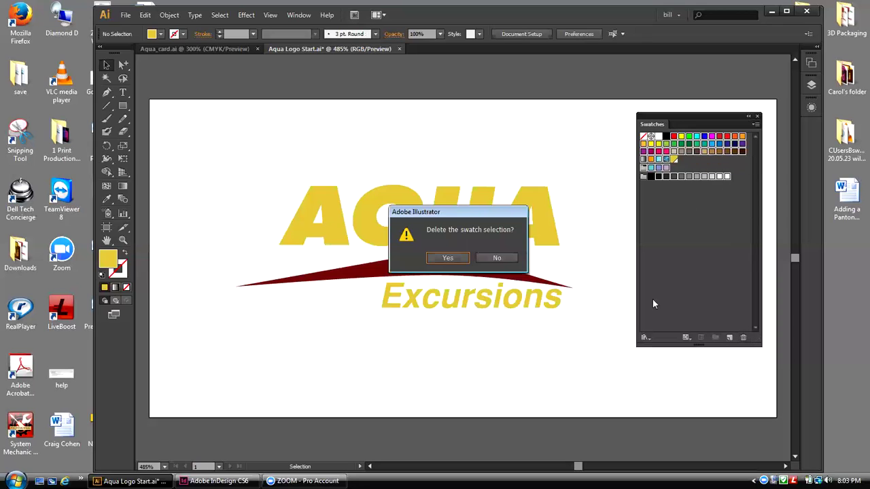
pyautogui.click(466, 262)
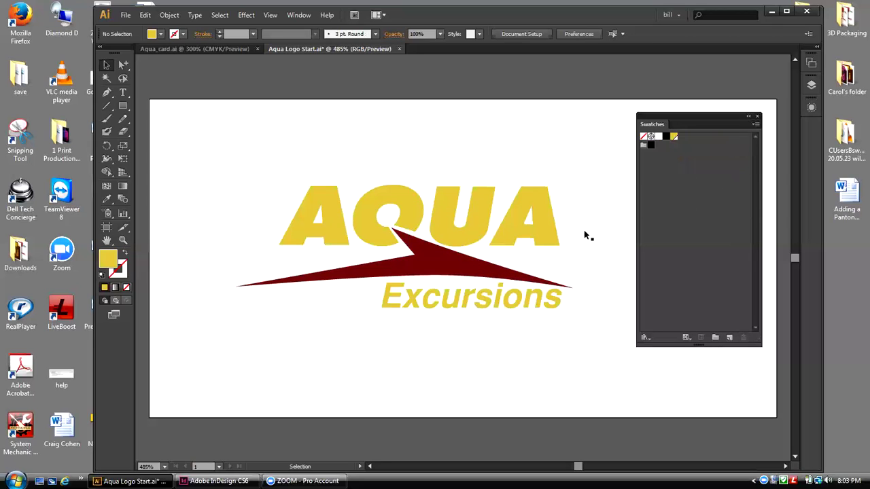
# Step: Delete the Grays swatch group
pyautogui.click(644, 147)
pyautogui.click(743, 337)
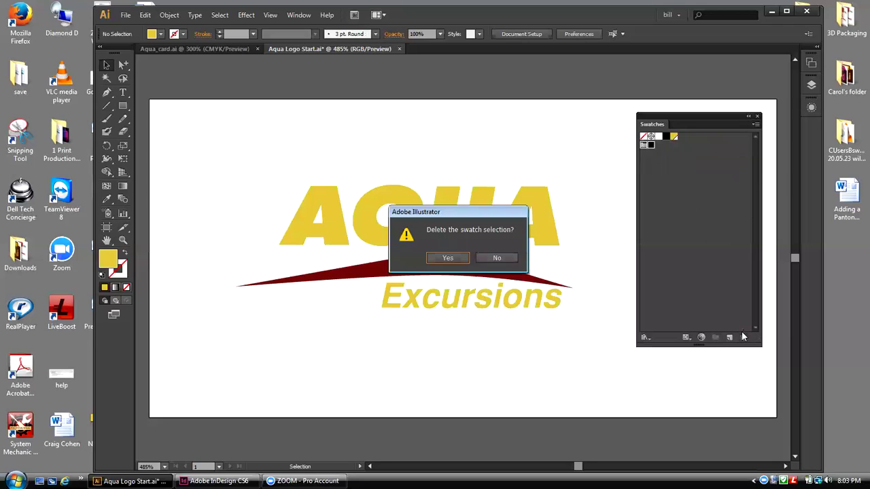
pyautogui.click(466, 258)
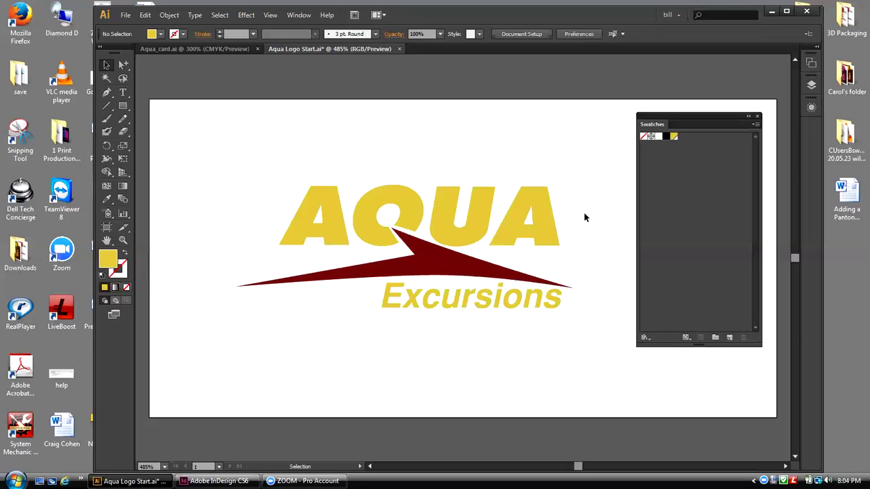
# Step: Delete the yellow swatch, leaving None, Registration, white and black
pyautogui.click(675, 137)
pyautogui.click(743, 336)
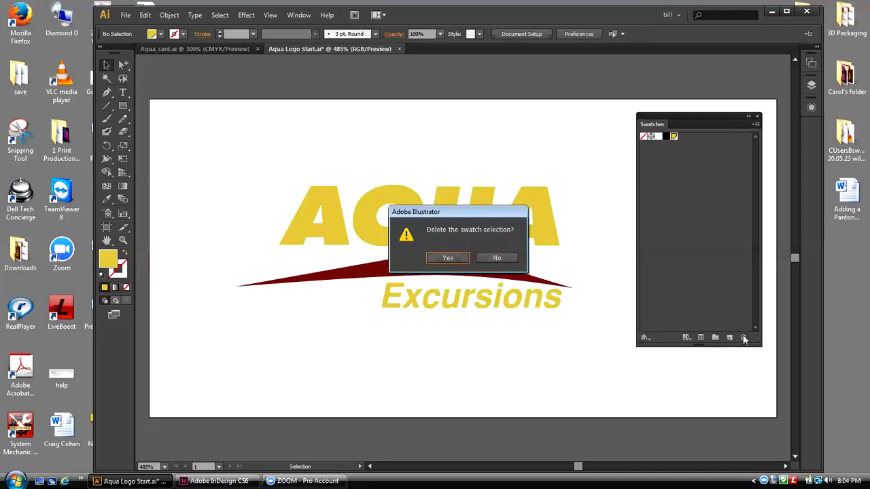
pyautogui.click(452, 258)
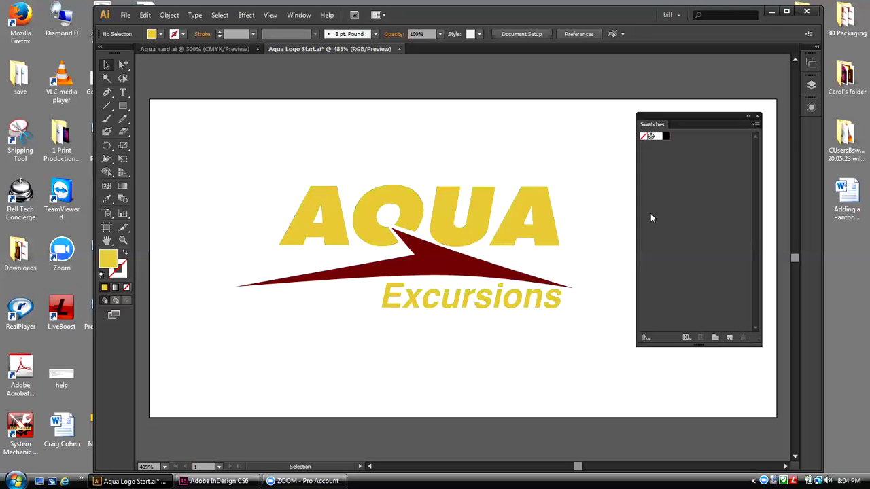
pyautogui.moveTo(644, 122); pyautogui.dragTo(648, 117)
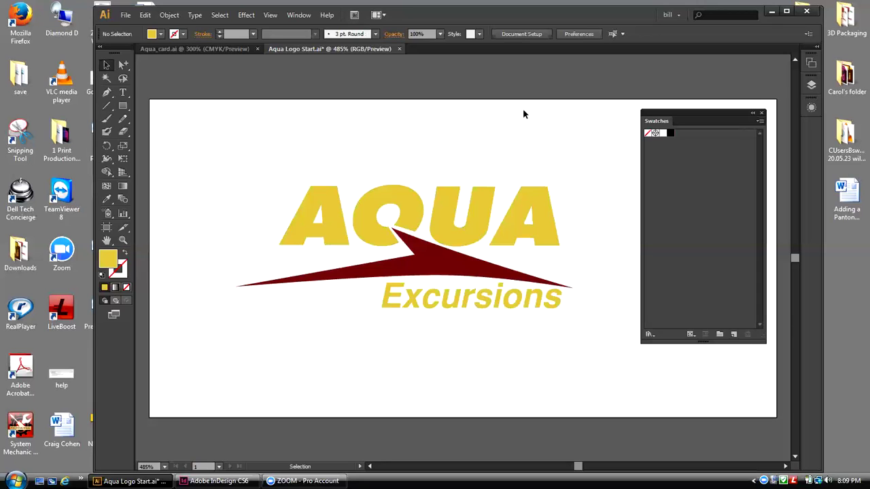
# Step: Open Window > Swatch Libraries > Color Books to reveal PANTONE+ Solid Coated
pyautogui.click(295, 15)
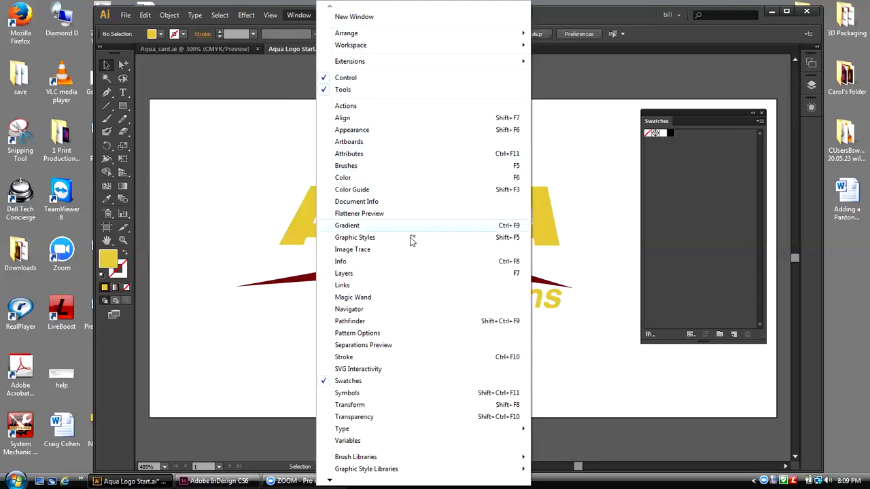
pyautogui.moveTo(413, 476)
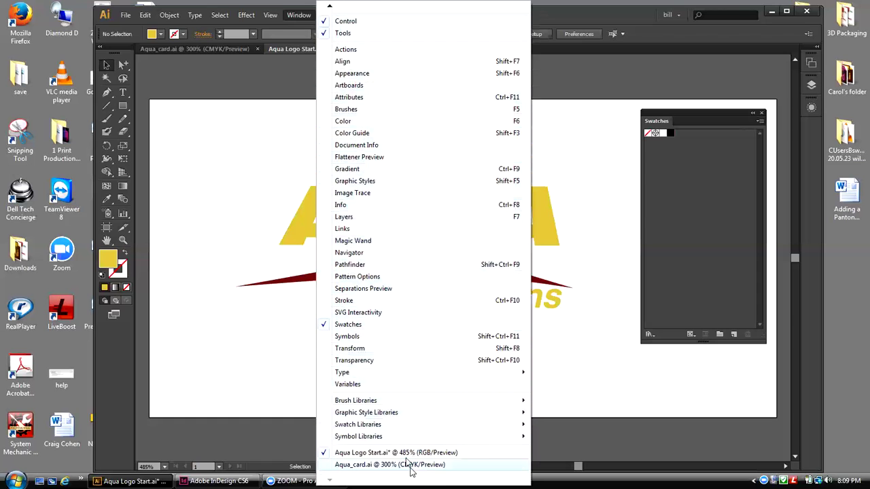
pyautogui.moveTo(399, 431)
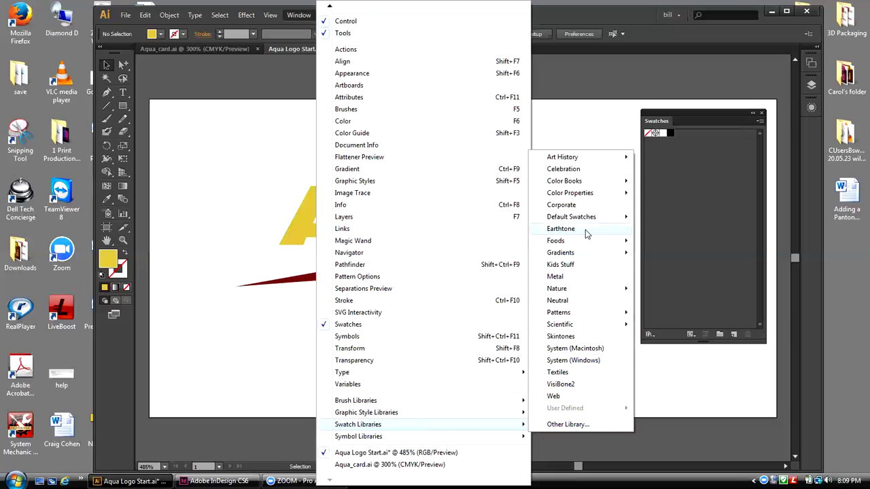
pyautogui.moveTo(588, 183)
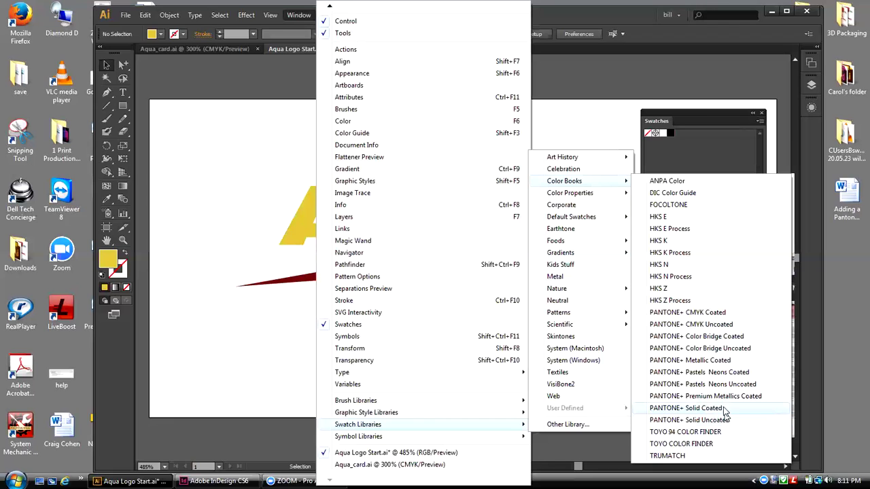
# Step: Open PANTONE+ Solid Coated, move it off the AQUA letters and enlarge it
pyautogui.click(686, 408)
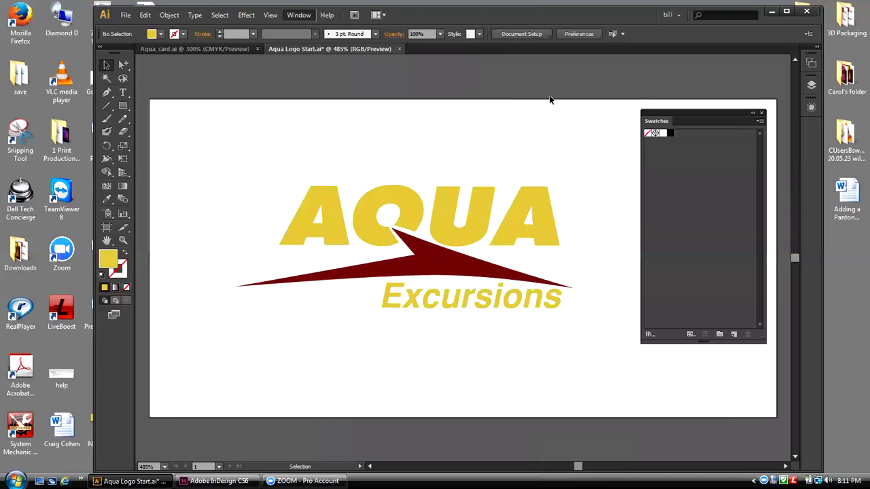
pyautogui.moveTo(426, 211); pyautogui.dragTo(218, 88)
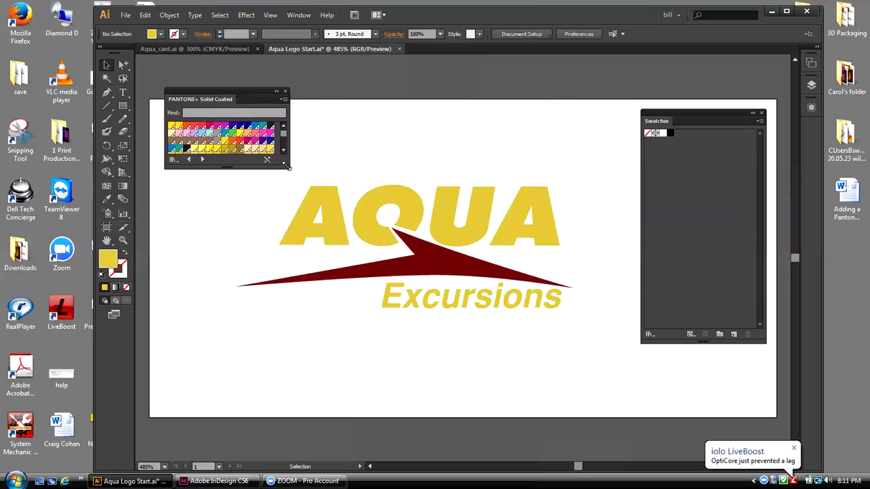
pyautogui.moveTo(285, 166); pyautogui.dragTo(270, 309)
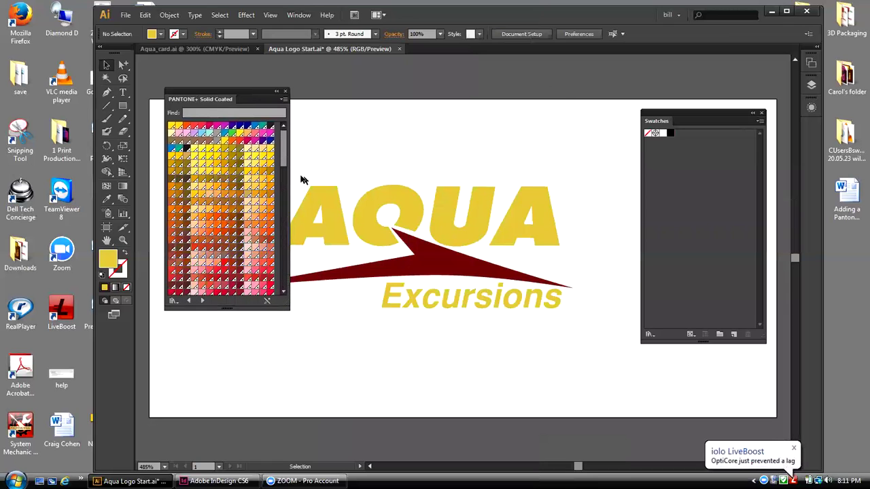
pyautogui.moveTo(285, 166); pyautogui.dragTo(281, 230)
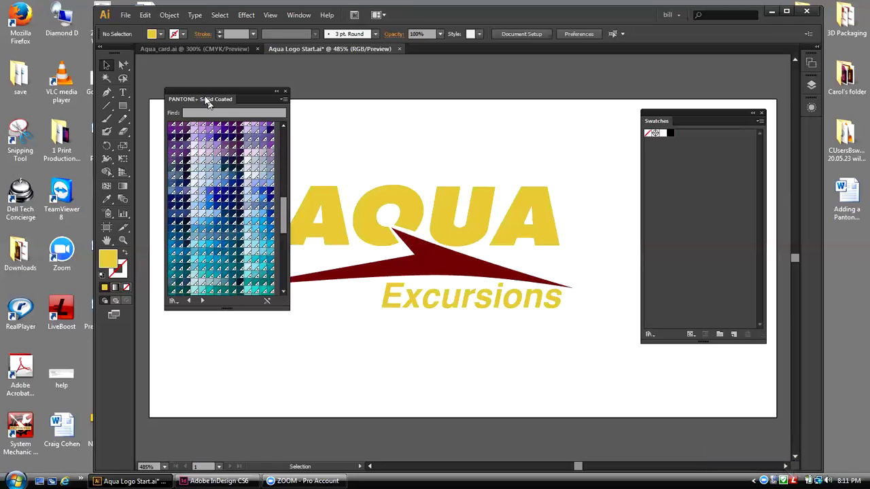
pyautogui.moveTo(204, 95); pyautogui.dragTo(199, 82)
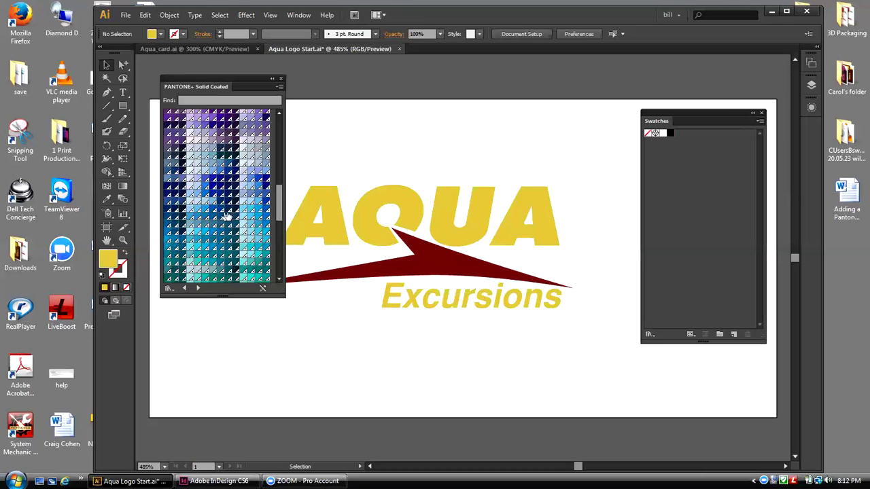
# Step: Scroll the PANTONE+ Solid Coated panel to its blue swatches
pyautogui.moveTo(276, 200); pyautogui.dragTo(278, 219)
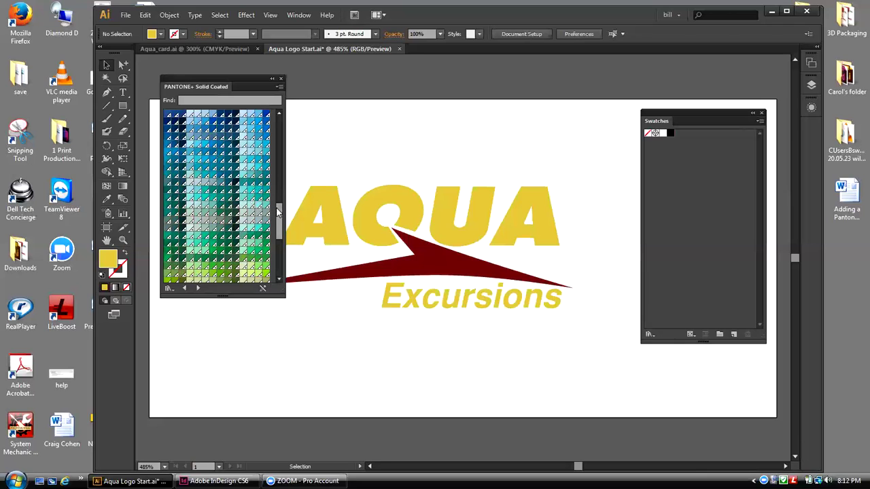
pyautogui.moveTo(278, 212); pyautogui.dragTo(278, 207)
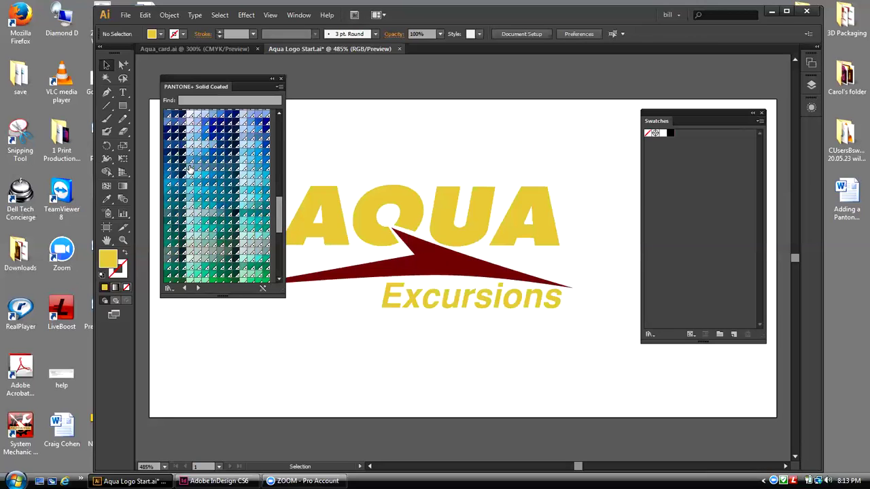
# Step: Add a light blue and a dark blue Pantone swatch, including PANTONE 7695 C, then collapse the library
pyautogui.click(191, 169)
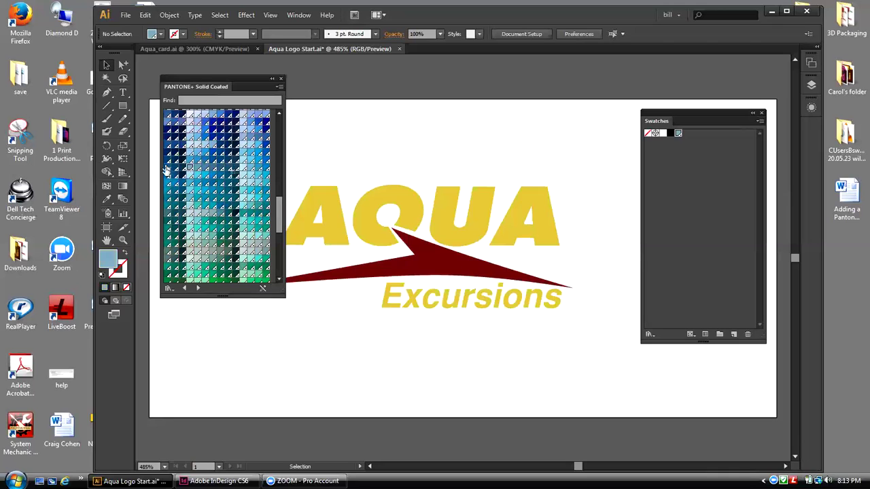
pyautogui.click(168, 169)
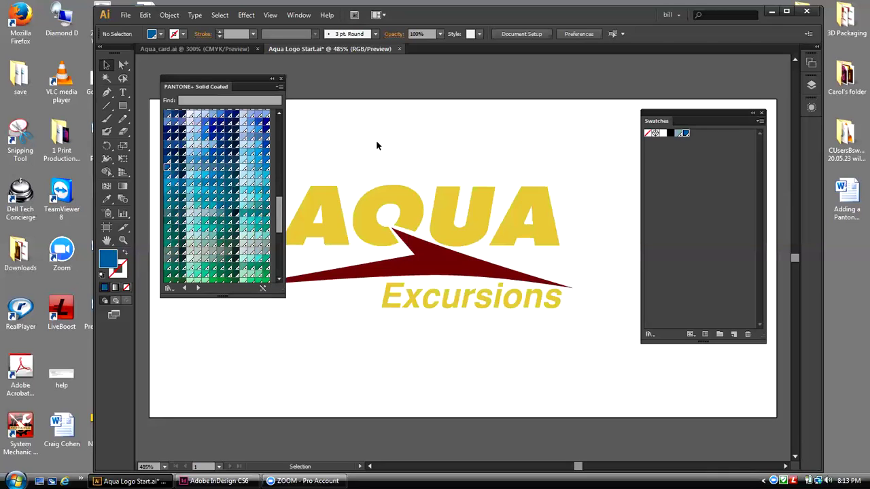
pyautogui.click(272, 79)
pyautogui.moveTo(212, 79); pyautogui.dragTo(199, 66)
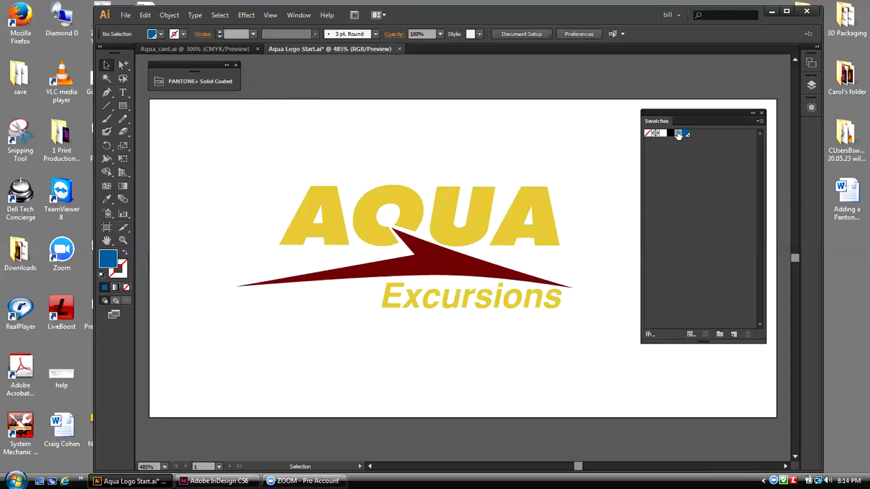
pyautogui.click(540, 208)
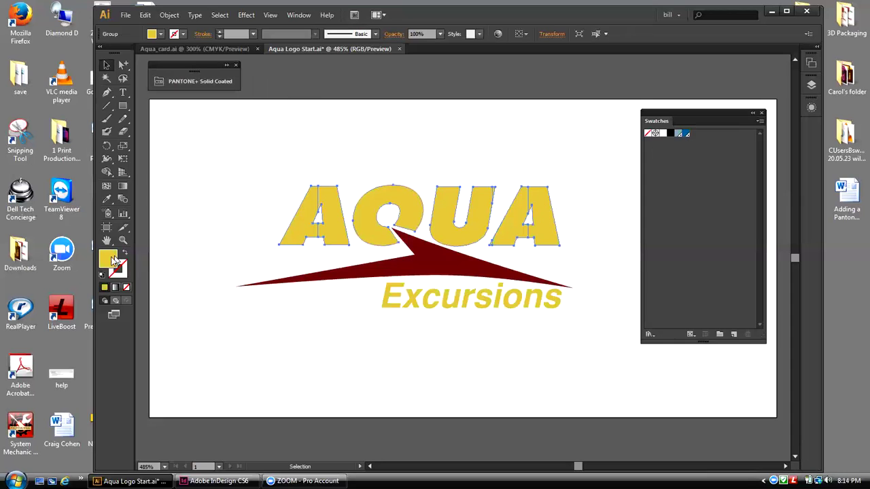
pyautogui.moveTo(111, 262); pyautogui.dragTo(701, 173)
pyautogui.click(690, 158)
pyautogui.click(692, 134)
pyautogui.click(748, 334)
pyautogui.click(451, 257)
# Step: Fill the AQUA letters with light blue and the swoosh with dark blue
pyautogui.click(577, 171)
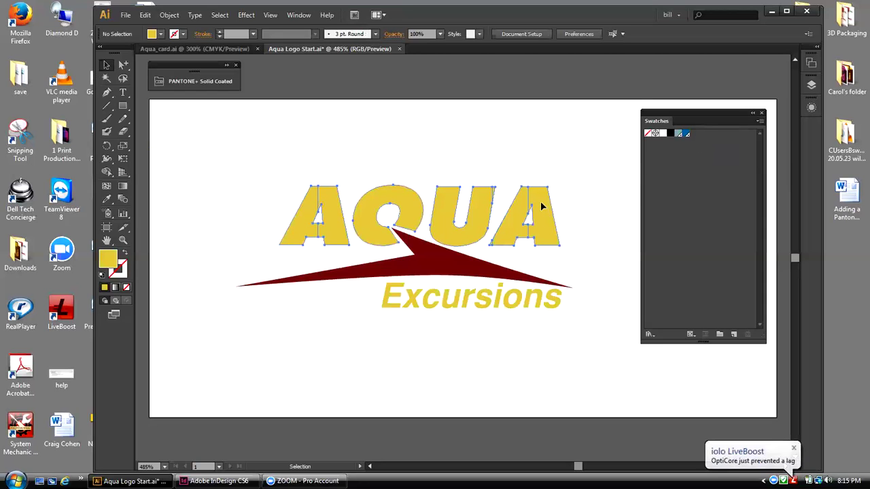
pyautogui.click(678, 133)
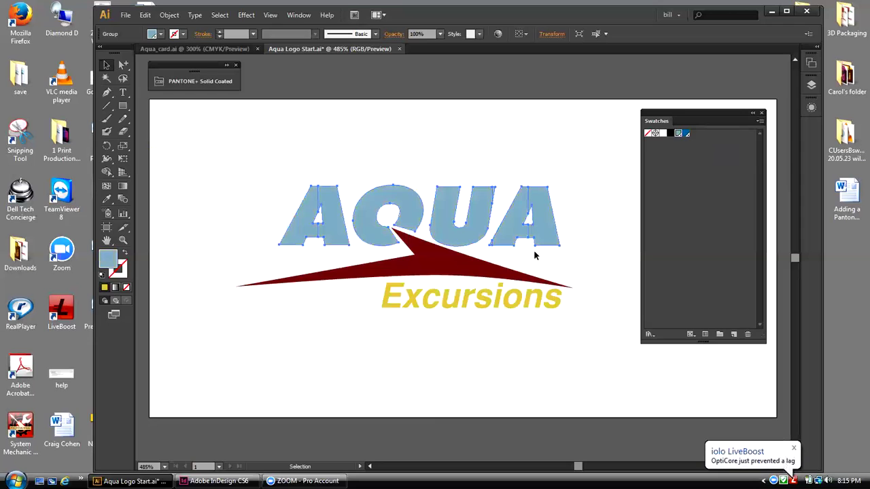
pyautogui.click(467, 263)
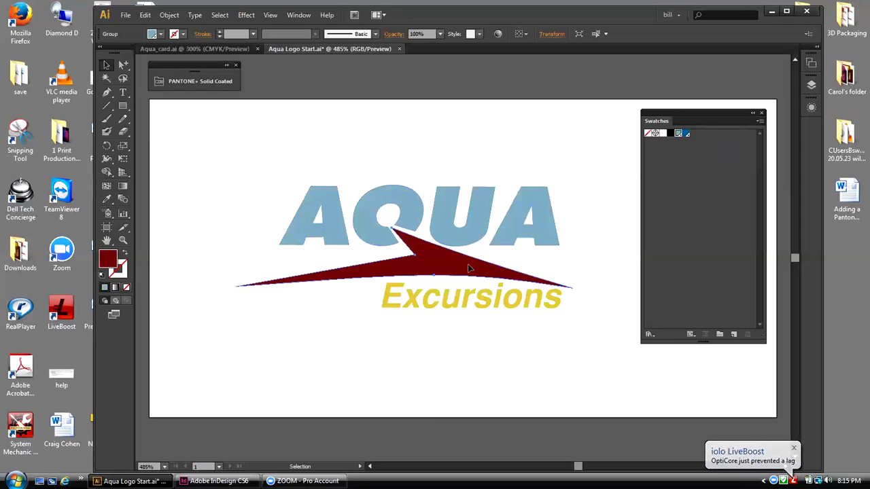
pyautogui.click(685, 133)
# Step: Recolour the Excursions text dark blue and clear the selection
pyautogui.click(496, 302)
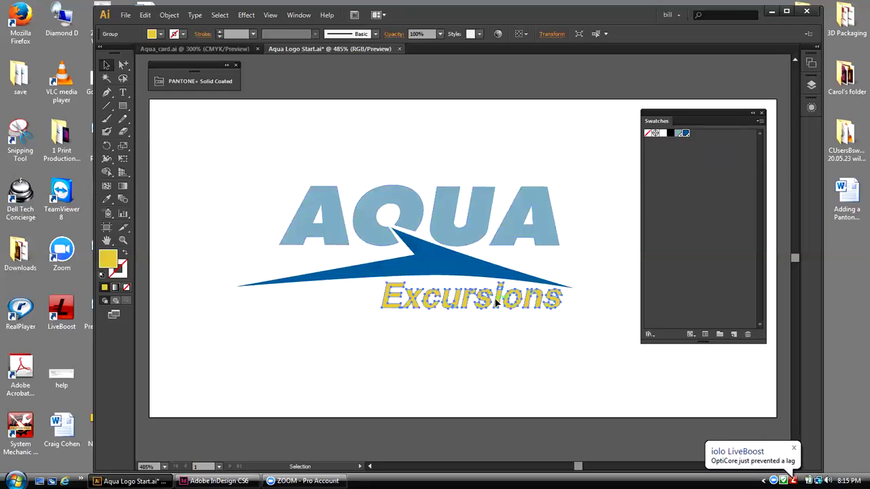
pyautogui.click(682, 134)
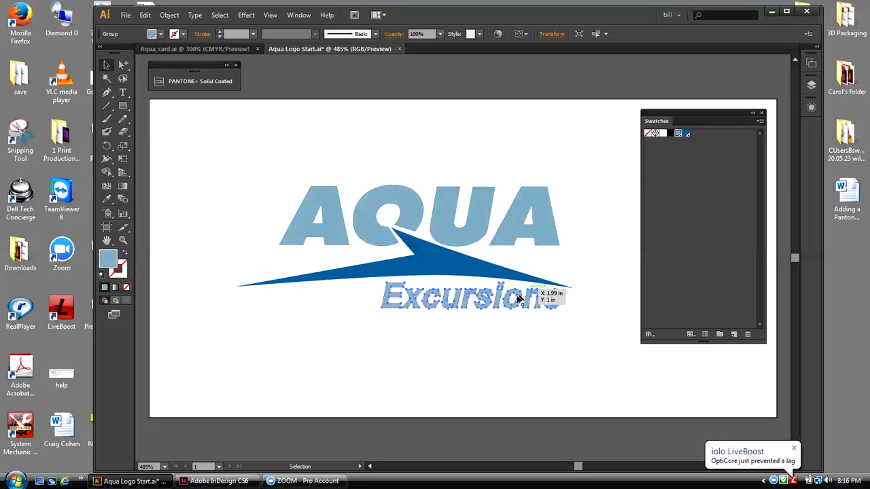
pyautogui.click(685, 133)
pyautogui.click(611, 132)
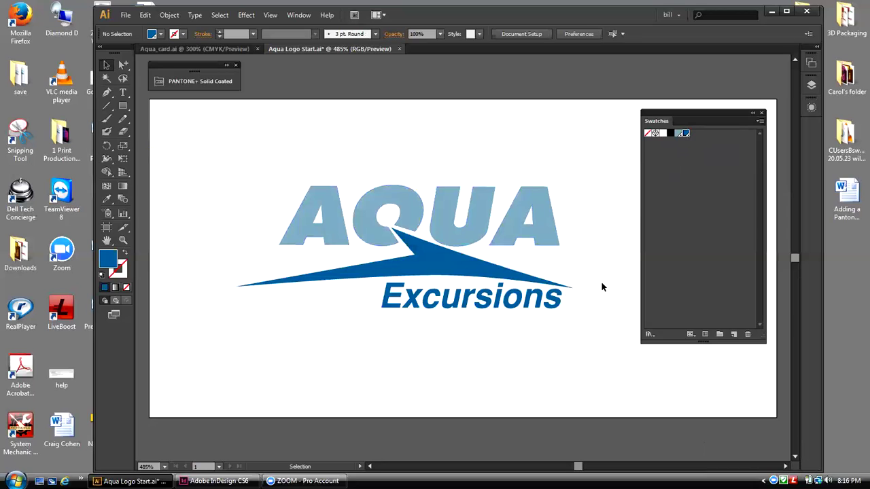
pyautogui.click(677, 231)
# Step: Reposition the PANTONE+ Solid Coated library panel to sit above the artboard
pyautogui.moveTo(195, 65); pyautogui.dragTo(393, 107)
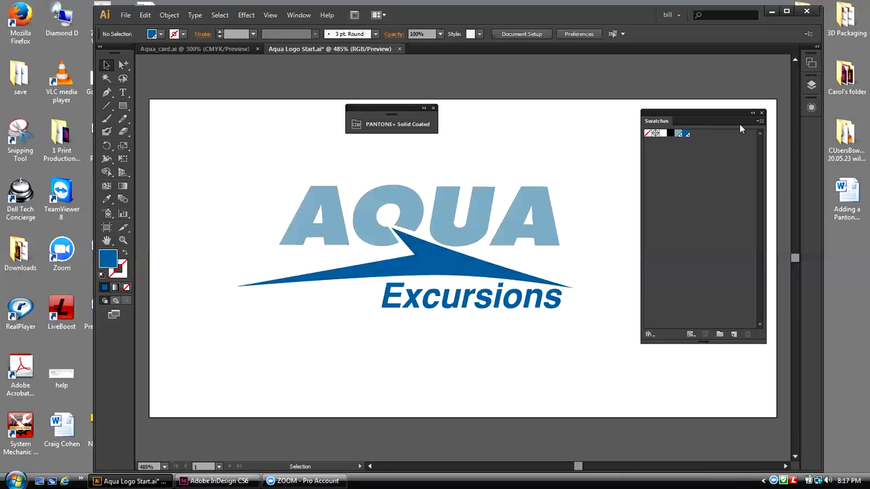
# Step: Move the Pantone and Swatches panels aside, collapsing Swatches to an icon off the artboard
pyautogui.moveTo(399, 107); pyautogui.dragTo(230, 66)
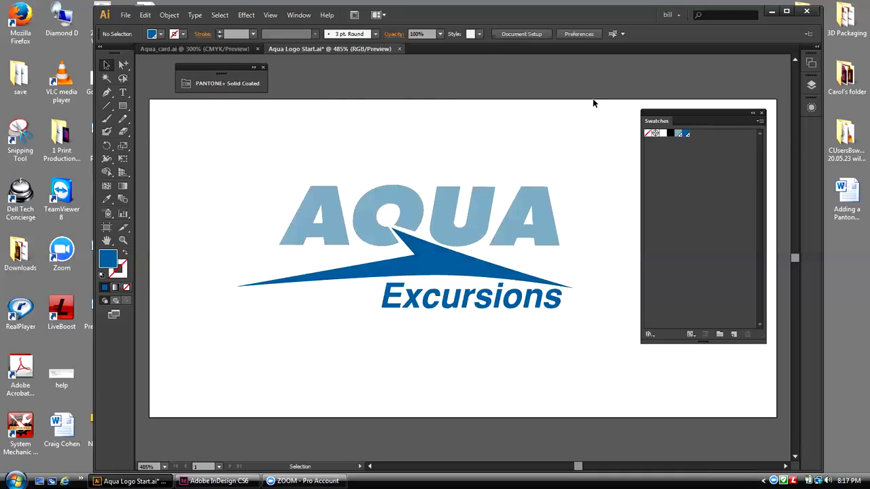
pyautogui.moveTo(716, 116); pyautogui.dragTo(683, 89)
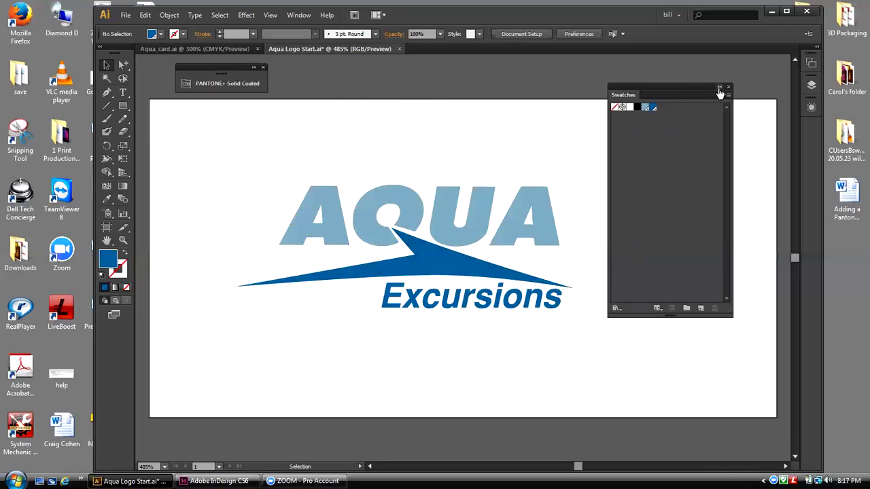
pyautogui.click(720, 88)
pyautogui.moveTo(609, 88); pyautogui.dragTo(695, 70)
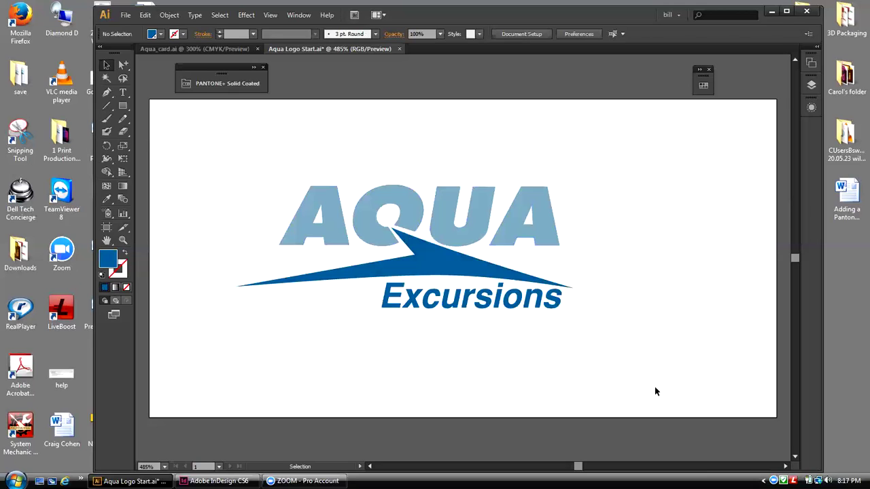
# Step: Float the Artboards panel over the canvas and open its flyout menu of artboard commands
pyautogui.click(811, 62)
pyautogui.moveTo(704, 59); pyautogui.dragTo(613, 128)
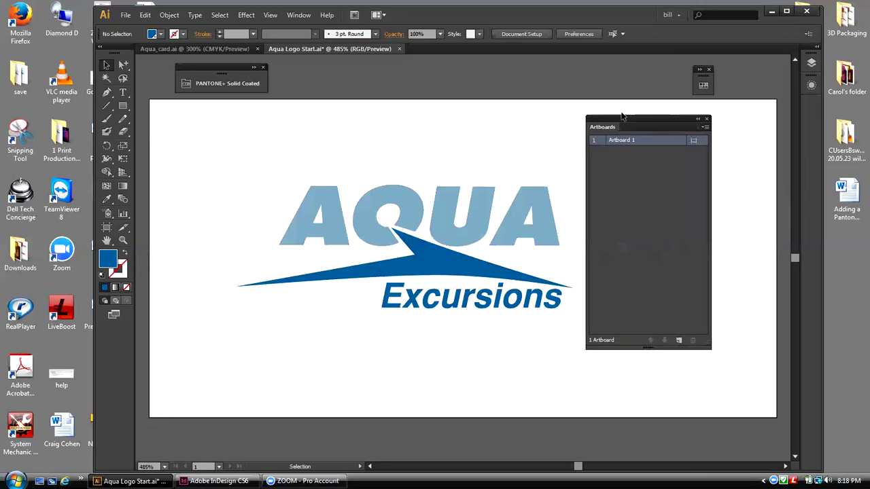
pyautogui.moveTo(624, 118); pyautogui.dragTo(665, 118)
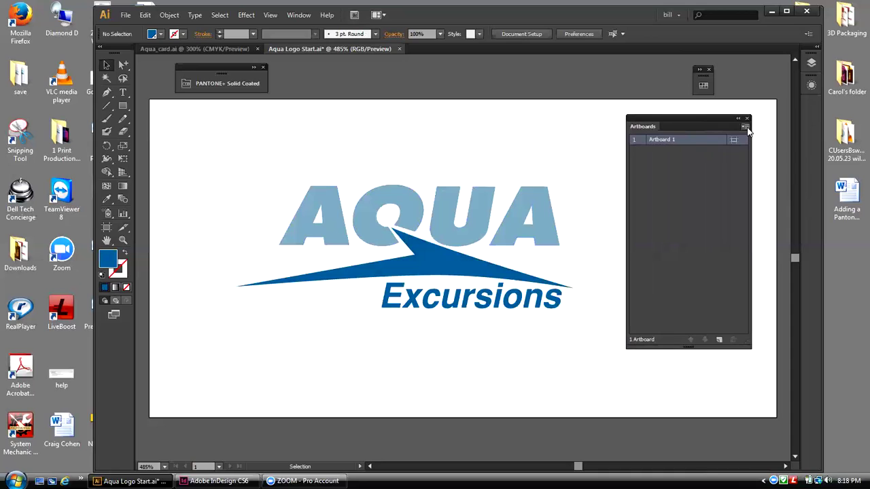
pyautogui.click(745, 128)
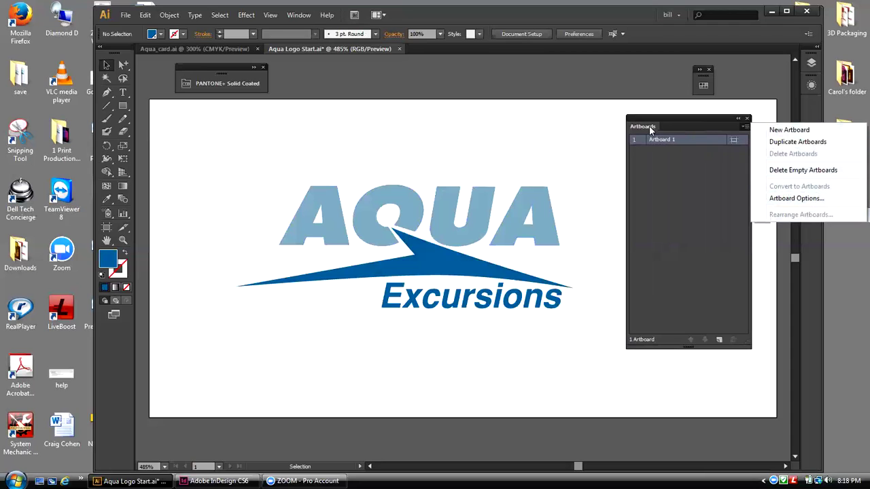
pyautogui.click(299, 15)
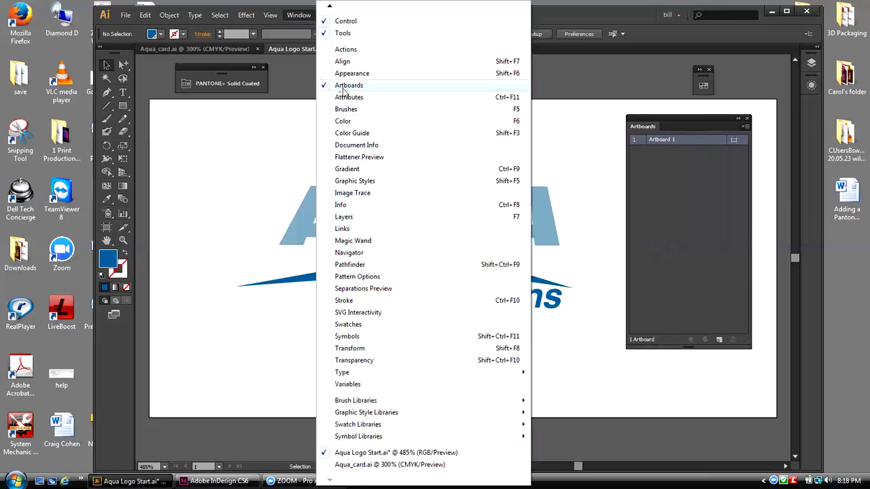
pyautogui.click(657, 95)
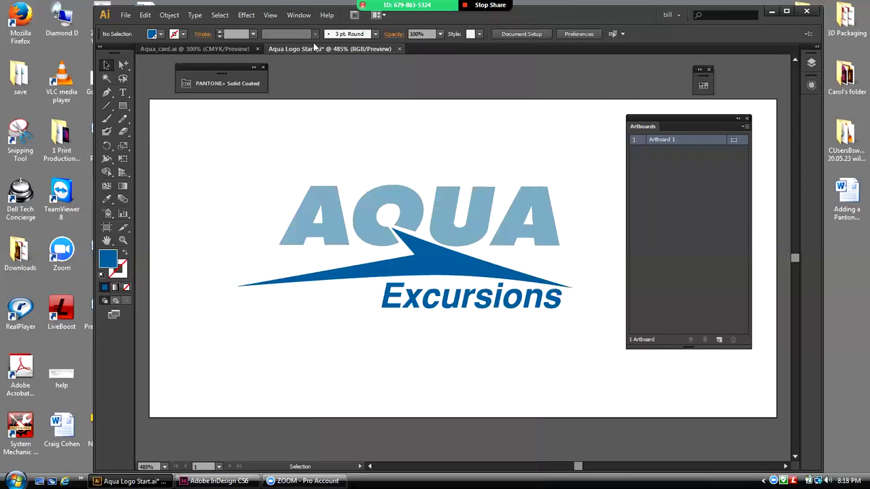
pyautogui.click(746, 127)
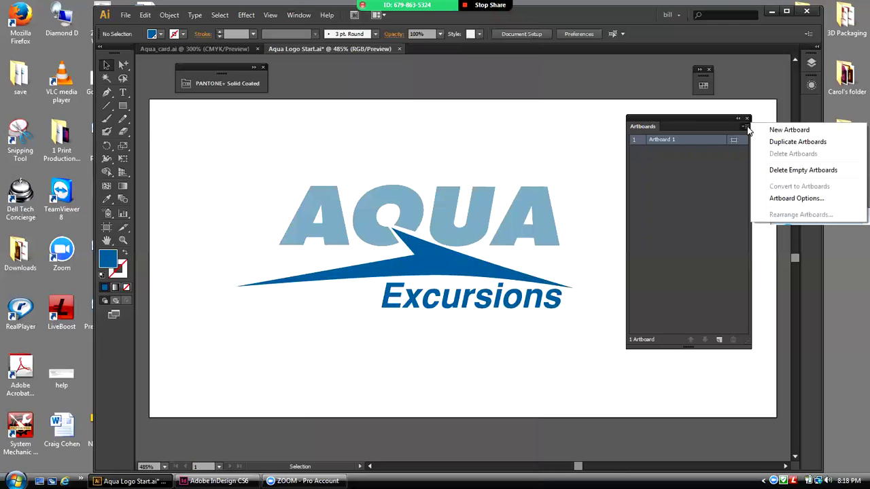
# Step: Set Artboard 1's preset to Fit to Artwork Bounds, giving a 1.78 × 0.65 in artboard
pyautogui.click(797, 198)
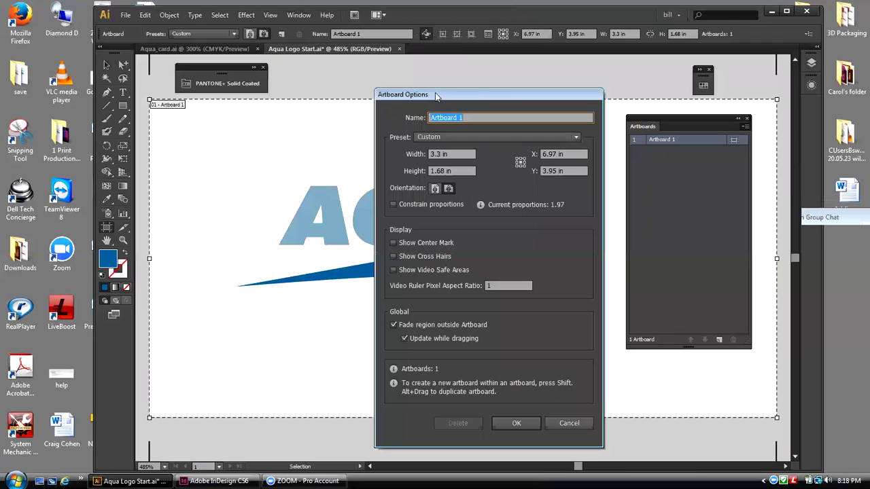
pyautogui.moveTo(435, 92); pyautogui.dragTo(686, 100)
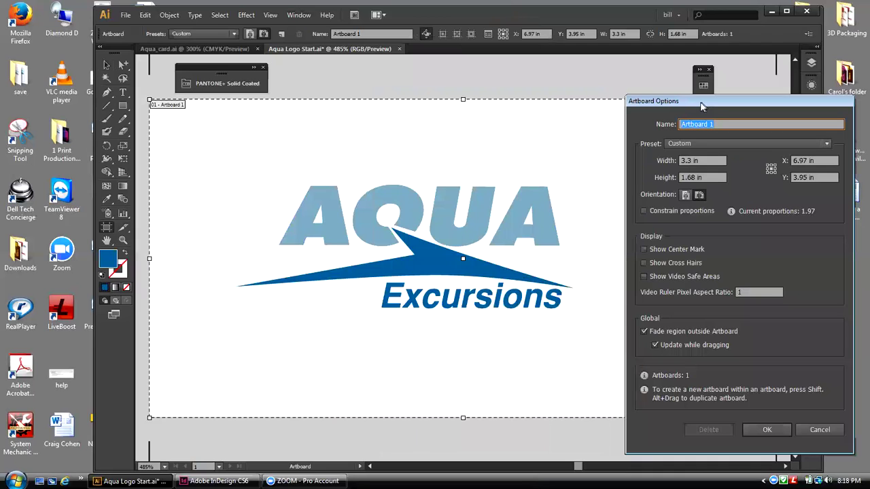
pyautogui.moveTo(702, 107); pyautogui.dragTo(667, 94)
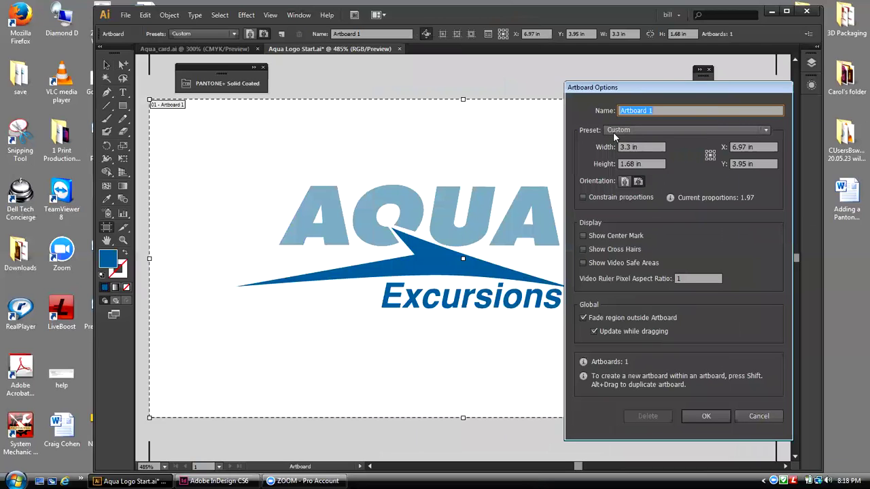
pyautogui.click(766, 131)
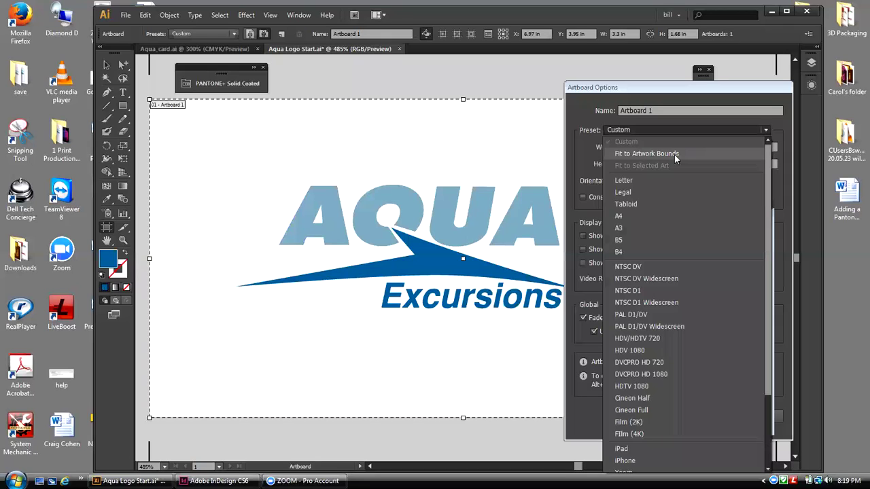
pyautogui.click(676, 155)
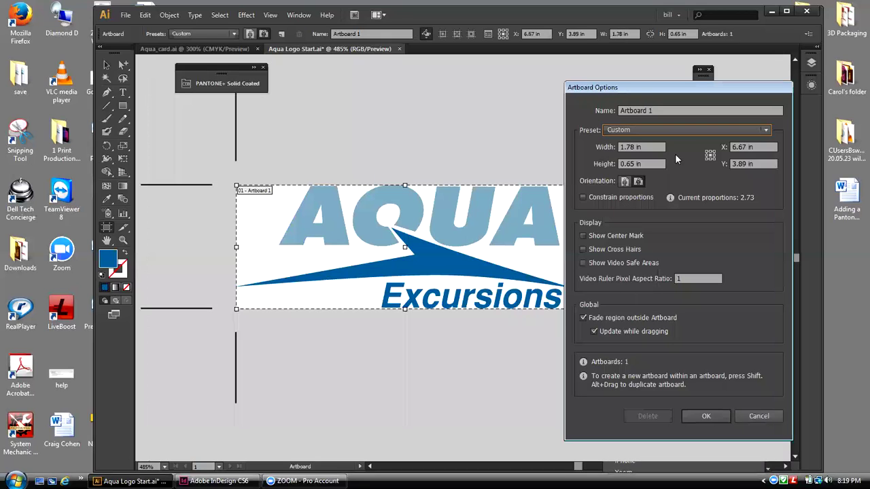
pyautogui.click(703, 416)
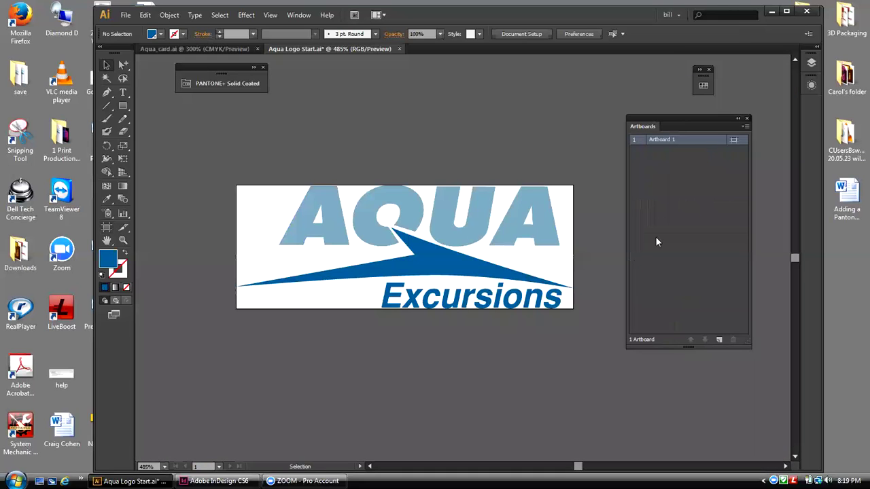
pyautogui.moveTo(652, 127); pyautogui.dragTo(730, 136)
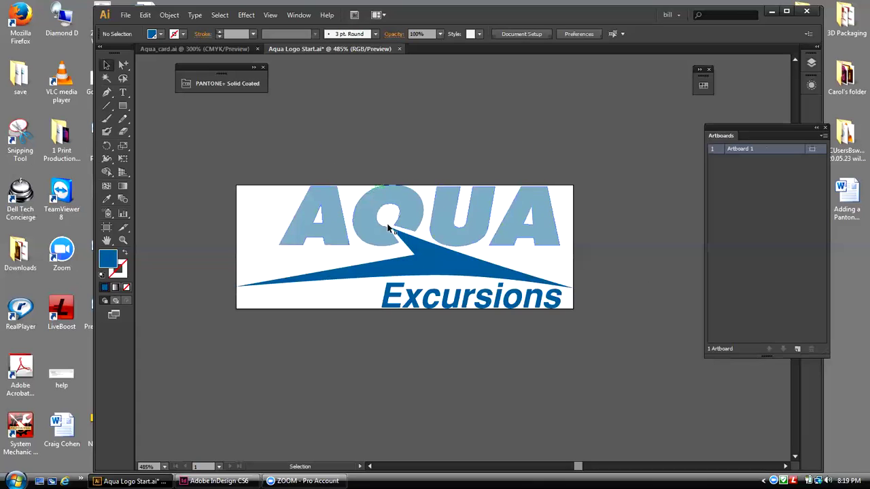
# Step: Save the logo as an Illustrator file, replacing Start with _pantone to name it Aqua Logo_pantone
pyautogui.click(127, 16)
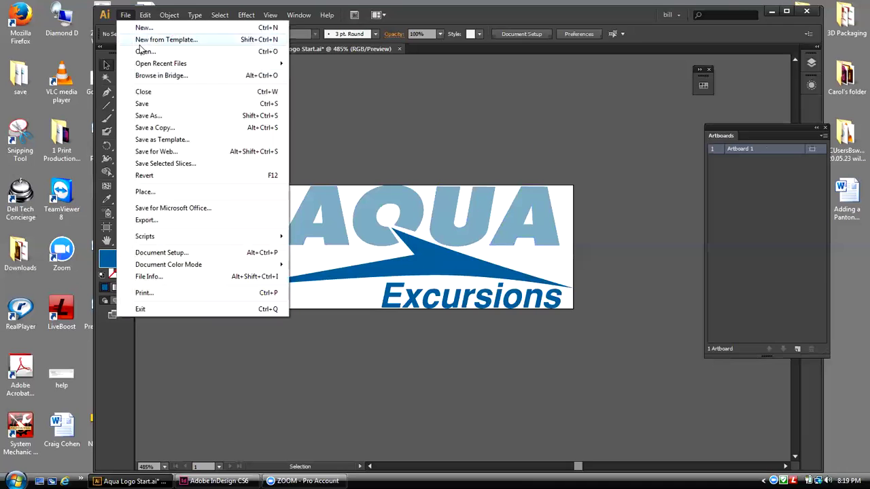
pyautogui.click(154, 115)
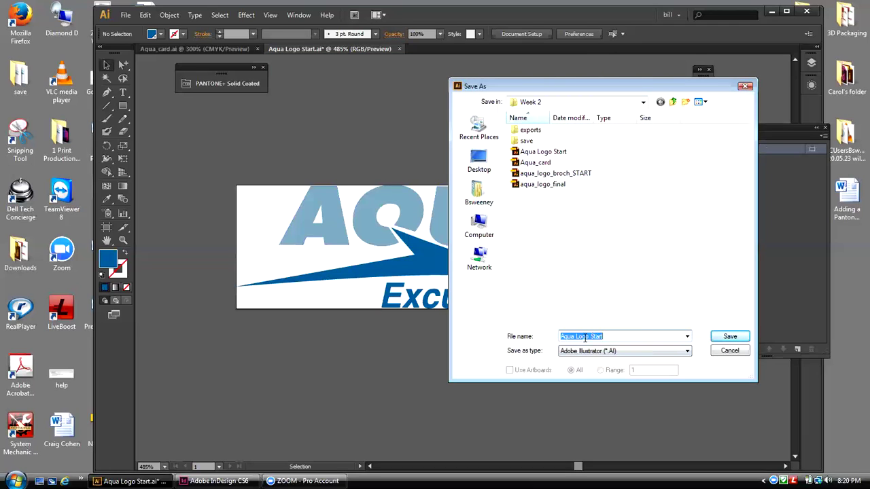
pyautogui.moveTo(603, 337); pyautogui.dragTo(589, 336)
pyautogui.press('BackSpace')
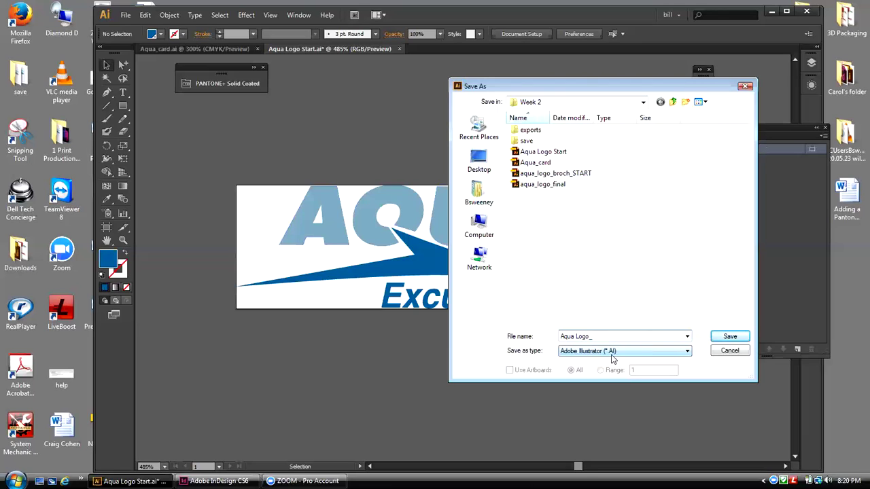
pyautogui.write('_pantone')
pyautogui.click(726, 337)
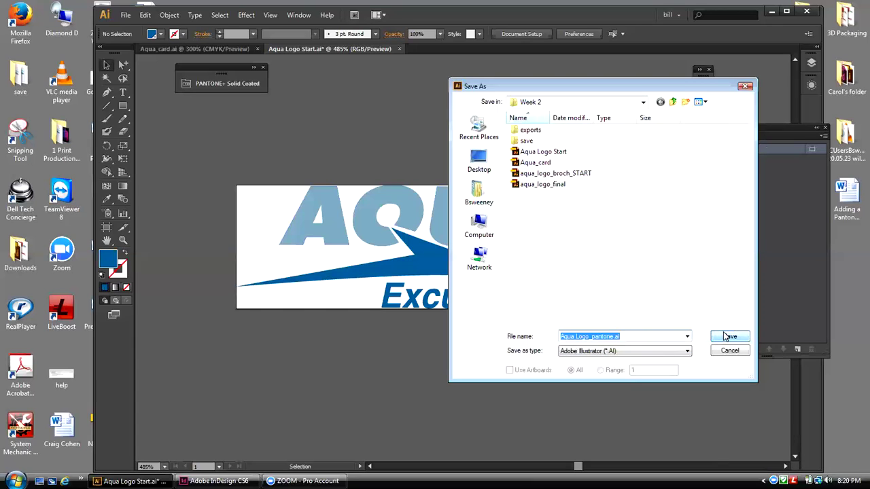
pyautogui.click(728, 336)
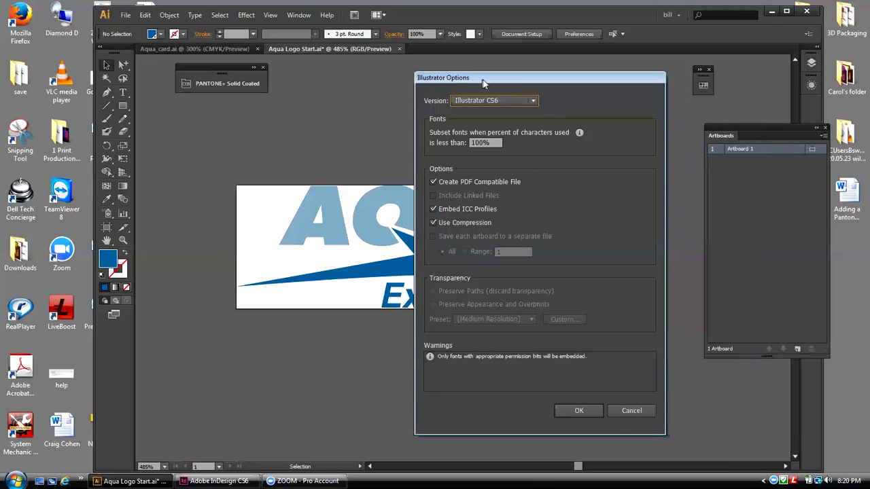
# Step: Keep Illustrator CS6 as the file version and confirm saving Aqua Logo_pantone.ai
pyautogui.moveTo(482, 79); pyautogui.dragTo(506, 78)
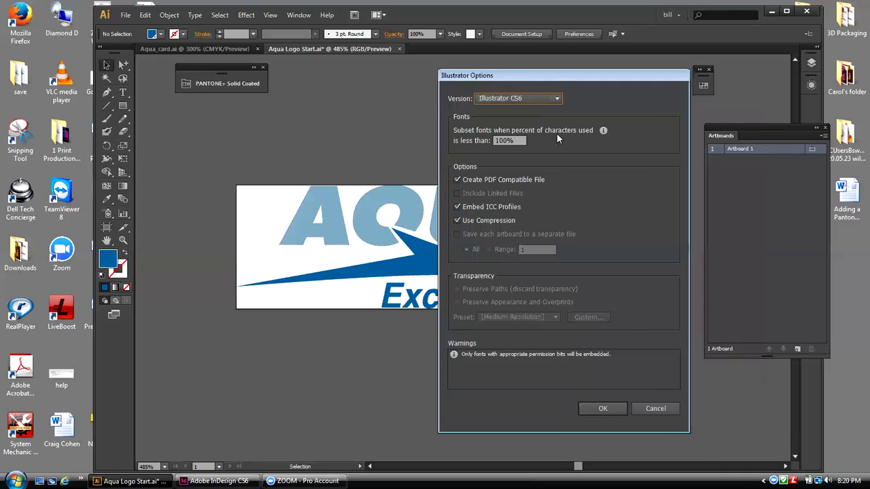
pyautogui.moveTo(527, 81); pyautogui.dragTo(581, 85)
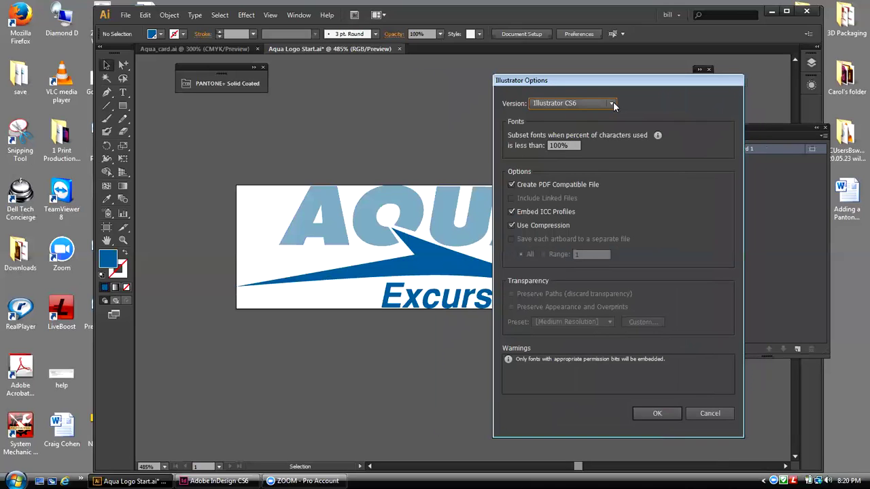
pyautogui.click(612, 103)
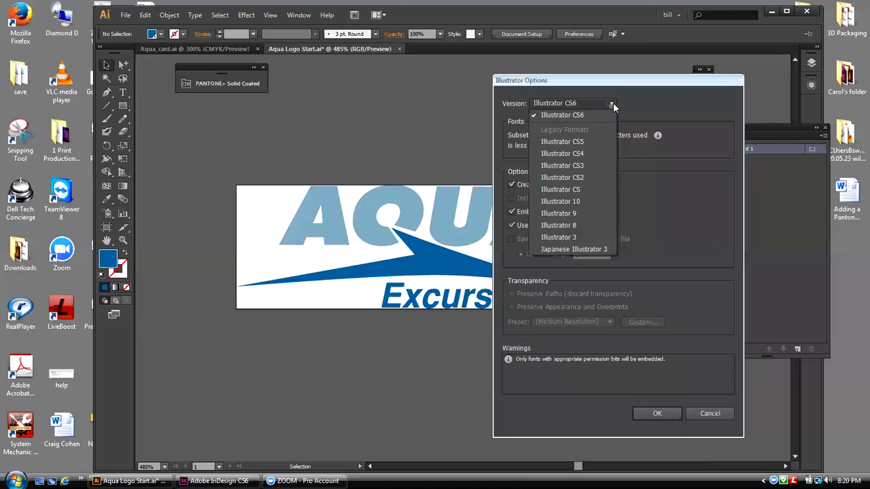
pyautogui.click(613, 103)
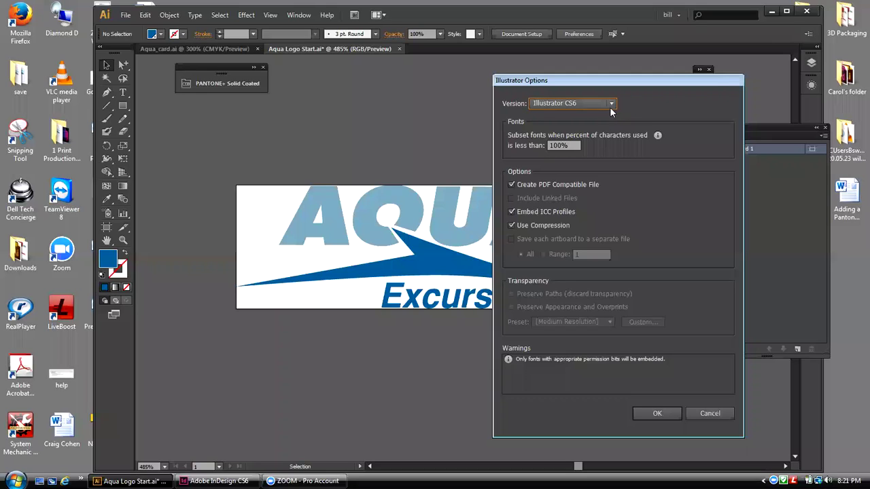
pyautogui.click(611, 104)
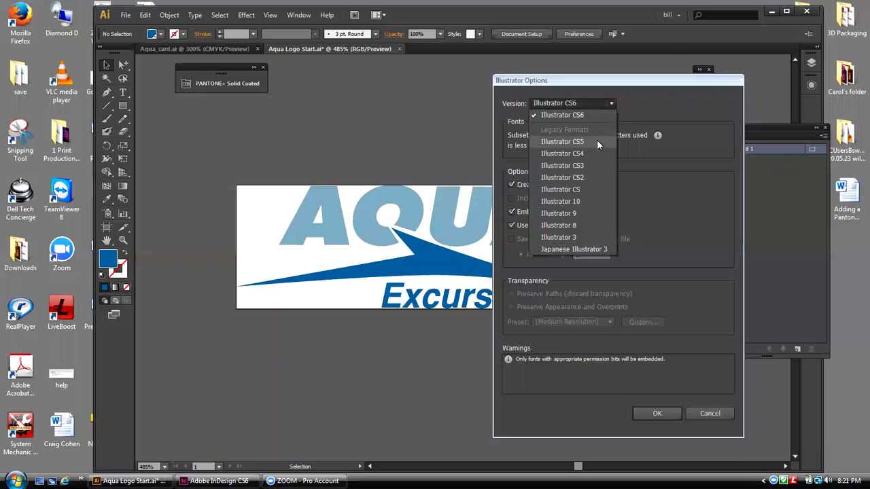
pyautogui.click(644, 109)
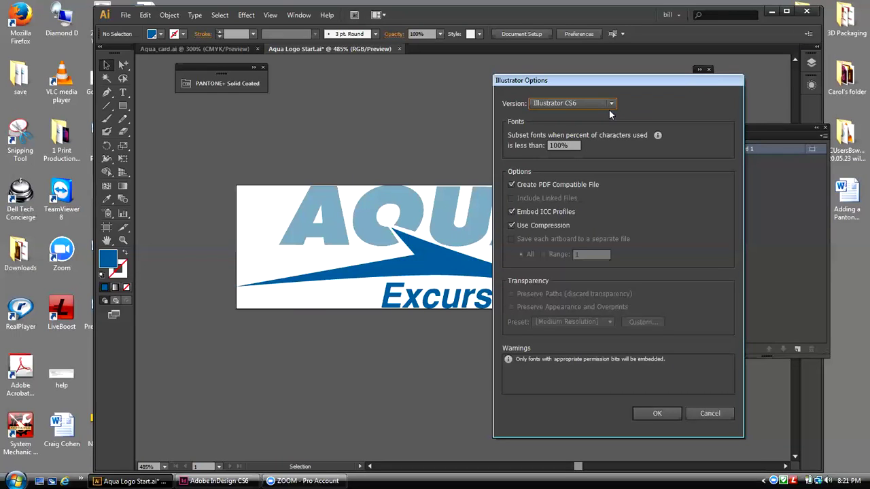
pyautogui.click(613, 104)
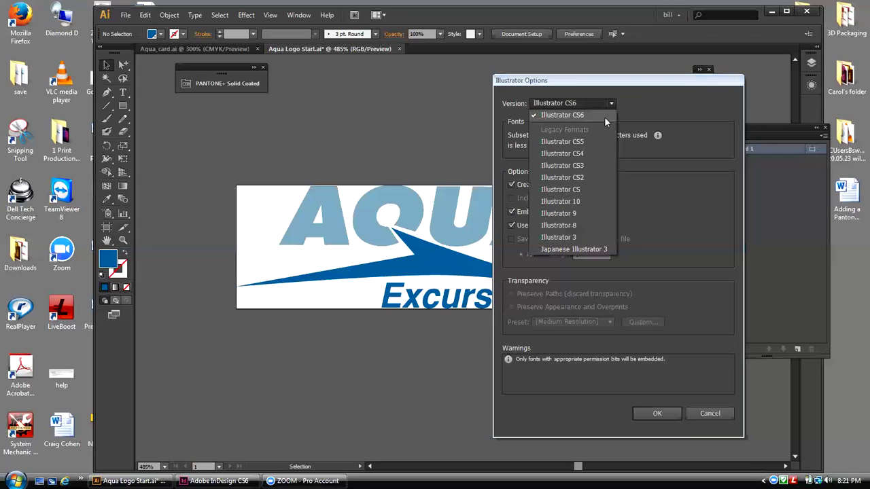
pyautogui.click(651, 104)
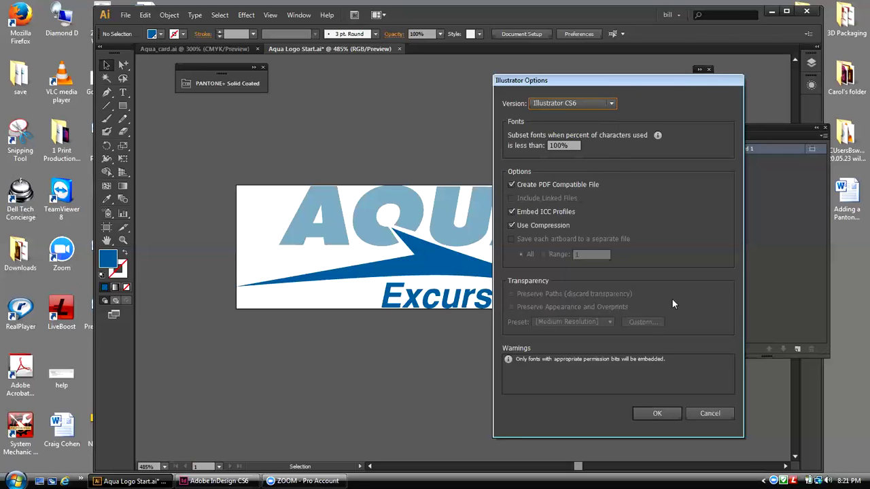
pyautogui.click(658, 414)
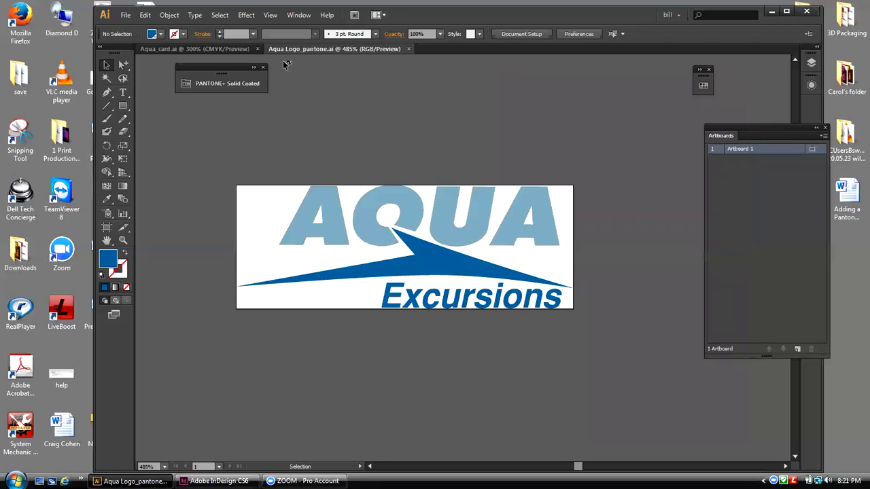
# Step: Save a copy as Aqua Logo_process.ai, replacing pantone with process, with default Illustrator options
pyautogui.moveTo(227, 66); pyautogui.dragTo(201, 67)
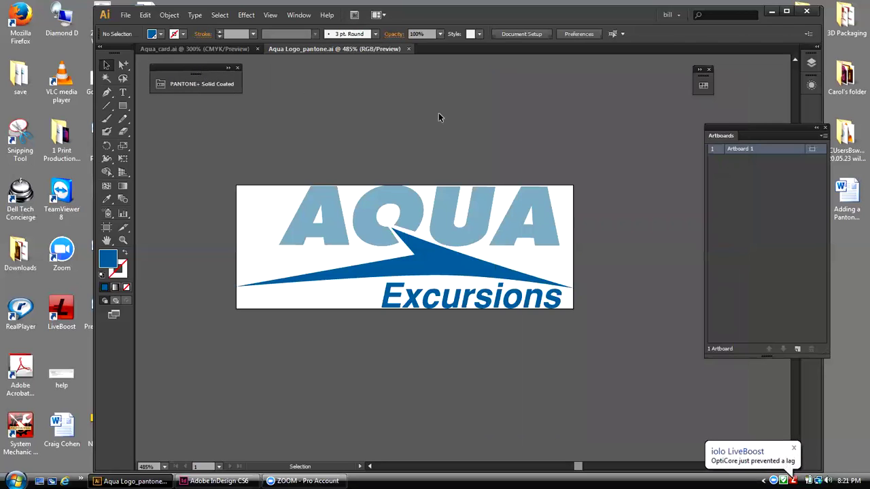
pyautogui.click(126, 18)
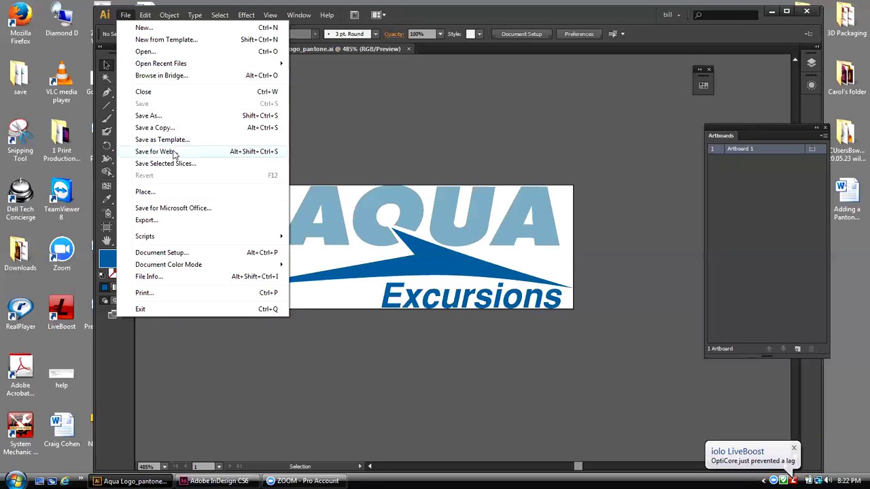
pyautogui.click(161, 118)
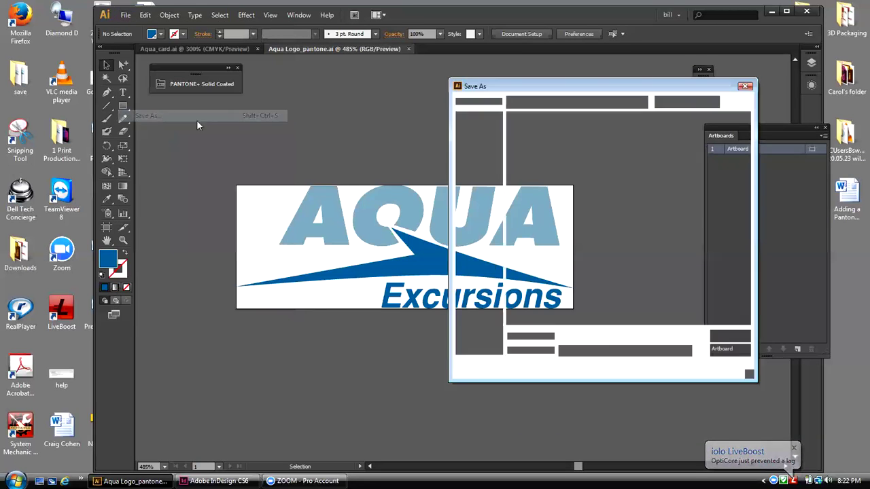
pyautogui.moveTo(617, 336); pyautogui.dragTo(591, 337)
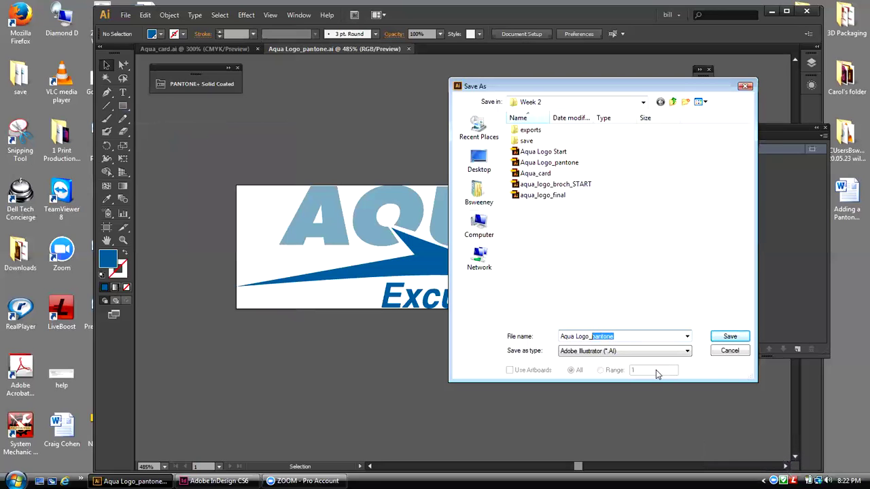
pyautogui.write('process')
pyautogui.click(722, 340)
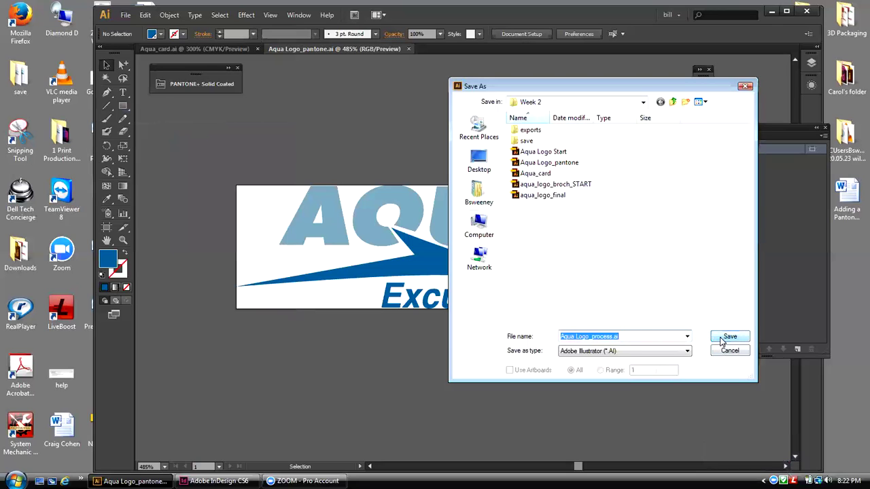
pyautogui.click(722, 340)
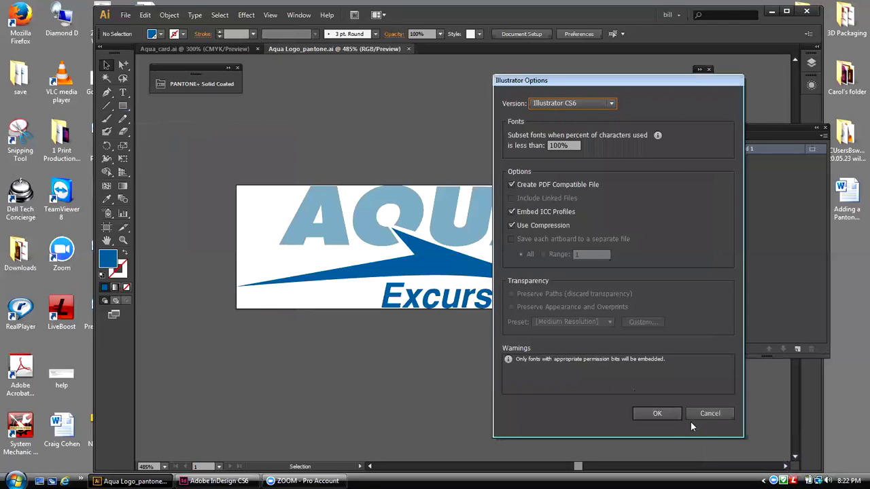
pyautogui.click(667, 416)
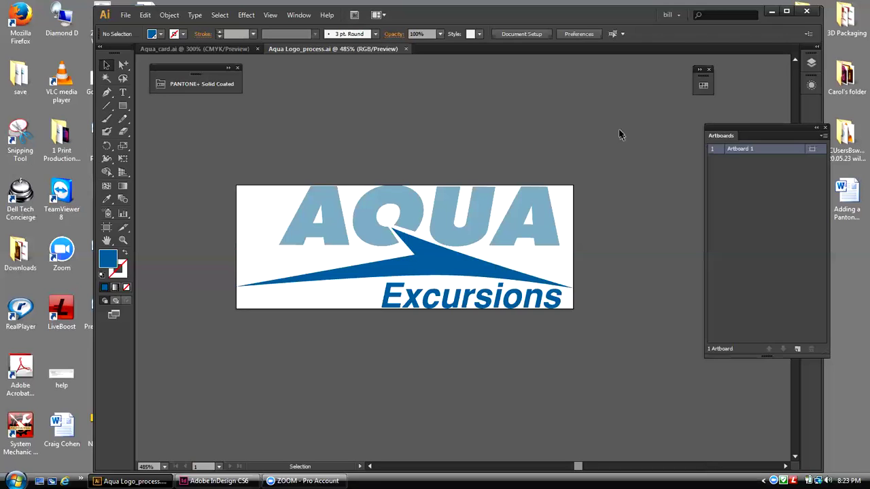
pyautogui.click(56, 134)
pyautogui.doubleClick(57, 134)
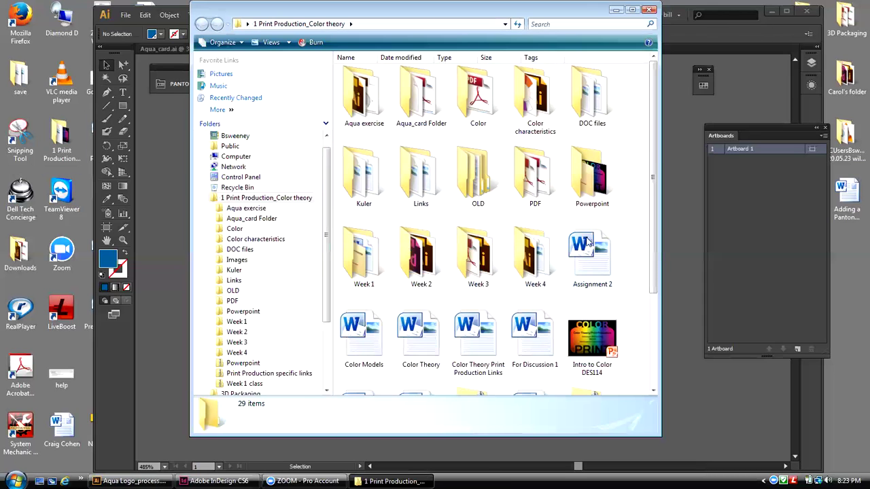
pyautogui.doubleClick(408, 255)
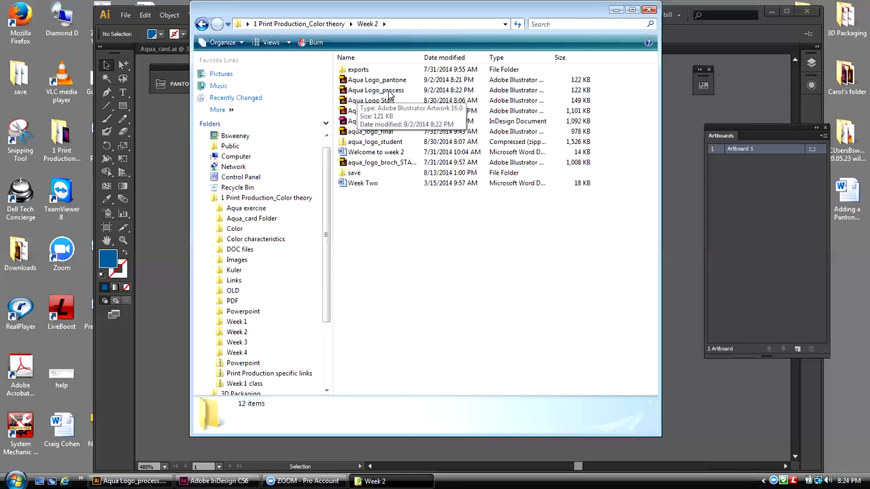
pyautogui.click(649, 10)
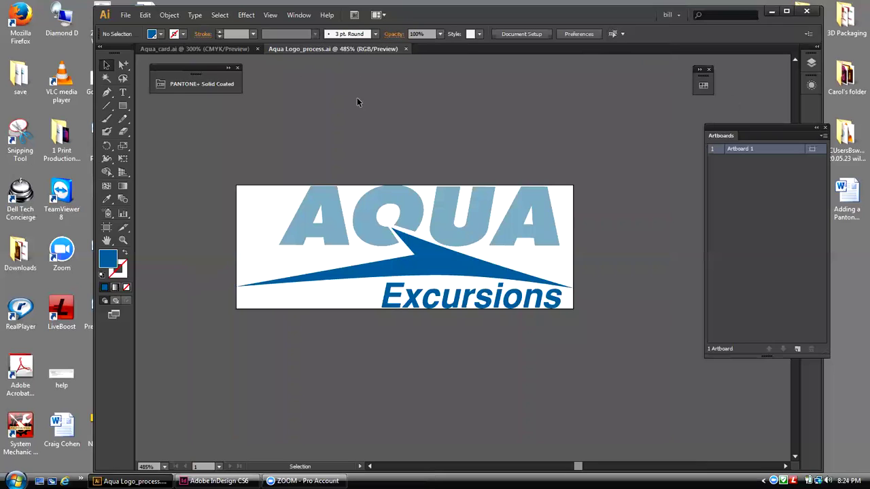
# Step: Open Swatch Options for the PANTONE 7695 C swatch and move the dialog to the left
pyautogui.click(704, 85)
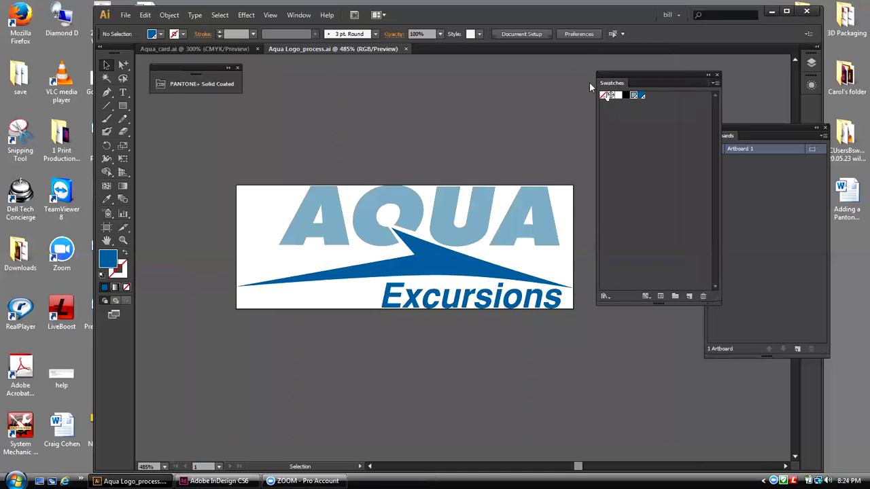
pyautogui.doubleClick(634, 96)
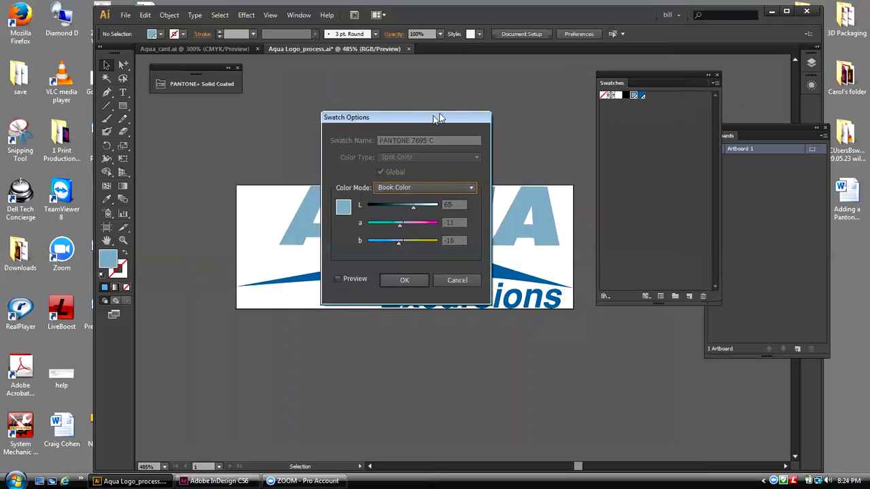
pyautogui.moveTo(438, 119); pyautogui.dragTo(262, 135)
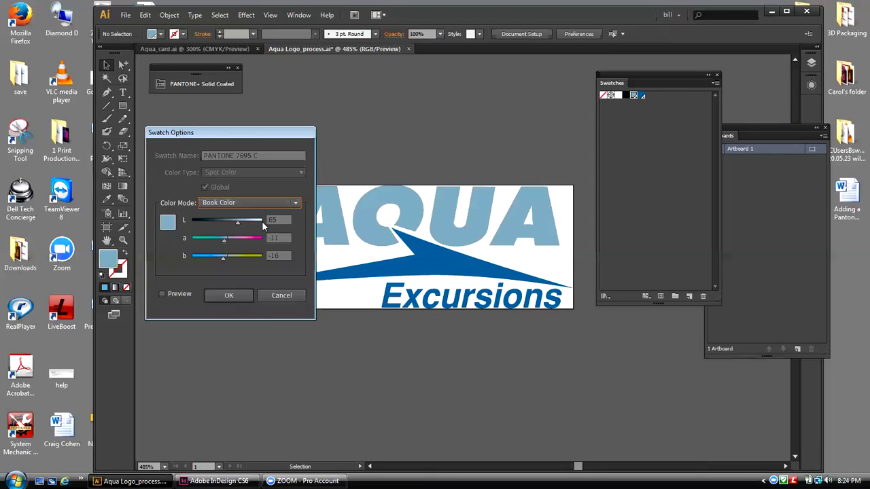
pyautogui.moveTo(215, 136); pyautogui.dragTo(228, 113)
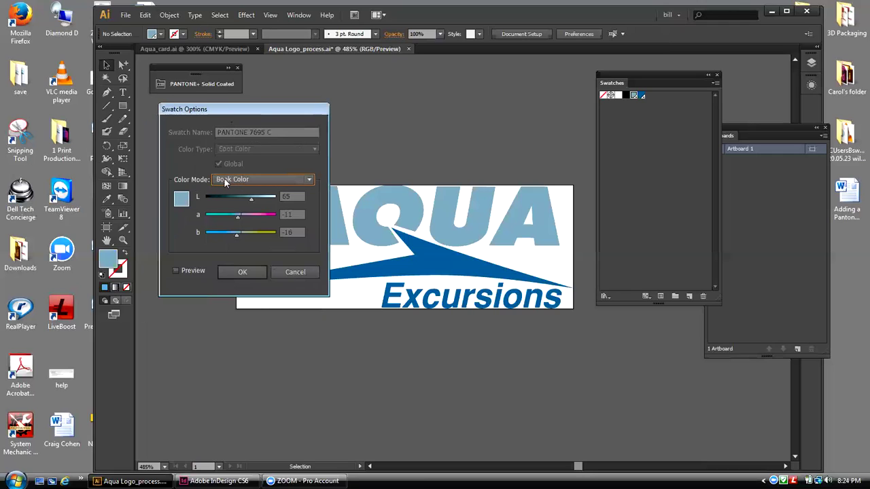
pyautogui.moveTo(243, 110)
pyautogui.mouseDown()
pyautogui.moveTo(359, 83)
pyautogui.moveTo(240, 113)
pyautogui.mouseUp()
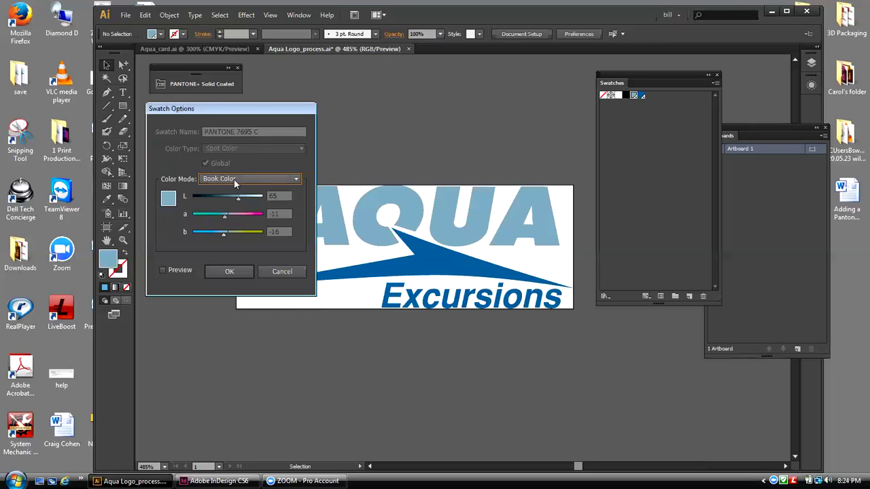
# Step: Set PANTONE 7695 C to CMYK colour mode and Process Color type, apply, and deselect it
pyautogui.click(295, 179)
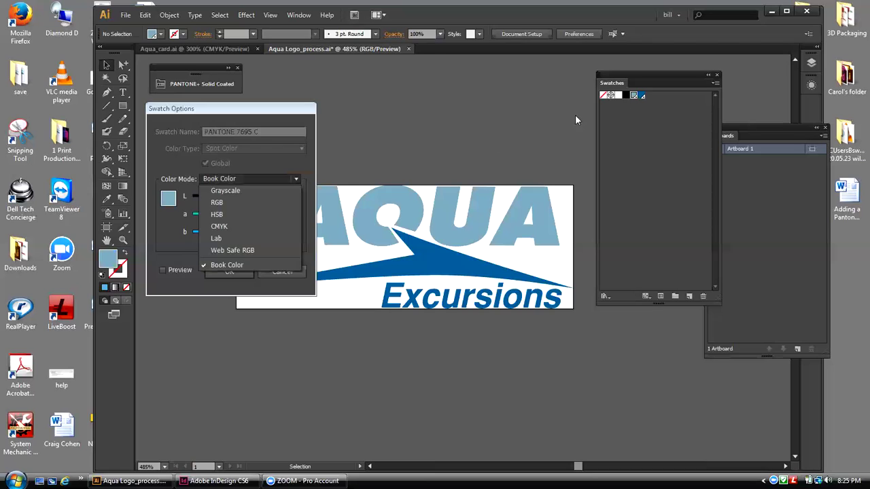
pyautogui.click(220, 227)
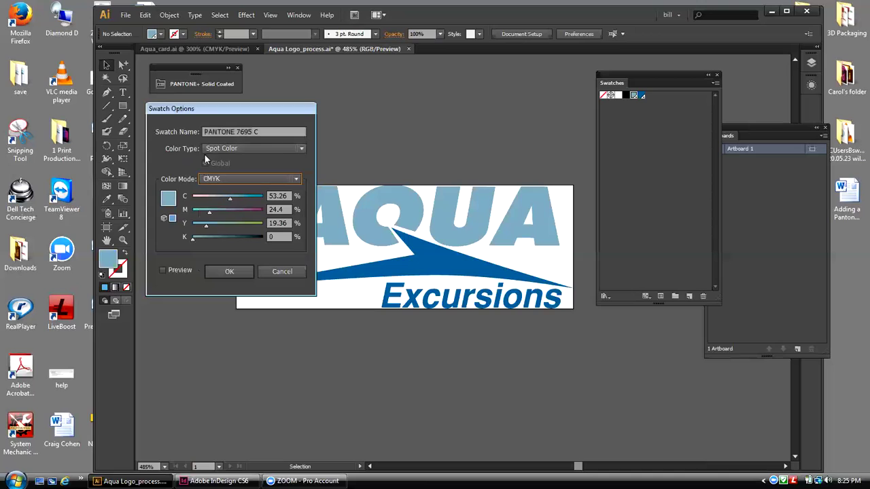
pyautogui.click(301, 152)
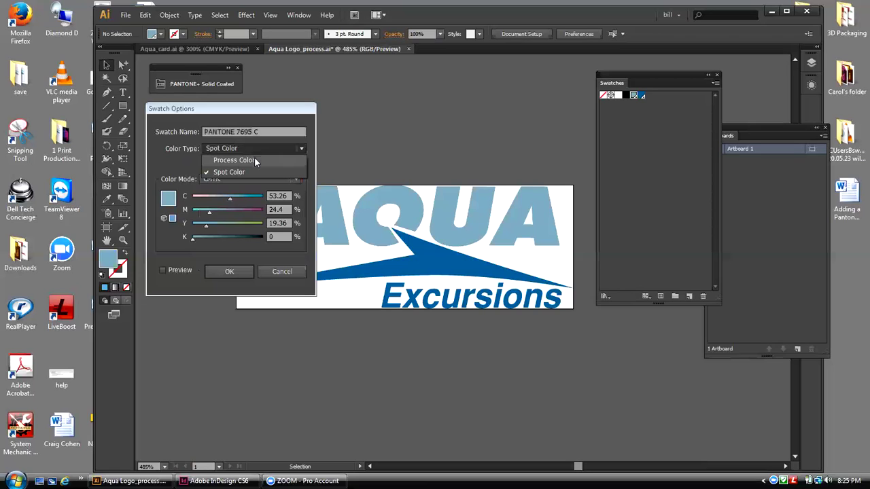
pyautogui.click(255, 161)
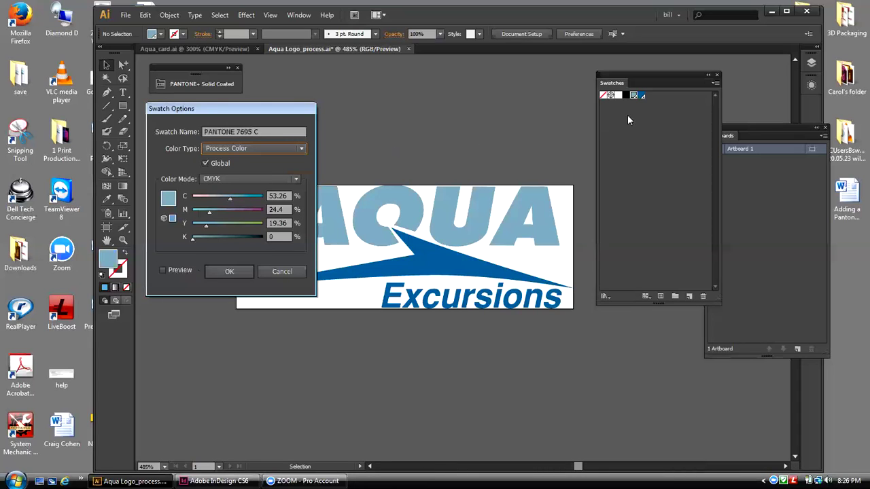
pyautogui.click(248, 271)
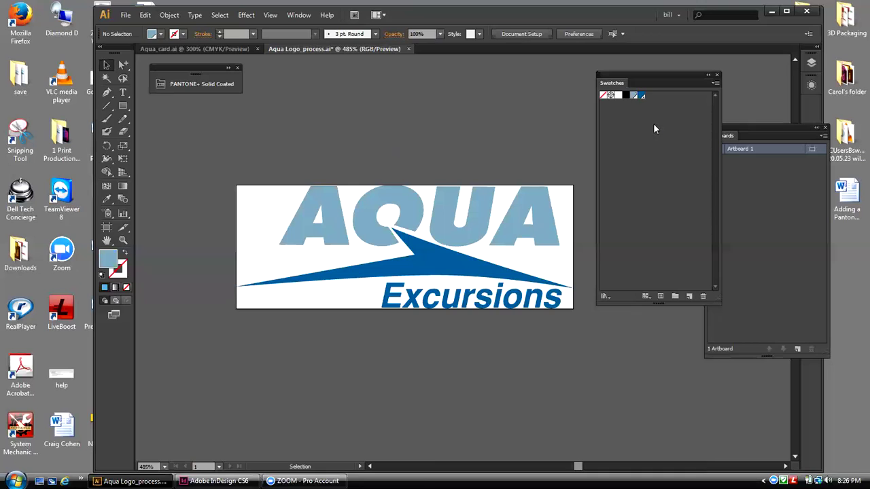
pyautogui.click(635, 102)
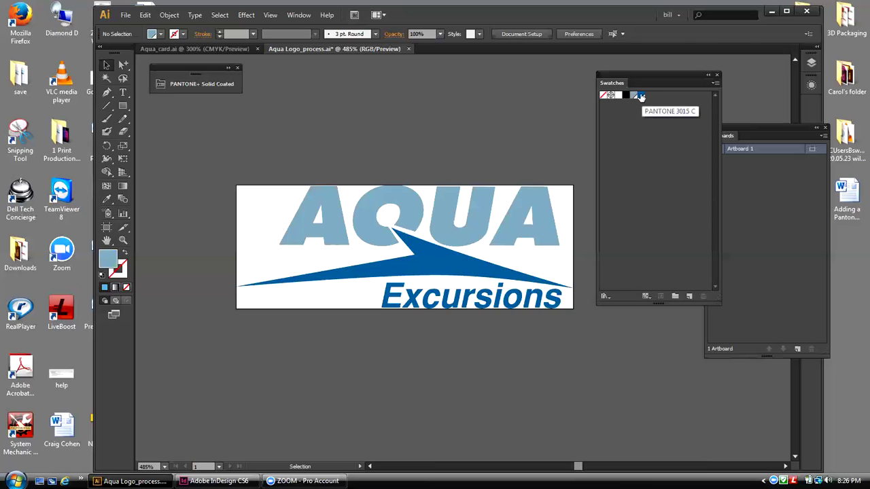
pyautogui.doubleClick(640, 96)
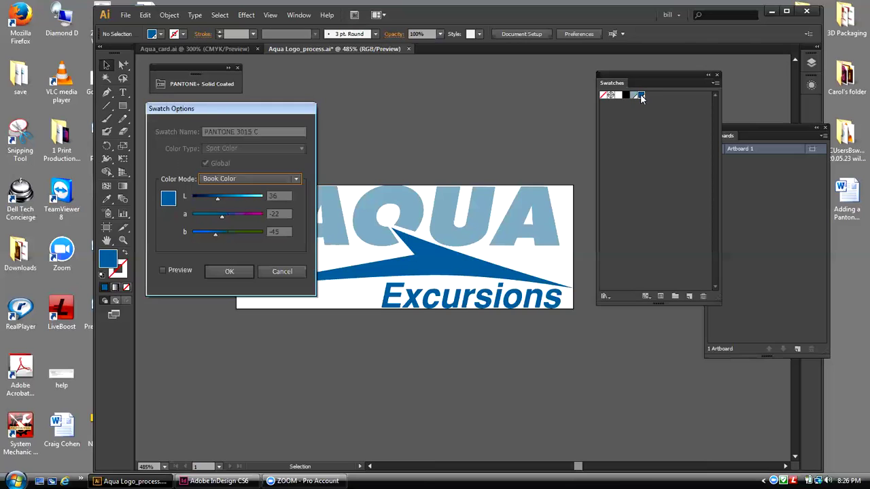
pyautogui.moveTo(248, 108); pyautogui.dragTo(397, 68)
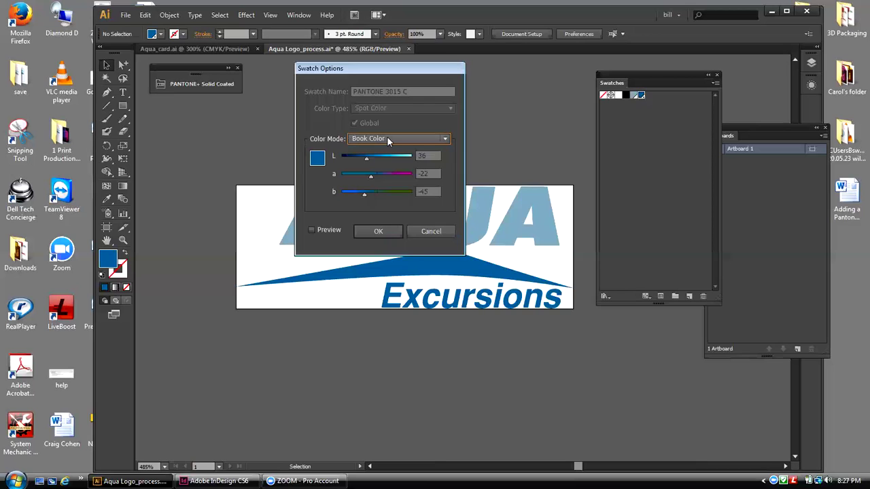
# Step: Switch PANTONE 3015 C to CMYK mode and Process Color type, then select its name
pyautogui.click(443, 139)
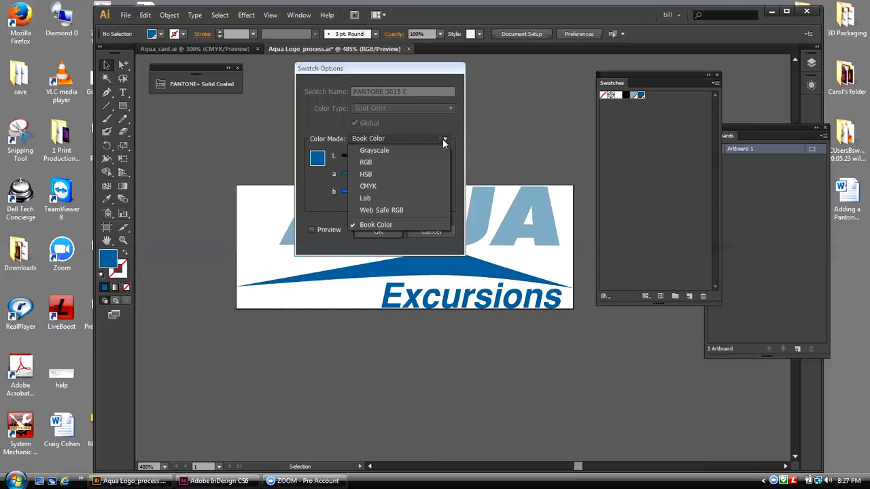
pyautogui.click(370, 187)
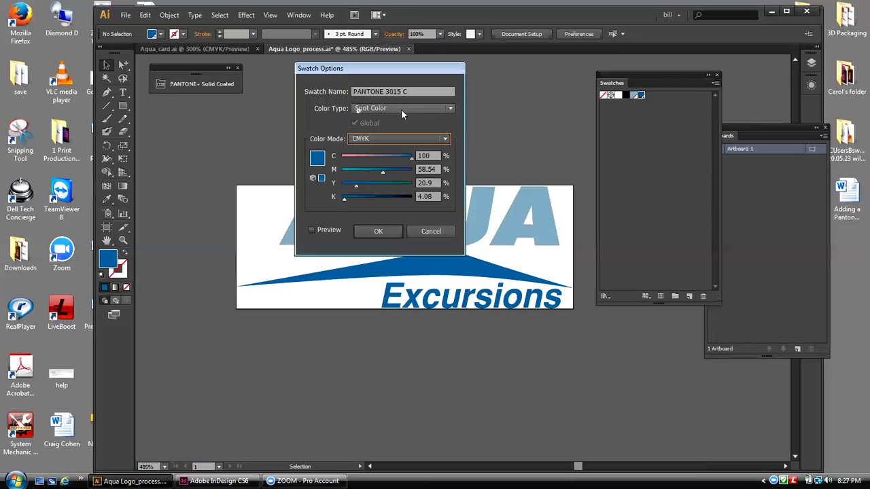
pyautogui.click(448, 110)
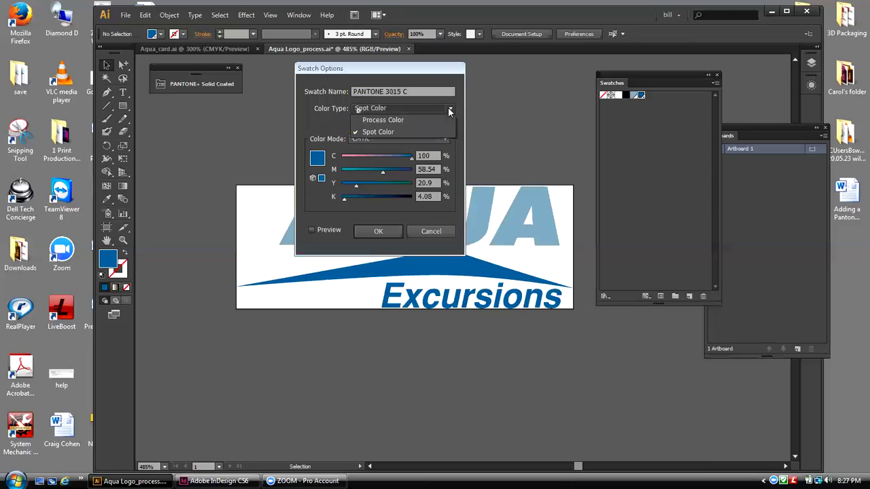
pyautogui.click(387, 120)
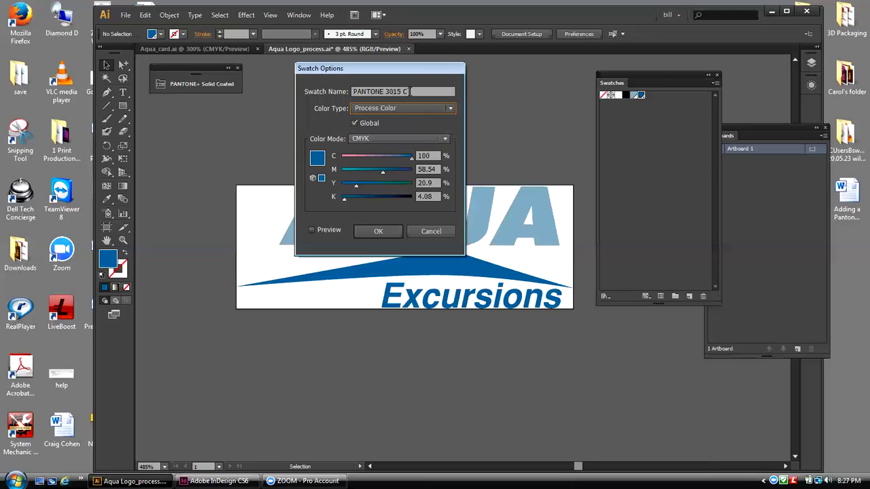
pyautogui.moveTo(409, 91); pyautogui.dragTo(352, 91)
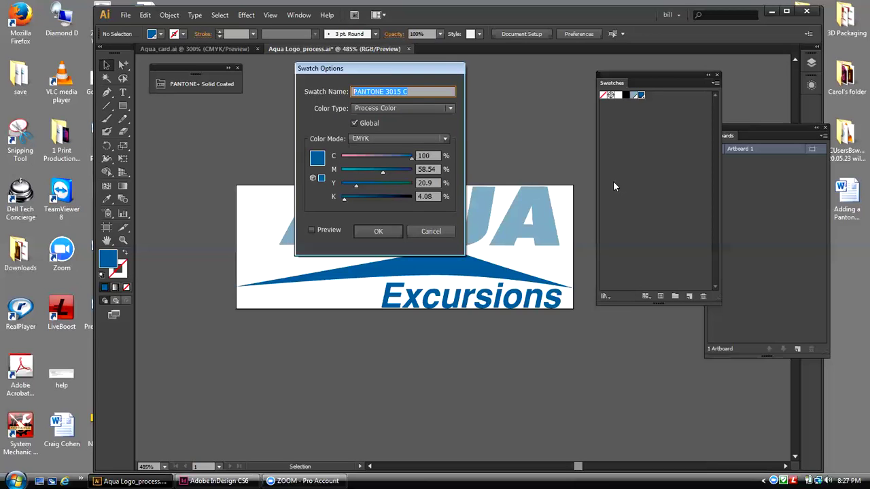
# Step: Rename the swatch C-100 M-58 Y-20 K-4, correcting the mistyped letter, and apply
pyautogui.write('C')
pyautogui.write('-100')
pyautogui.write(' Y')
pyautogui.write('-58')
pyautogui.doubleClick(374, 91)
pyautogui.write('M-58 Y-20 K')
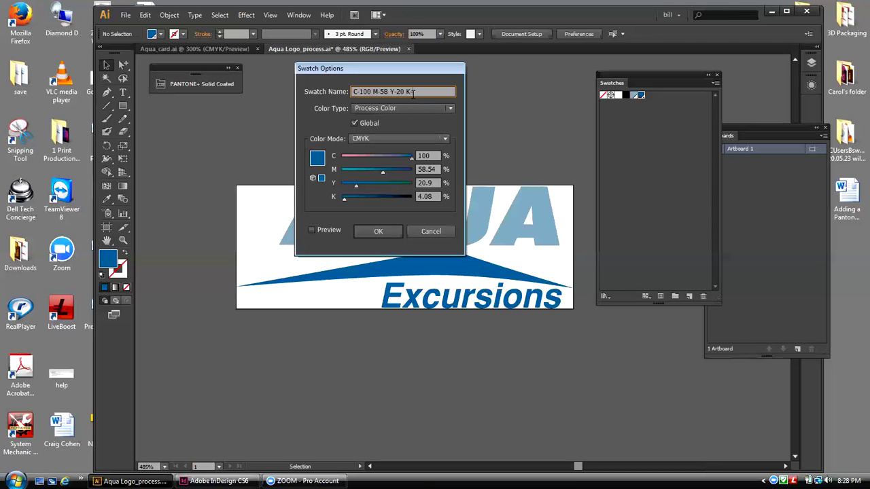
pyautogui.write('-4')
pyautogui.click(379, 231)
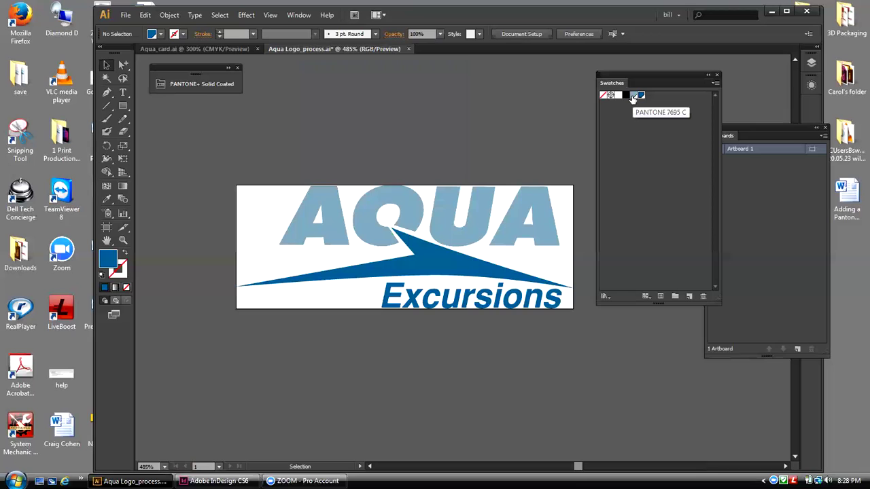
pyautogui.click(641, 96)
pyautogui.doubleClick(52, 140)
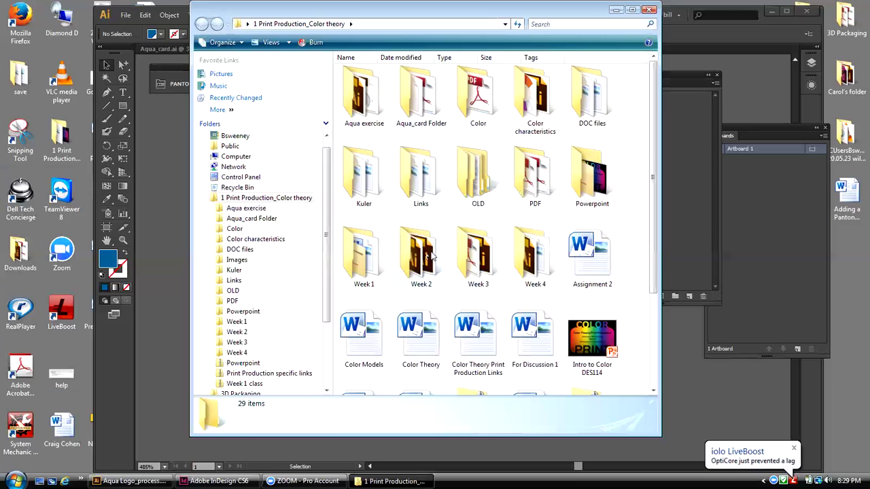
pyautogui.doubleClick(410, 250)
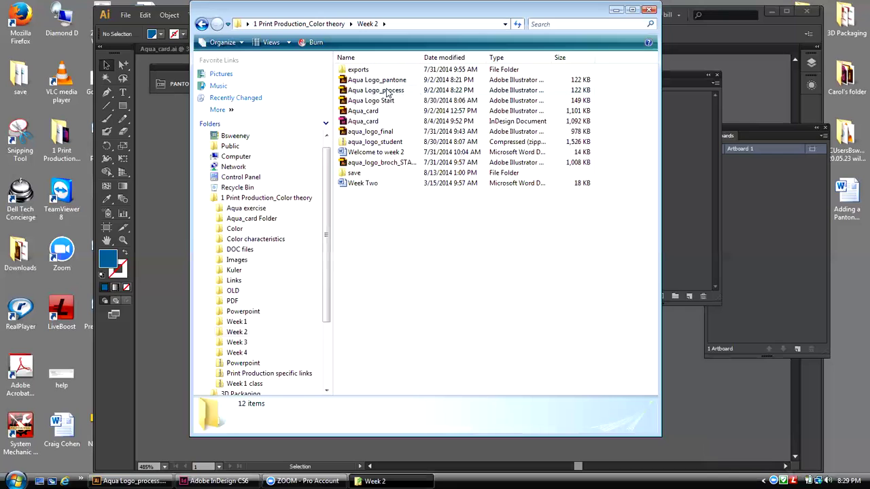
pyautogui.click(649, 10)
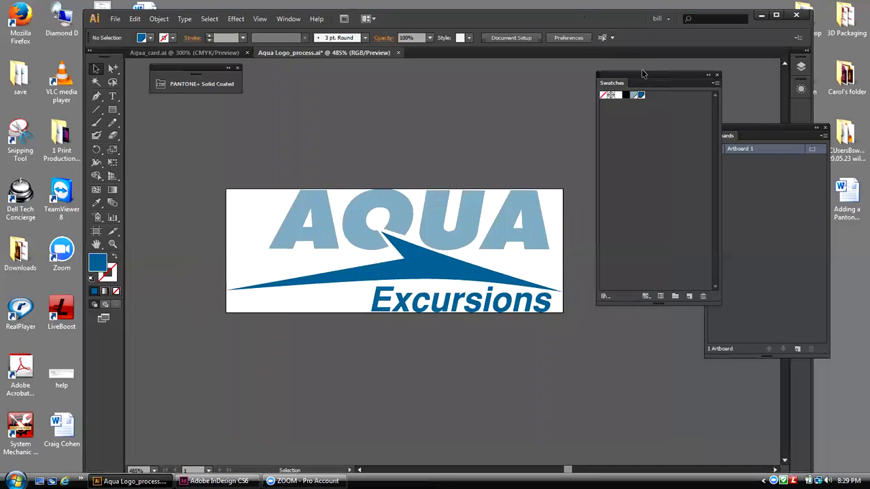
# Step: Move the Swatches and Artboards panels out of the workspace back to the dock
pyautogui.moveTo(647, 82); pyautogui.dragTo(697, 77)
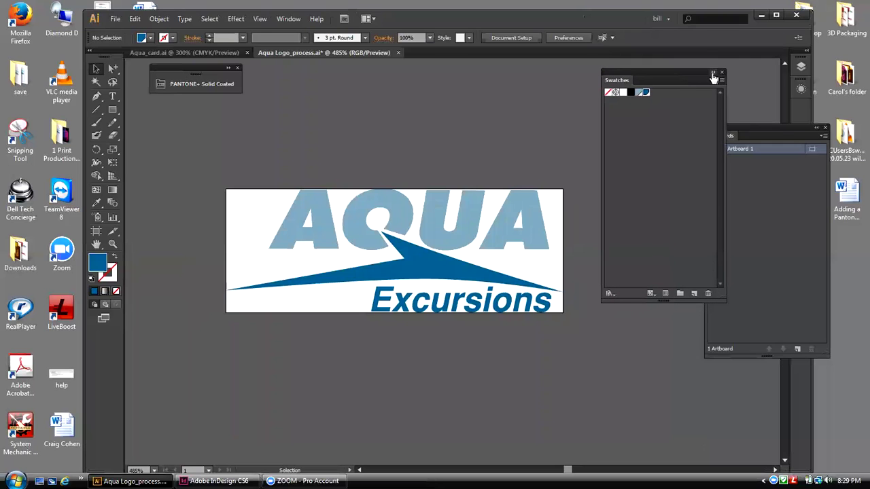
pyautogui.moveTo(767, 123); pyautogui.dragTo(797, 109)
pyautogui.moveTo(637, 75); pyautogui.dragTo(793, 127)
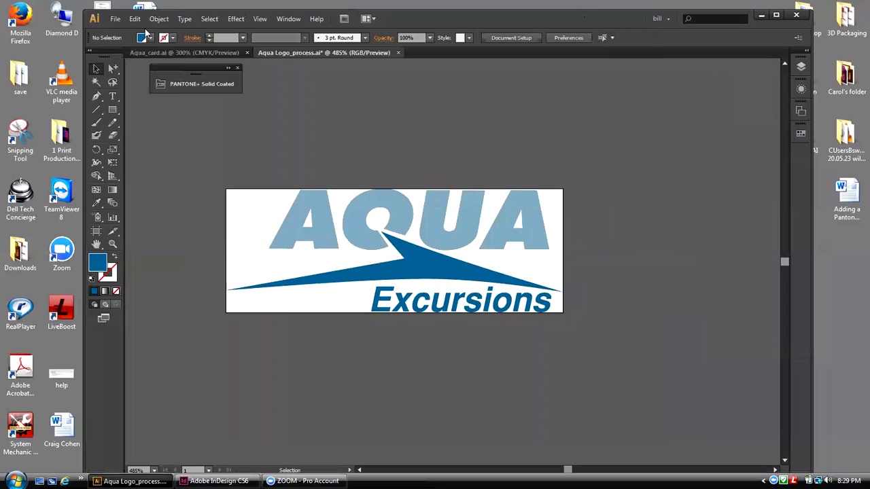
# Step: Close Aqua Logo_process.ai saving its changes, then show the recently opened files list
pyautogui.click(116, 19)
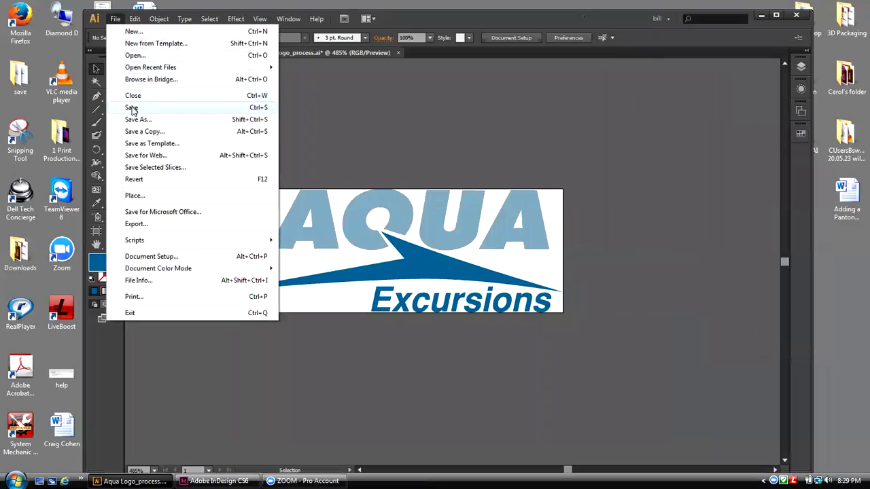
pyautogui.click(132, 96)
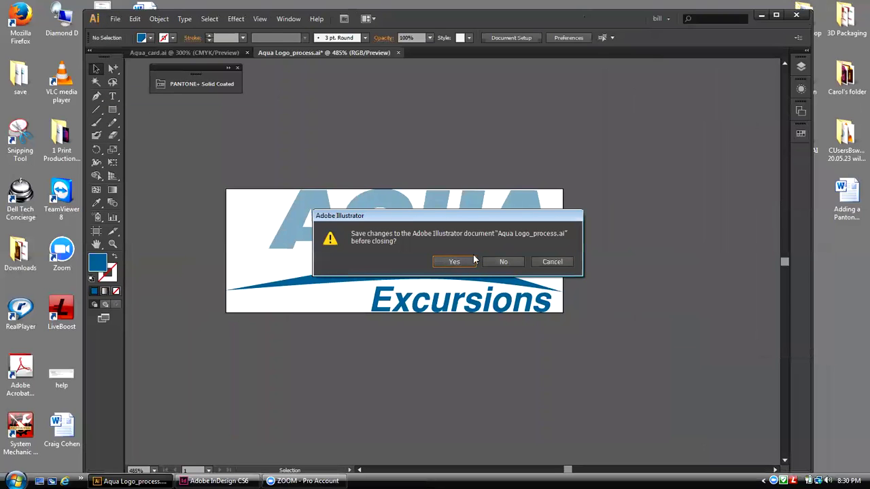
pyautogui.click(467, 264)
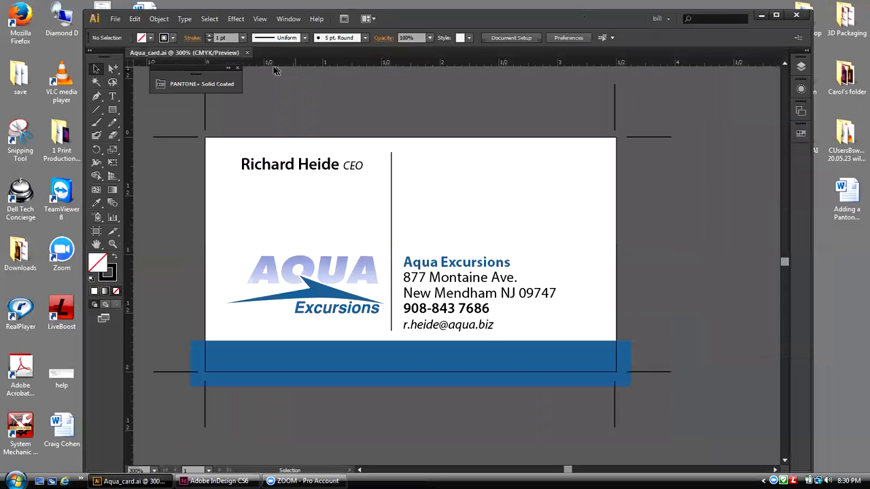
pyautogui.click(117, 19)
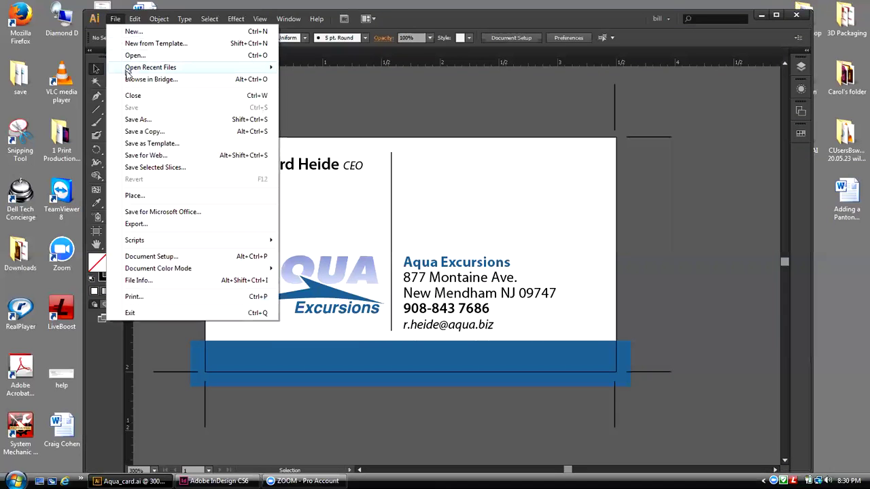
pyautogui.moveTo(126, 71)
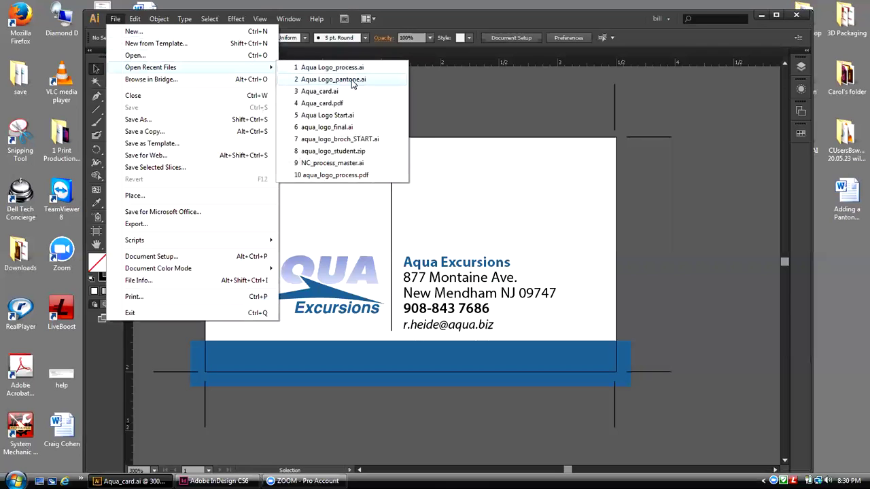
# Step: Open the recent file Aqua Logo_pantone.ai, then go back to the Aqua_card.ai document
pyautogui.click(353, 80)
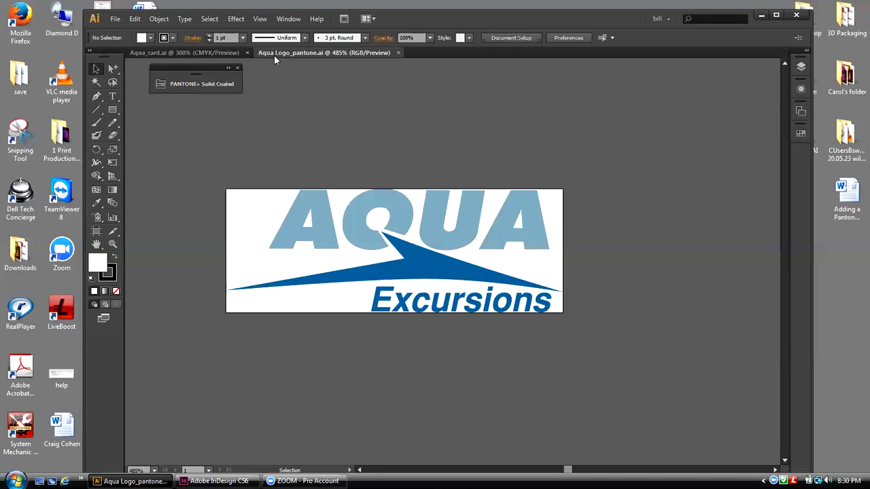
pyautogui.click(183, 52)
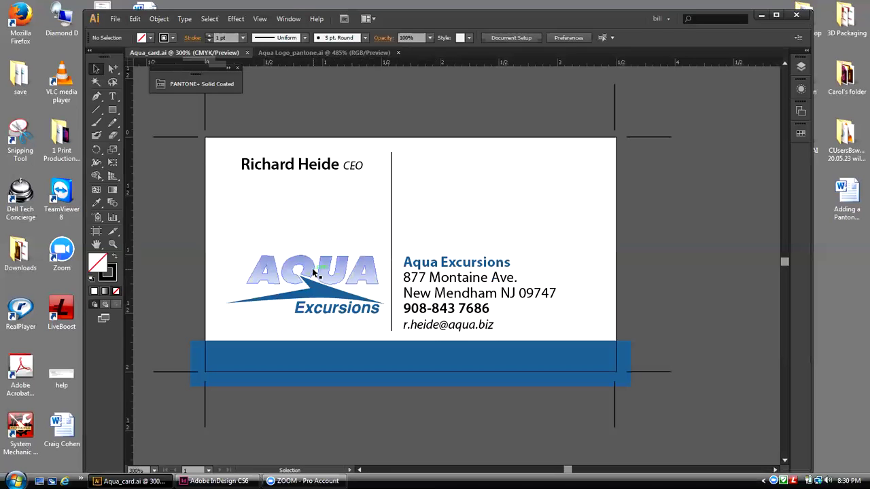
# Step: Copy all of the logo artwork in Aqua Logo_pantone.ai and return to Aqua_card.ai
pyautogui.click(284, 54)
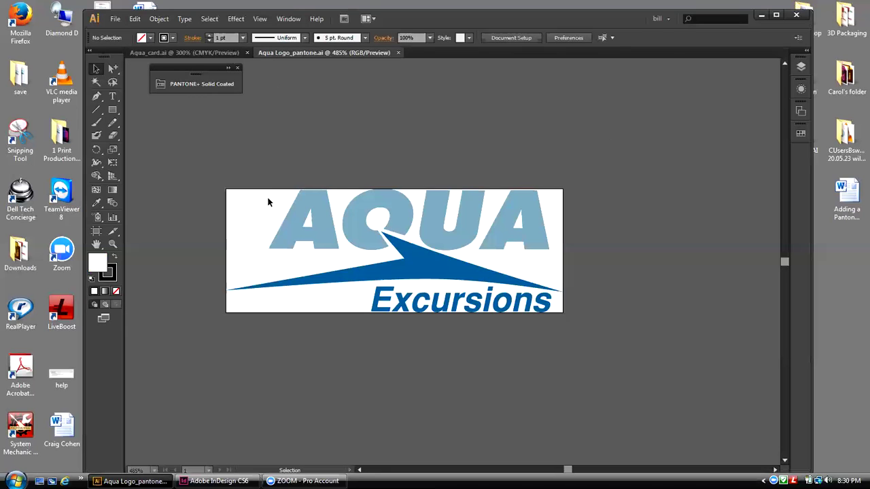
pyautogui.moveTo(266, 197); pyautogui.dragTo(550, 311)
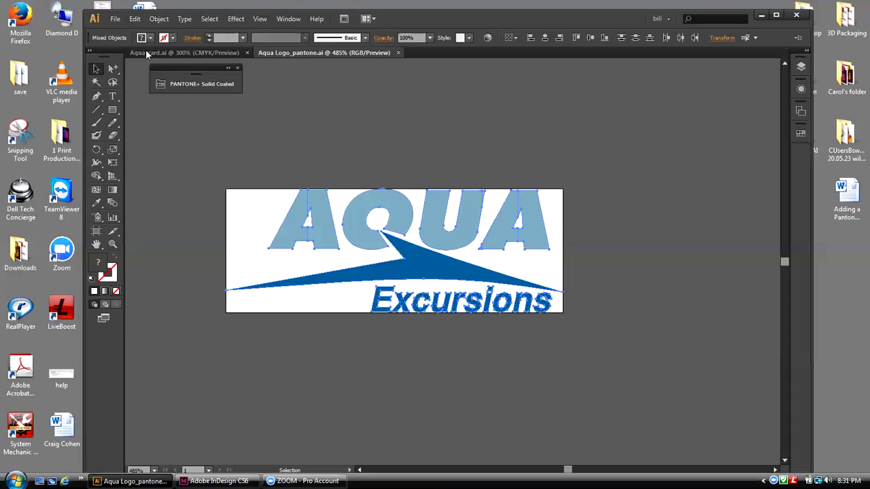
pyautogui.click(135, 19)
pyautogui.click(145, 72)
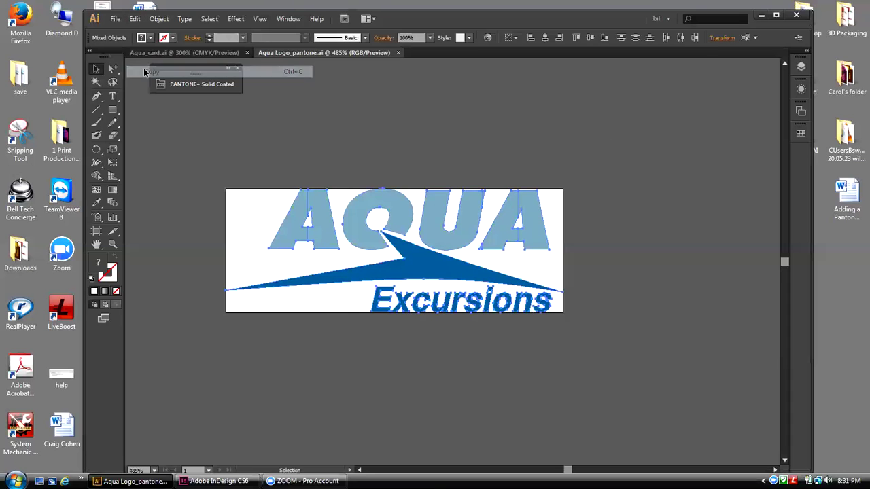
pyautogui.click(216, 52)
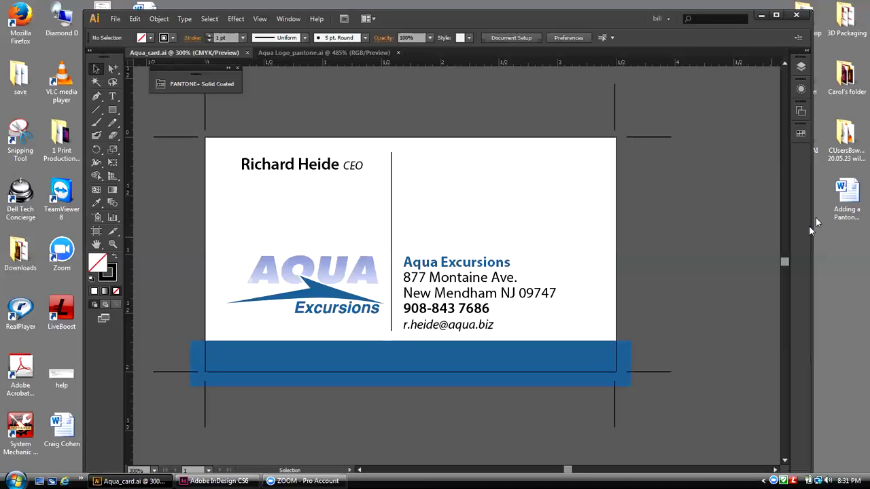
pyautogui.click(820, 278)
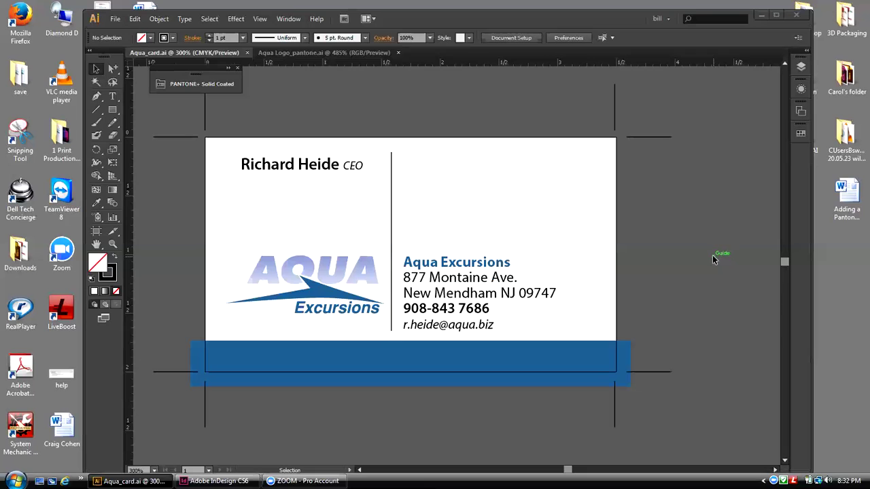
# Step: Switch to Aqua Logo_pantone.ai, deselect the logo artwork, and bring up the File menu
pyautogui.click(305, 53)
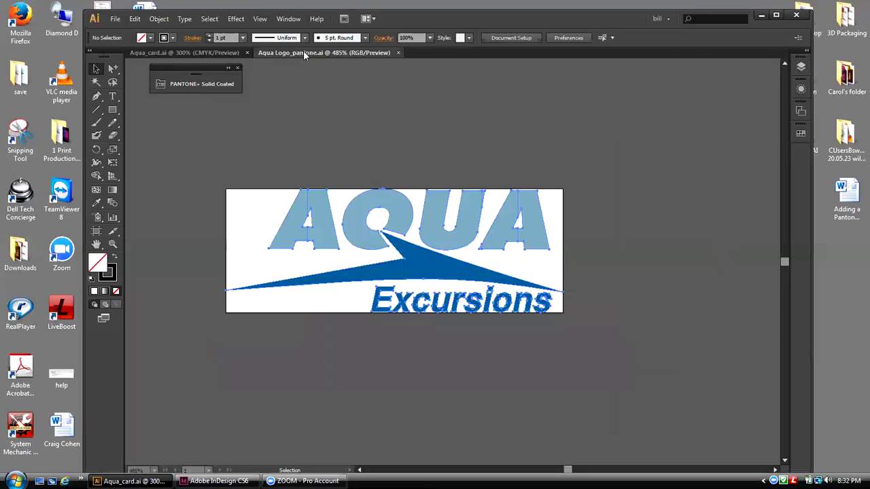
pyautogui.click(609, 180)
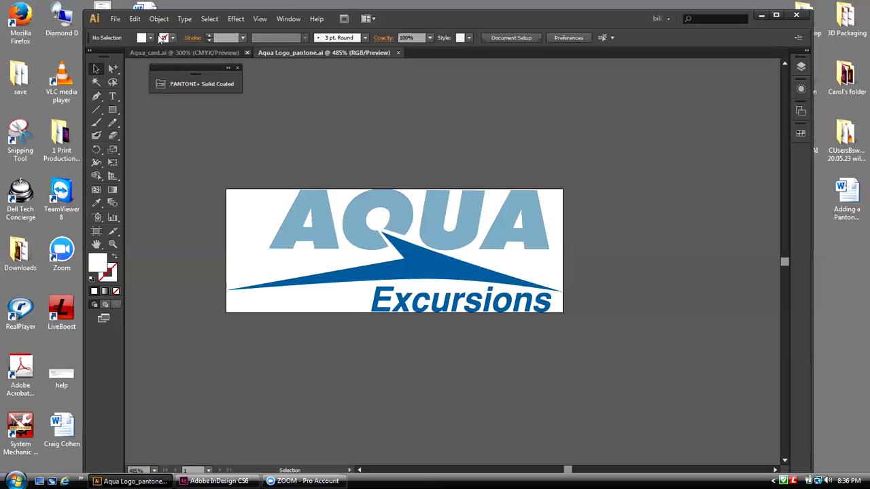
pyautogui.click(115, 20)
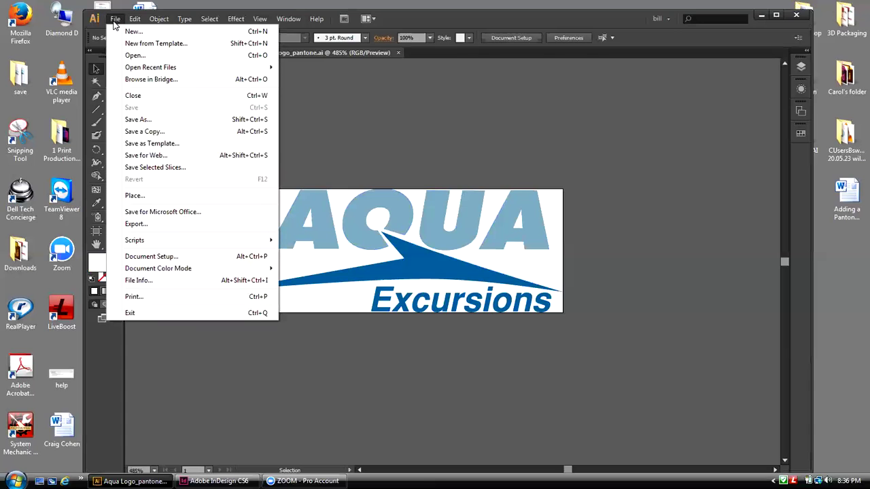
# Step: In Save a Copy, create a new 'exports' folder on the Desktop and open it
pyautogui.click(153, 134)
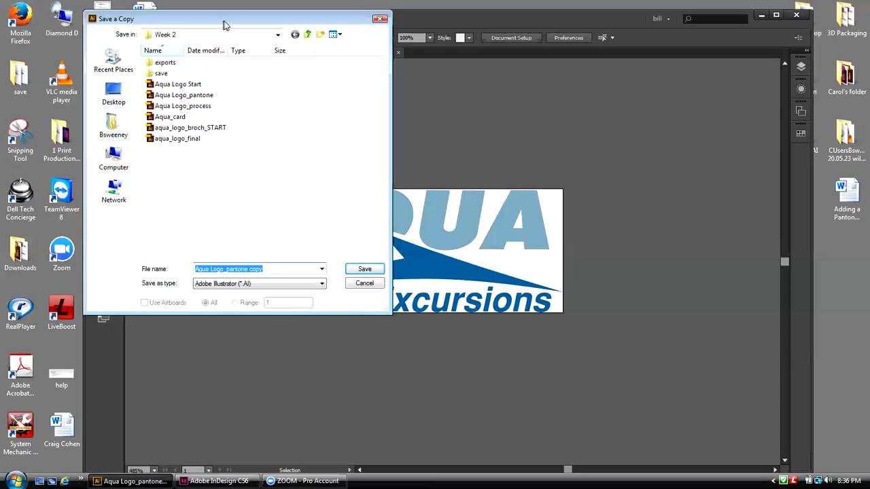
pyautogui.moveTo(225, 25); pyautogui.dragTo(554, 77)
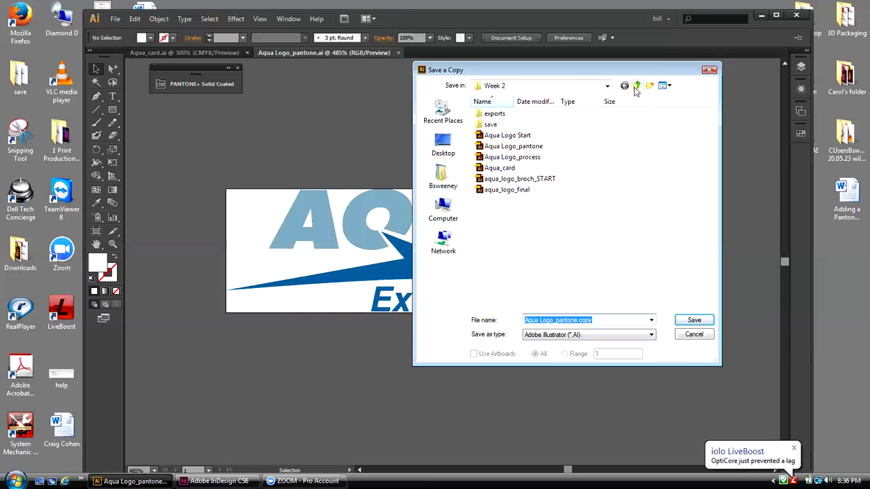
pyautogui.click(443, 143)
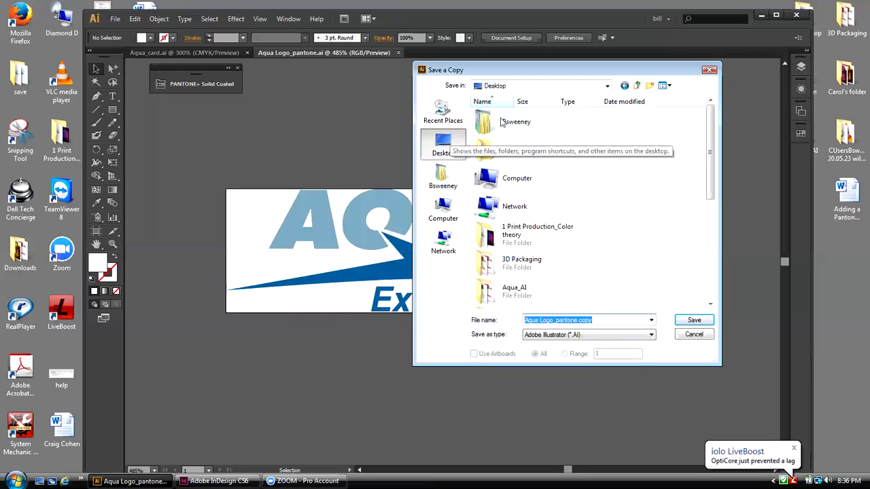
pyautogui.click(649, 86)
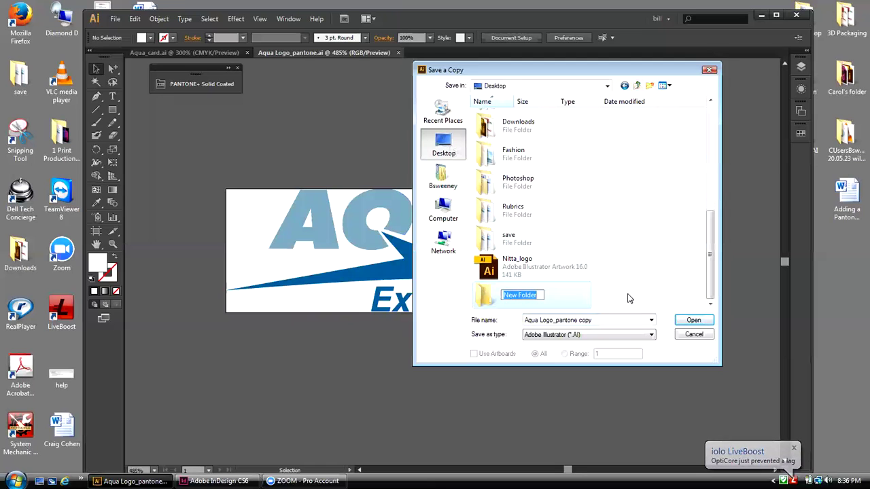
pyautogui.write('exp')
pyautogui.write('rts')
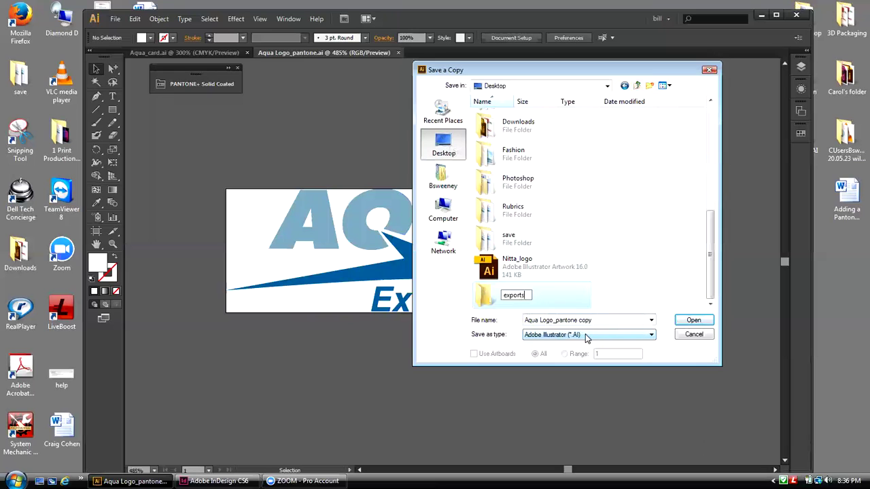
pyautogui.doubleClick(487, 298)
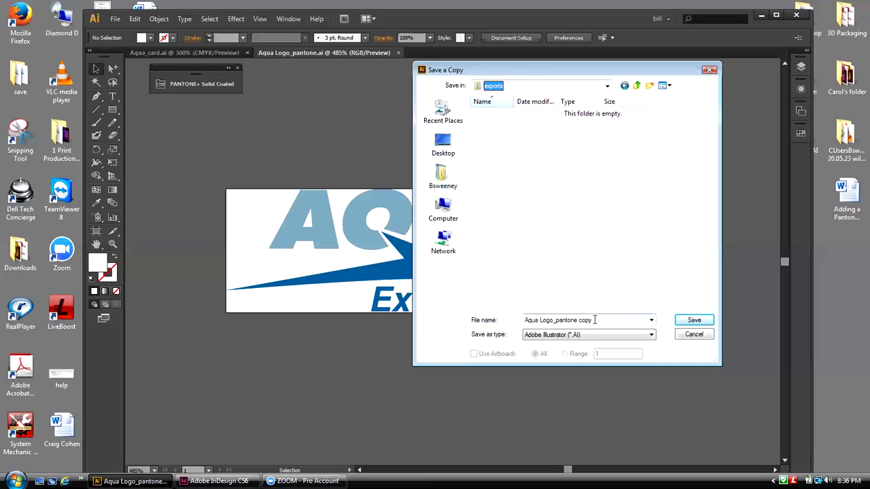
# Step: Save the copy into exports as Illustrator EPS, named Aqua Logo_pantone.eps without 'copy'
pyautogui.click(579, 335)
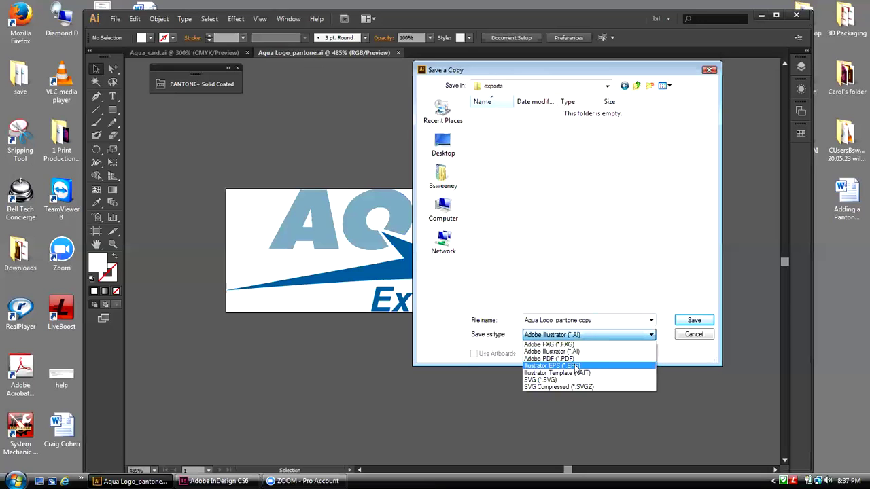
pyautogui.click(575, 367)
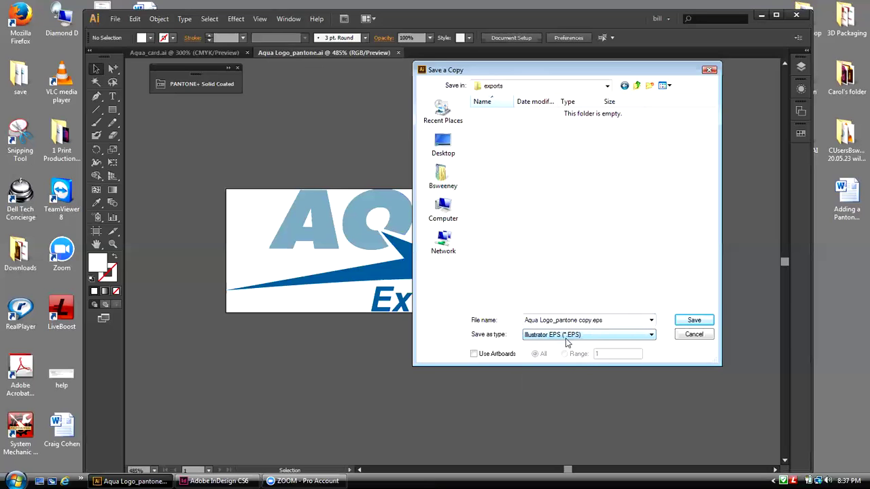
pyautogui.click(589, 320)
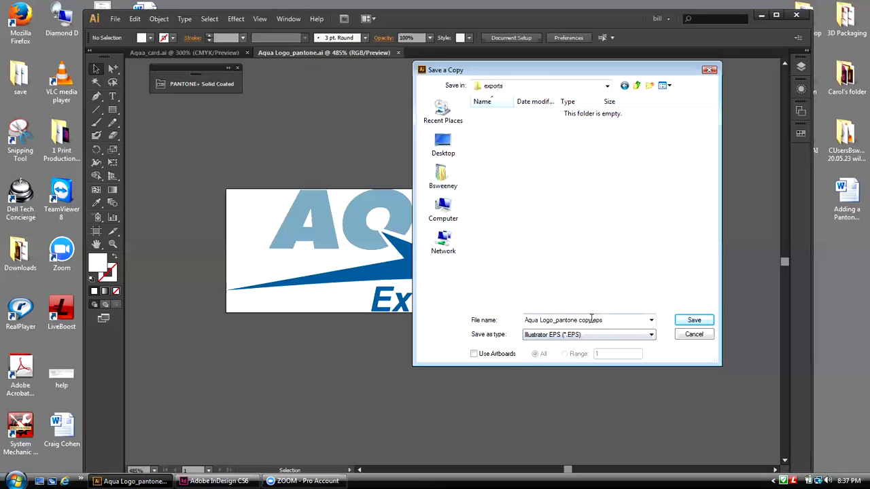
pyautogui.hotkey('ctrl', 'a')
pyautogui.click(591, 320)
pyautogui.press('BackSpace')
pyautogui.press('BackSpace')
pyautogui.press('BackSpace')
pyautogui.press('BackSpace')
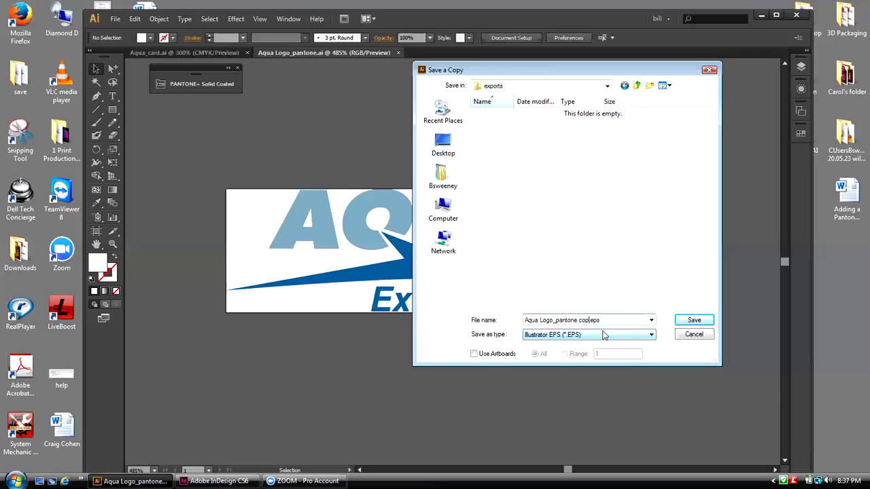
pyautogui.press('BackSpace')
pyautogui.click(687, 322)
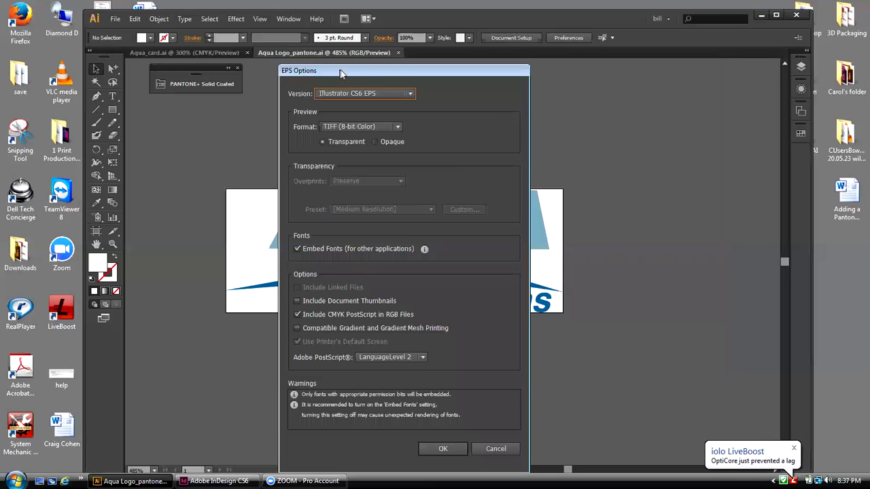
pyautogui.moveTo(341, 70); pyautogui.dragTo(543, 72)
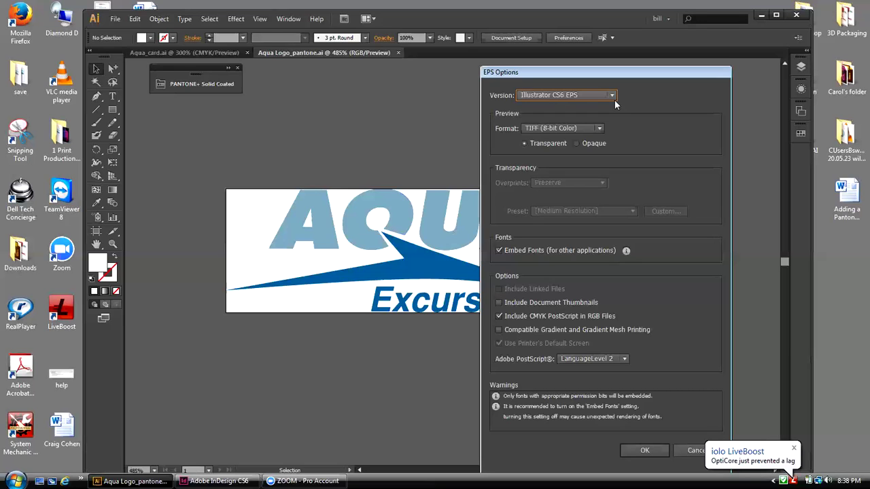
pyautogui.click(615, 100)
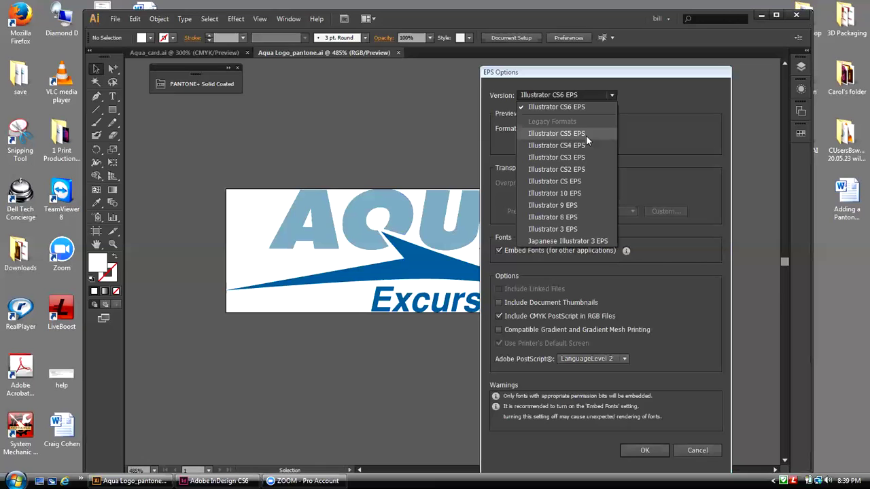
pyautogui.click(644, 88)
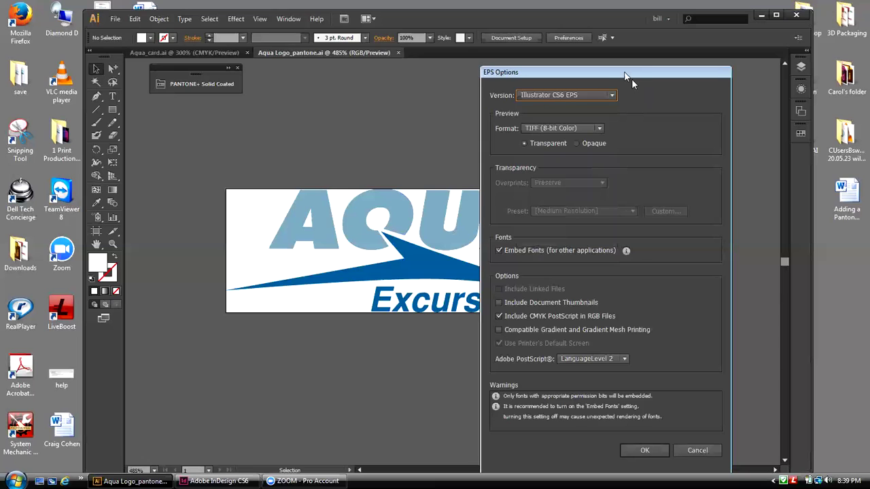
pyautogui.moveTo(623, 73); pyautogui.dragTo(636, 69)
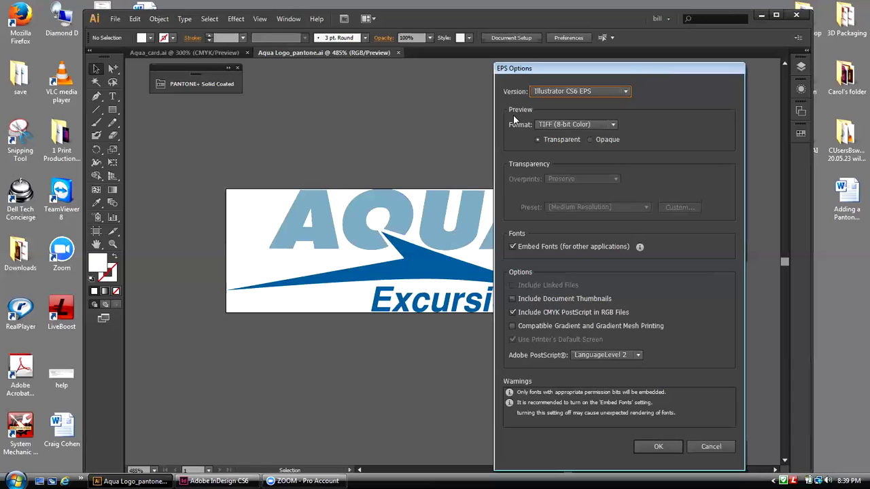
pyautogui.click(611, 125)
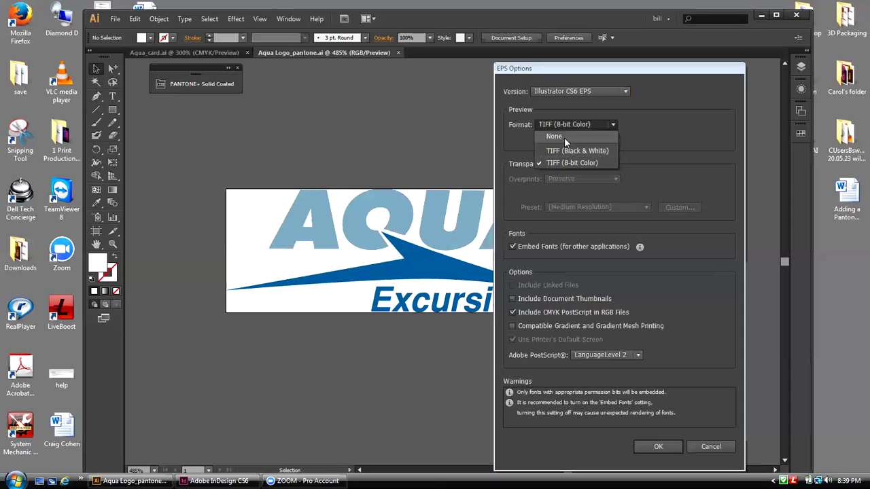
pyautogui.click(635, 139)
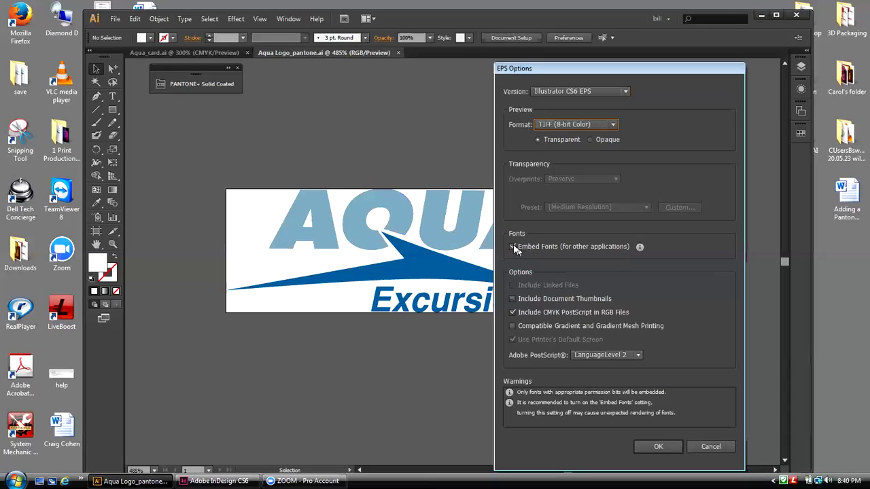
# Step: In EPS Options, uncheck Embed Fonts and toggle Include CMYK PostScript in RGB Files
pyautogui.click(514, 246)
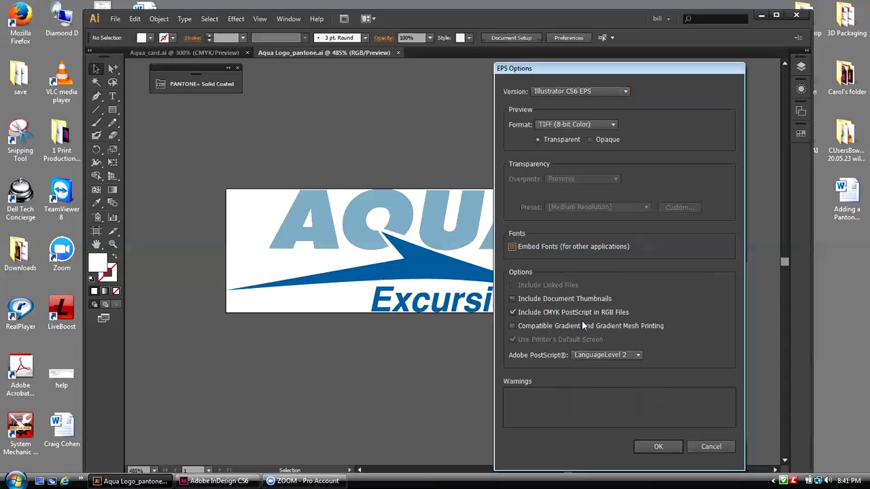
pyautogui.click(512, 313)
# Step: Confirm the EPS Options with OK to write Aqua Logo_pantone.eps
pyautogui.click(669, 445)
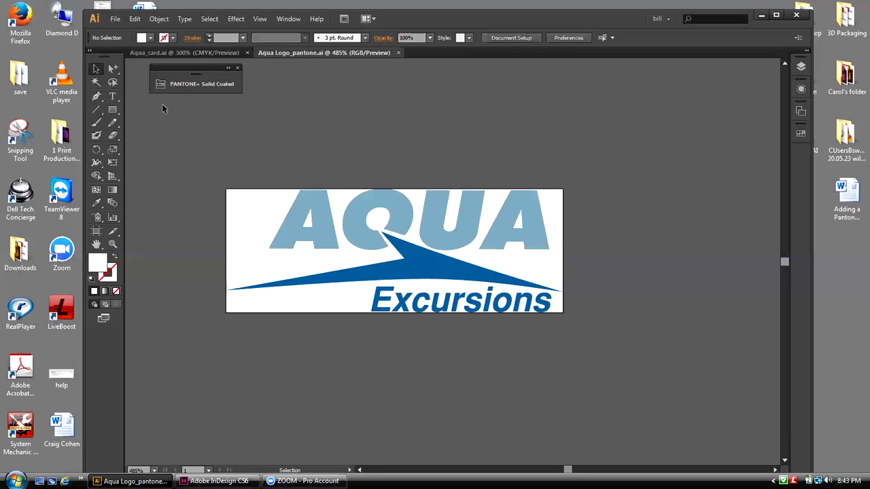
# Step: Save the logo as Adobe PDF, Aqua Logo_pantone.pdf, in the Desktop exports folder
pyautogui.click(116, 18)
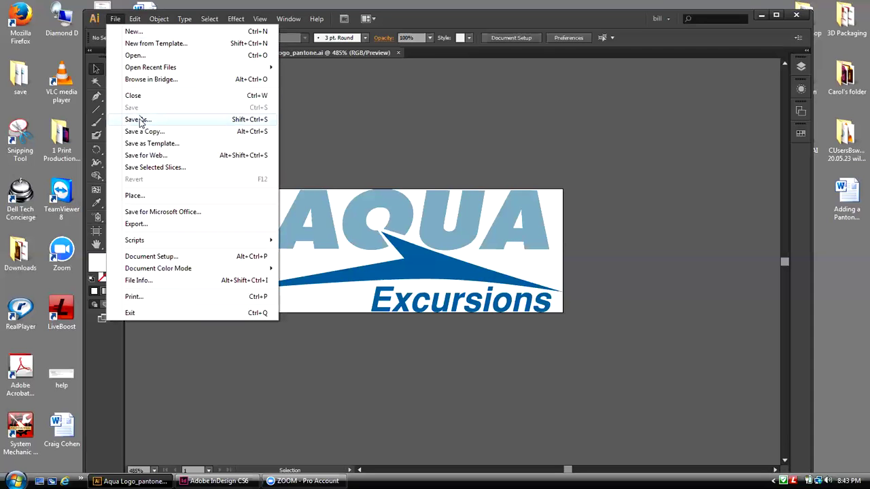
pyautogui.click(307, 70)
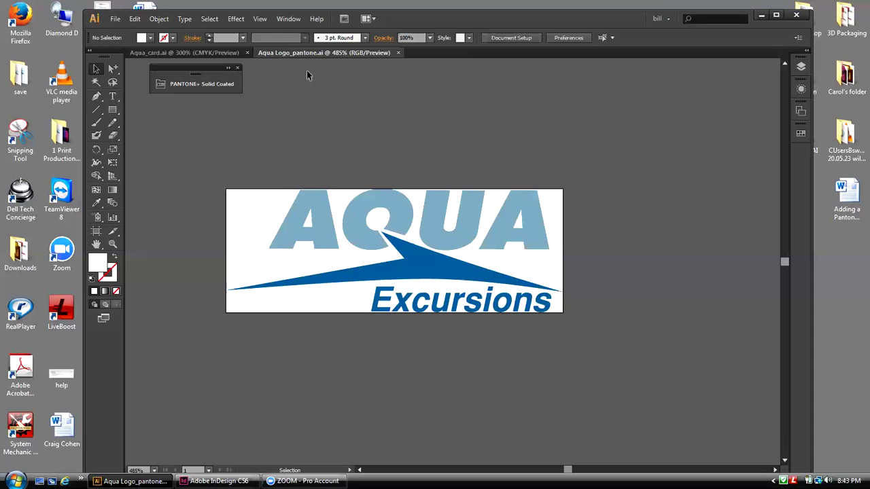
pyautogui.click(115, 19)
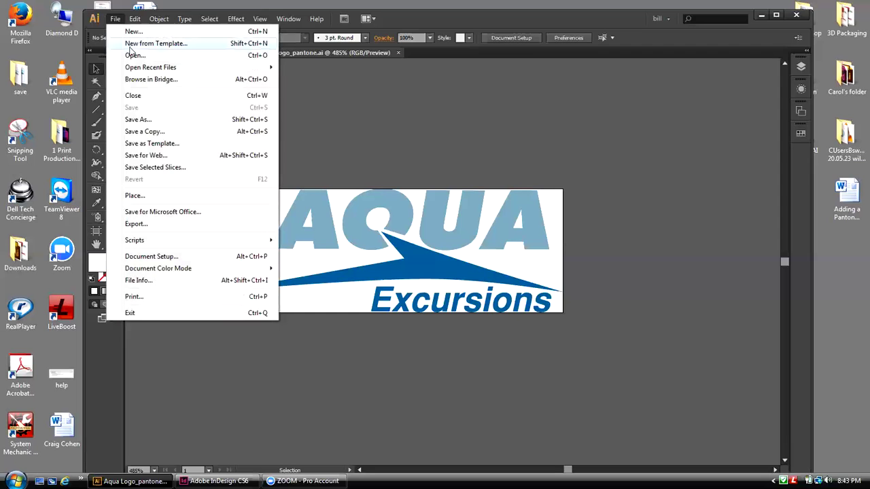
pyautogui.click(135, 121)
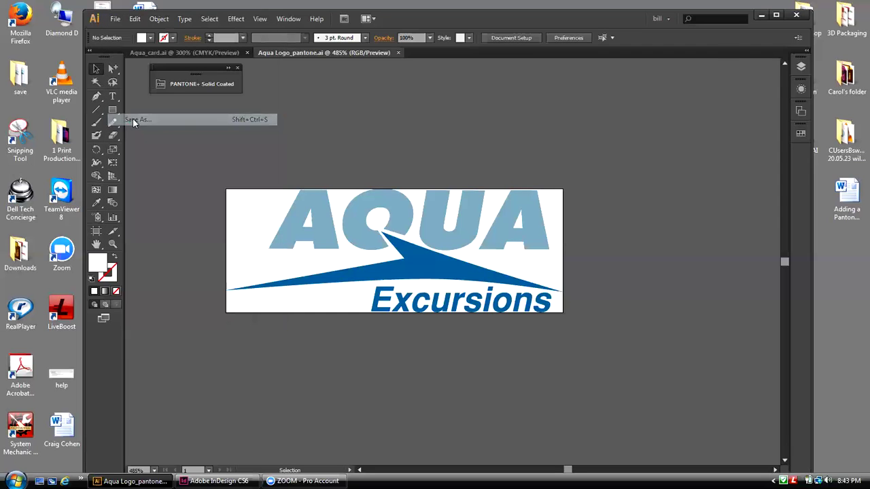
pyautogui.click(553, 335)
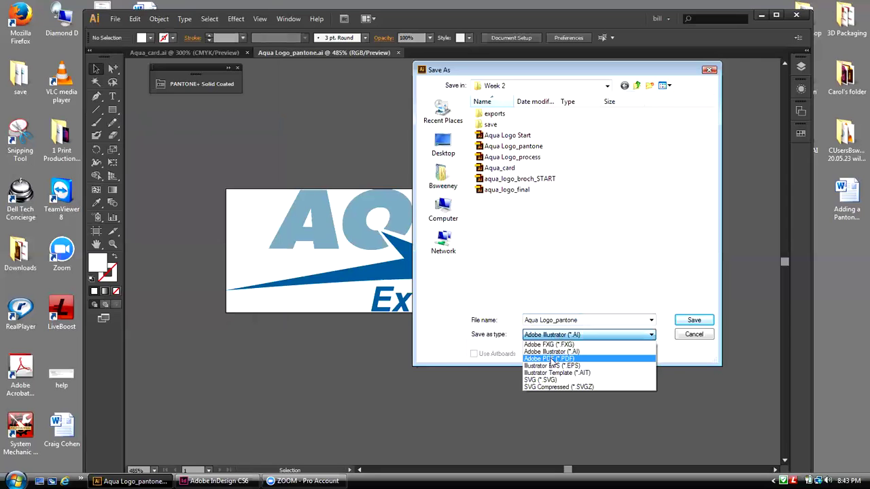
pyautogui.click(552, 360)
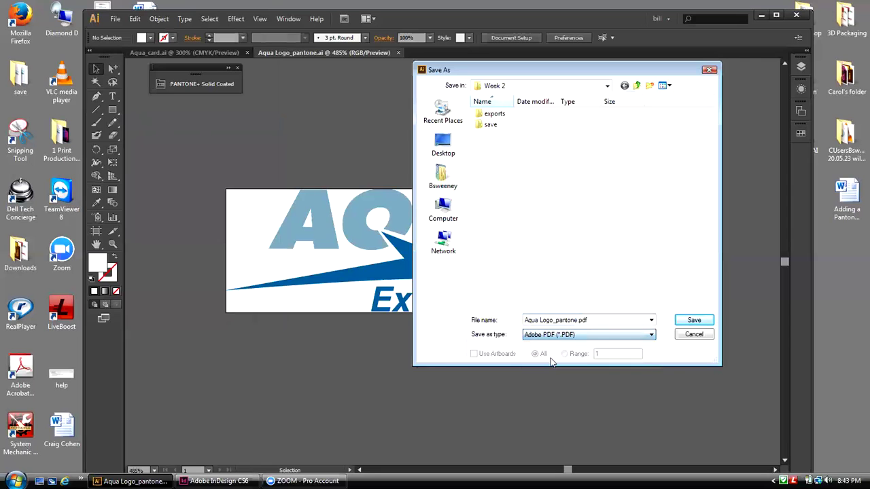
pyautogui.click(442, 144)
pyautogui.moveTo(711, 160); pyautogui.dragTo(733, 288)
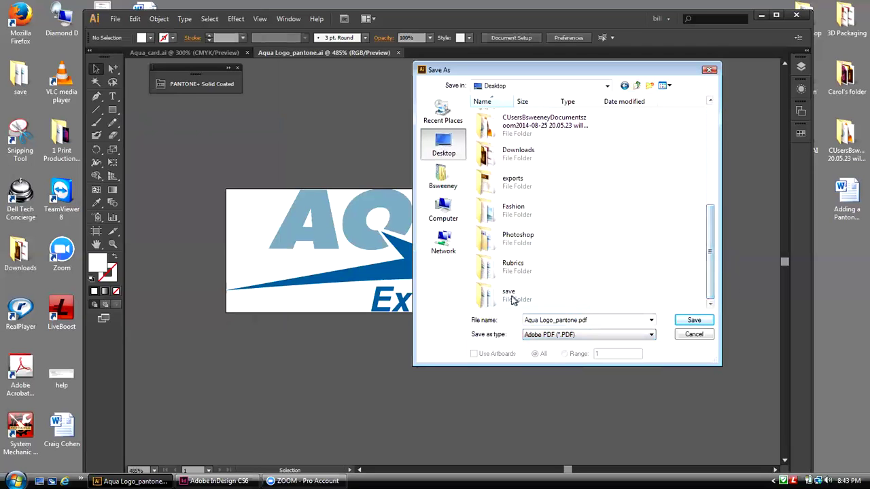
pyautogui.doubleClick(482, 184)
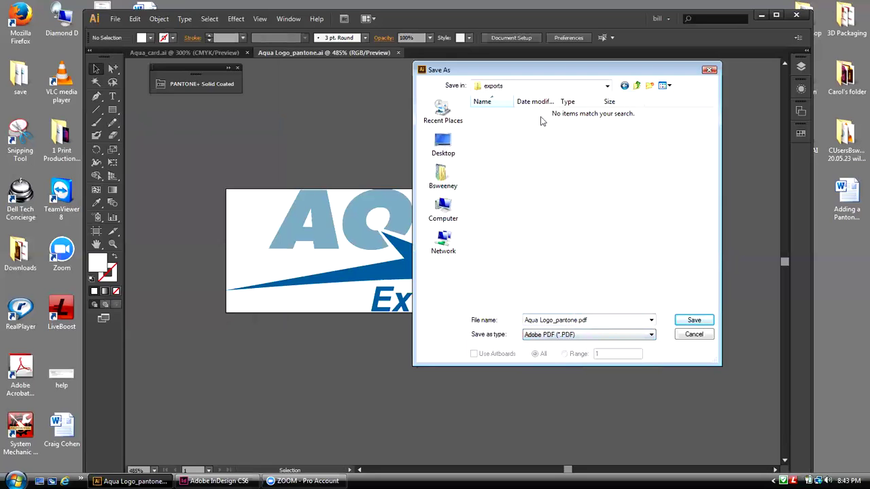
pyautogui.click(683, 324)
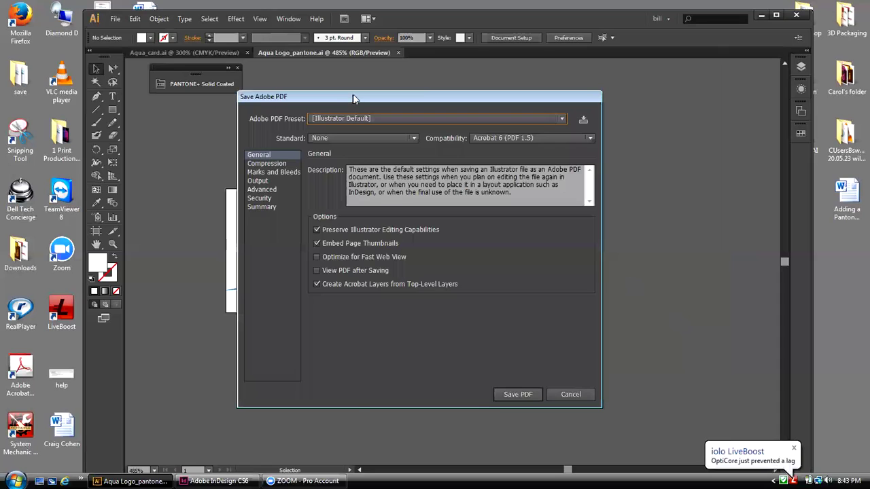
# Step: Move the Save Adobe PDF dialog aside and open the Adobe PDF Preset list
pyautogui.moveTo(354, 95); pyautogui.dragTo(451, 89)
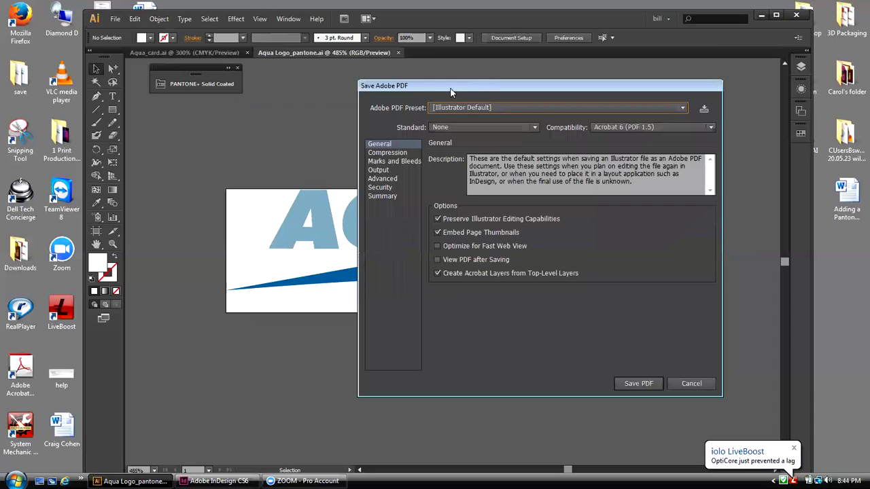
pyautogui.click(682, 108)
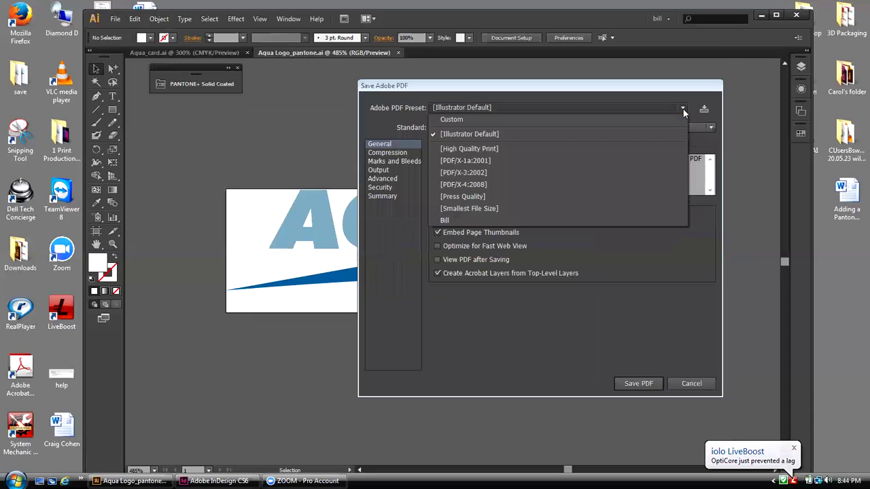
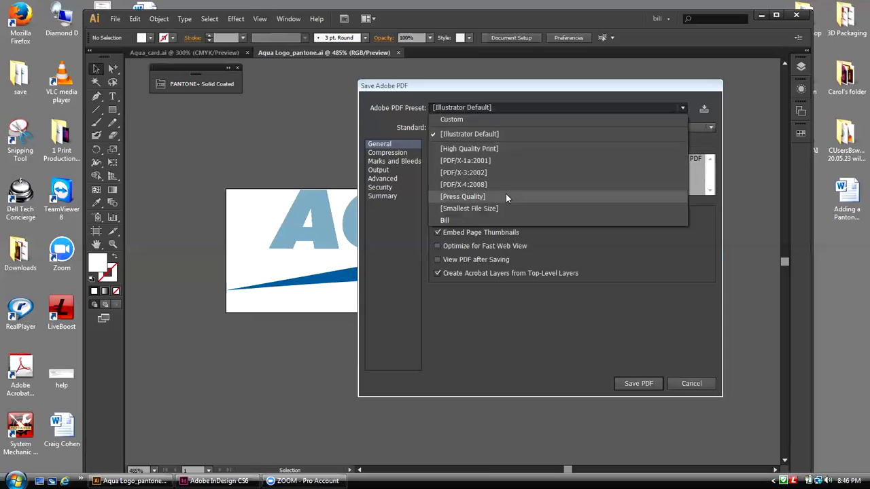
# Step: Apply the Press Quality PDF preset and review its Acrobat 5 (PDF 1.4) compatibility
pyautogui.click(506, 196)
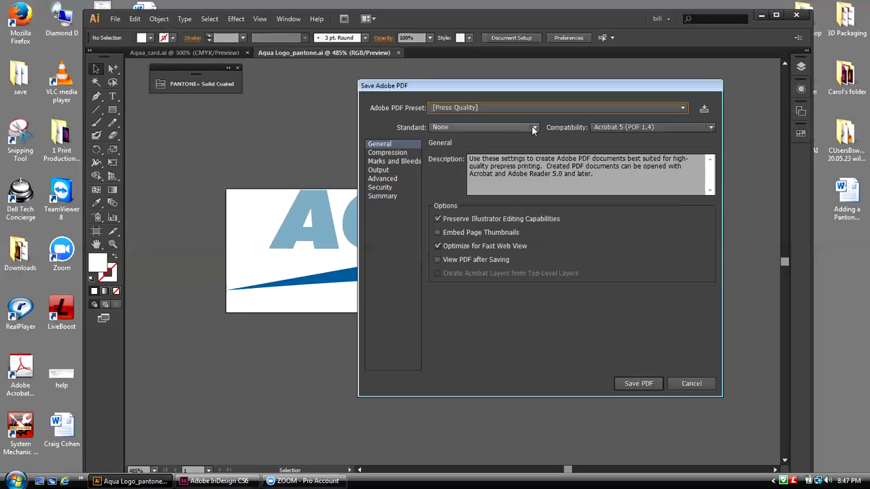
pyautogui.click(711, 128)
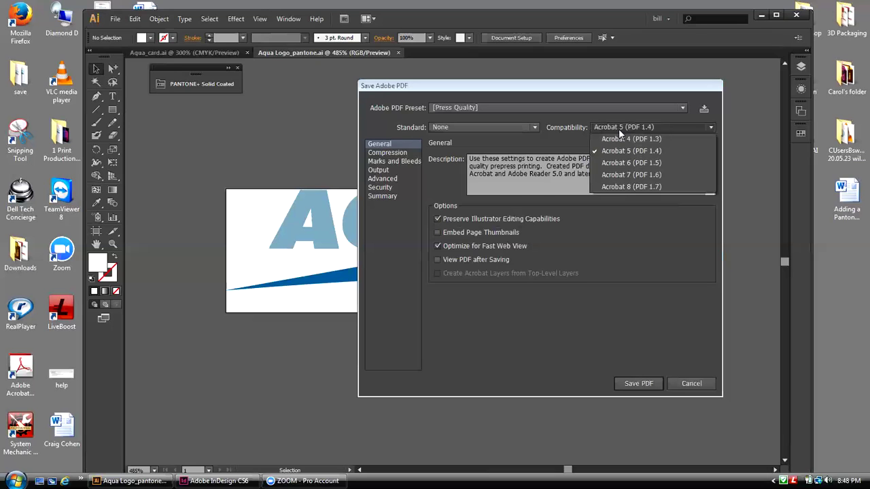
pyautogui.click(532, 132)
pyautogui.click(530, 126)
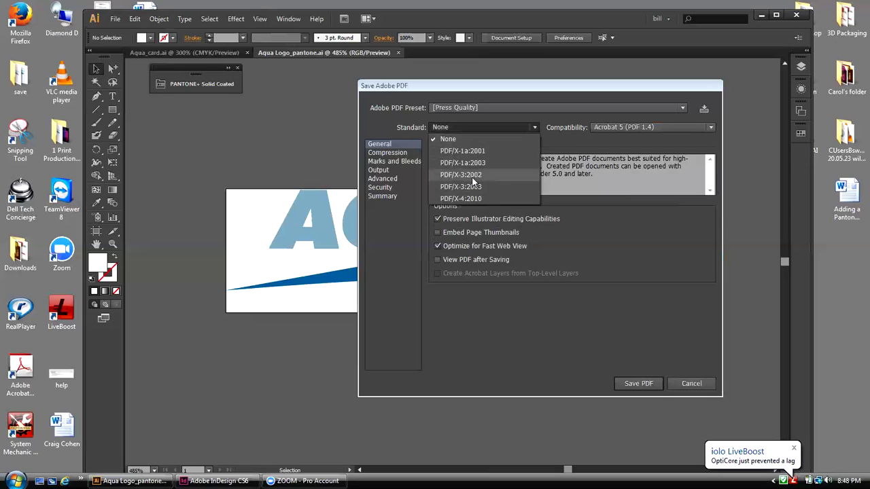
pyautogui.click(553, 136)
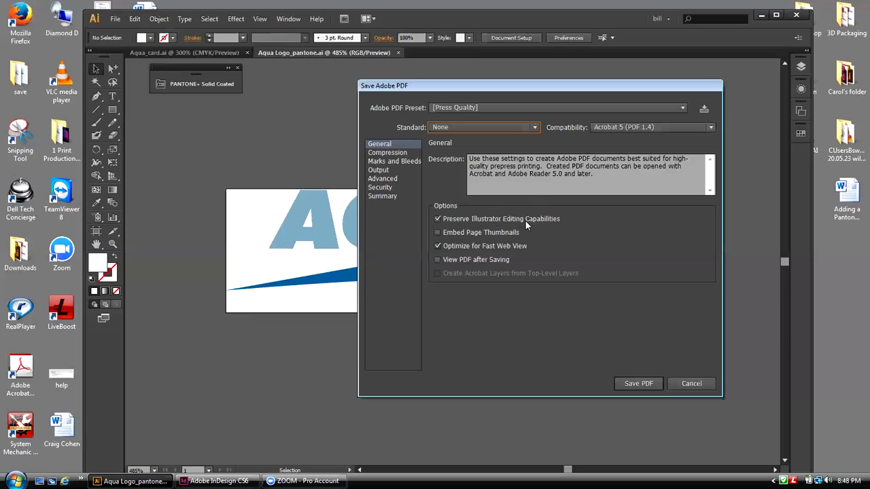
# Step: Save Aqua Logo_pantone.pdf without Illustrator editing capabilities, then minimise Illustrator
pyautogui.click(437, 219)
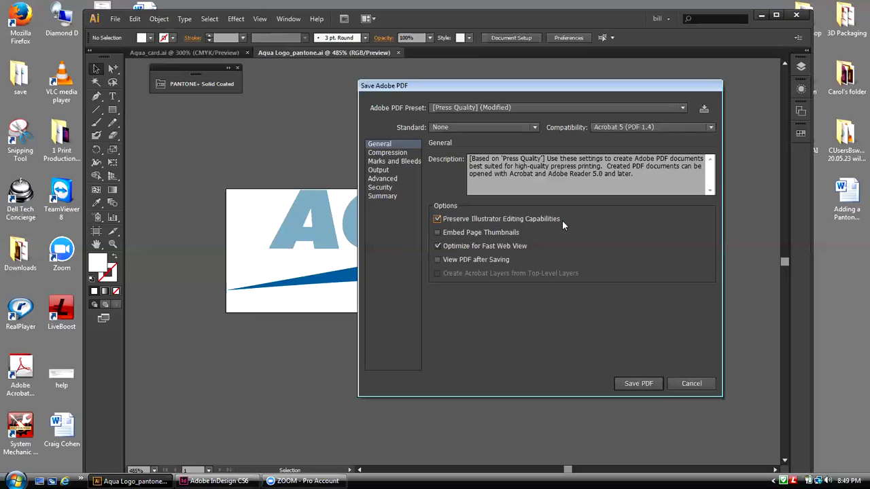
pyautogui.click(403, 161)
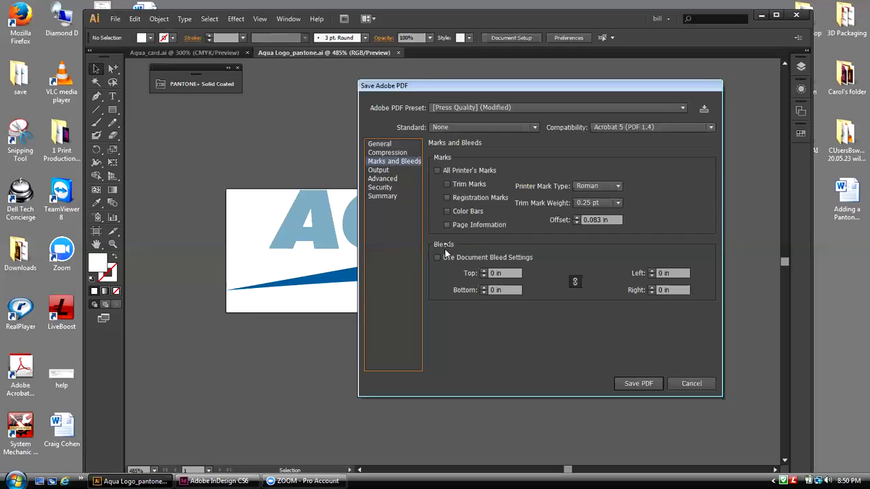
pyautogui.click(389, 143)
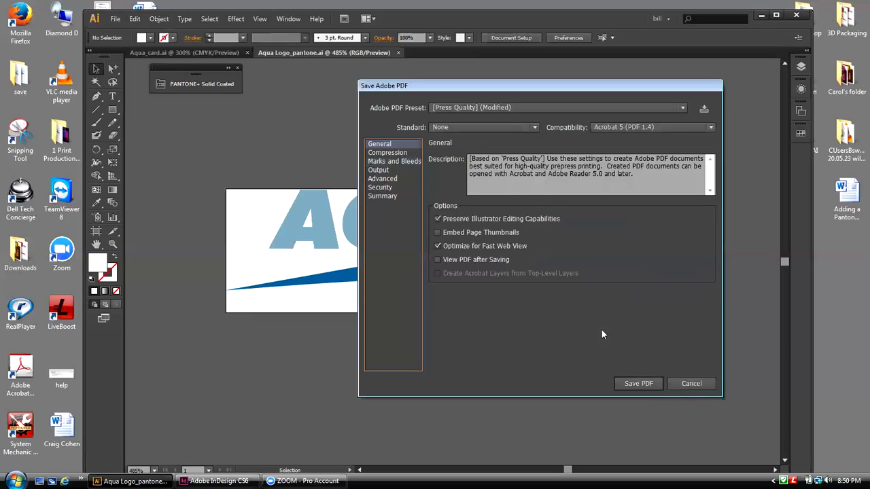
pyautogui.click(643, 385)
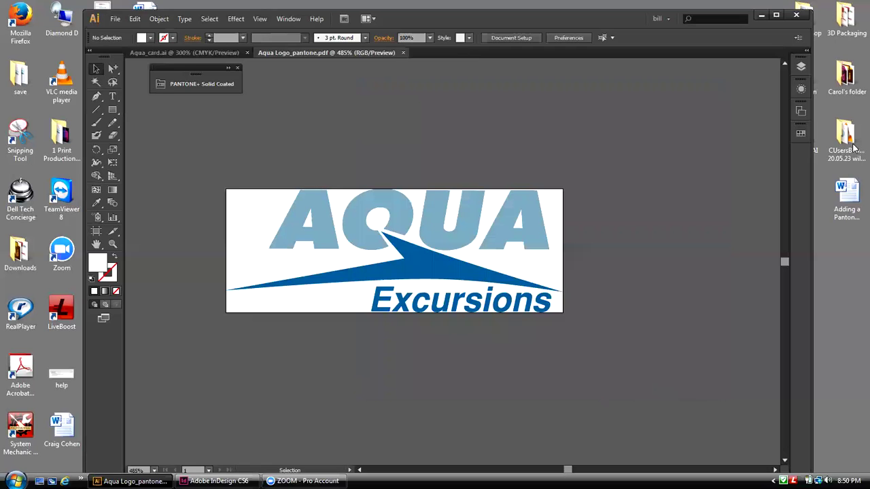
pyautogui.click(761, 14)
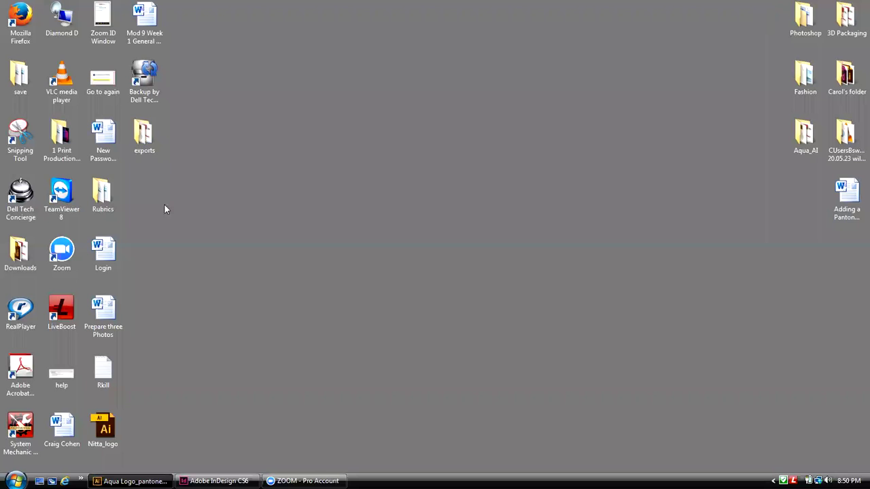
# Step: Open the desktop exports folder showing the EPS and 120 KB PDF of Aqua Logo_pantone
pyautogui.doubleClick(144, 136)
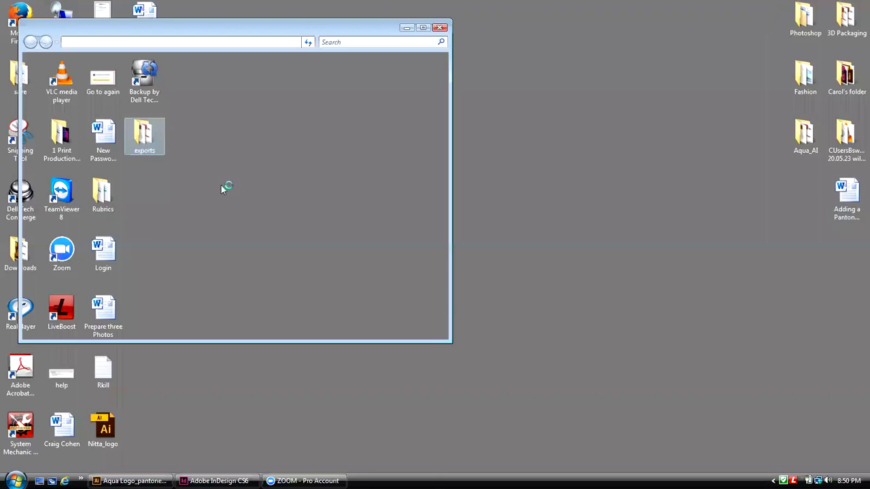
pyautogui.moveTo(201, 29); pyautogui.dragTo(422, 37)
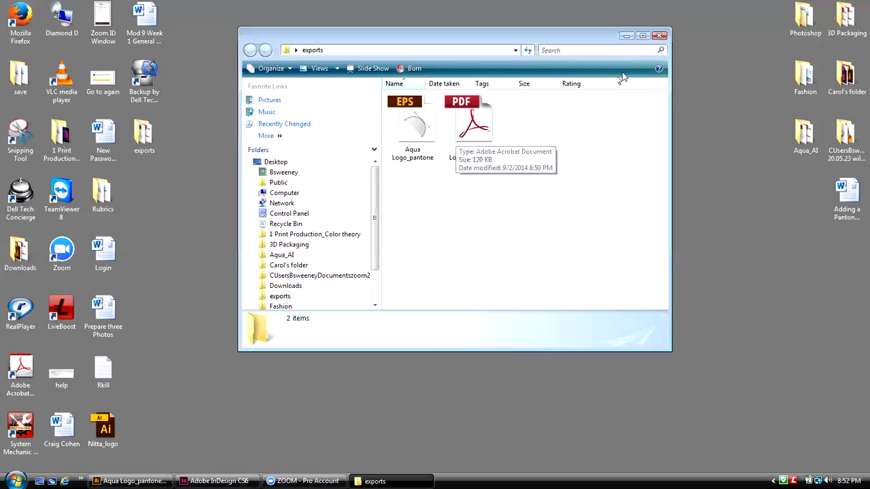
# Step: Close the exports folder and bring back Illustrator on the Aqua_card.ai document
pyautogui.click(659, 35)
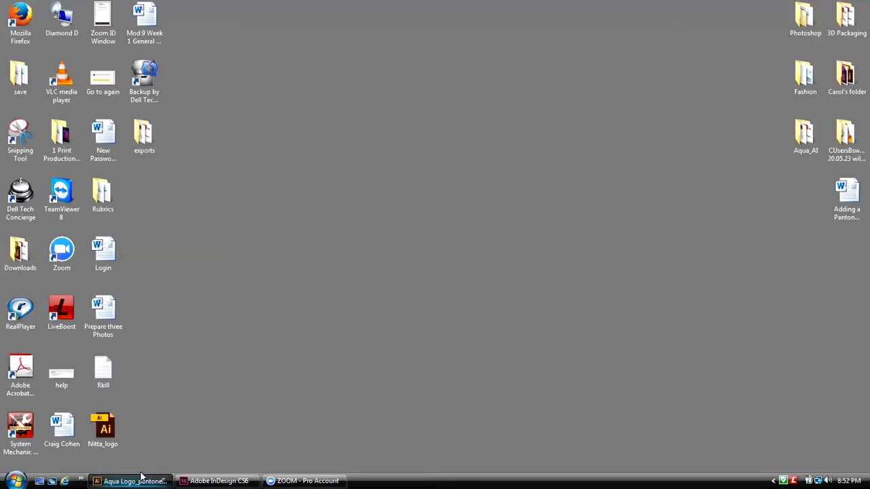
pyautogui.click(136, 480)
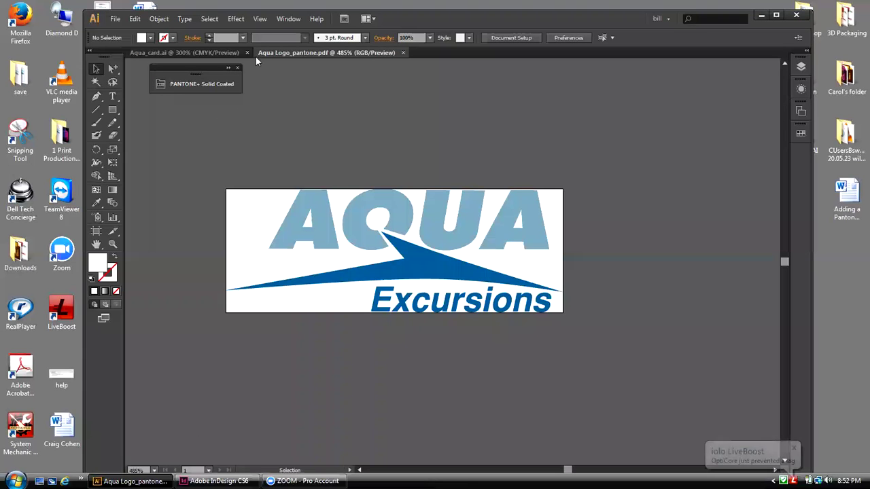
pyautogui.click(173, 52)
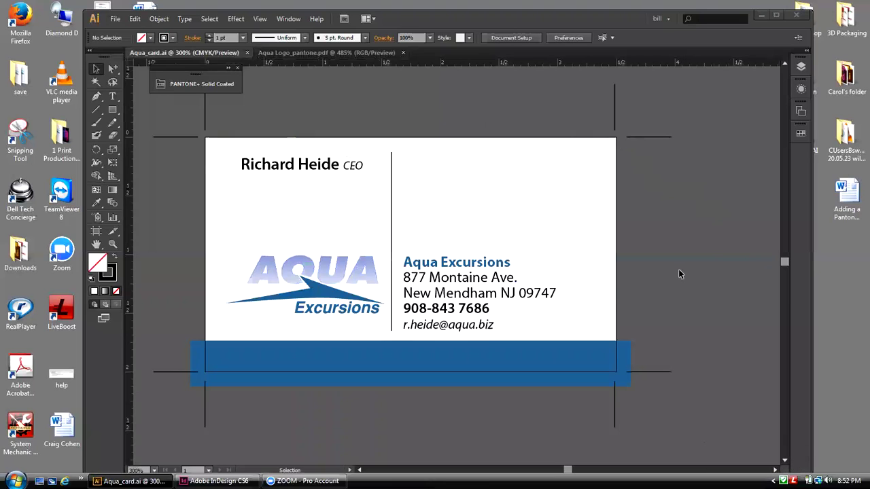
pyautogui.click(116, 19)
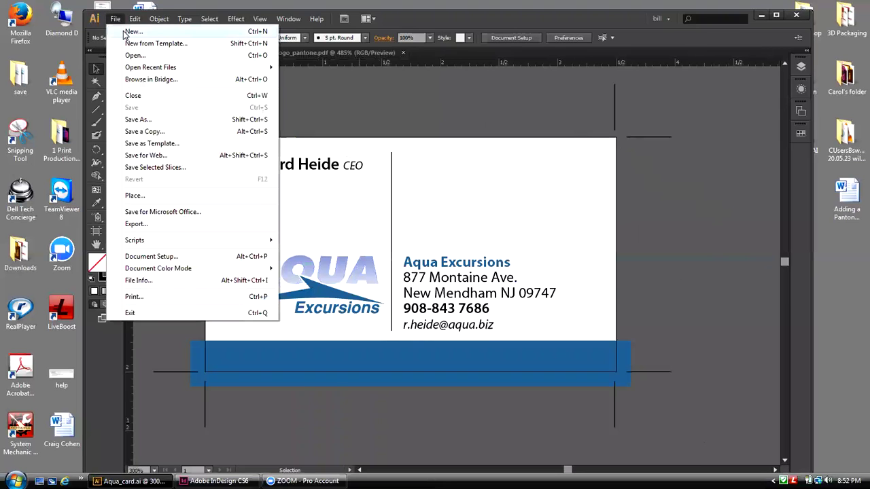
# Step: Start a new document, replacing Untitled-1 with the cardholder's name plus '-Aqua card'
pyautogui.click(132, 32)
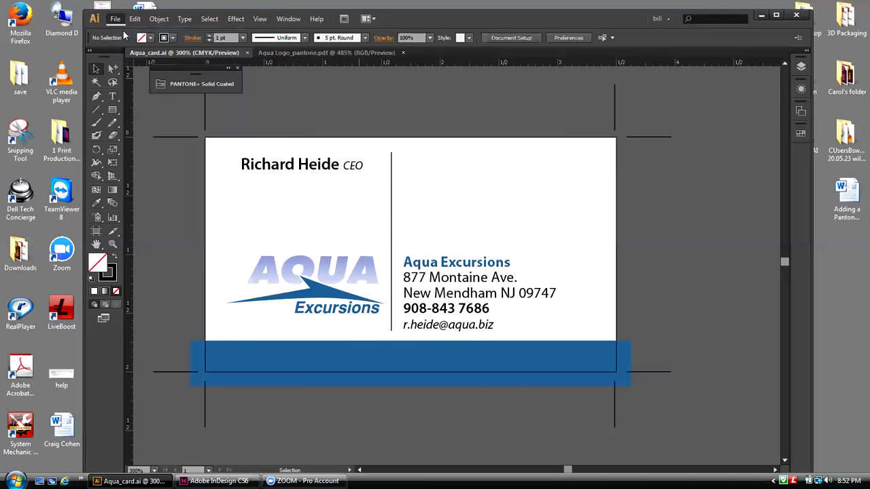
pyautogui.moveTo(306, 118); pyautogui.dragTo(522, 96)
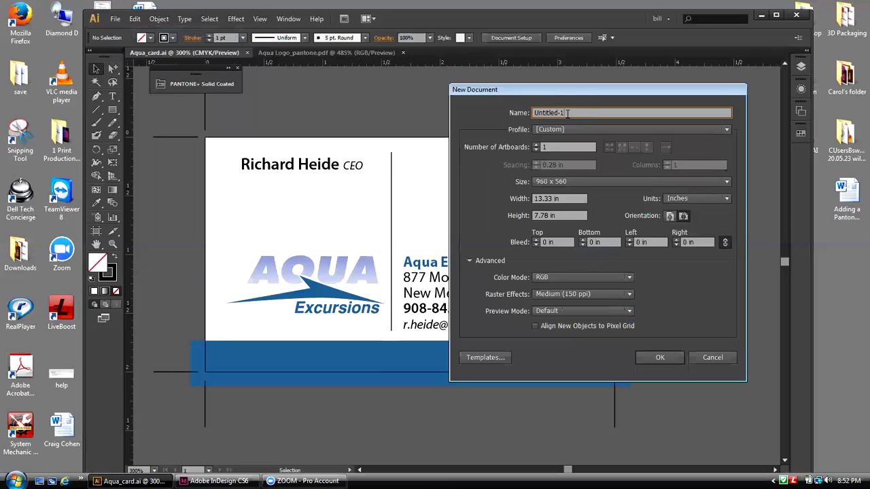
pyautogui.write('Aqua-Bill')
pyautogui.moveTo(542, 92); pyautogui.dragTo(538, 93)
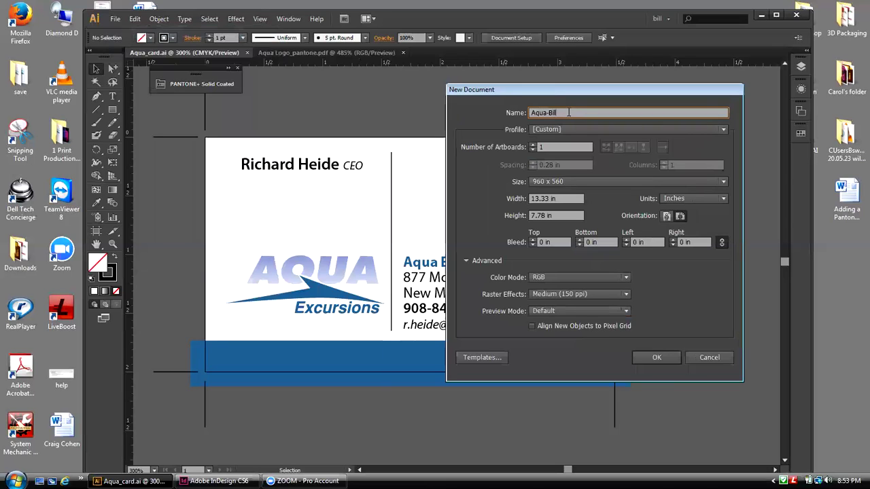
pyautogui.moveTo(560, 113); pyautogui.dragTo(532, 112)
pyautogui.press('BackSpace')
pyautogui.moveTo(561, 88); pyautogui.dragTo(555, 87)
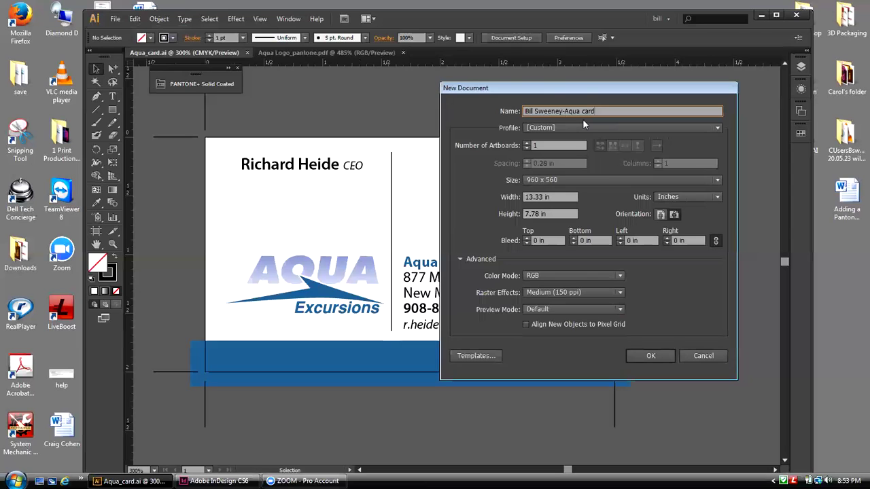
# Step: Switch the New Document profile to Print: Letter, points, CMYK, 300 ppi
pyautogui.click(717, 129)
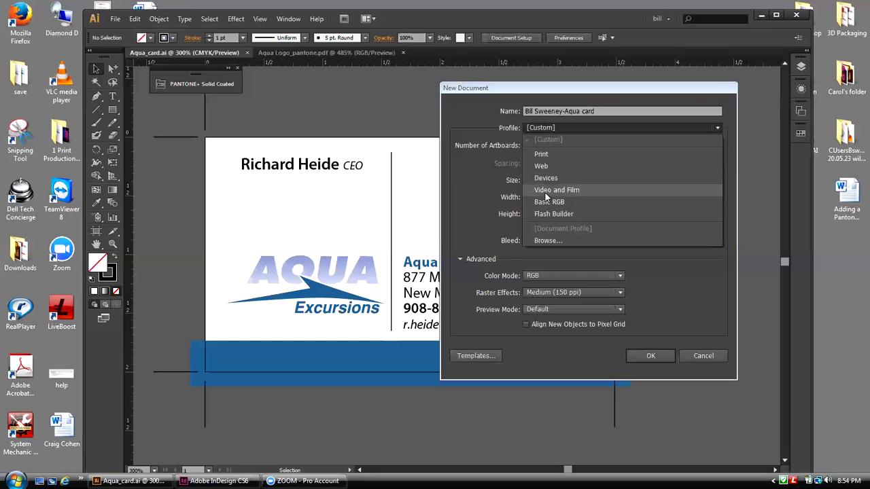
pyautogui.click(541, 154)
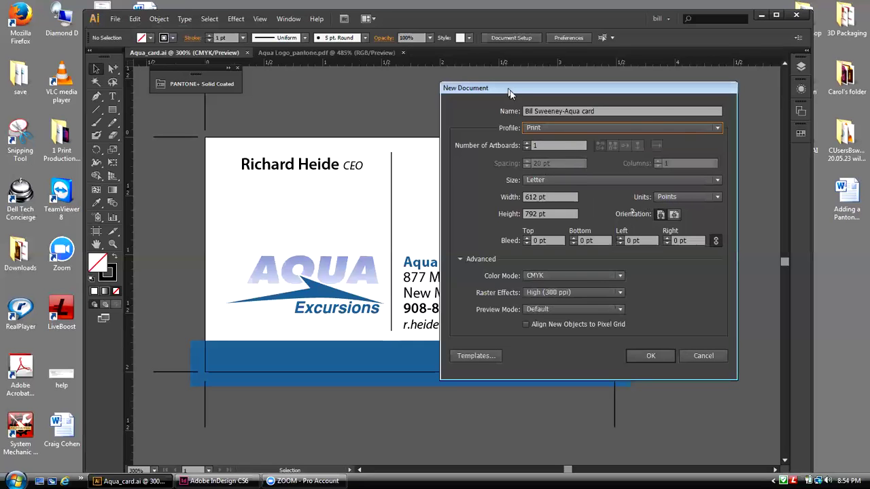
pyautogui.moveTo(510, 93); pyautogui.dragTo(533, 94)
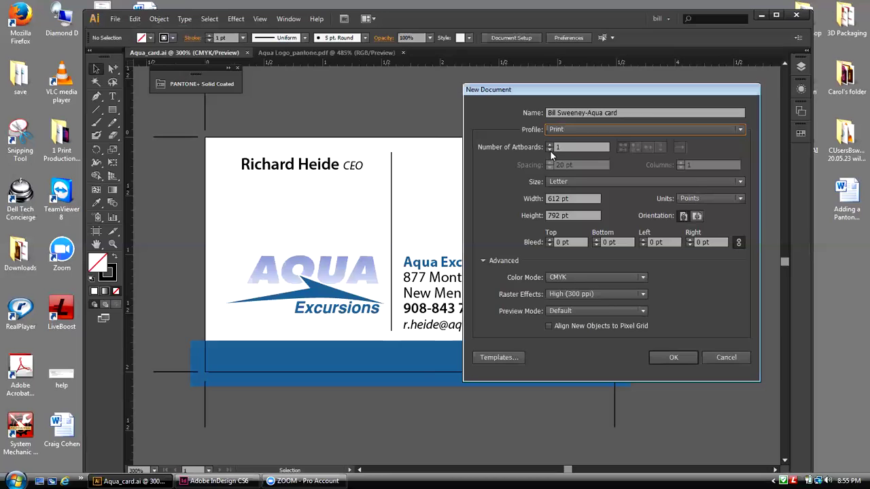
# Step: Set 2 artboards arranged in a single column with 0.75 in spacing
pyautogui.click(551, 145)
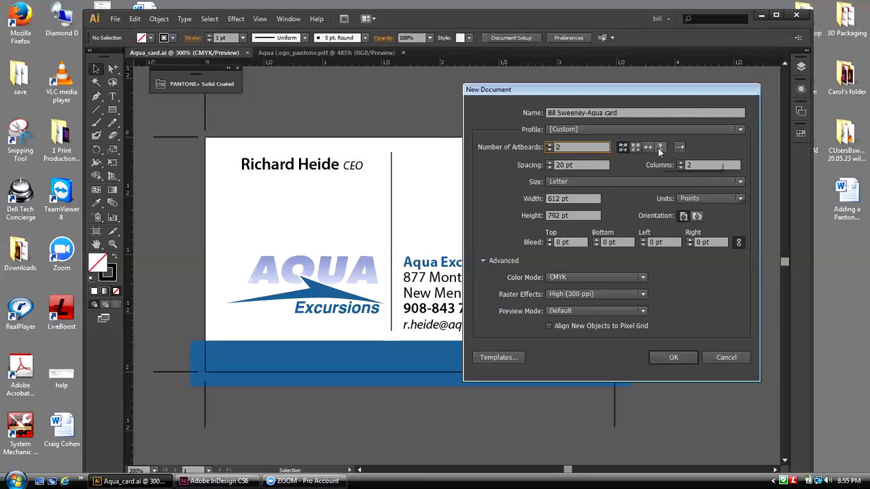
pyautogui.click(658, 147)
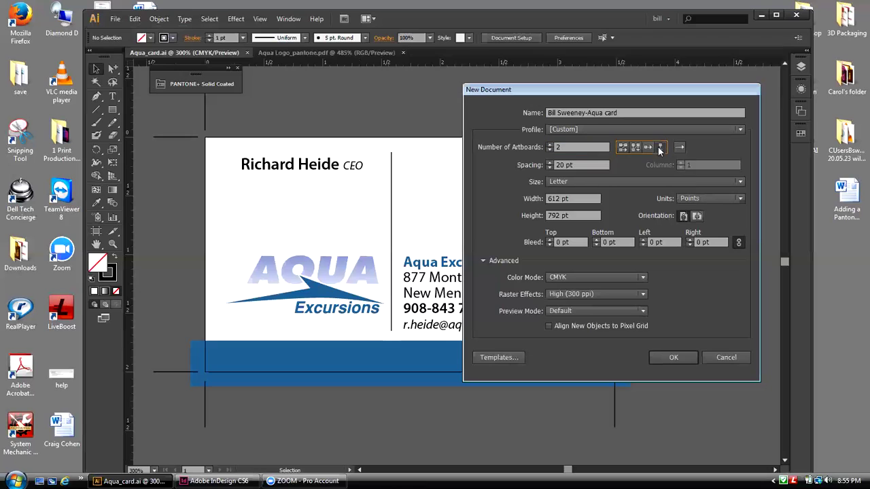
pyautogui.click(574, 162)
pyautogui.write('75in')
pyautogui.click(556, 166)
pyautogui.write('.')
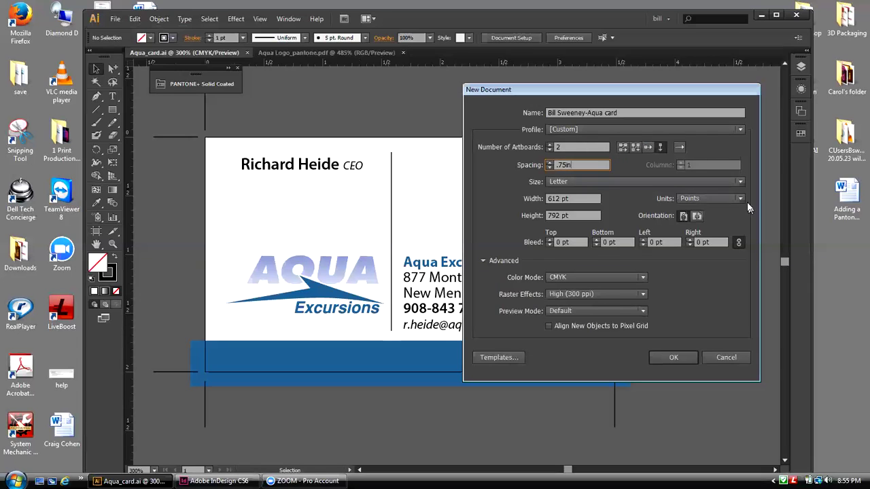
pyautogui.click(740, 183)
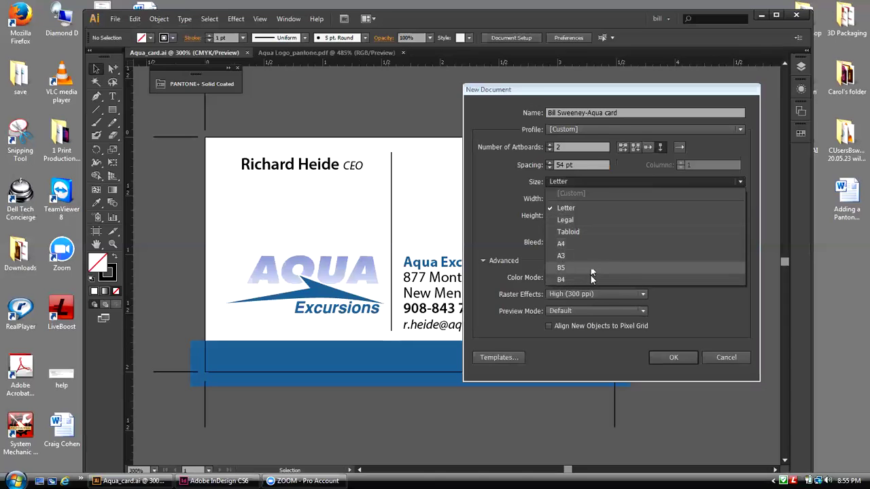
# Step: Keep Letter, switch units to inches, and size the artboards 3.5 × 2 in
pyautogui.click(596, 211)
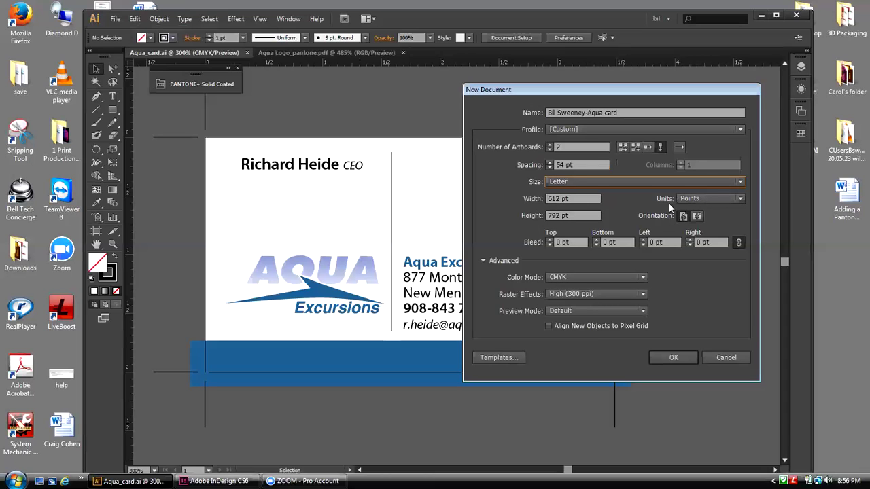
pyautogui.click(740, 199)
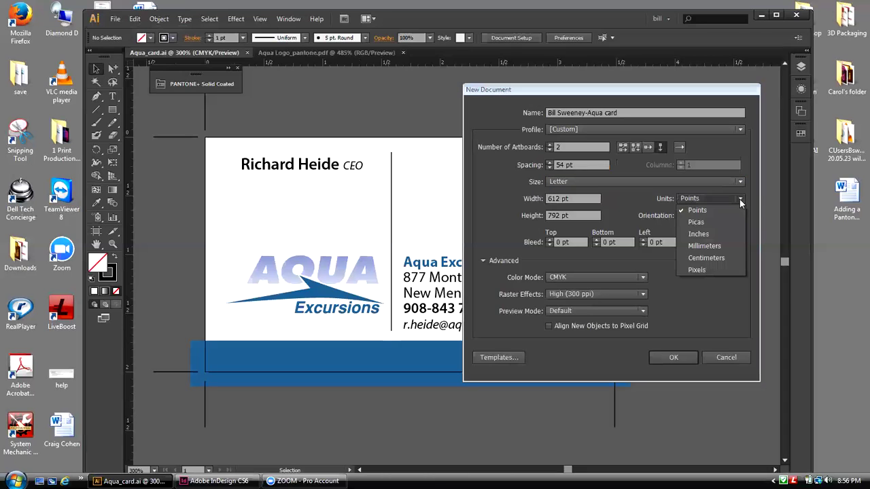
pyautogui.click(700, 234)
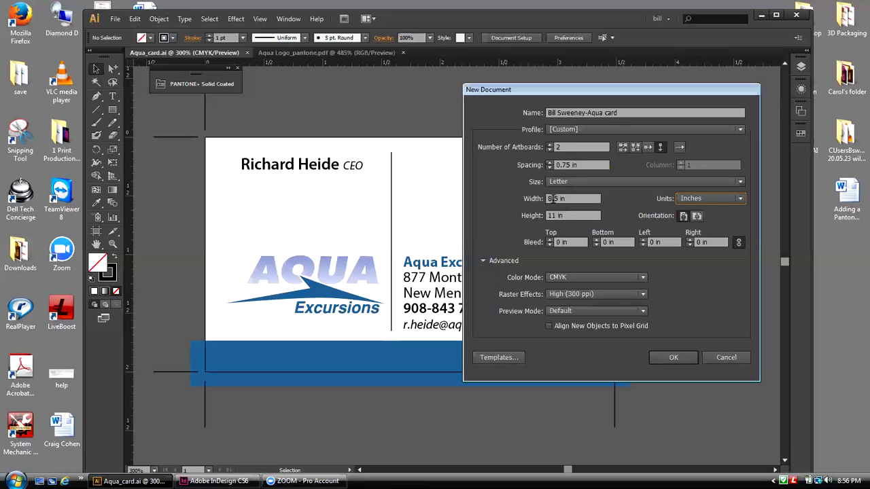
pyautogui.click(552, 199)
pyautogui.write('3')
pyautogui.click(554, 215)
pyautogui.moveTo(555, 215); pyautogui.dragTo(549, 214)
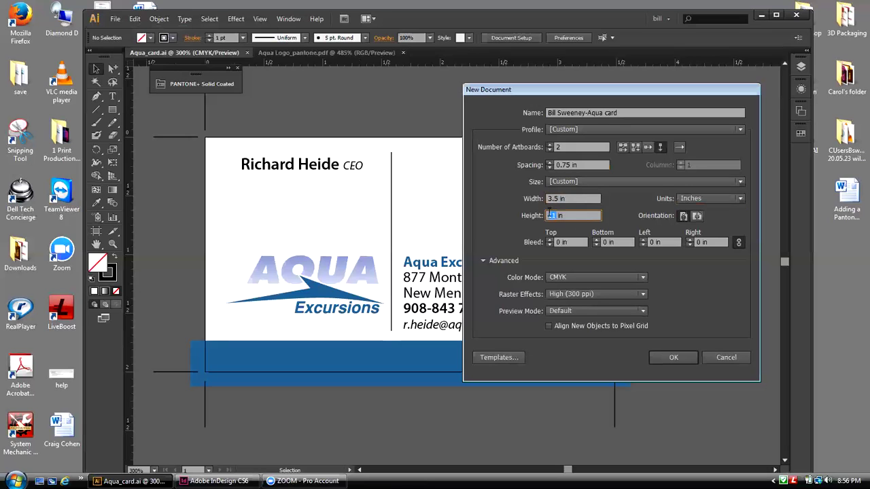
pyautogui.write('2')
pyautogui.click(551, 219)
pyautogui.moveTo(540, 92); pyautogui.dragTo(653, 29)
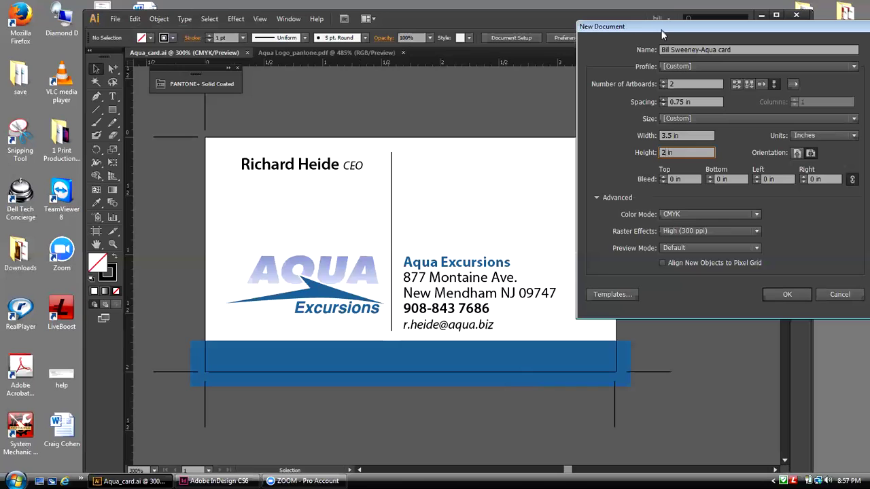
# Step: Enter a 0.125 in top bleed so all four linked bleed sides match
pyautogui.moveTo(659, 34); pyautogui.dragTo(381, 95)
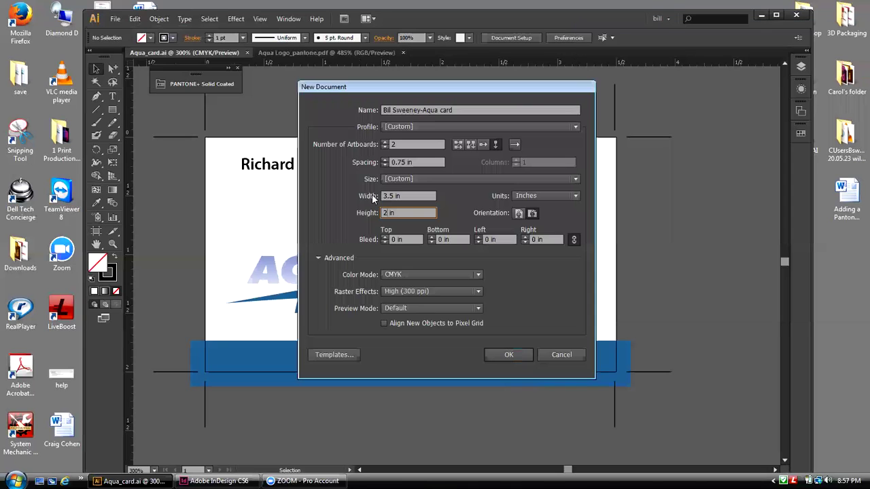
pyautogui.click(393, 239)
pyautogui.write('1')
pyautogui.write('1')
pyautogui.write('2')
pyautogui.write('5')
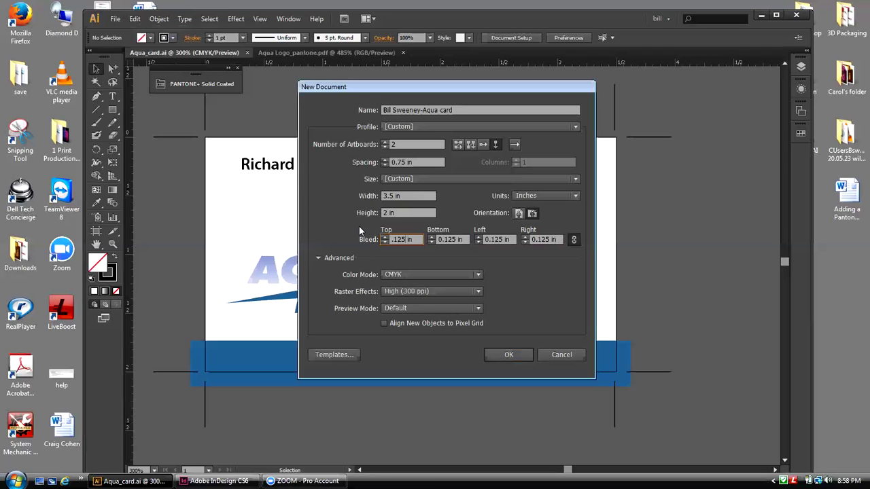
pyautogui.click(478, 274)
pyautogui.click(478, 274)
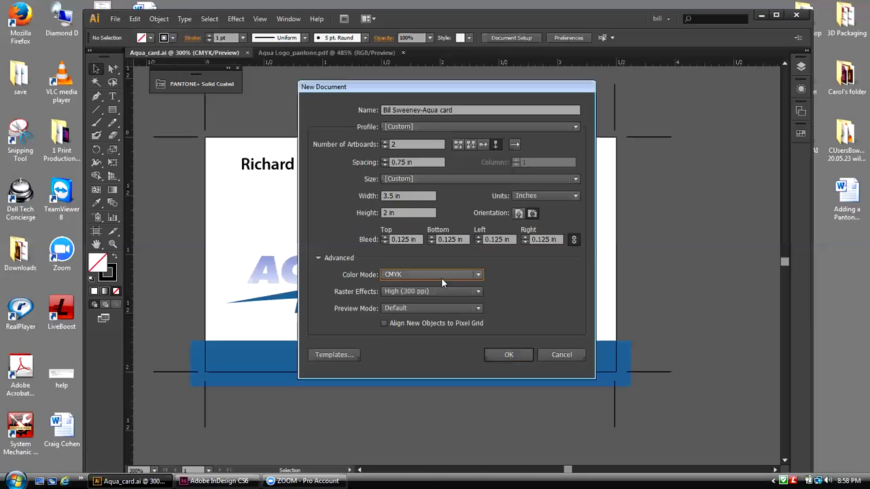
pyautogui.click(477, 291)
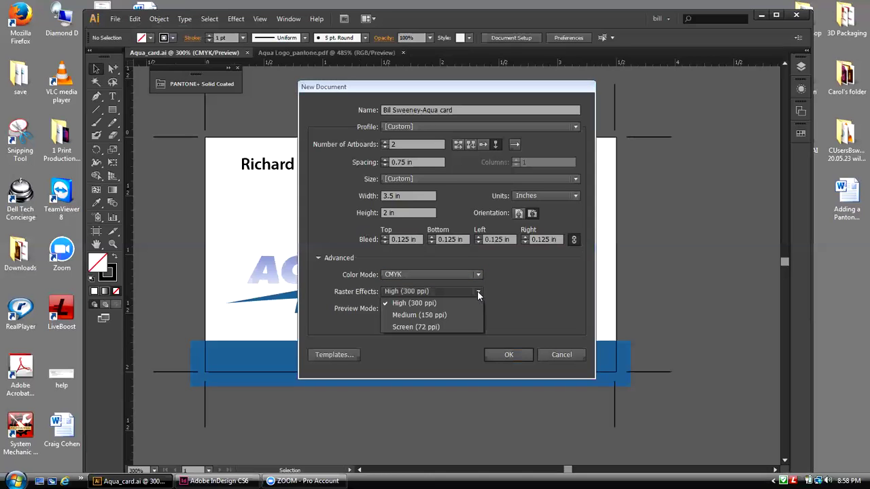
pyautogui.click(419, 306)
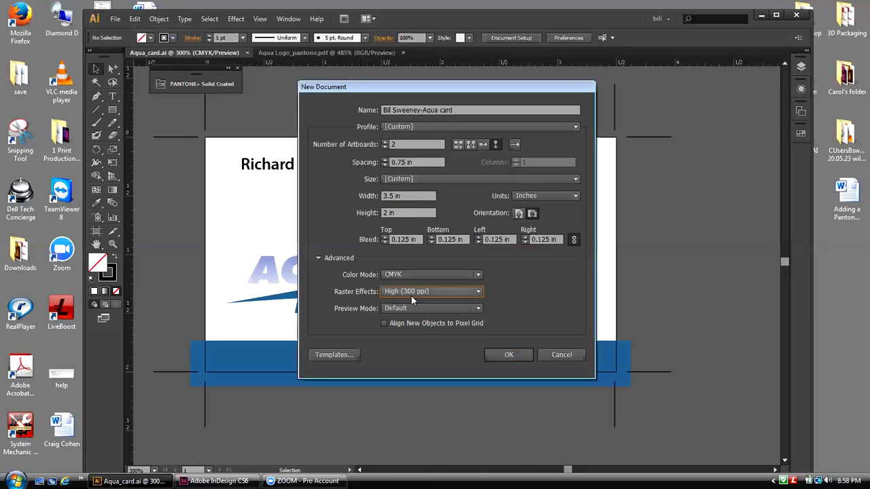
pyautogui.click(477, 310)
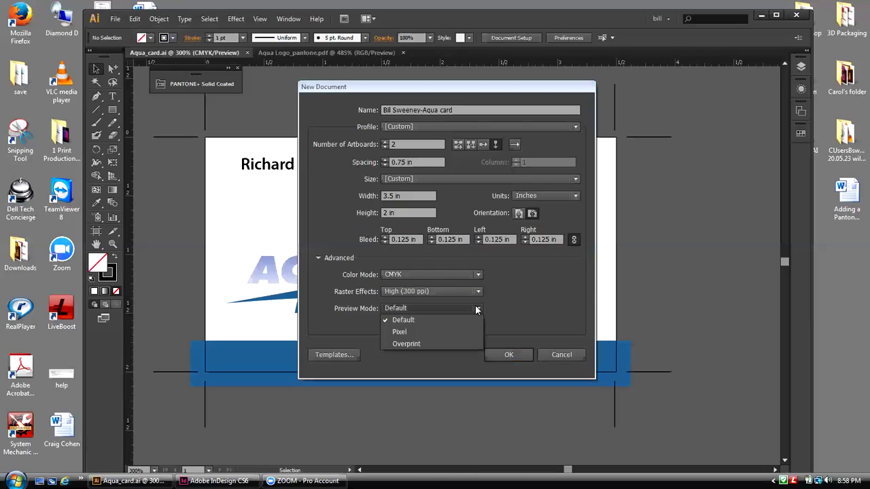
pyautogui.click(478, 310)
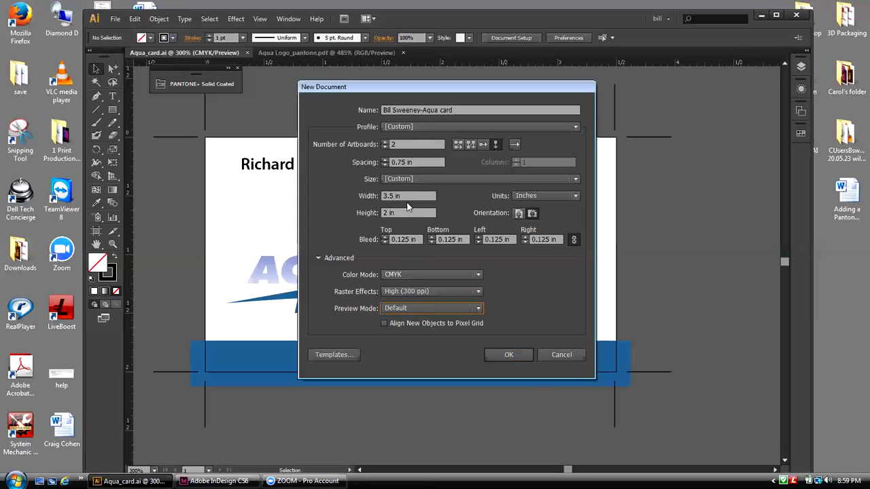
# Step: Create the document and zoom out to fit both artboards with their bleed outlines
pyautogui.click(518, 356)
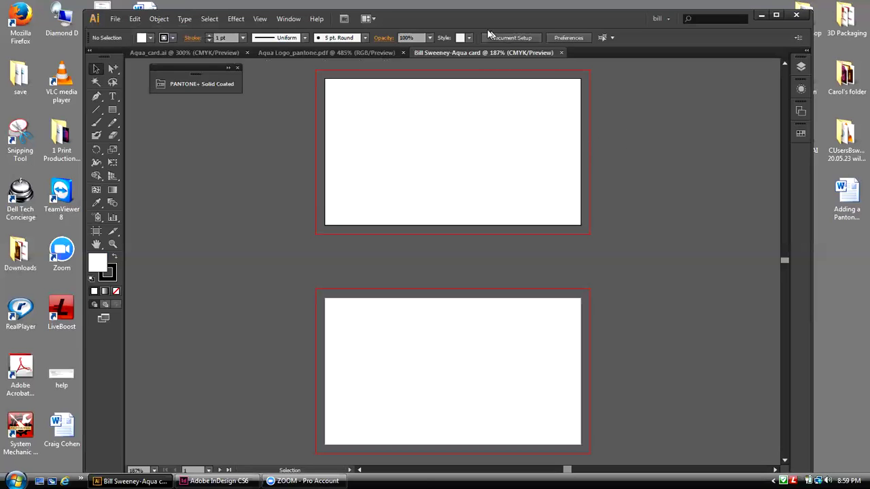
pyautogui.moveTo(478, 27); pyautogui.dragTo(440, 26)
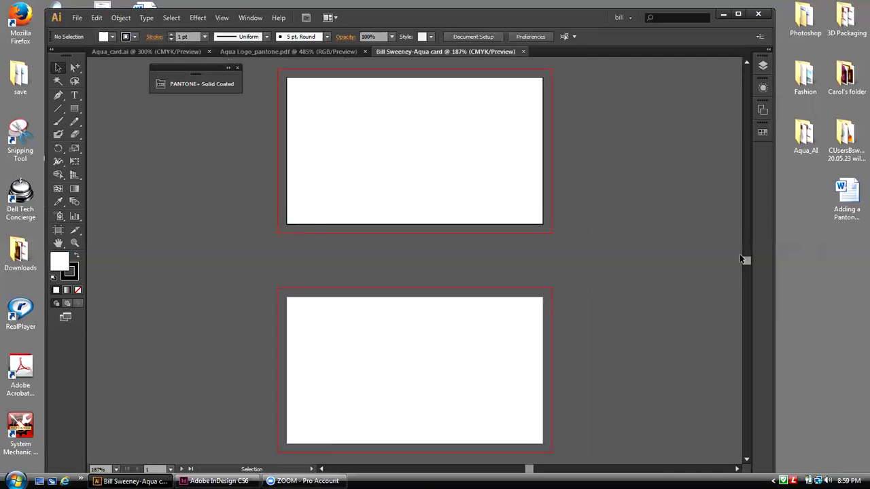
pyautogui.click(222, 18)
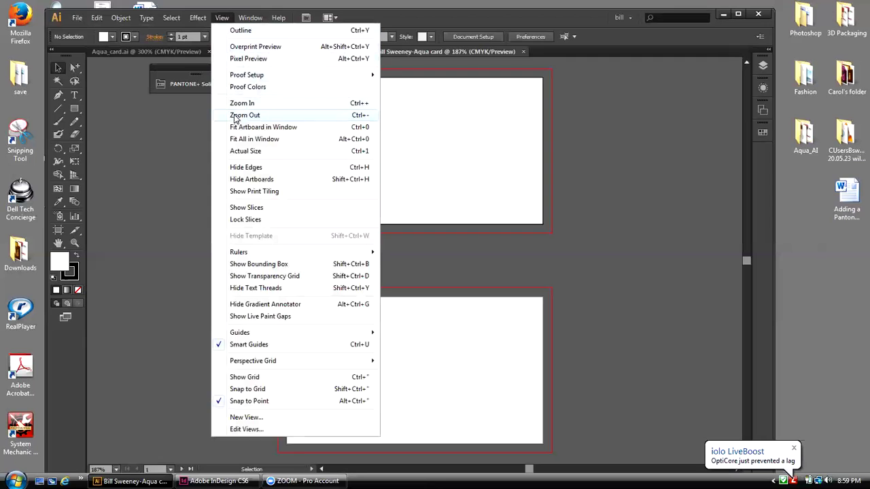
pyautogui.click(235, 115)
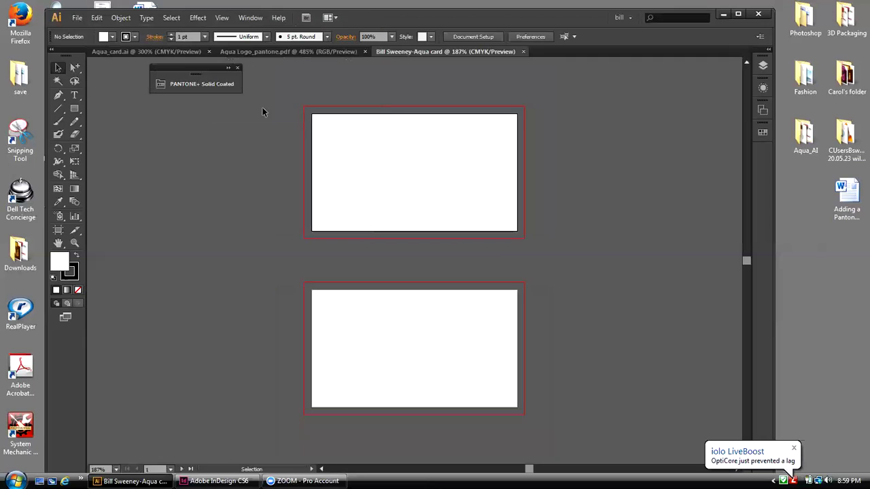
pyautogui.click(62, 109)
pyautogui.click(79, 109)
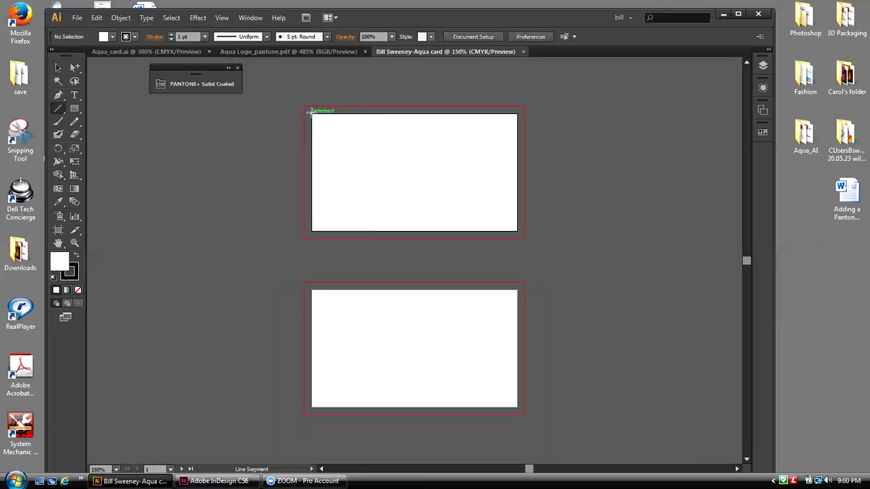
# Step: Draw a short vertical crop mark above the top card's left edge
pyautogui.moveTo(311, 112); pyautogui.dragTo(311, 87)
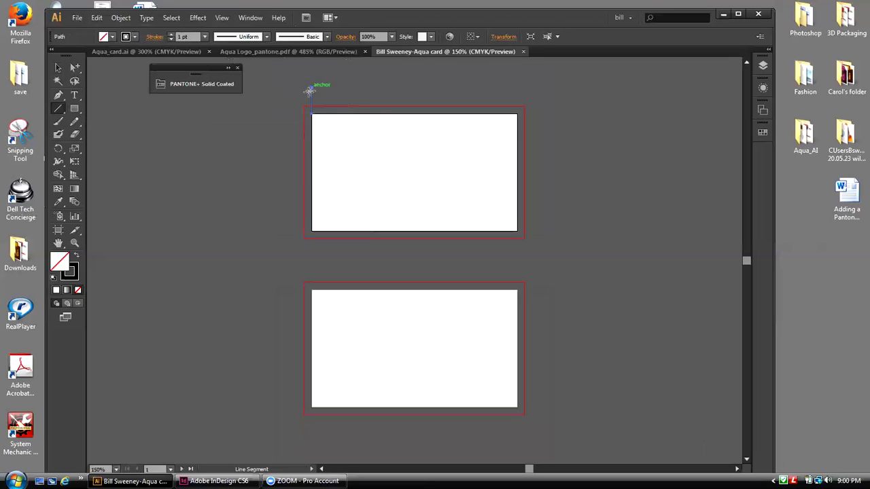
pyautogui.click(58, 67)
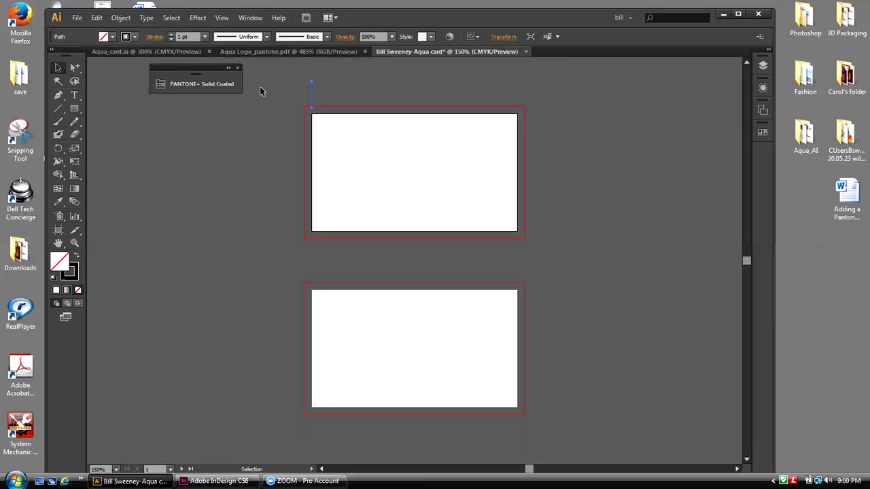
pyautogui.click(263, 85)
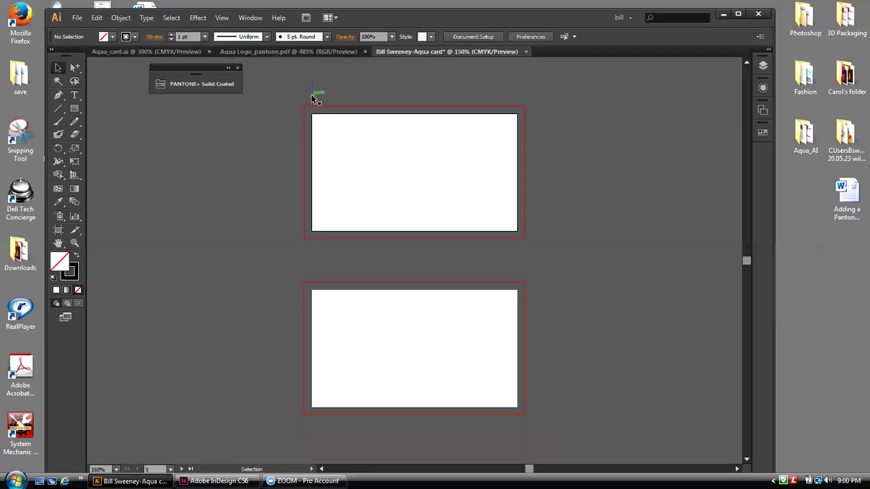
# Step: Copy the mark in place, nudge it to the right trim edge, then select both marks
pyautogui.click(313, 98)
pyautogui.click(98, 17)
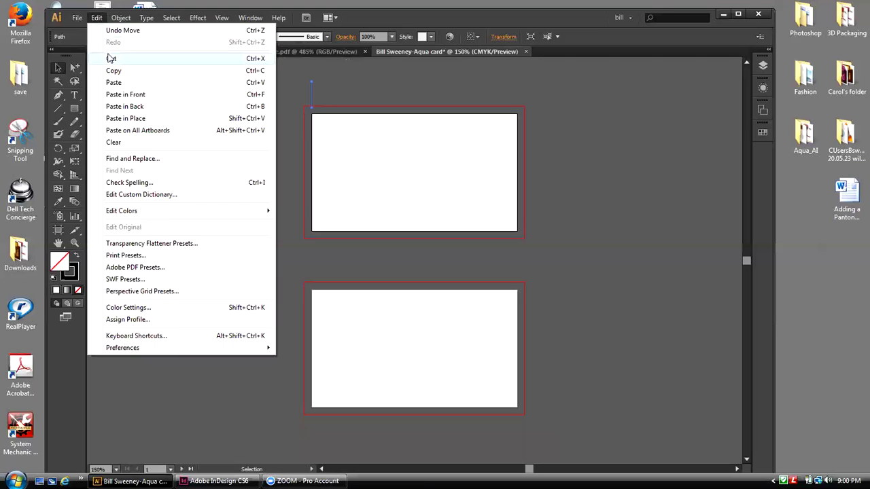
pyautogui.click(113, 71)
pyautogui.click(98, 19)
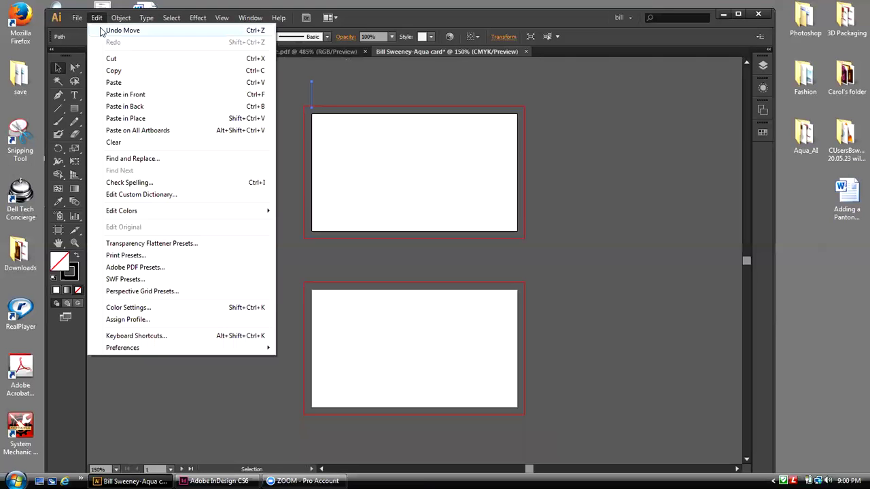
pyautogui.click(123, 118)
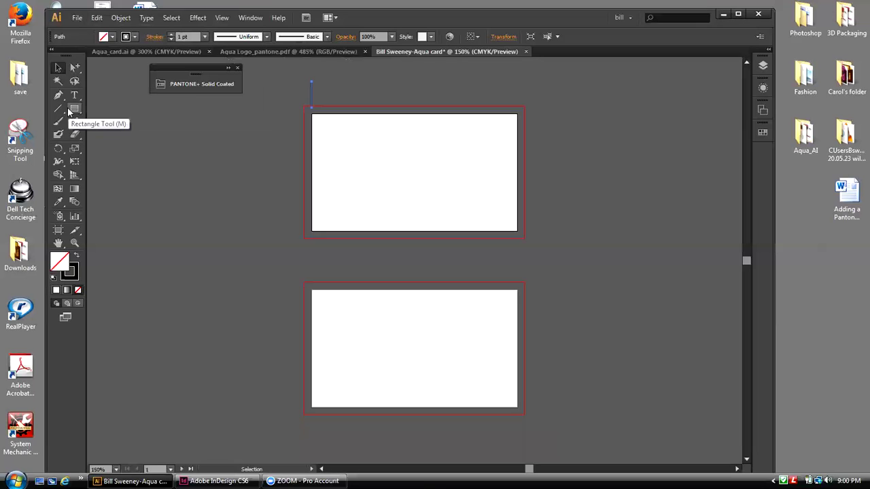
pyautogui.hotkey('shift', 'Right')
pyautogui.hotkey('shift', 'Right')
pyautogui.hotkey('shift', 'Right')
pyautogui.hotkey('shift', 'Right')
pyautogui.hotkey('shift', 'Right')
pyautogui.hotkey('shift', 'Right')
pyautogui.hotkey('shift', 'Right')
pyautogui.hotkey('shift', 'Right')
pyautogui.hotkey('shift', 'Right')
pyautogui.hotkey('shift', 'Right')
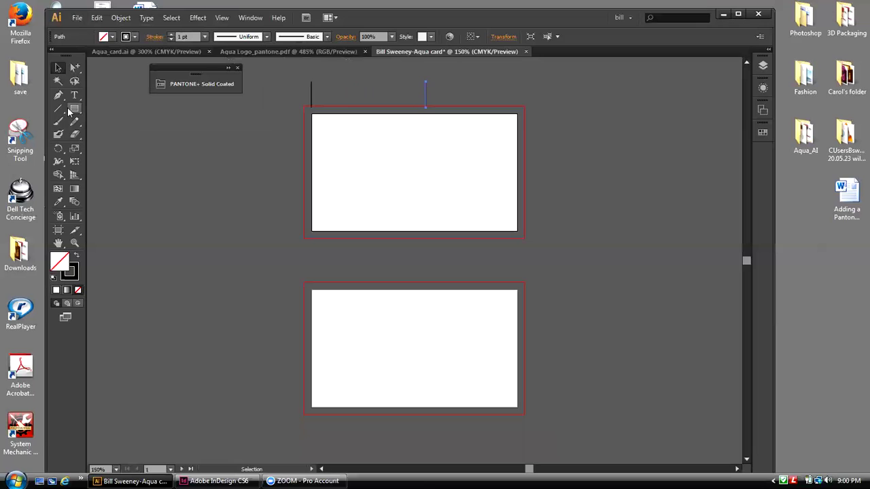
pyautogui.hotkey('shift', 'Right')
pyautogui.hotkey('shift', 'Right')
pyautogui.hotkey('shift', 'Right')
pyautogui.hotkey('shift', 'Right')
pyautogui.hotkey('shift', 'Right')
pyautogui.hotkey('shift', 'Right')
pyautogui.press('Right')
pyautogui.click(541, 114)
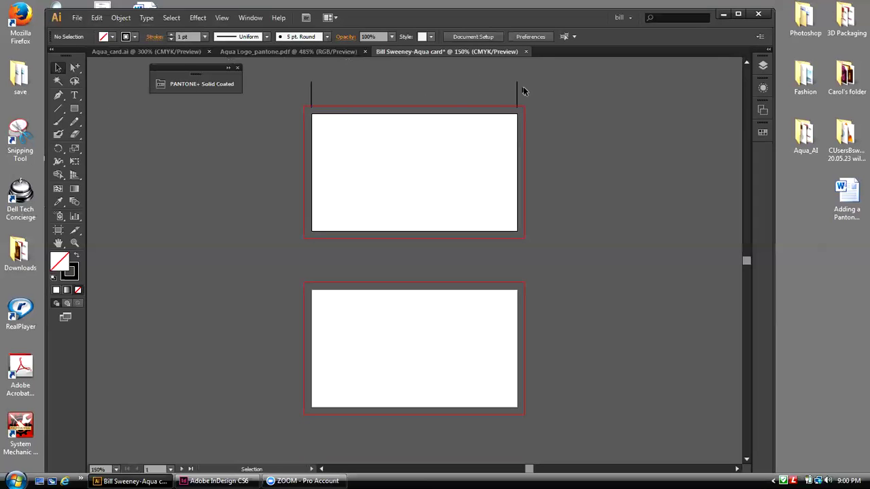
pyautogui.moveTo(297, 82); pyautogui.dragTo(524, 101)
# Step: Paste a copy of the vertical marks between the cards and stretch them to span the gap
pyautogui.click(96, 18)
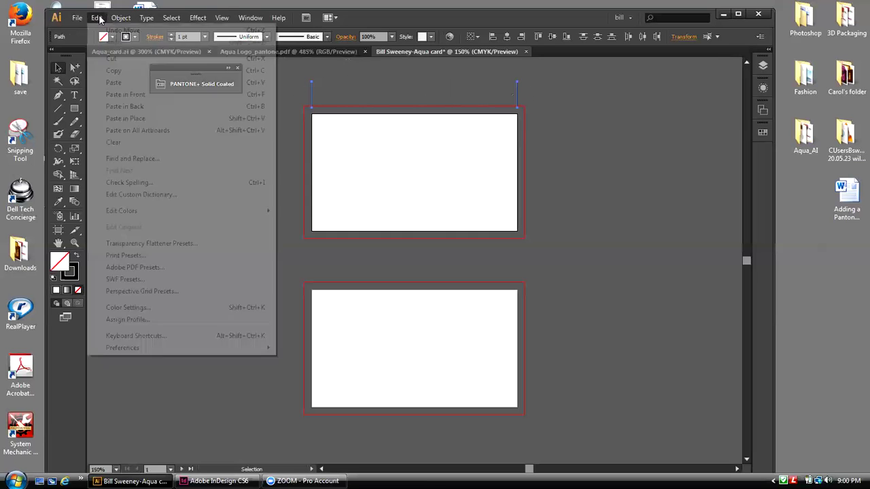
pyautogui.click(114, 71)
pyautogui.click(97, 17)
pyautogui.click(119, 119)
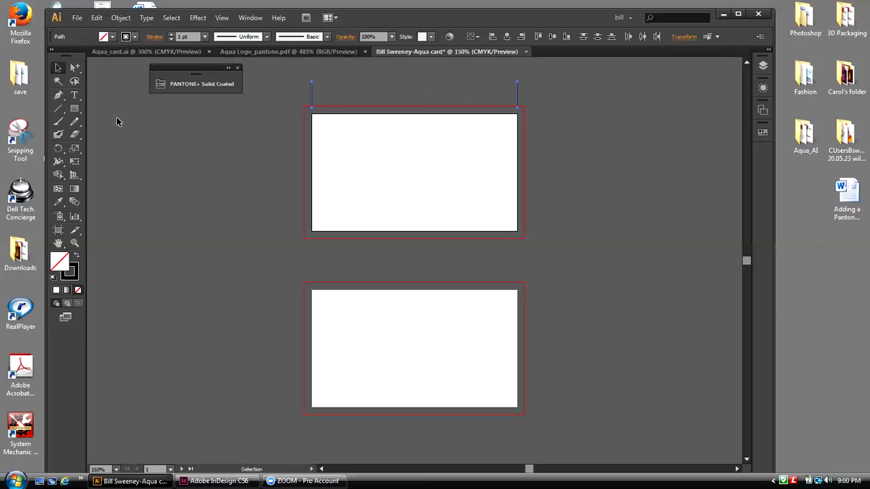
pyautogui.hotkey('shift', 'Down')
pyautogui.hotkey('shift', 'Down')
pyautogui.hotkey('shift', 'Down')
pyautogui.hotkey('shift', 'Down')
pyautogui.hotkey('shift', 'Down')
pyautogui.hotkey('shift', 'Down')
pyautogui.hotkey('shift', 'Down')
pyautogui.hotkey('shift', 'Down')
pyautogui.hotkey('shift', 'Down')
pyautogui.hotkey('shift', 'Down')
pyautogui.hotkey('shift', 'Down')
pyautogui.hotkey('shift', 'Down')
pyautogui.hotkey('shift', 'Down')
pyautogui.hotkey('shift', 'Down')
pyautogui.hotkey('shift', 'Down')
pyautogui.hotkey('shift', 'Down')
pyautogui.click(75, 161)
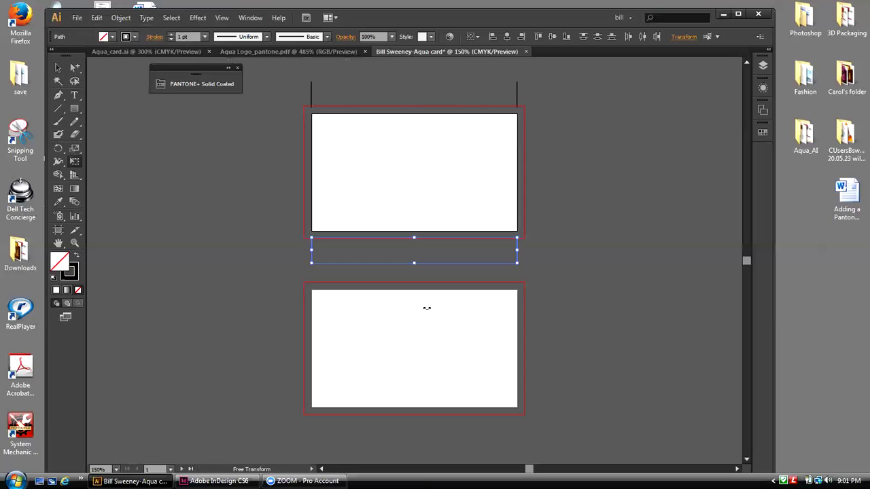
pyautogui.moveTo(414, 263); pyautogui.dragTo(413, 283)
pyautogui.click(58, 68)
pyautogui.click(118, 115)
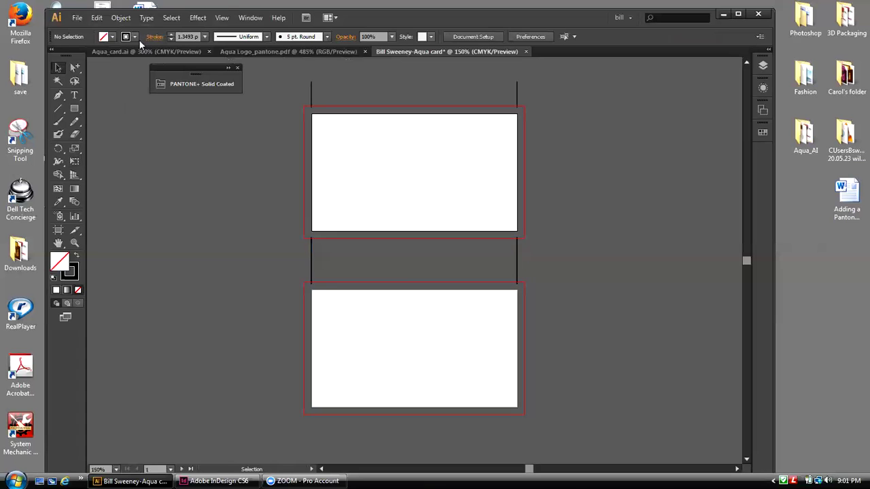
# Step: Paste another copy of the vertical marks below the bottom card
pyautogui.click(97, 19)
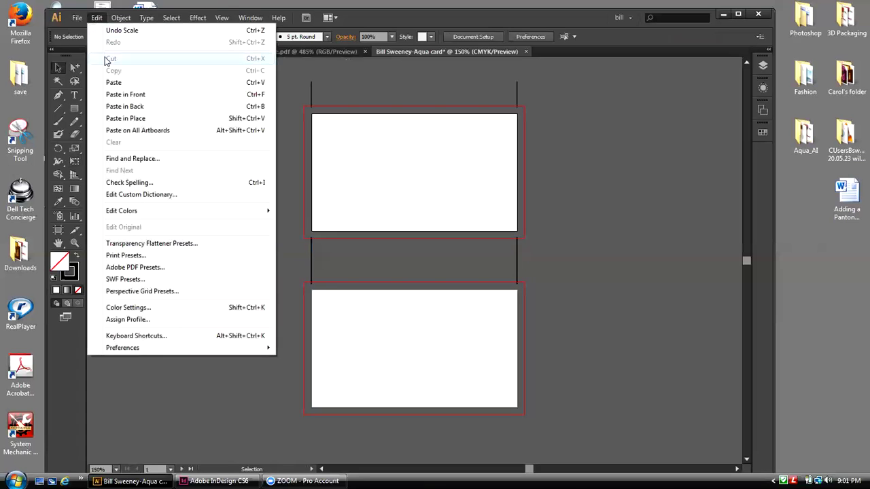
pyautogui.click(125, 119)
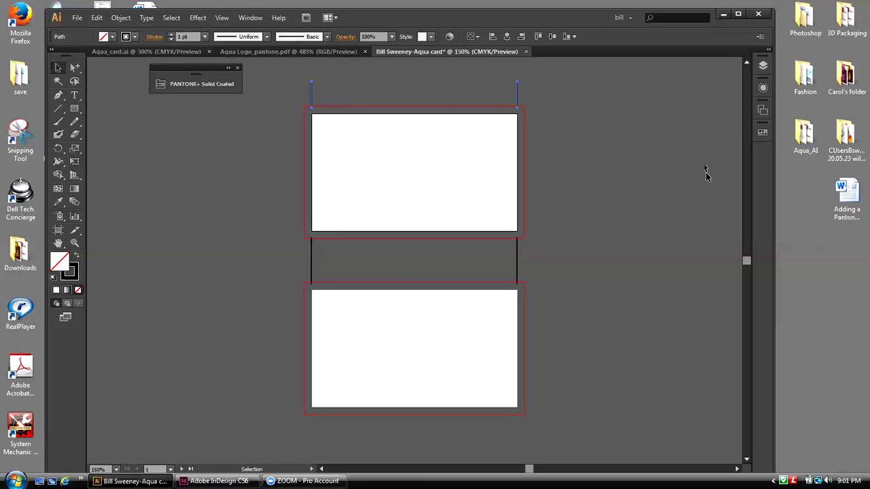
pyautogui.hotkey('shift', 'Down')
pyautogui.hotkey('shift', 'Down')
pyautogui.hotkey('shift', 'Down')
pyautogui.hotkey('shift', 'Down')
pyautogui.hotkey('shift', 'Down')
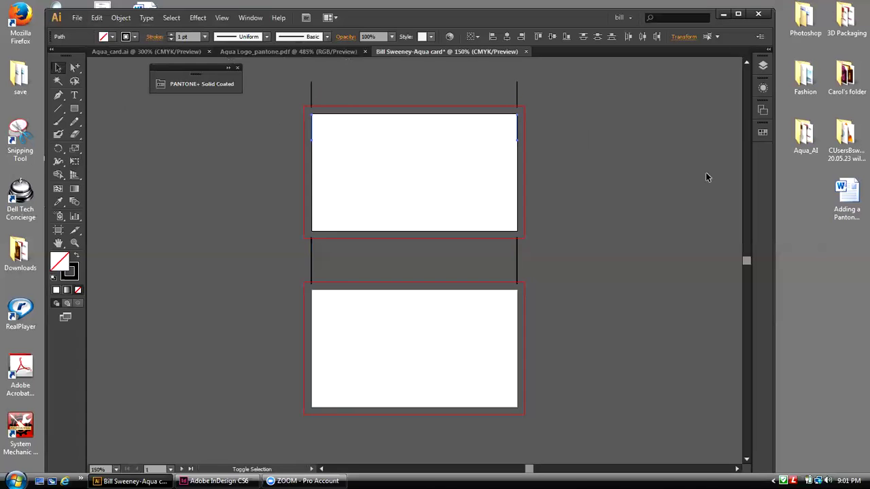
pyautogui.hotkey('shift', 'Down')
pyautogui.hotkey('shift', 'Down')
pyautogui.hotkey('shift', 'Down')
pyautogui.hotkey('shift', 'Down')
pyautogui.hotkey('shift', 'Down')
pyautogui.hotkey('shift', 'Down')
pyautogui.hotkey('shift', 'Down')
pyautogui.hotkey('shift', 'Down')
pyautogui.hotkey('shift', 'Down')
pyautogui.hotkey('shift', 'Down')
pyautogui.hotkey('shift', 'Down')
pyautogui.hotkey('shift', 'Down')
pyautogui.hotkey('shift', 'Down')
pyautogui.hotkey('shift', 'Down')
pyautogui.hotkey('shift', 'Down')
pyautogui.hotkey('shift', 'Down')
pyautogui.hotkey('shift', 'Down')
pyautogui.hotkey('shift', 'Down')
pyautogui.hotkey('shift', 'Down')
pyautogui.hotkey('shift', 'Down')
pyautogui.hotkey('shift', 'Down')
pyautogui.hotkey('shift', 'Down')
pyautogui.hotkey('shift', 'Down')
pyautogui.hotkey('shift', 'Down')
pyautogui.hotkey('shift', 'Down')
pyautogui.hotkey('shift', 'Down')
pyautogui.click(301, 97)
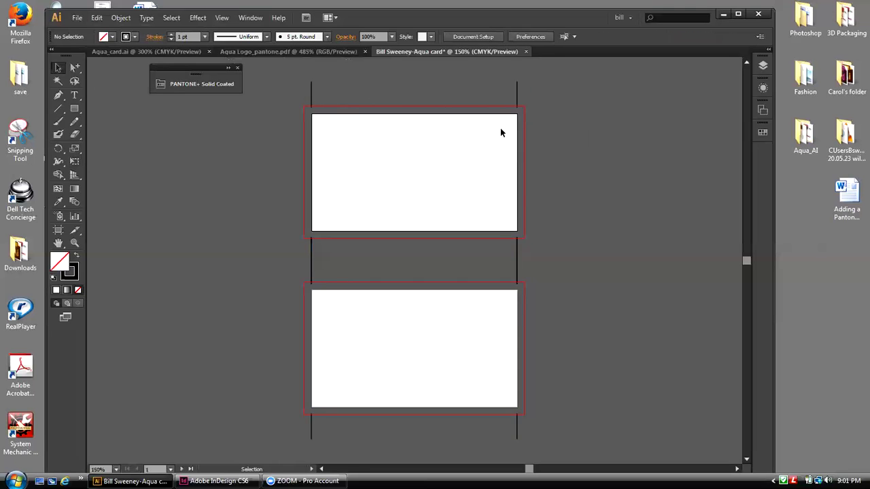
# Step: Draw horizontal crop marks left of the top card at its top and bottom edges
pyautogui.click(58, 108)
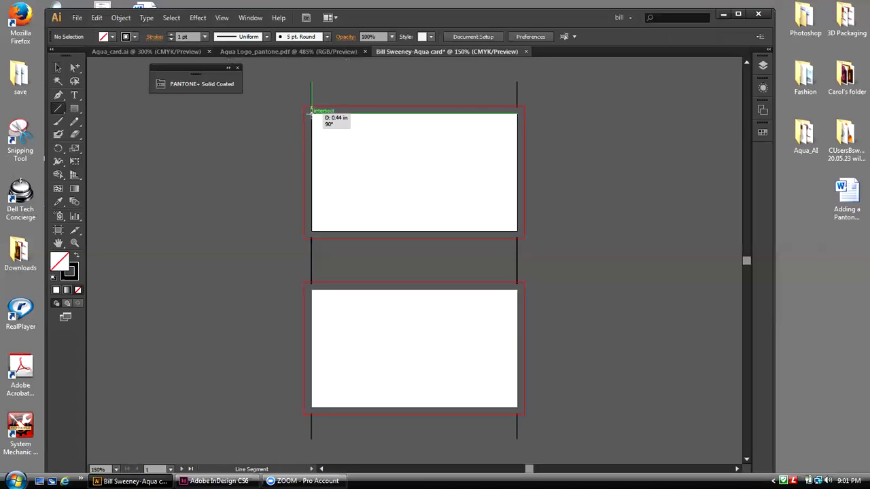
pyautogui.moveTo(311, 112); pyautogui.dragTo(277, 113)
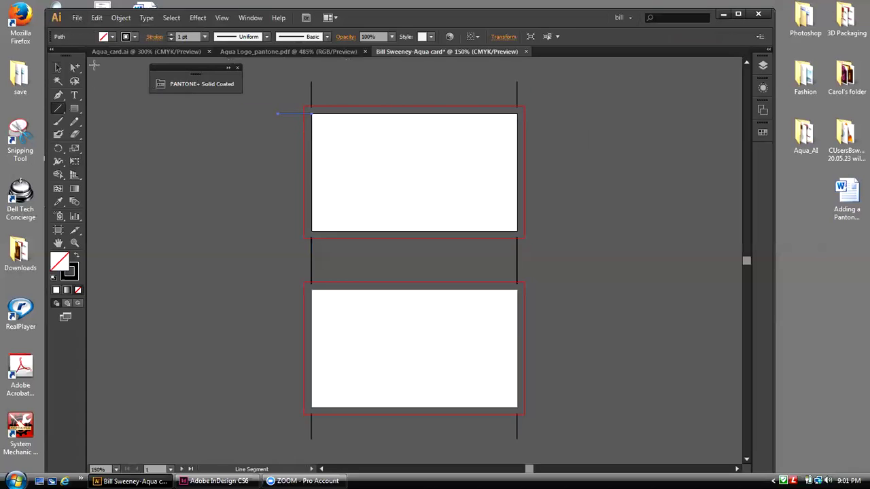
pyautogui.click(58, 67)
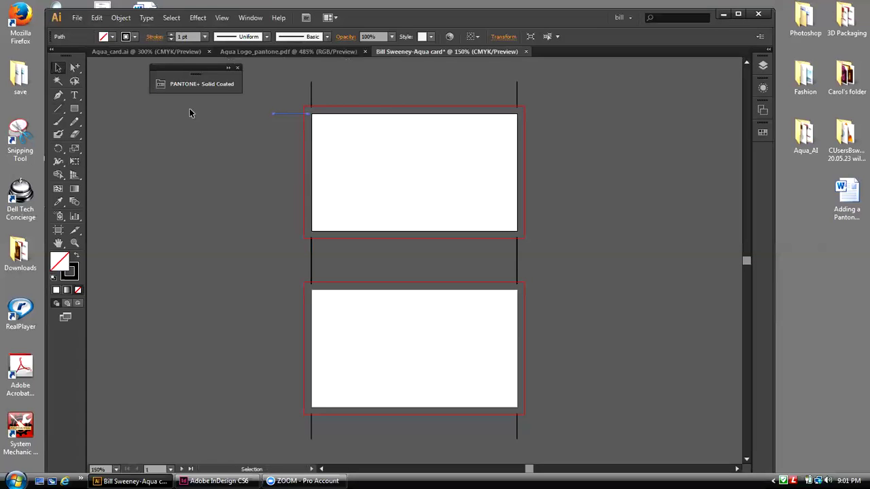
pyautogui.click(97, 18)
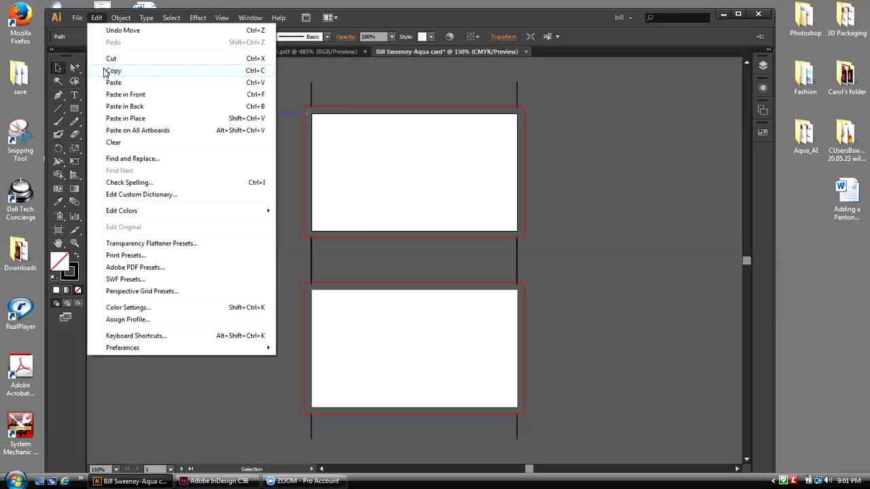
pyautogui.click(105, 71)
pyautogui.click(96, 18)
pyautogui.click(125, 117)
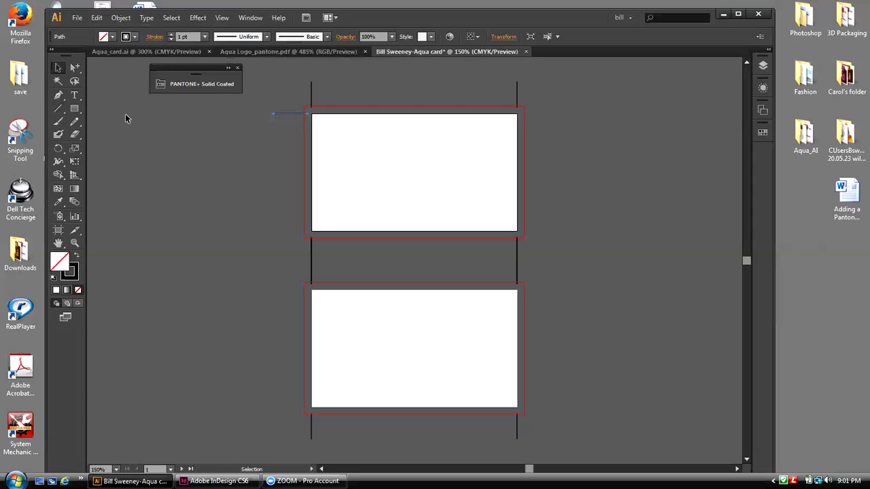
pyautogui.hotkey('shift', 'Down')
pyautogui.hotkey('shift', 'Down')
pyautogui.press('Down')
pyautogui.press('Down')
# Step: Copy the two left horizontal marks down to the bottom card's edges
pyautogui.moveTo(267, 103); pyautogui.dragTo(287, 232)
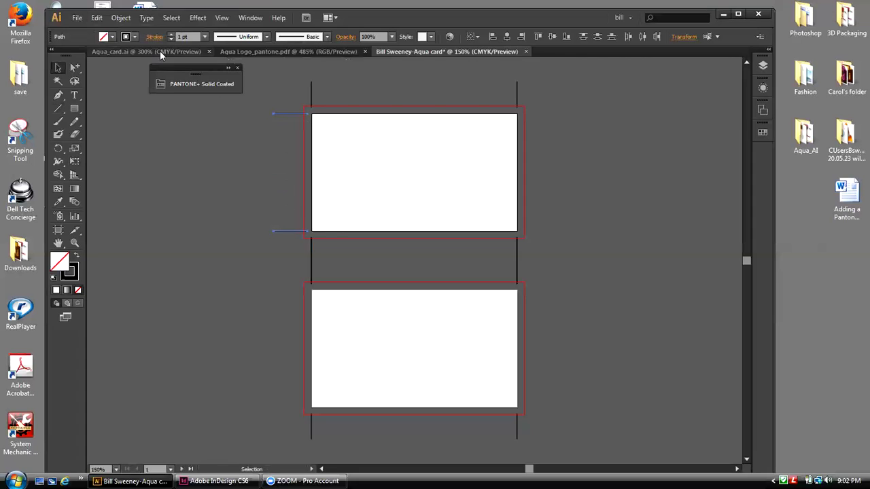
pyautogui.click(98, 20)
pyautogui.click(111, 75)
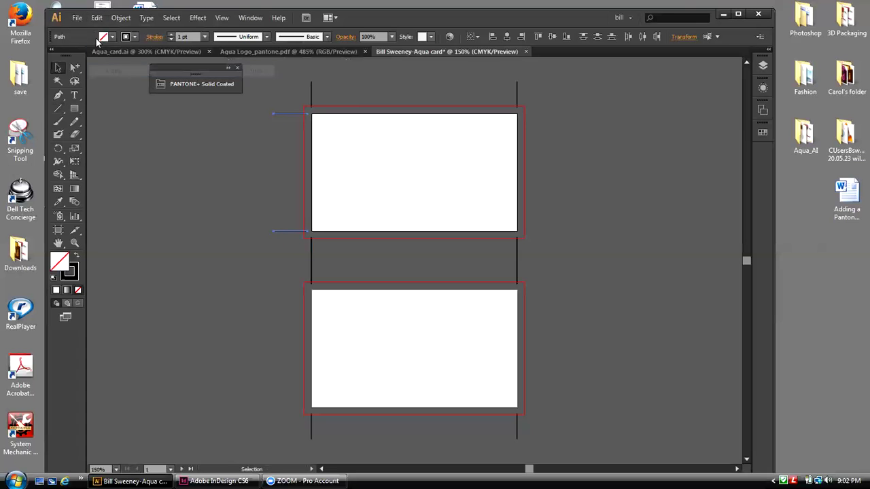
pyautogui.click(97, 18)
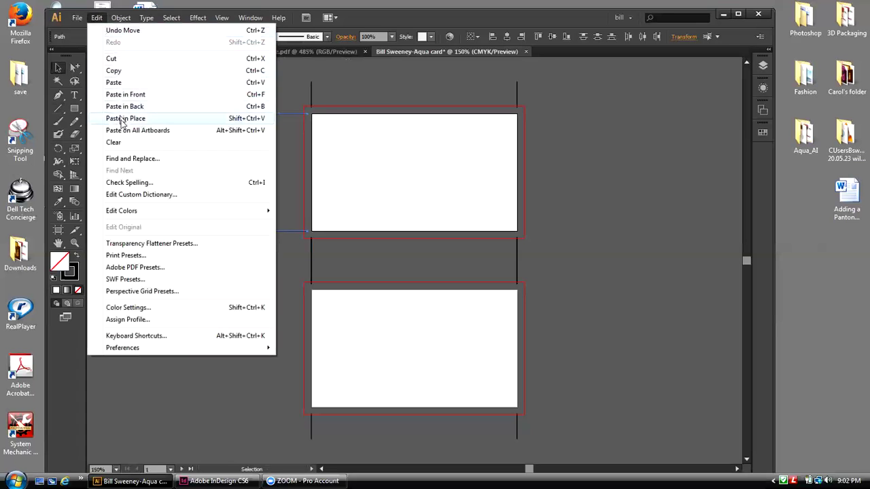
pyautogui.click(117, 119)
pyautogui.hotkey('shift', 'Down')
pyautogui.hotkey('shift', 'Down')
pyautogui.hotkey('shift', 'Down')
pyautogui.hotkey('shift', 'Down')
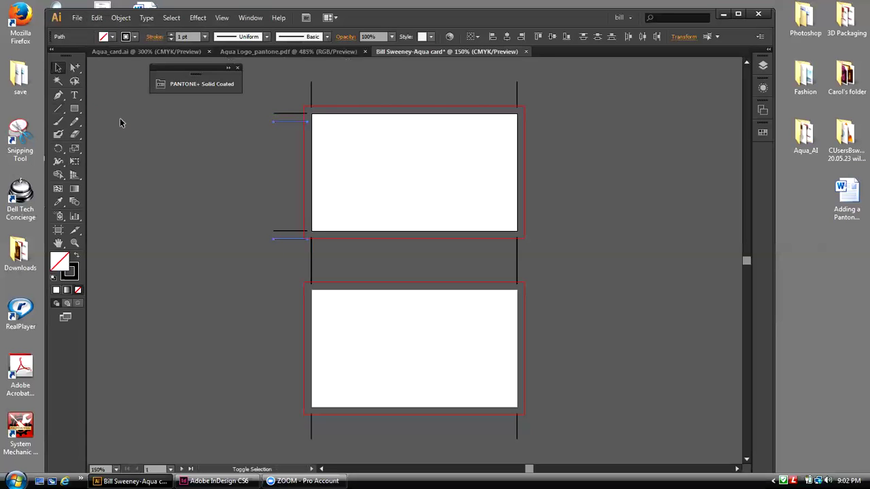
pyautogui.hotkey('shift', 'Down')
pyautogui.hotkey('shift', 'Down')
pyautogui.hotkey('shift', 'Down')
pyautogui.hotkey('shift', 'Down')
pyautogui.hotkey('shift', 'Down')
pyautogui.hotkey('shift', 'Down')
pyautogui.hotkey('shift', 'Down')
pyautogui.hotkey('shift', 'Down')
pyautogui.hotkey('shift', 'Down')
pyautogui.hotkey('shift', 'Down')
pyautogui.hotkey('shift', 'Down')
pyautogui.hotkey('shift', 'Down')
pyautogui.hotkey('shift', 'Down')
pyautogui.hotkey('shift', 'Down')
pyautogui.hotkey('shift', 'Down')
pyautogui.hotkey('shift', 'Down')
pyautogui.hotkey('shift', 'Down')
pyautogui.hotkey('shift', 'Down')
pyautogui.press('Up')
pyautogui.press('Up')
pyautogui.click(204, 140)
# Step: Duplicate the four left horizontal marks over to the cards' right side
pyautogui.moveTo(279, 109); pyautogui.dragTo(283, 411)
pyautogui.click(97, 17)
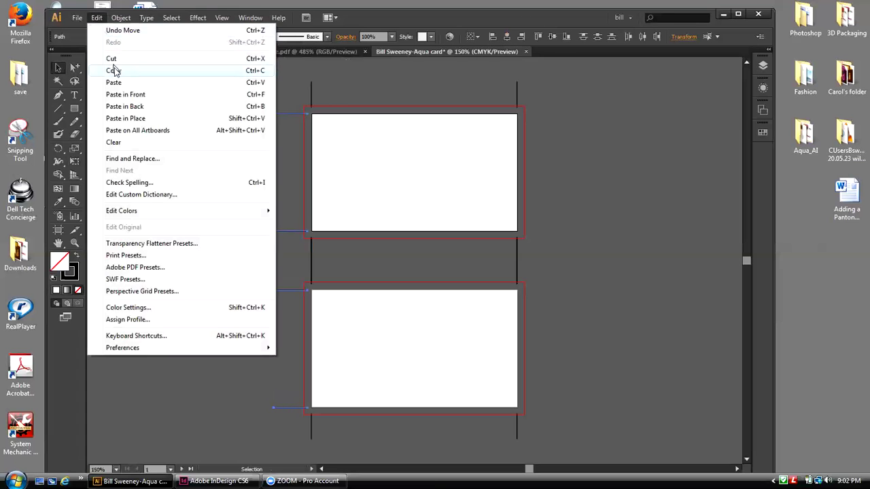
pyautogui.click(114, 71)
pyautogui.click(97, 17)
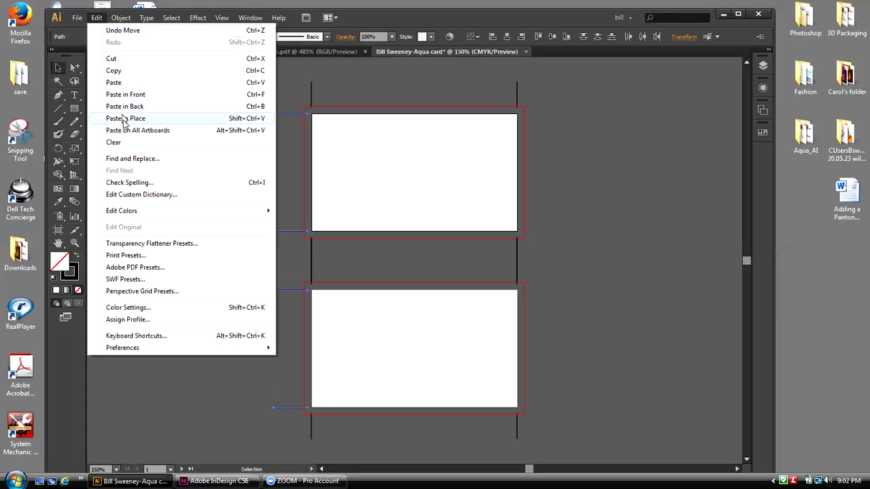
pyautogui.click(125, 119)
pyautogui.hotkey('shift', 'Right')
pyautogui.hotkey('shift', 'Right')
pyautogui.hotkey('shift', 'Right')
pyautogui.hotkey('shift', 'Right')
pyautogui.hotkey('shift', 'Right')
pyautogui.hotkey('shift', 'Right')
pyautogui.hotkey('shift', 'Right')
pyautogui.hotkey('shift', 'Right')
pyautogui.hotkey('shift', 'Right')
pyautogui.hotkey('shift', 'Right')
pyautogui.hotkey('shift', 'Right')
pyautogui.hotkey('shift', 'Right')
pyautogui.hotkey('shift', 'Right')
pyautogui.hotkey('shift', 'Right')
pyautogui.hotkey('shift', 'Right')
pyautogui.hotkey('shift', 'Right')
pyautogui.hotkey('shift', 'Right')
pyautogui.hotkey('shift', 'Right')
pyautogui.hotkey('shift', 'Right')
pyautogui.hotkey('shift', 'Right')
pyautogui.hotkey('shift', 'Right')
pyautogui.hotkey('shift', 'Right')
pyautogui.hotkey('shift', 'Right')
pyautogui.hotkey('shift', 'Right')
pyautogui.hotkey('shift', 'Right')
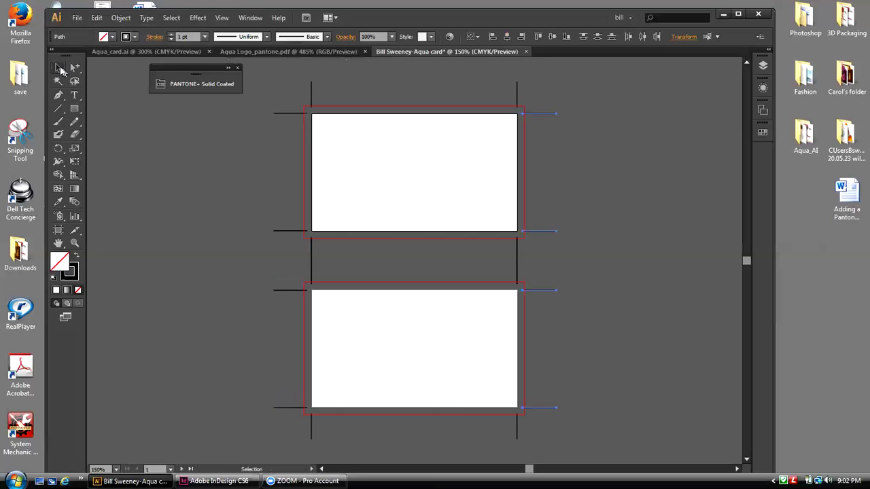
# Step: Save the card document under its suggested name as an Adobe Illustrator (.ai) file with default options
pyautogui.click(324, 140)
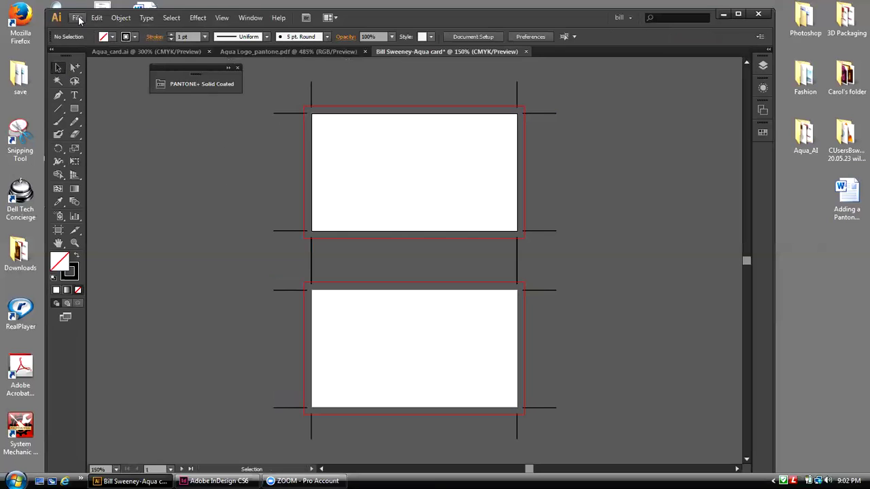
pyautogui.click(79, 19)
pyautogui.click(98, 107)
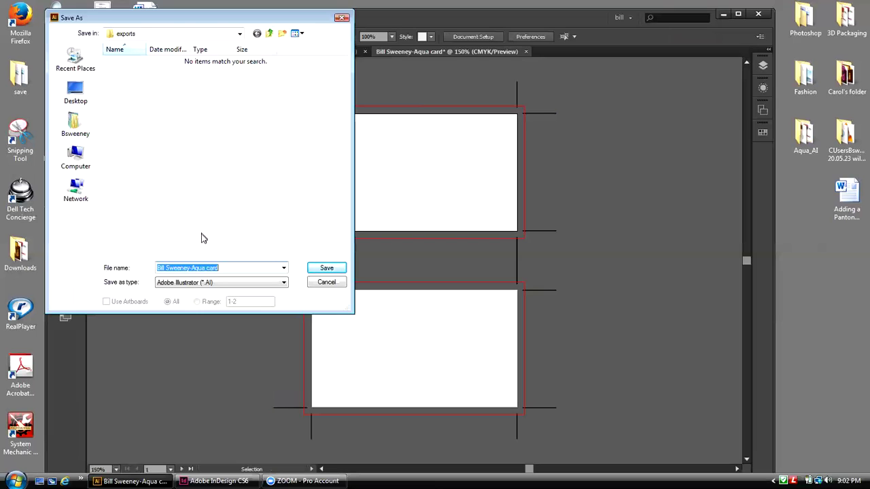
pyautogui.click(315, 271)
pyautogui.click(315, 270)
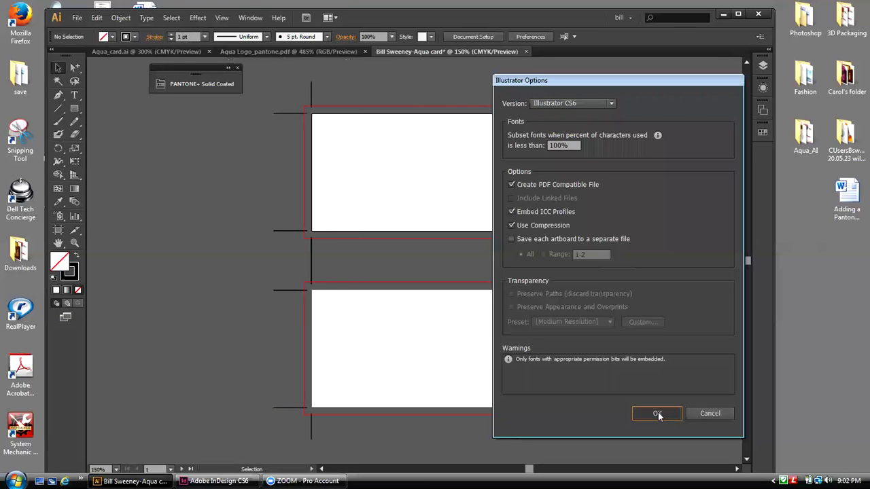
pyautogui.click(658, 412)
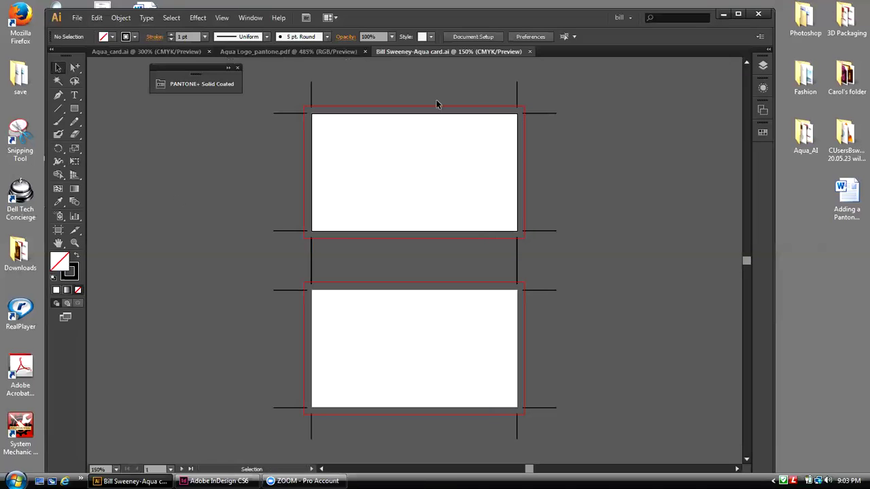
# Step: Select and copy the entire logo in Aqua Logo_pantone.pdf
pyautogui.click(838, 47)
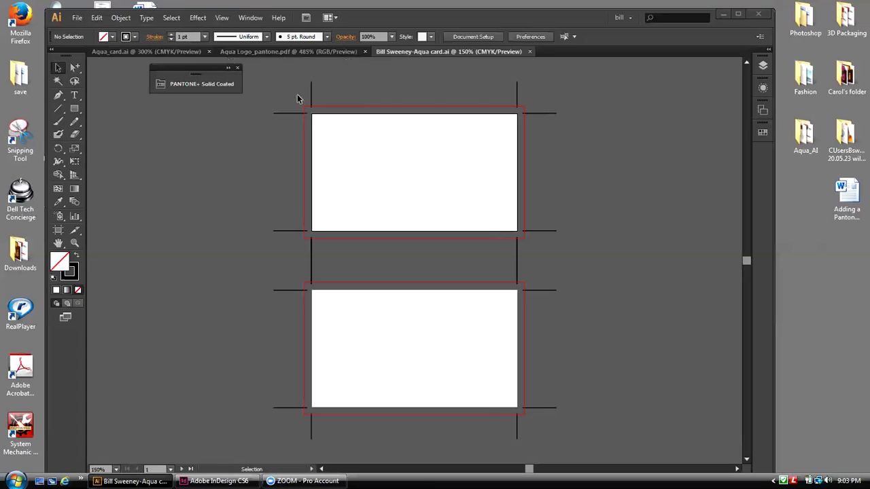
pyautogui.moveTo(192, 68); pyautogui.dragTo(162, 72)
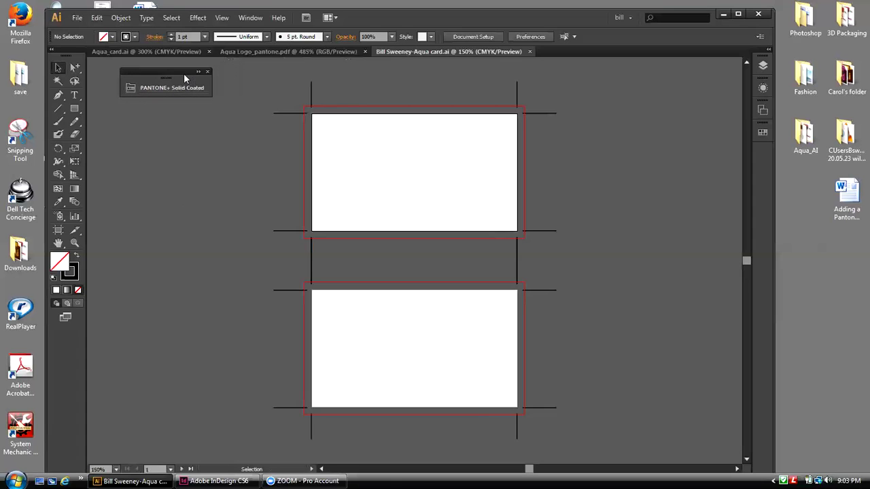
pyautogui.click(272, 53)
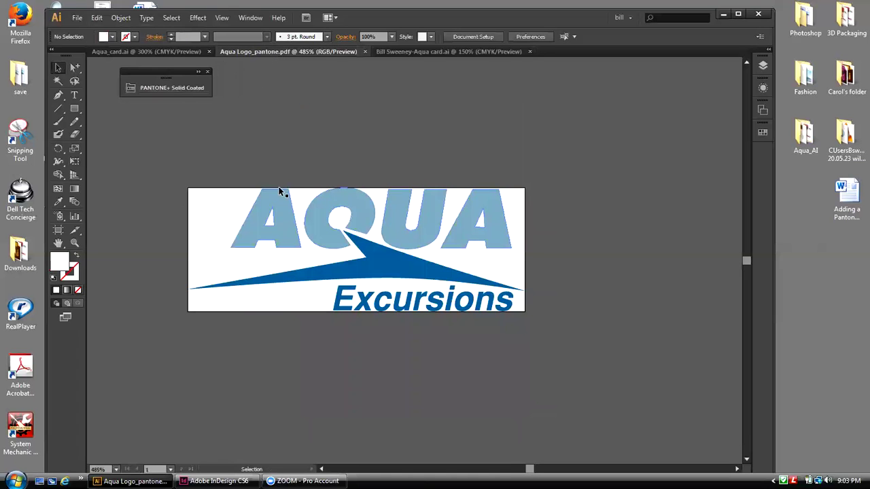
pyautogui.moveTo(302, 210); pyautogui.dragTo(520, 309)
pyautogui.click(96, 18)
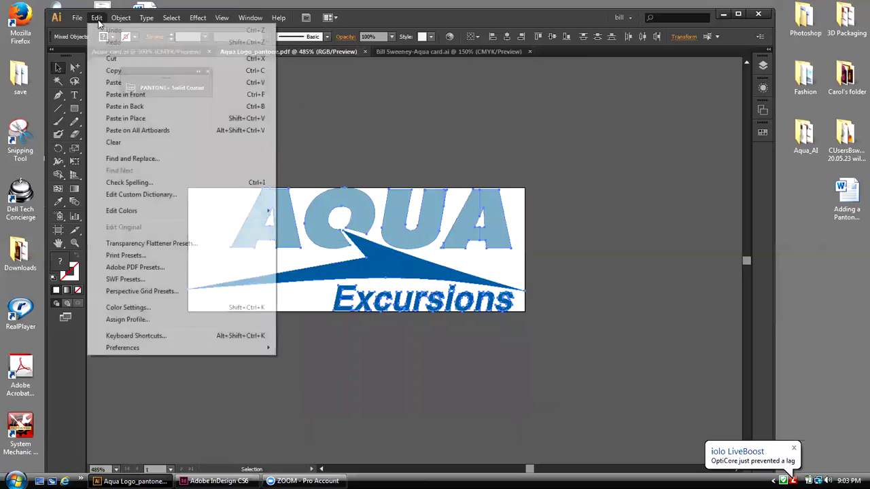
pyautogui.click(104, 72)
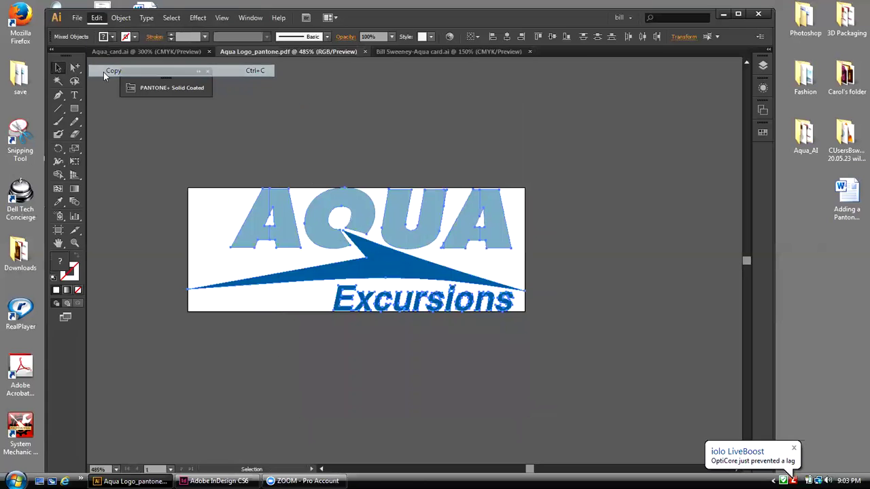
# Step: Paste the logo into the two-card document and move it onto the top card
pyautogui.click(388, 51)
pyautogui.click(97, 18)
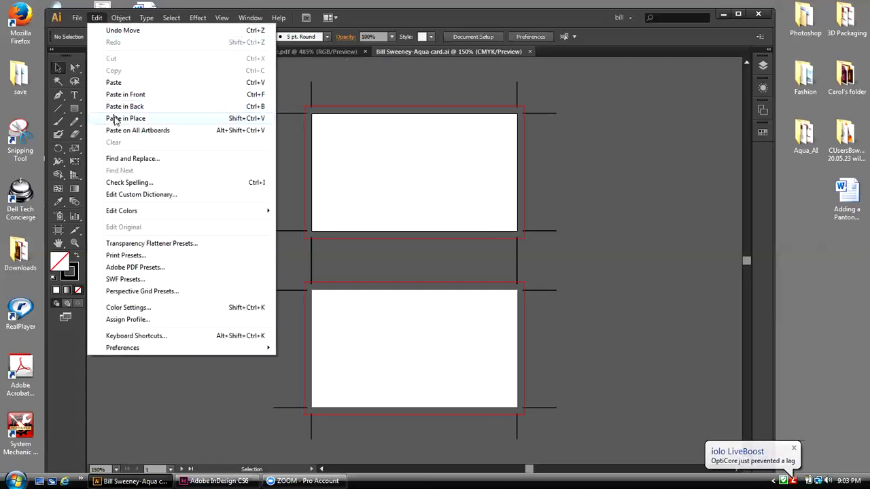
pyautogui.click(113, 82)
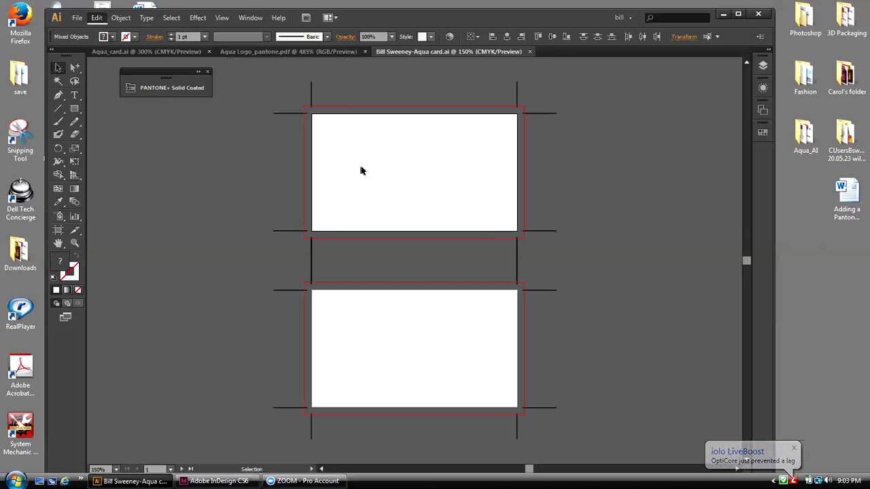
pyautogui.moveTo(415, 266); pyautogui.dragTo(368, 197)
pyautogui.click(225, 166)
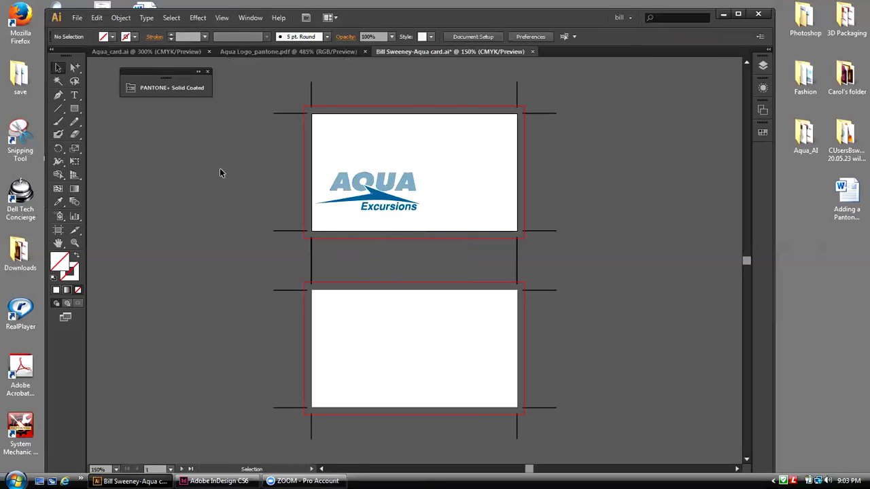
# Step: Draw a thin rectangle across the bottom of the top card
pyautogui.click(146, 51)
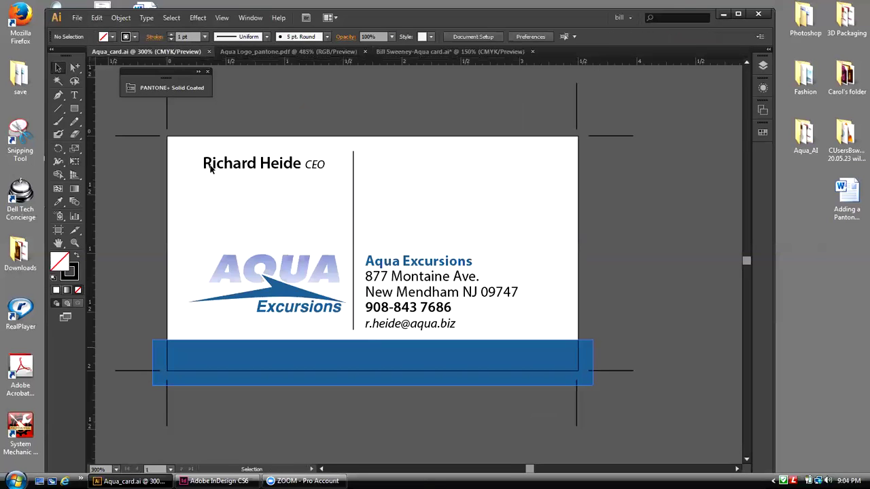
pyautogui.hotkey('ctrl', 'Tab')
pyautogui.press('m')
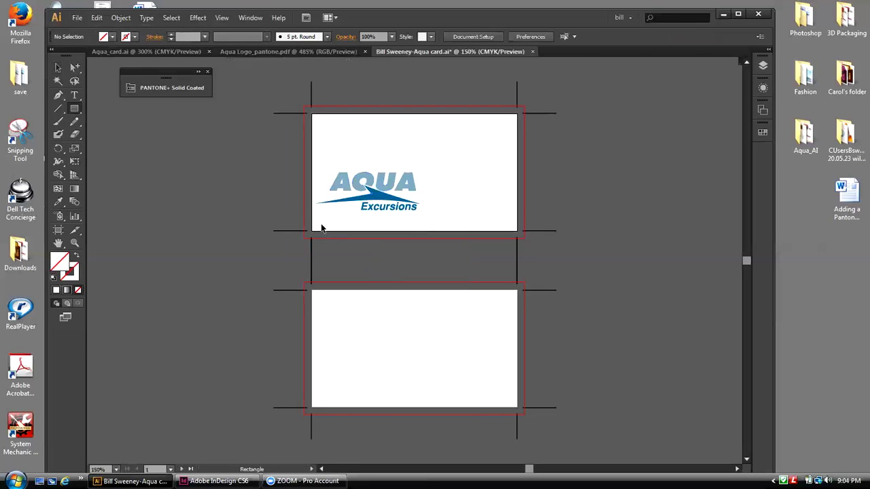
pyautogui.moveTo(304, 217); pyautogui.dragTo(525, 236)
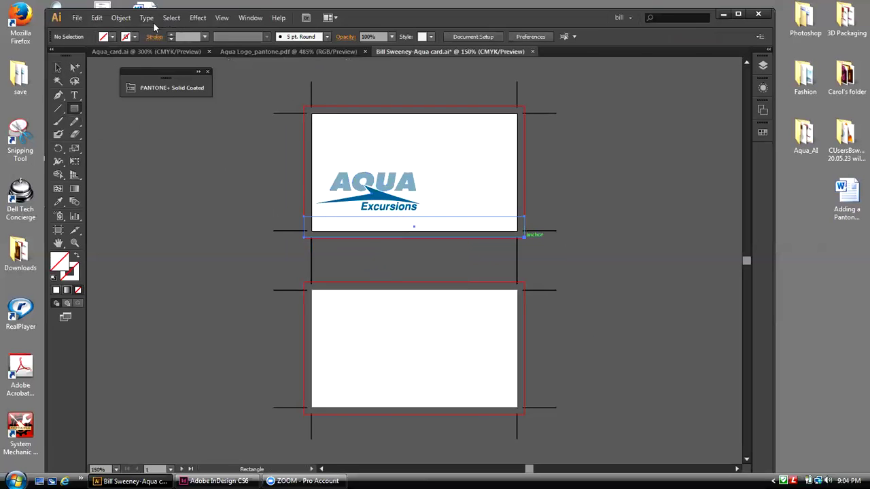
pyautogui.press('v')
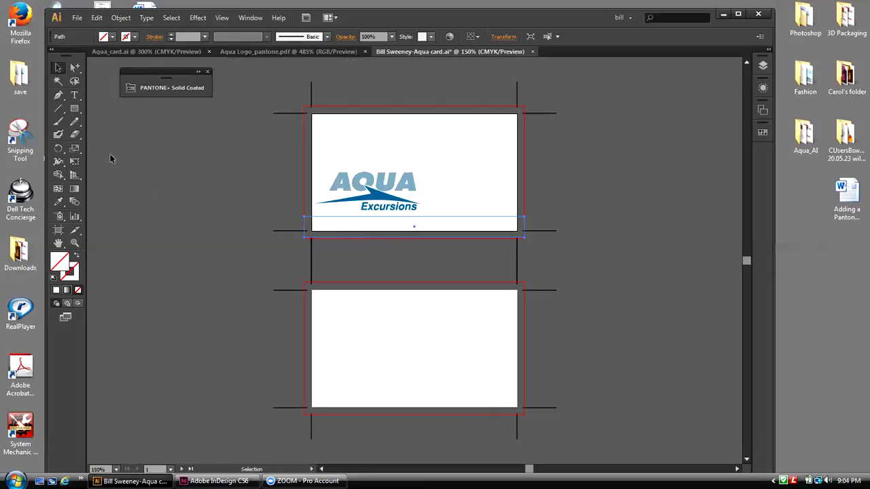
# Step: Stretch the strip out to the bleed line and bring the Swatches panel near the artwork
pyautogui.click(78, 161)
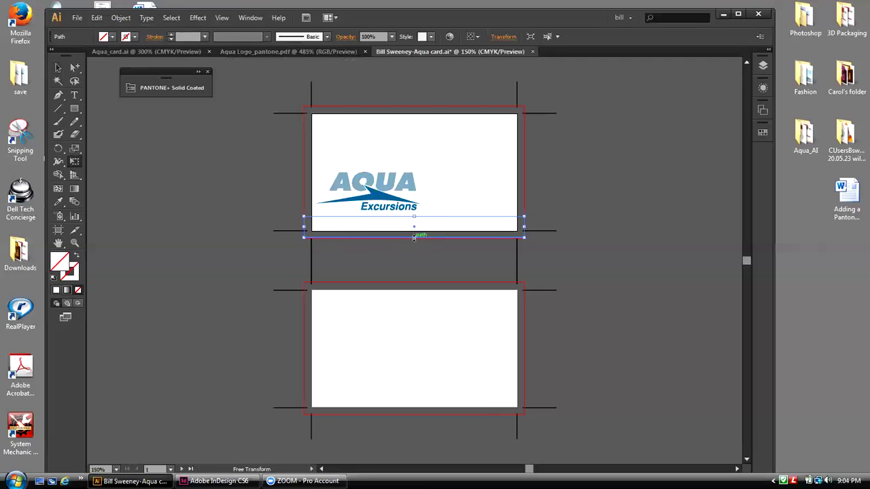
pyautogui.moveTo(414, 238); pyautogui.dragTo(416, 238)
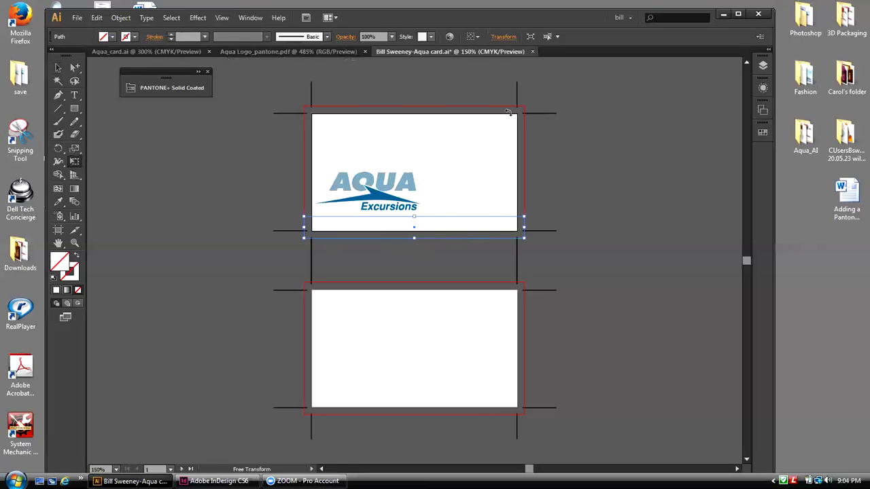
pyautogui.click(58, 68)
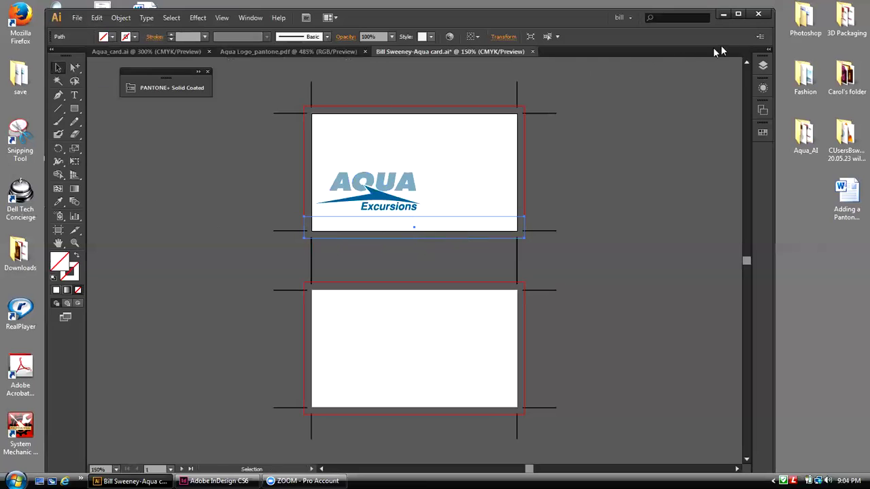
pyautogui.click(763, 133)
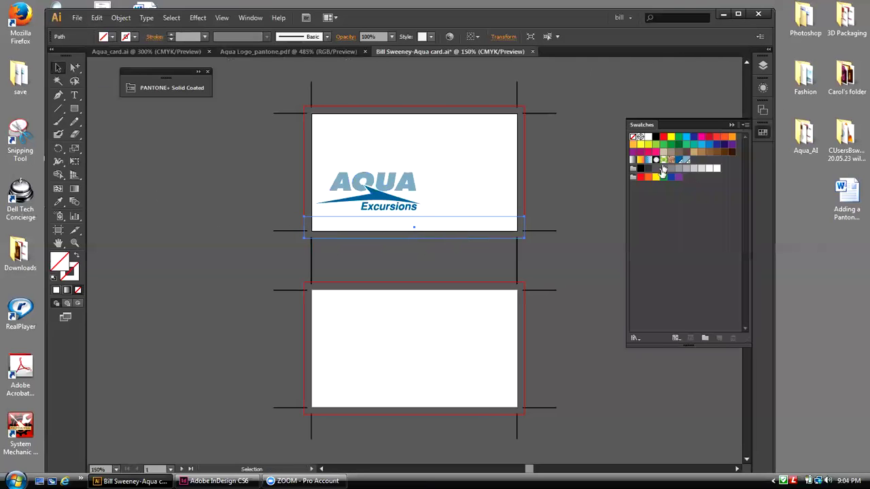
pyautogui.moveTo(652, 125); pyautogui.dragTo(590, 107)
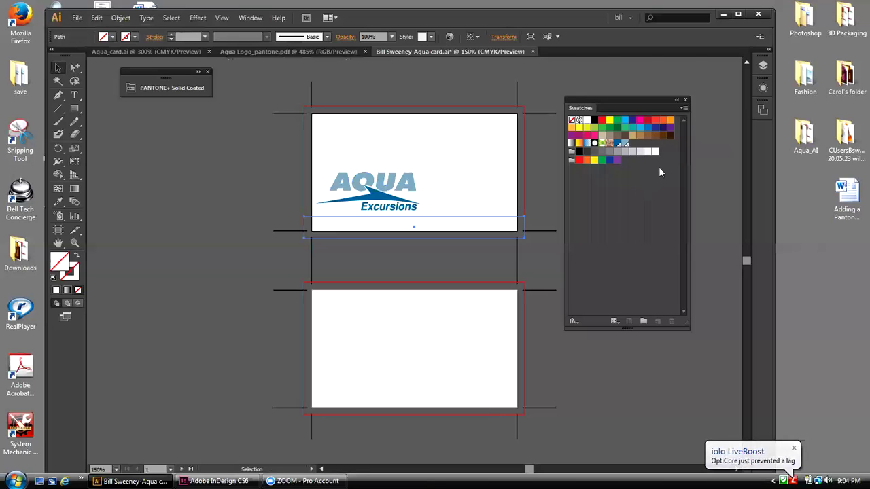
# Step: Delete all unused swatches via Select All Unused in the Swatches panel
pyautogui.click(684, 108)
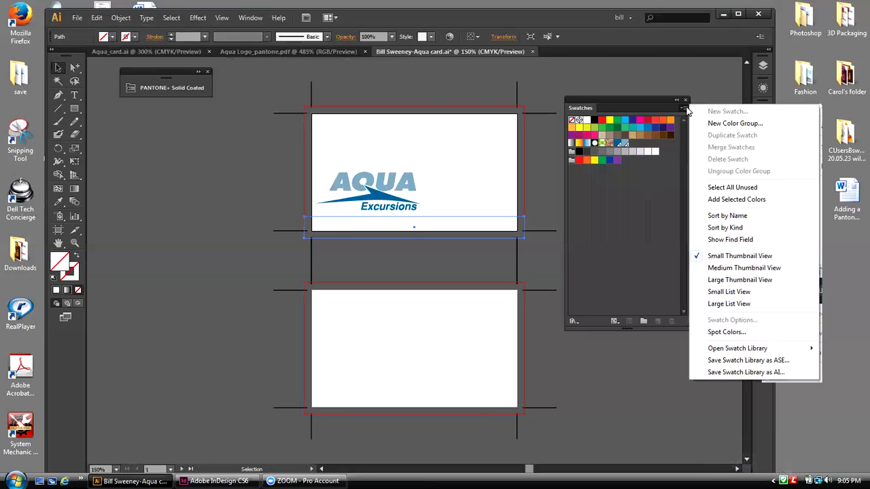
pyautogui.click(734, 187)
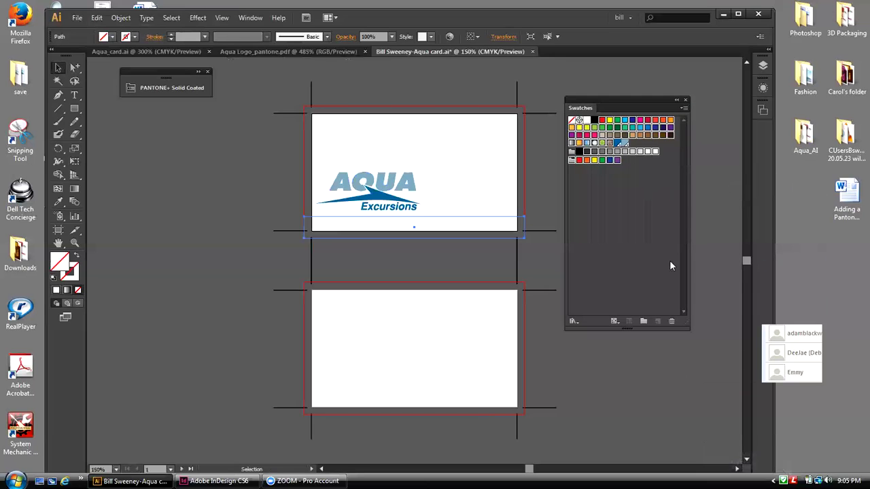
pyautogui.click(673, 322)
pyautogui.click(387, 261)
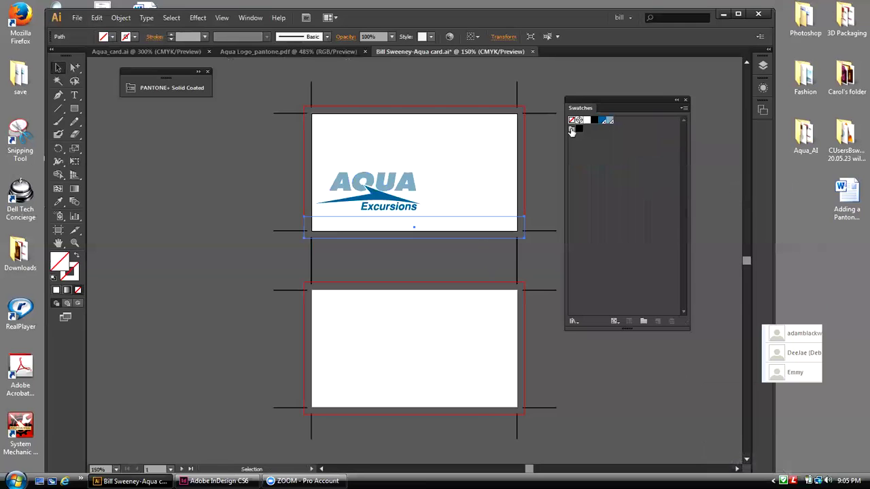
# Step: Delete the leftover swatch group, then reselect the bottom strip
pyautogui.click(541, 90)
pyautogui.click(573, 131)
pyautogui.click(672, 322)
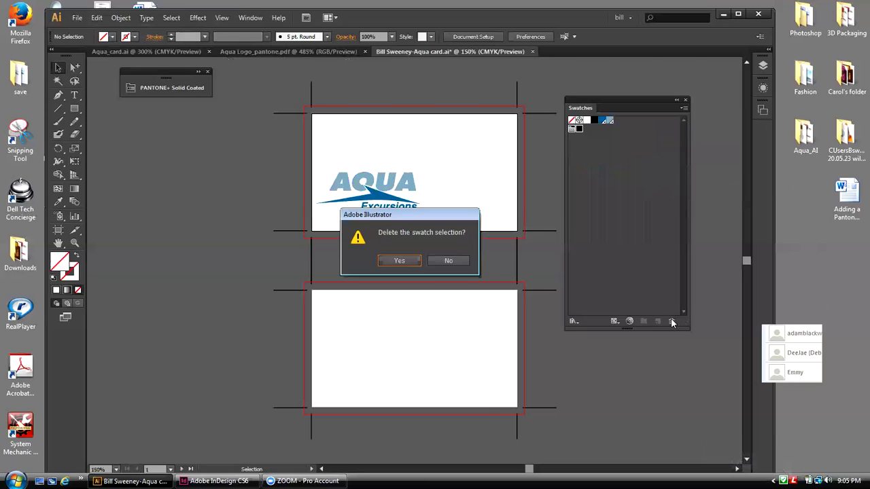
pyautogui.click(400, 261)
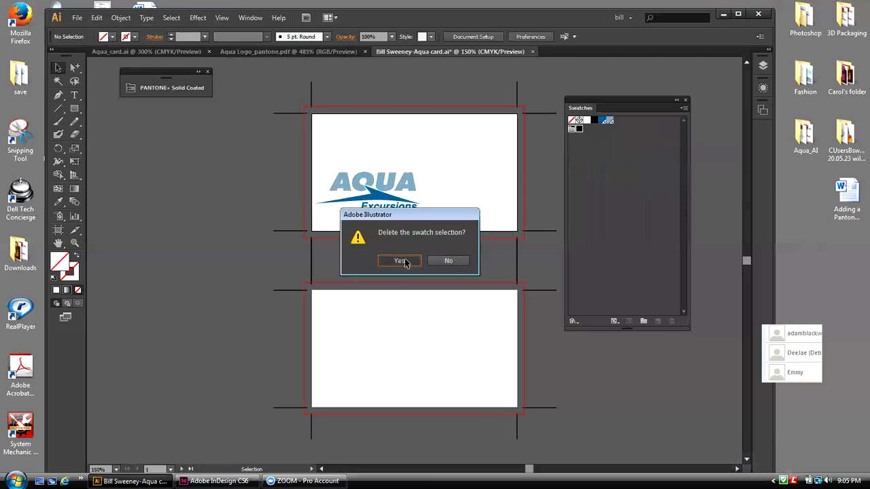
pyautogui.click(498, 218)
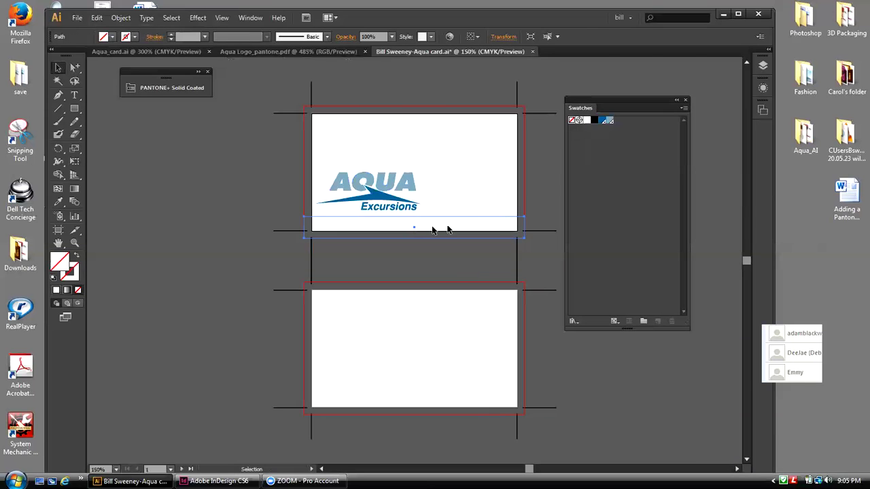
# Step: Fill the bottom strip with the logo blue swatch and compare against Aqua_card.ai
pyautogui.click(601, 123)
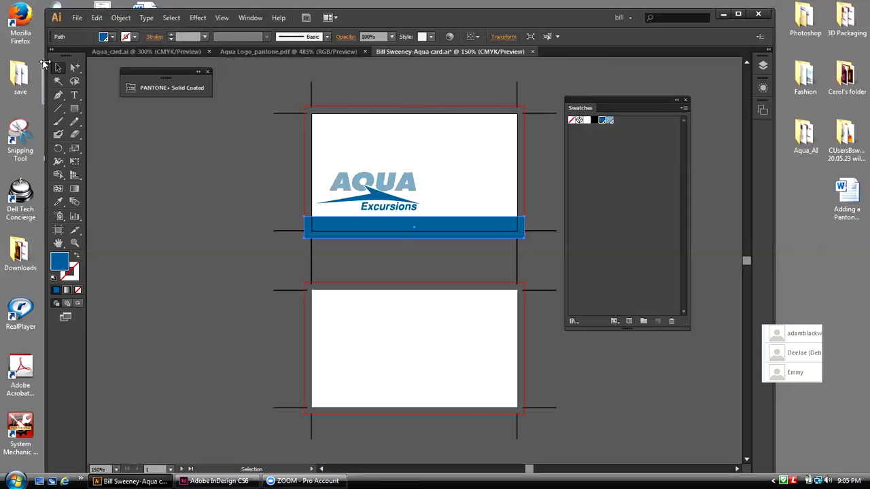
pyautogui.click(216, 182)
pyautogui.click(102, 54)
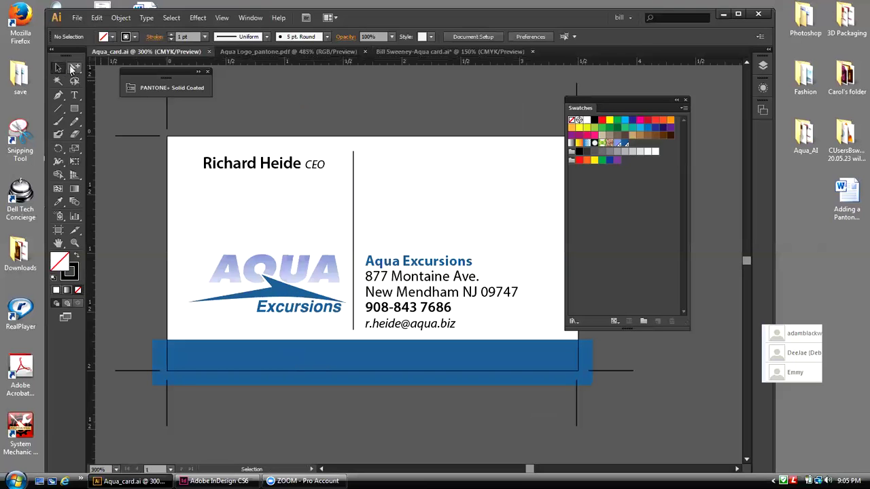
pyautogui.click(386, 51)
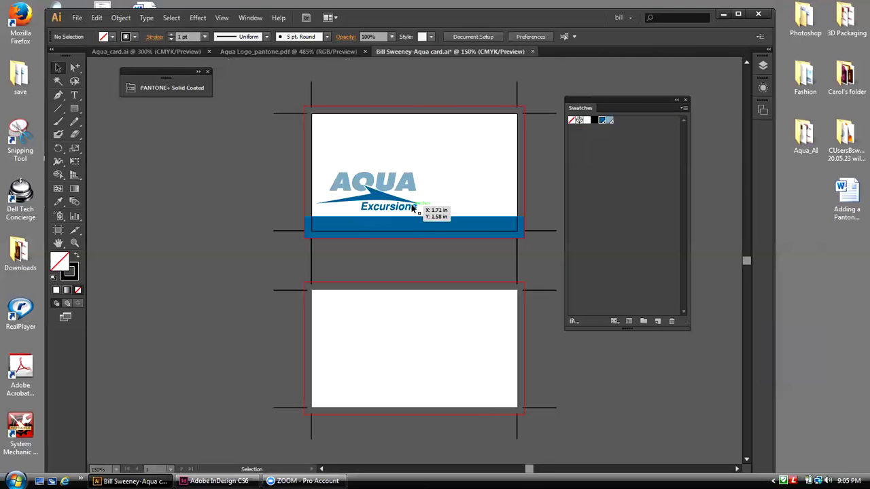
pyautogui.click(58, 108)
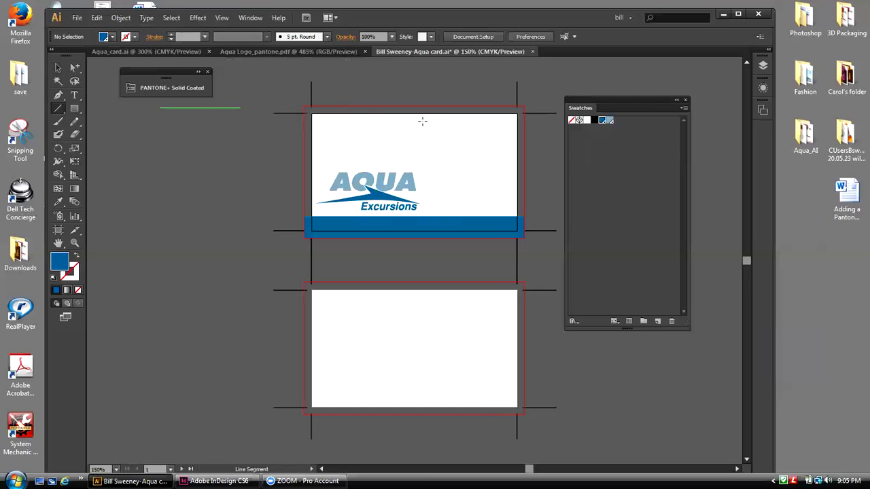
# Step: Draw a vertical divider right of the logo down to the blue band with a black stroke
pyautogui.moveTo(423, 121); pyautogui.dragTo(431, 213)
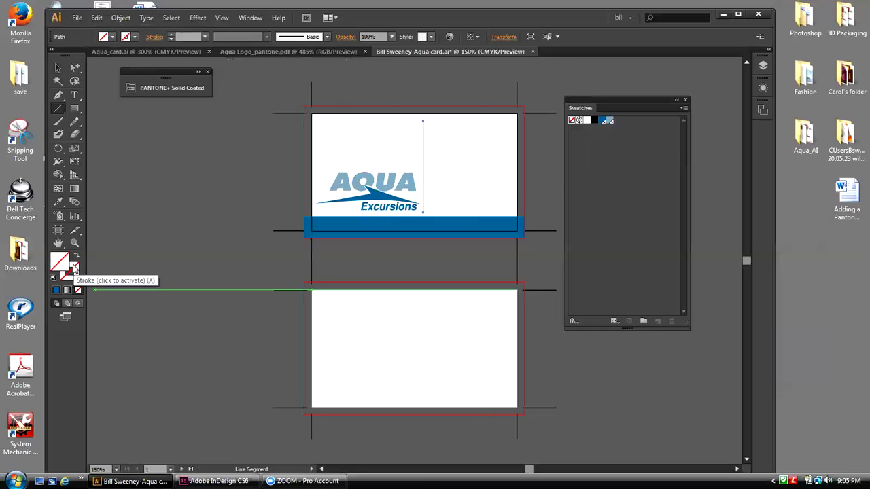
pyautogui.click(75, 271)
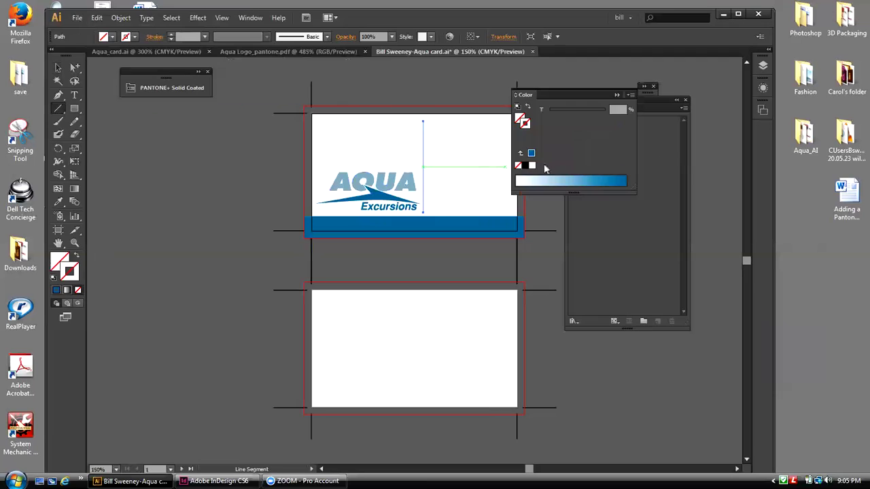
pyautogui.click(524, 166)
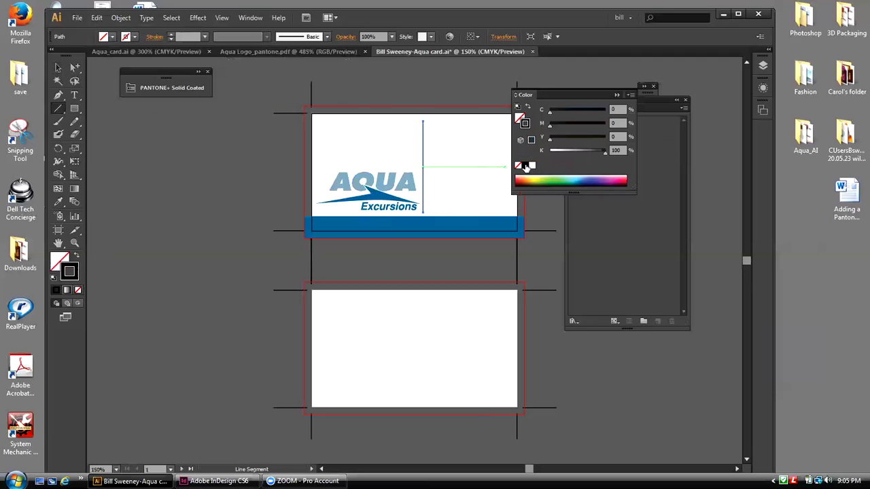
pyautogui.click(58, 68)
pyautogui.click(138, 146)
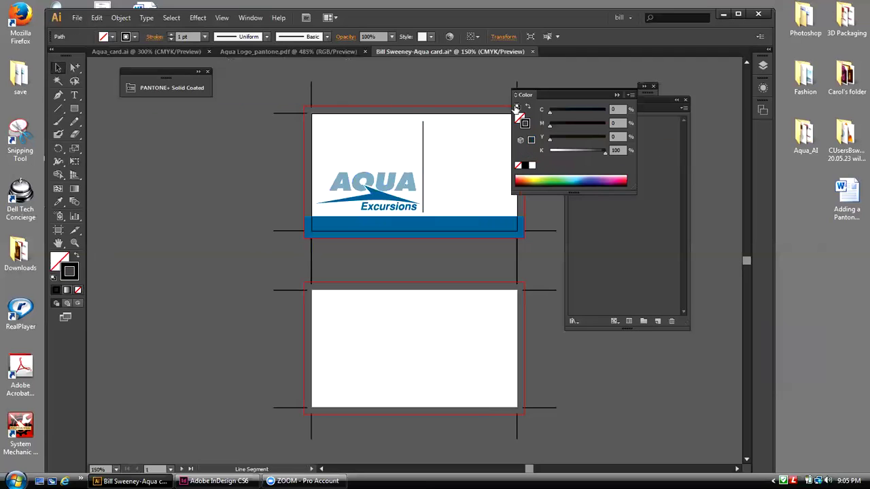
pyautogui.moveTo(521, 87); pyautogui.dragTo(565, 87)
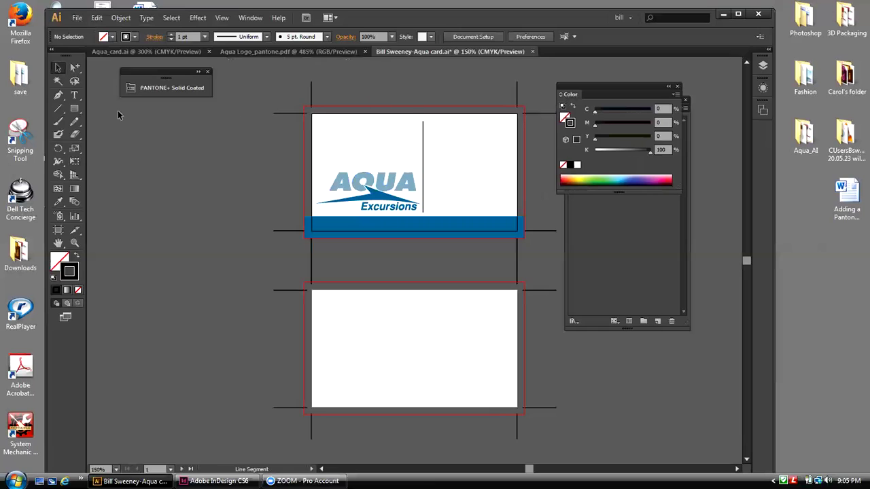
pyautogui.click(75, 97)
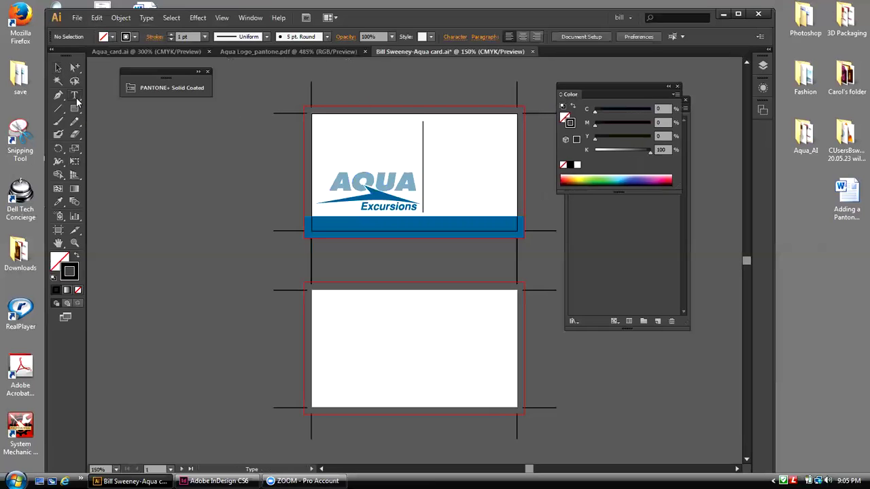
# Step: Type the cardholder's name and 'CEO' at the top card's top-left, nudged slightly down
pyautogui.click(325, 127)
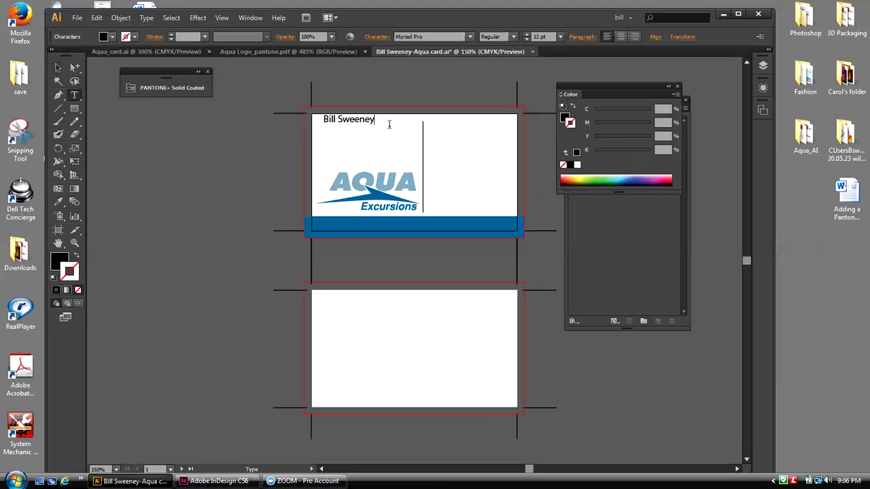
pyautogui.write('CEO')
pyautogui.click(58, 67)
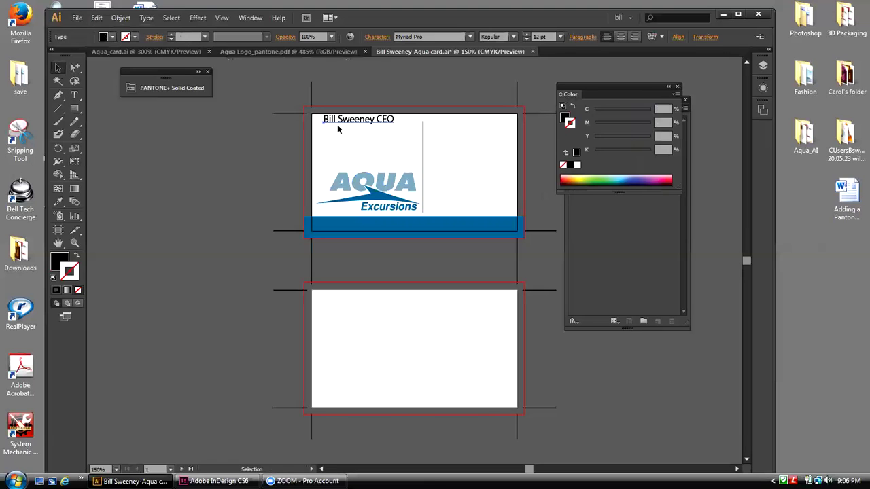
pyautogui.press('Down')
pyautogui.press('Down')
pyautogui.press('Down')
pyautogui.press('Down')
pyautogui.press('Down')
pyautogui.press('Down')
pyautogui.press('Down')
pyautogui.press('Down')
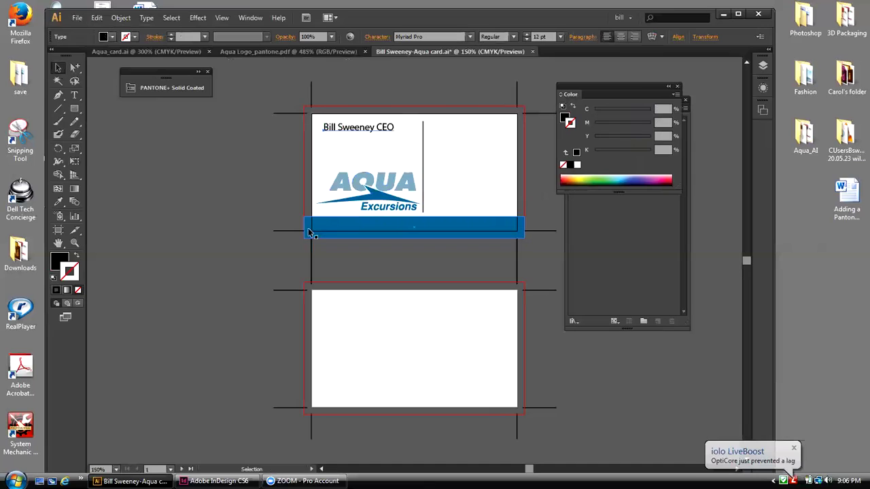
pyautogui.click(521, 222)
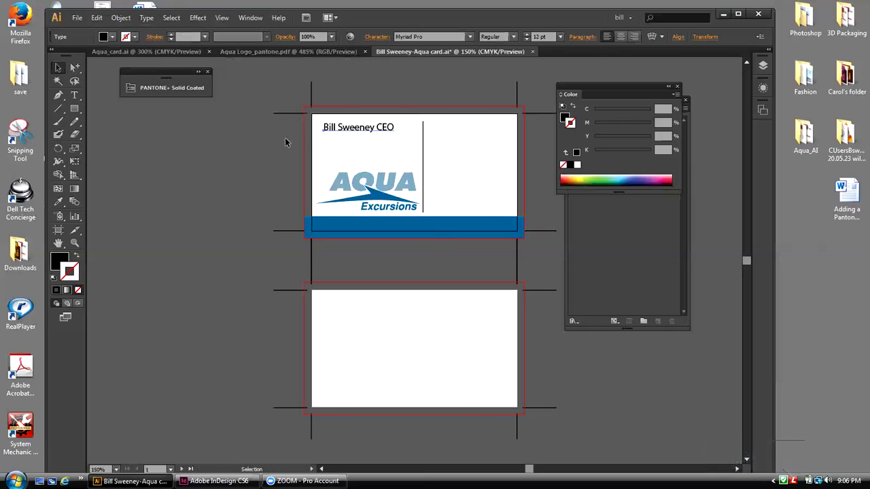
pyautogui.doubleClick(346, 132)
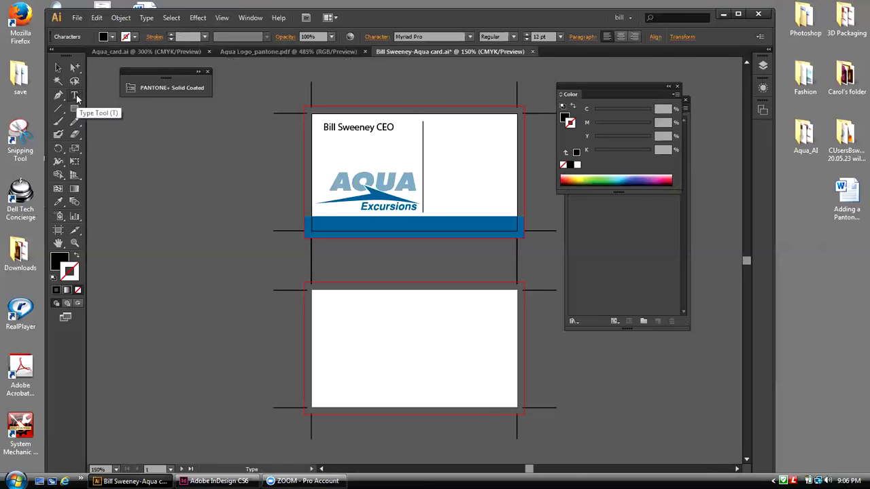
# Step: Set the cardholder's name to Myriad Pro Semibold
pyautogui.click(470, 37)
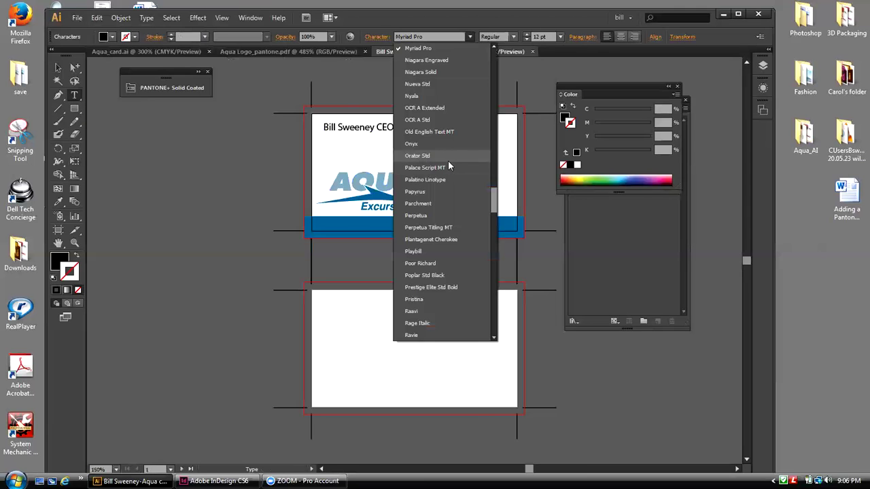
pyautogui.moveTo(492, 207); pyautogui.dragTo(496, 187)
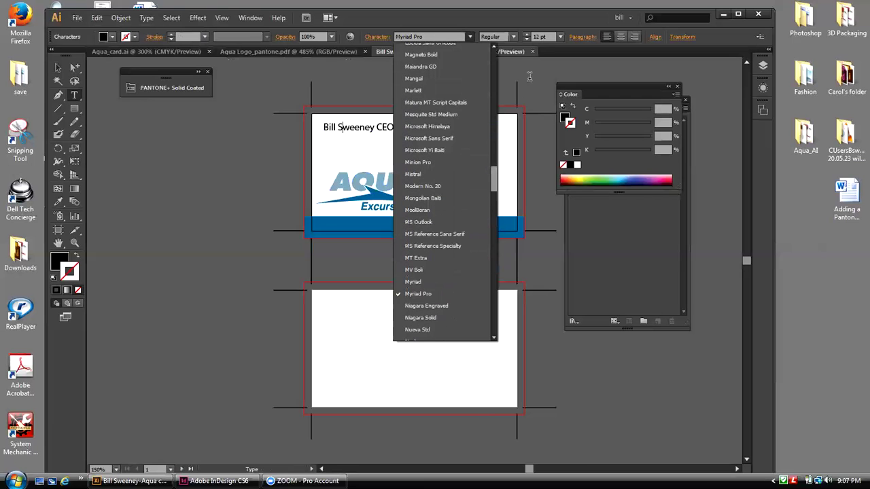
pyautogui.click(513, 37)
pyautogui.click(514, 38)
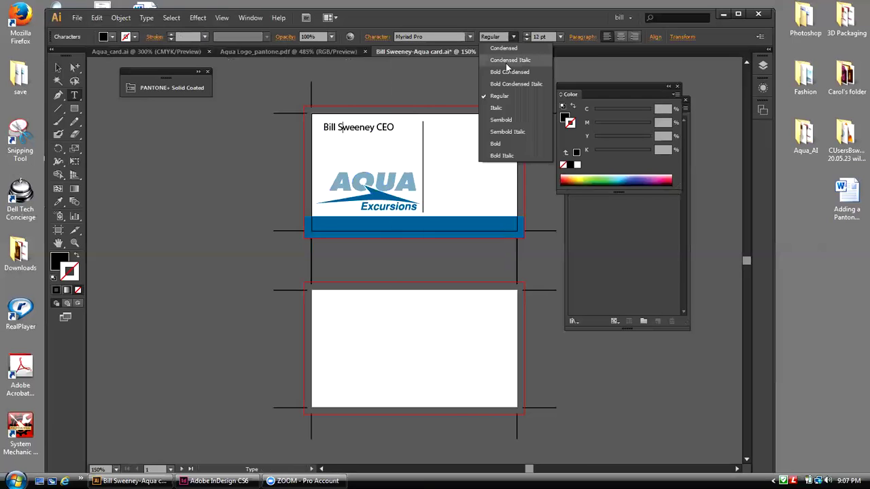
pyautogui.click(501, 119)
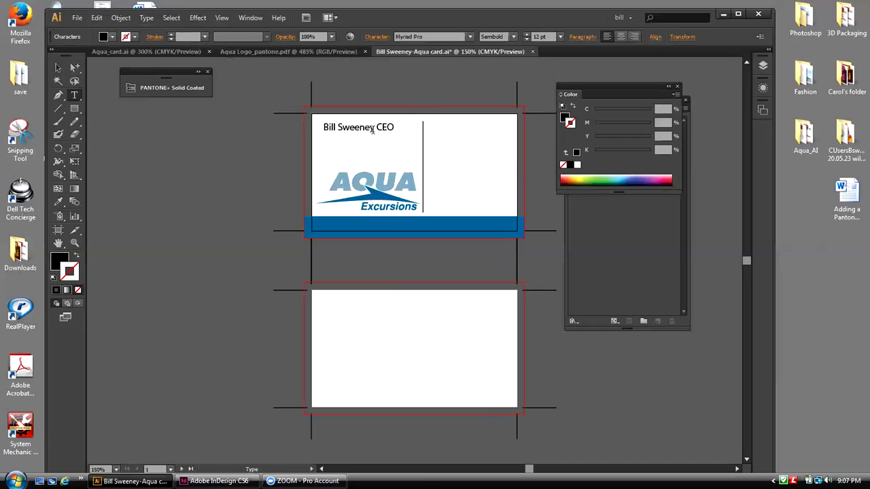
pyautogui.moveTo(373, 129); pyautogui.dragTo(323, 128)
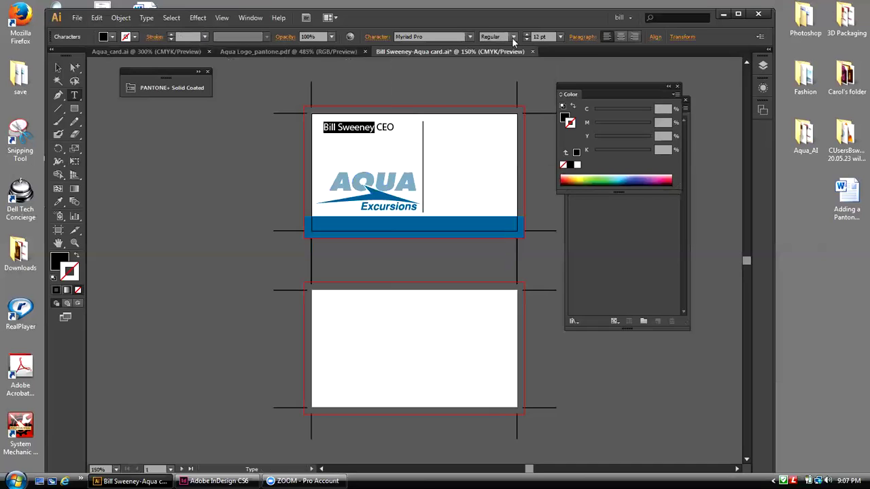
pyautogui.click(470, 36)
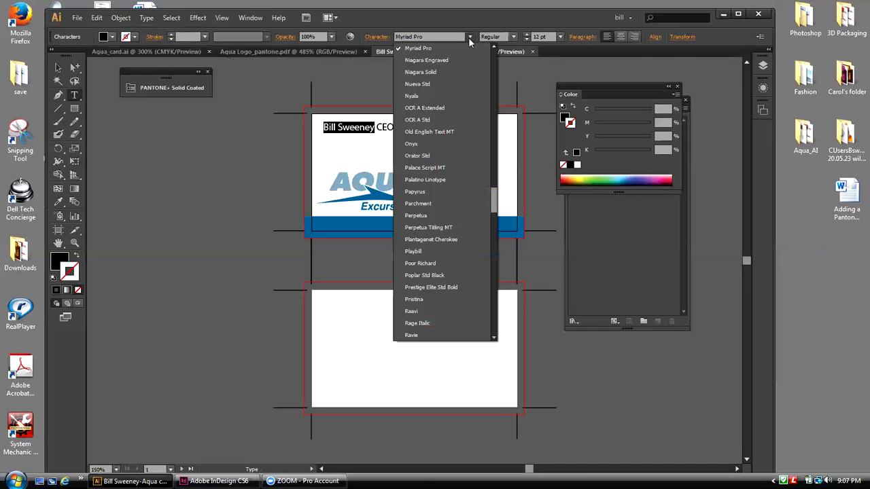
pyautogui.click(514, 38)
pyautogui.click(513, 38)
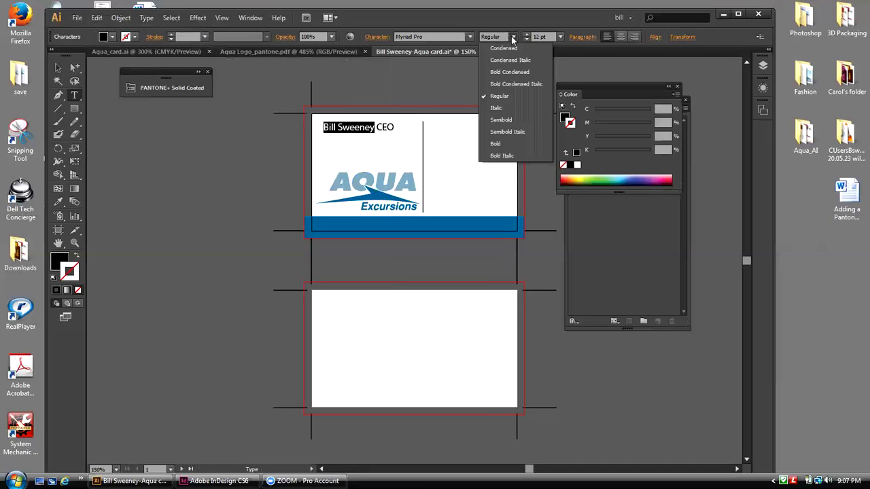
pyautogui.click(499, 122)
# Step: Make 'CEO' Italic at 9 pt
pyautogui.moveTo(397, 127); pyautogui.dragTo(382, 127)
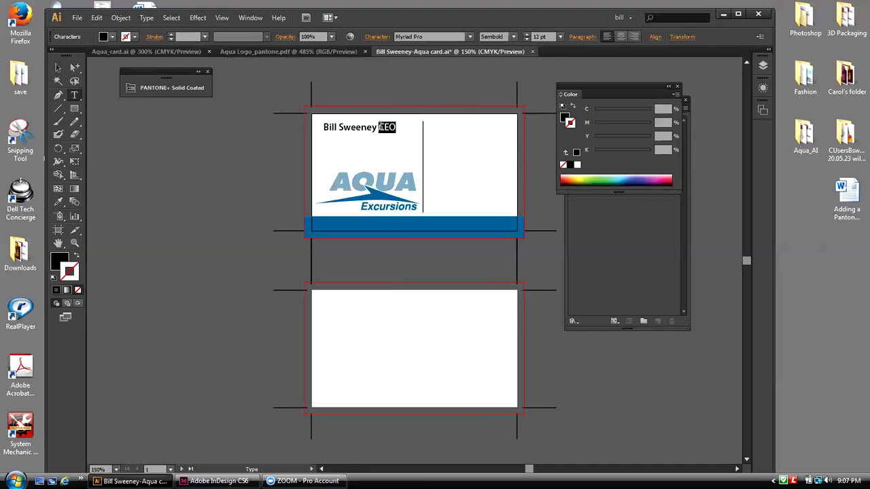
pyautogui.click(513, 38)
pyautogui.click(497, 108)
pyautogui.moveTo(376, 127); pyautogui.dragTo(322, 128)
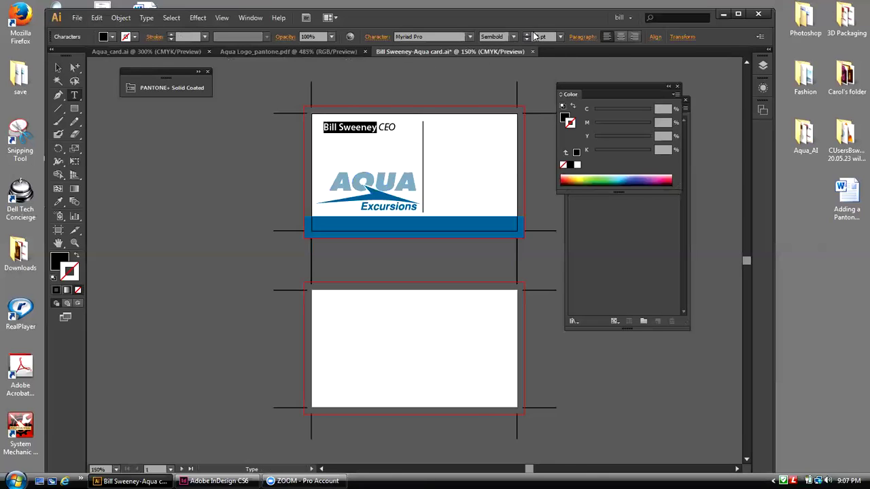
pyautogui.moveTo(397, 128); pyautogui.dragTo(380, 127)
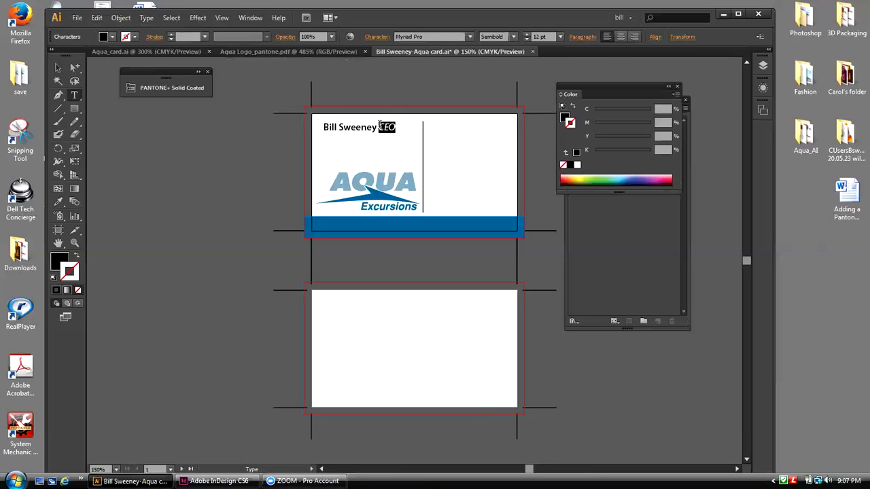
pyautogui.click(560, 36)
pyautogui.click(573, 110)
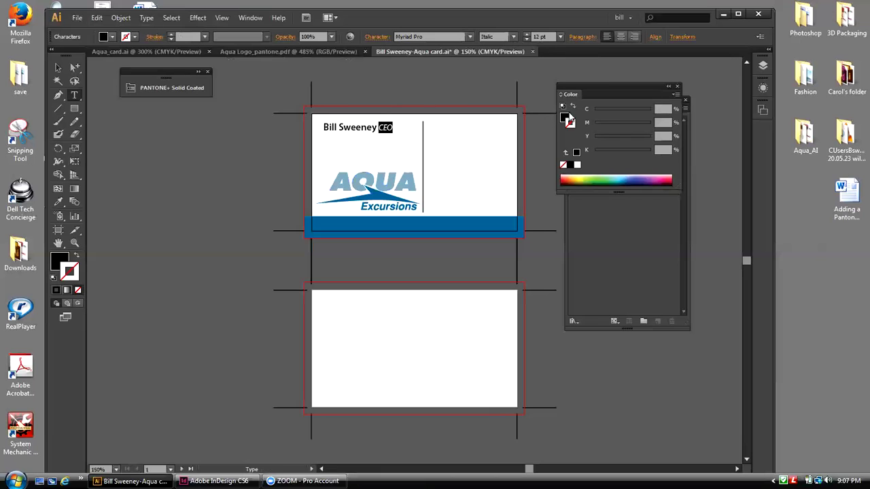
pyautogui.click(560, 37)
pyautogui.click(573, 102)
pyautogui.click(58, 68)
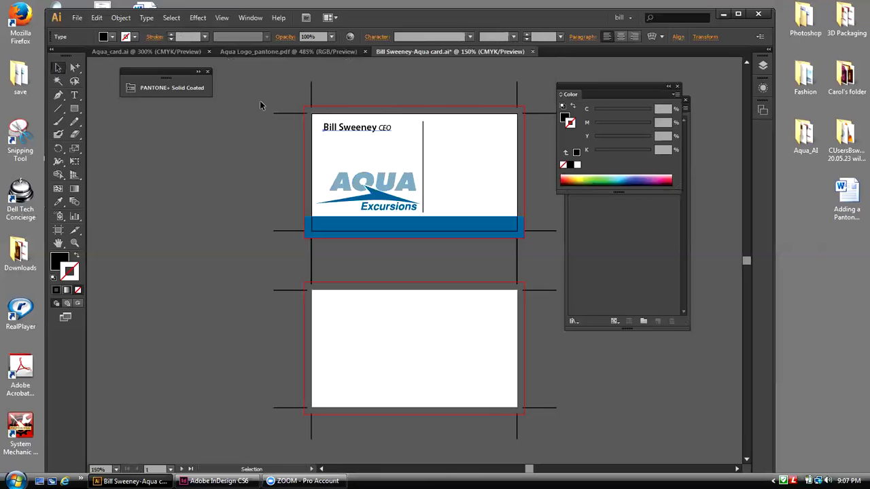
pyautogui.click(322, 143)
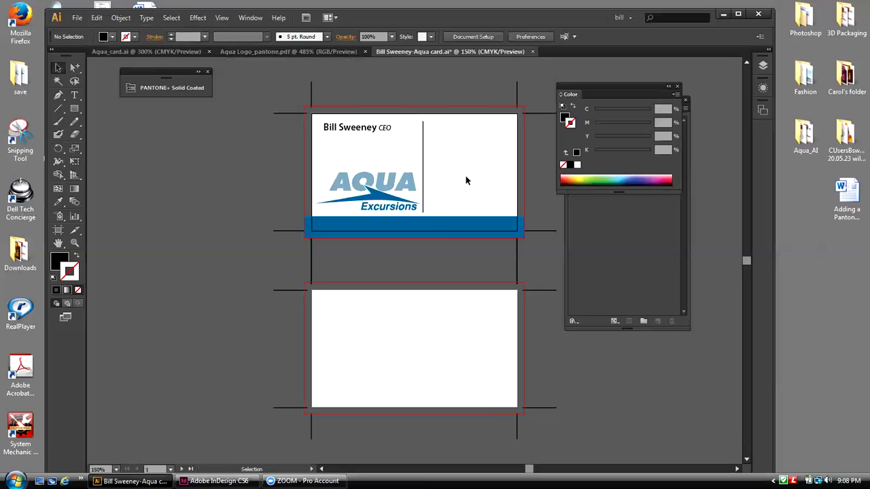
pyautogui.moveTo(589, 84); pyautogui.dragTo(646, 72)
pyautogui.moveTo(590, 108); pyautogui.dragTo(663, 214)
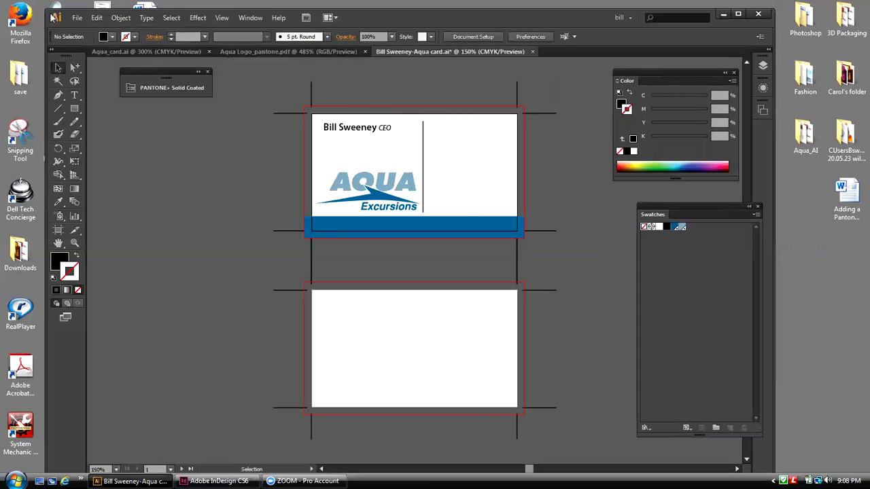
pyautogui.click(77, 18)
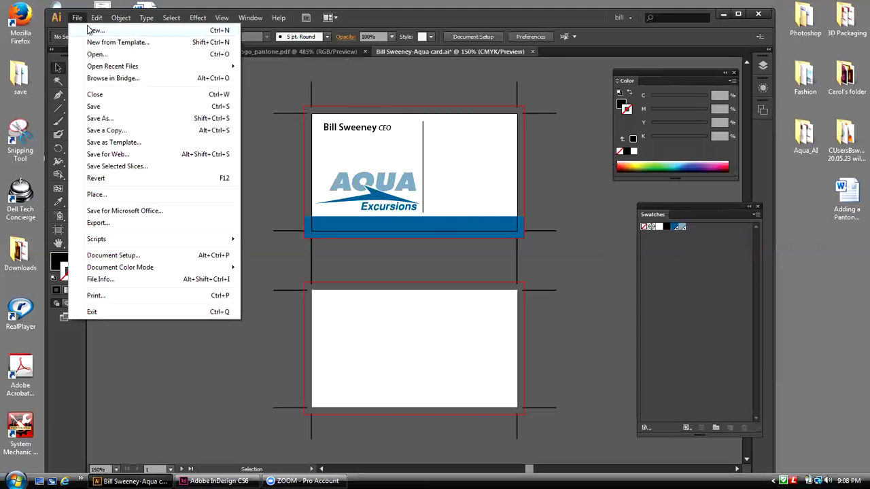
pyautogui.click(294, 58)
pyautogui.click(276, 118)
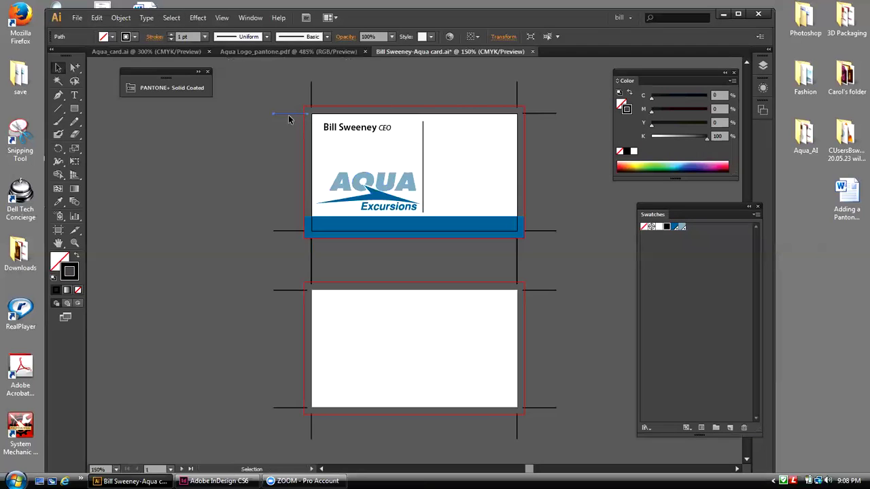
# Step: Lock the vertical divider line on the card
pyautogui.click(424, 142)
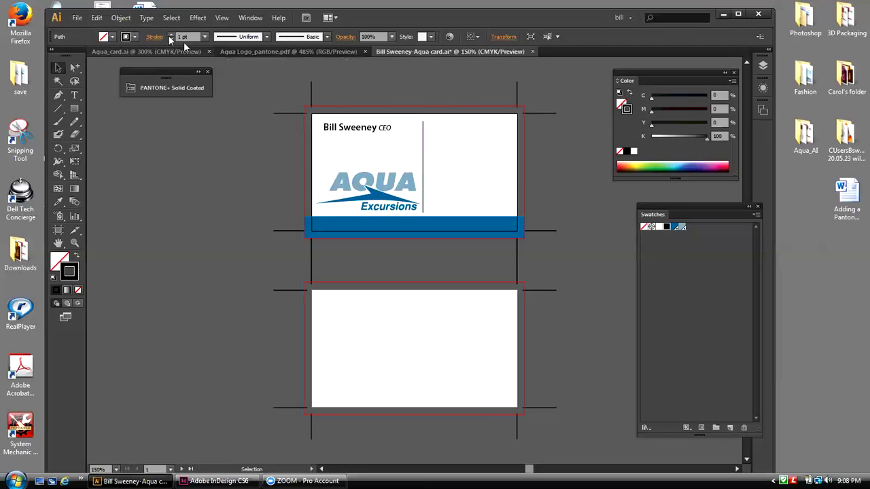
pyautogui.click(123, 19)
pyautogui.moveTo(240, 83)
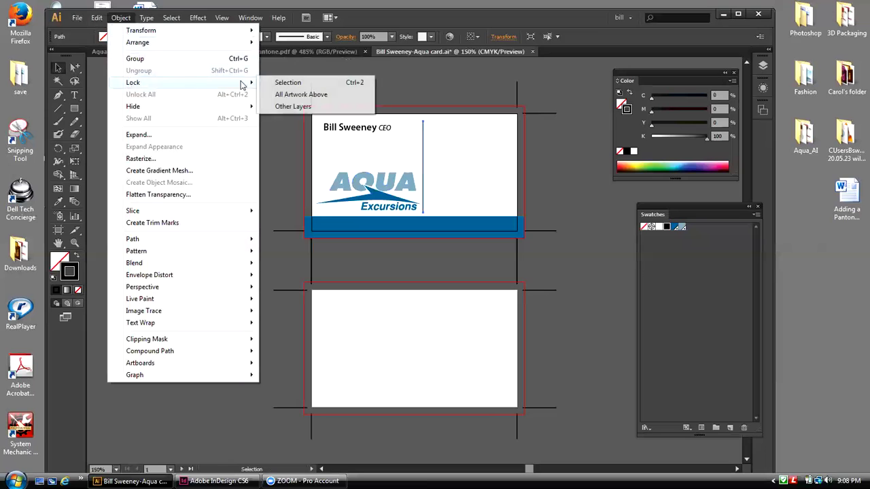
pyautogui.click(267, 84)
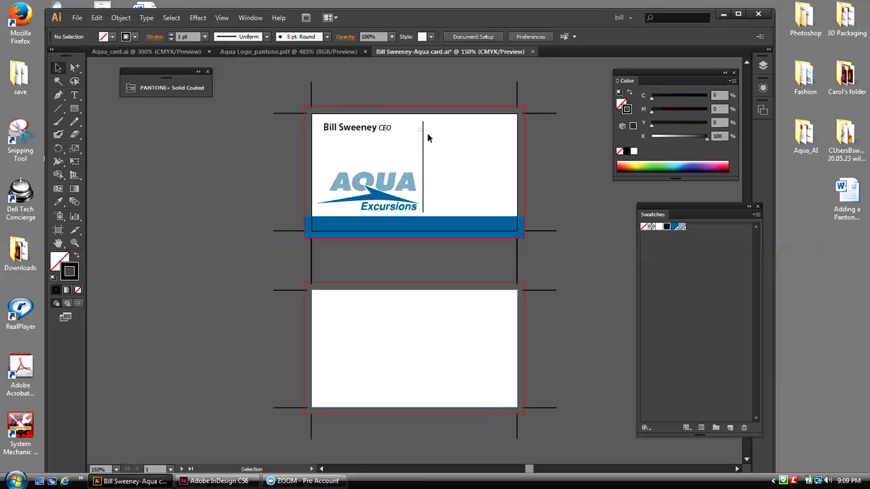
# Step: Select every crop mark with the same stroke weight and group them
pyautogui.click(292, 114)
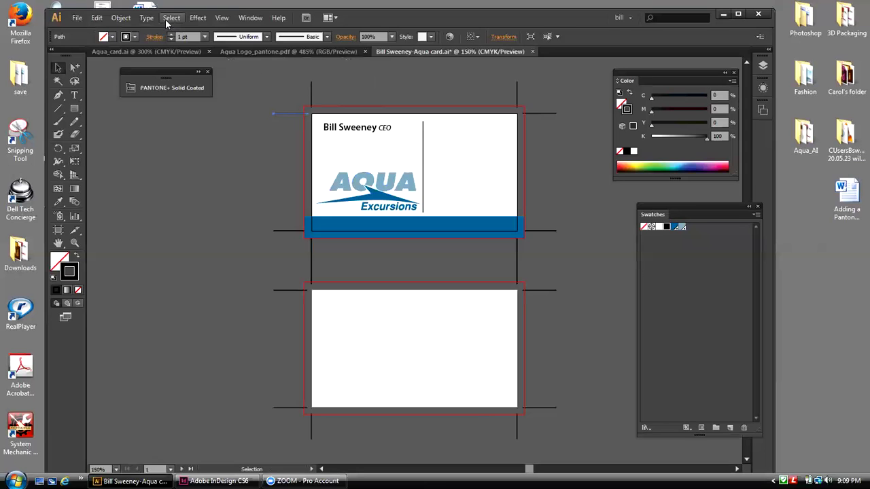
pyautogui.click(166, 21)
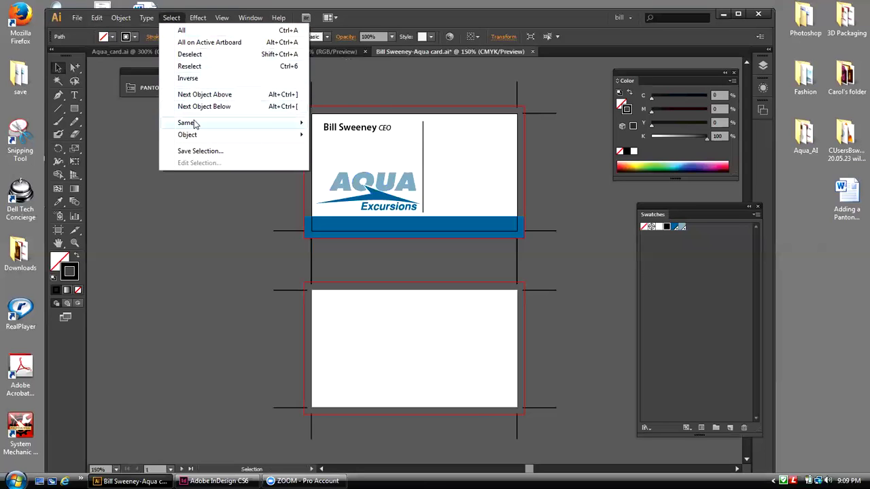
pyautogui.moveTo(195, 125)
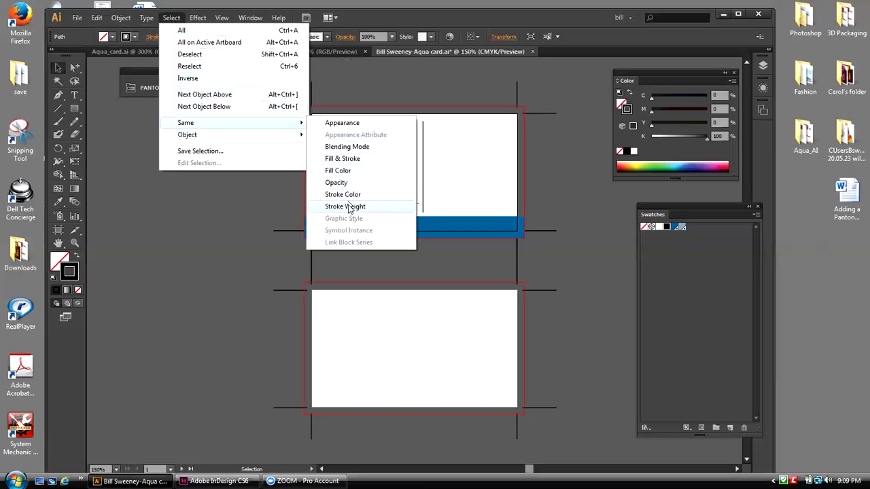
pyautogui.click(350, 196)
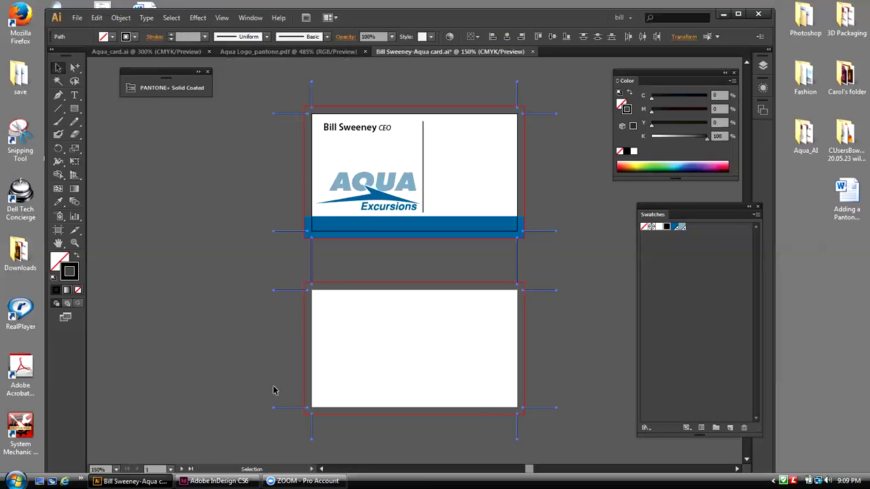
pyautogui.click(121, 18)
pyautogui.click(136, 59)
# Step: Check that the crop marks select as one group, then unlock all artwork
pyautogui.click(207, 121)
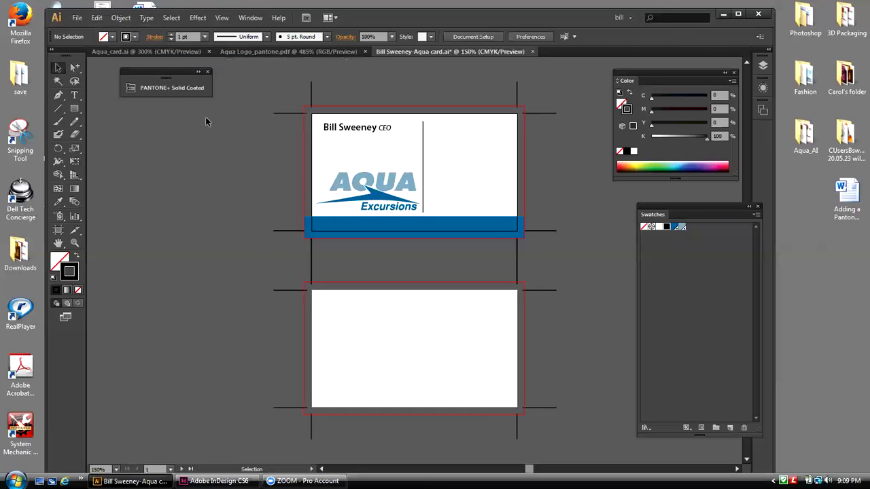
pyautogui.click(284, 114)
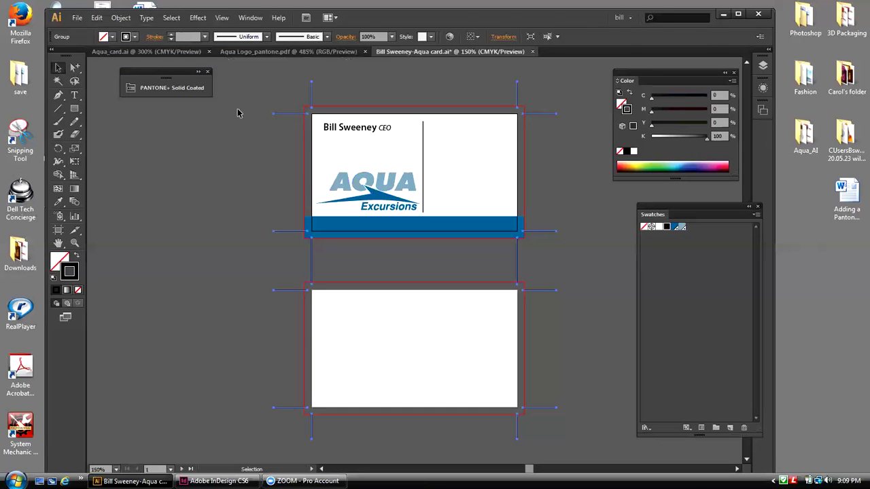
pyautogui.click(239, 112)
pyautogui.click(284, 114)
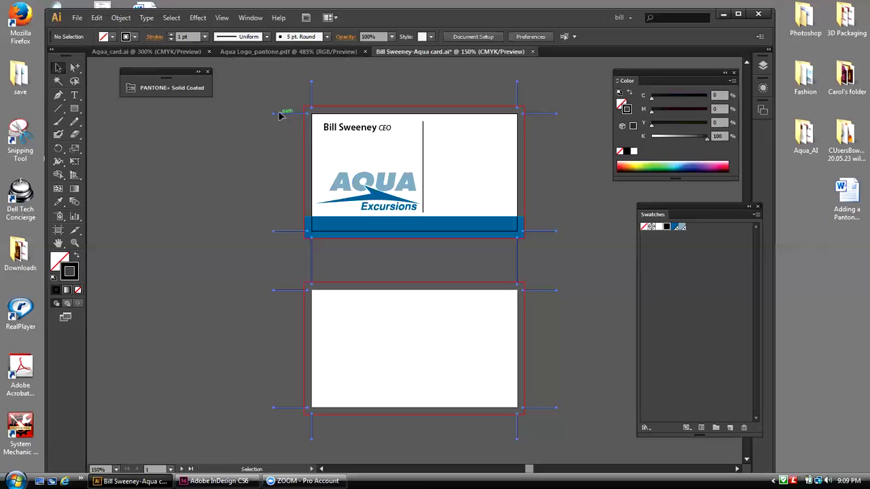
pyautogui.click(239, 121)
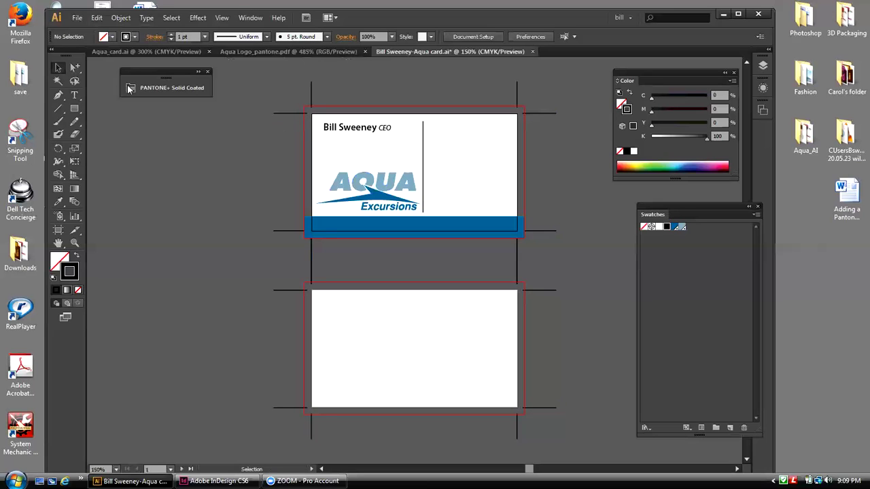
pyautogui.moveTo(78, 71); pyautogui.dragTo(96, 80)
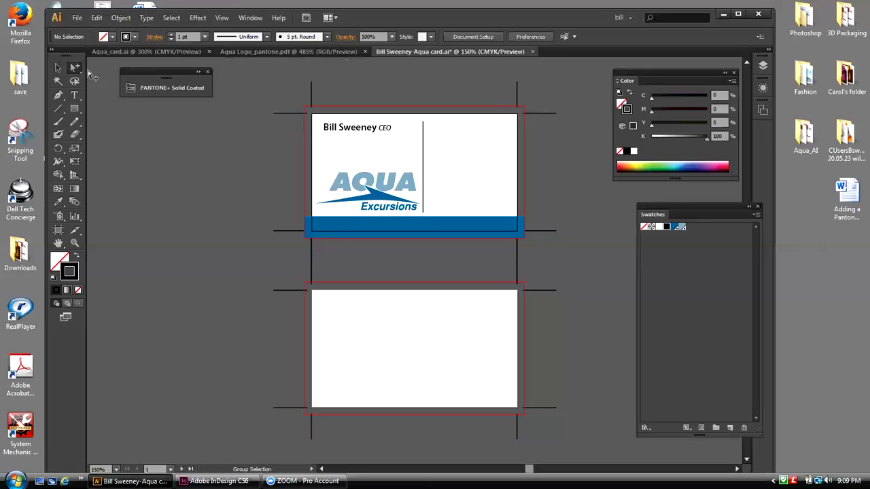
pyautogui.click(57, 69)
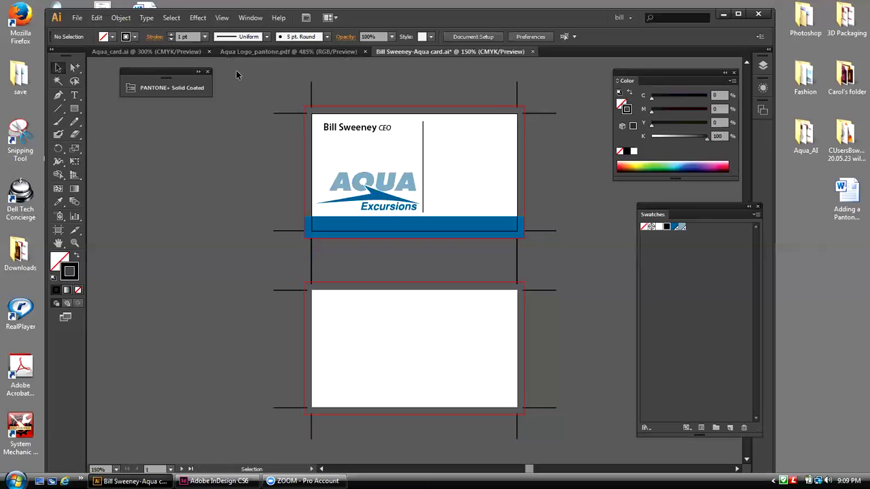
pyautogui.click(285, 113)
pyautogui.click(235, 136)
pyautogui.click(122, 19)
pyautogui.click(136, 94)
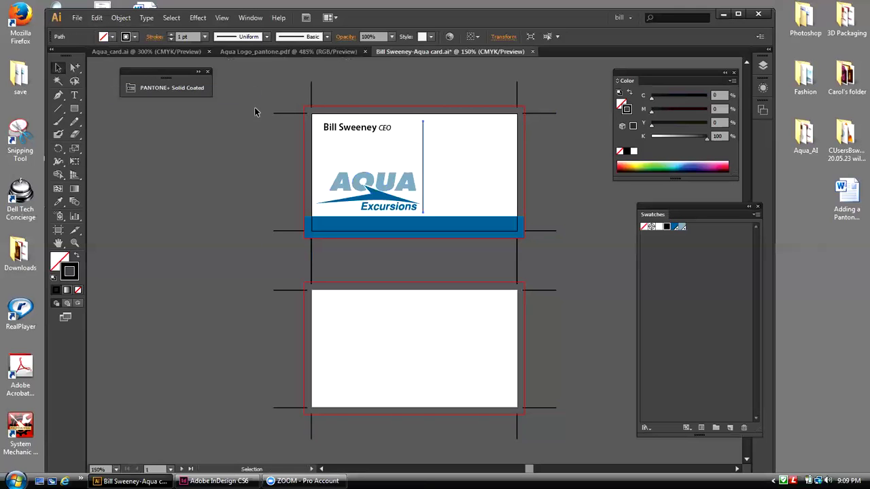
# Step: Rename Layer 1 to 'card' in the Layers panel
pyautogui.click(762, 66)
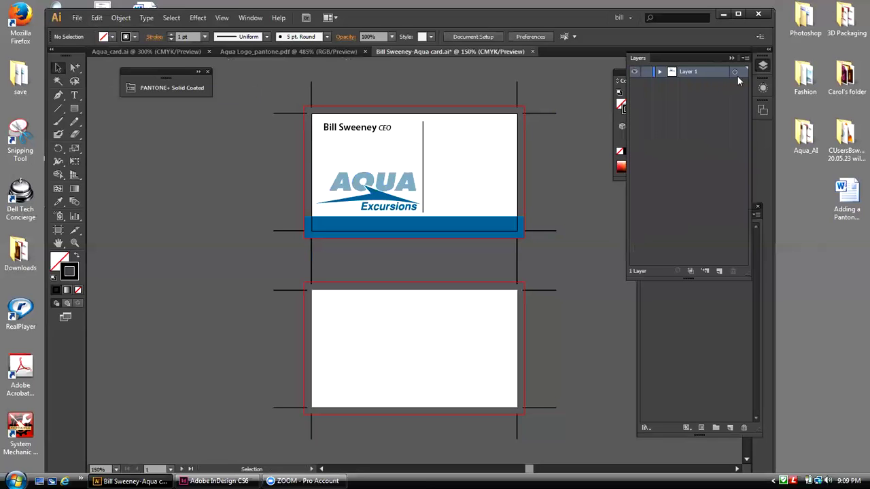
pyautogui.doubleClick(690, 73)
pyautogui.write('ca')
pyautogui.write('rd')
pyautogui.click(700, 88)
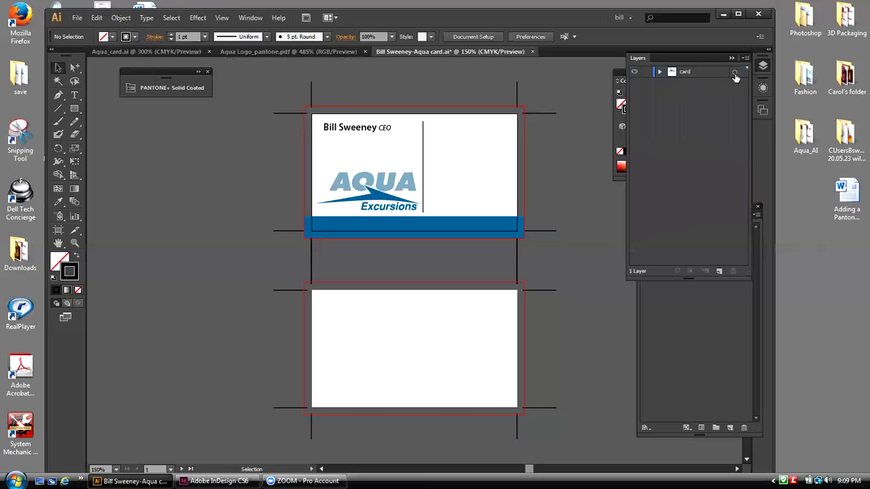
# Step: Add a new layer named 'crops' and place it below 'card'
pyautogui.click(720, 271)
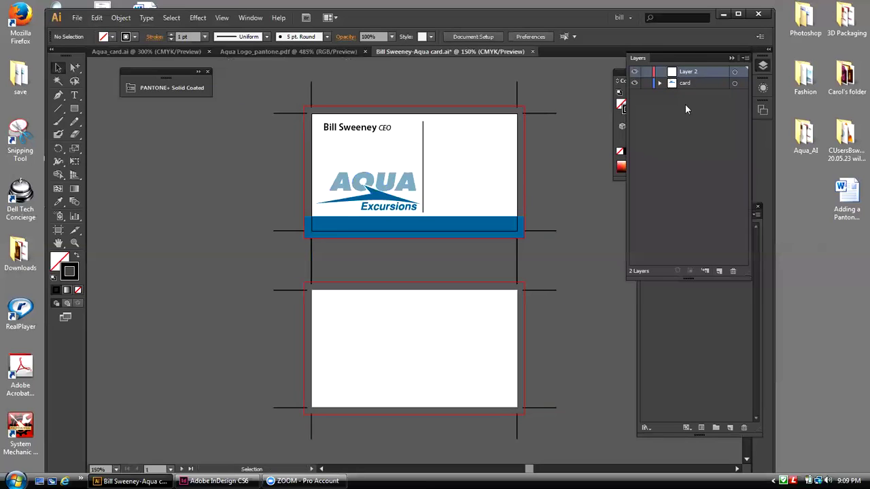
pyautogui.doubleClick(690, 72)
pyautogui.write('crops')
pyautogui.click(722, 95)
pyautogui.moveTo(703, 79); pyautogui.dragTo(707, 99)
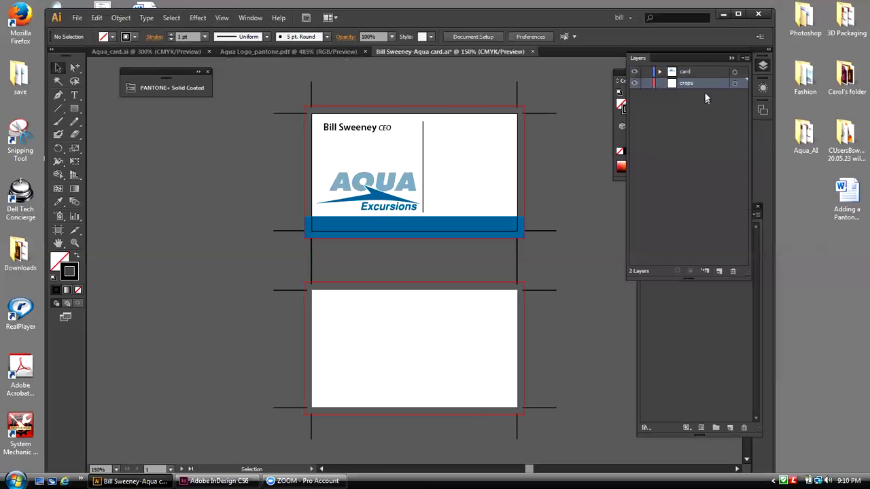
# Step: Move the crop-mark group onto the crops layer
pyautogui.click(517, 93)
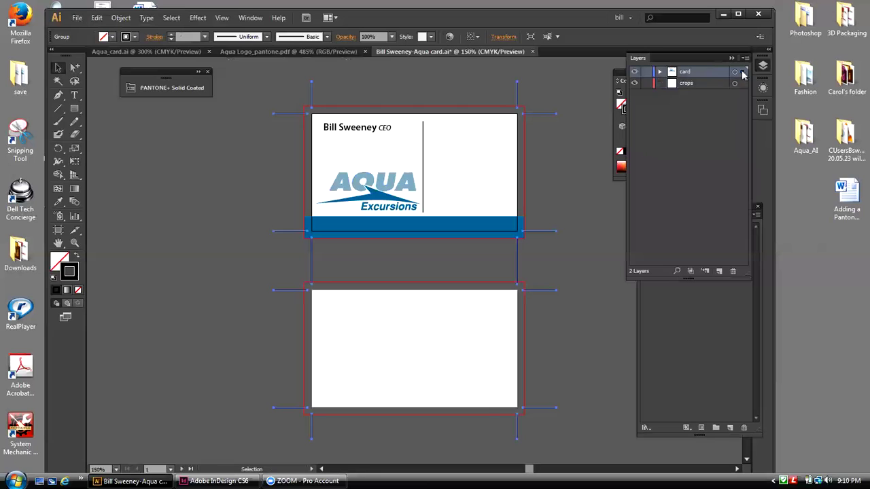
pyautogui.moveTo(743, 72); pyautogui.dragTo(743, 83)
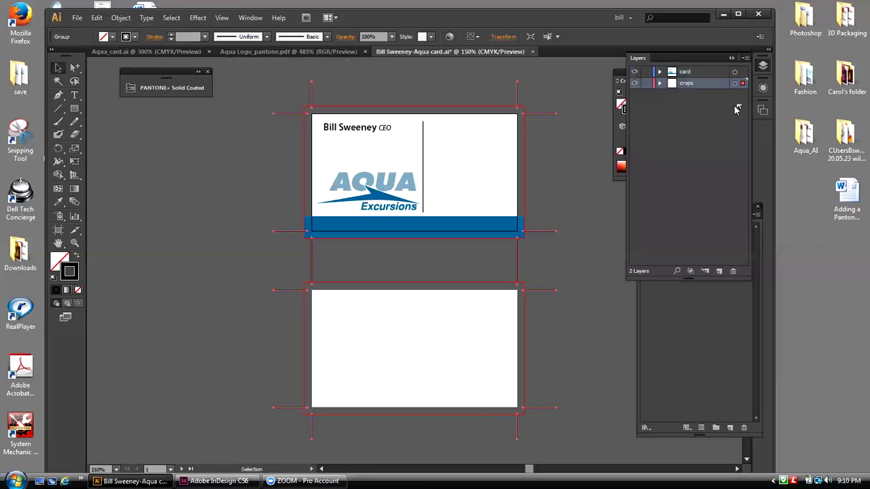
pyautogui.click(650, 105)
# Step: Lock the crops layer and confirm its crop marks can't be selected
pyautogui.click(635, 83)
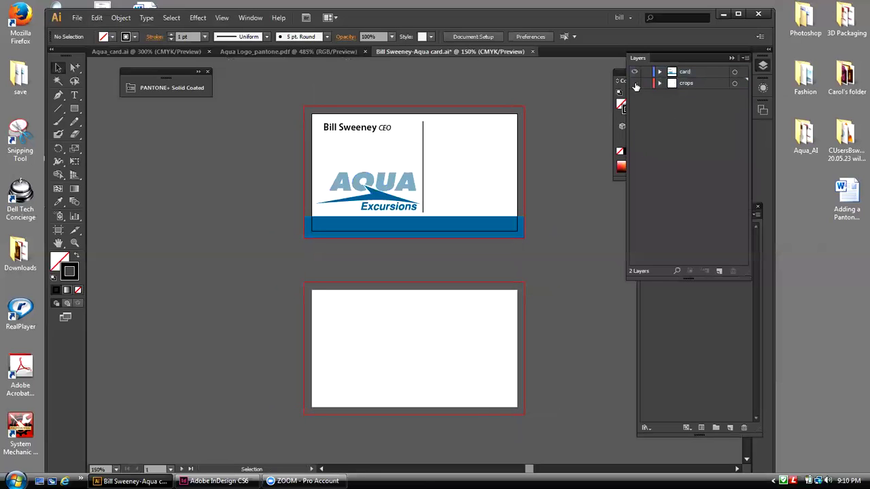
pyautogui.click(635, 83)
pyautogui.click(635, 83)
pyautogui.click(635, 83)
pyautogui.click(635, 83)
pyautogui.click(635, 83)
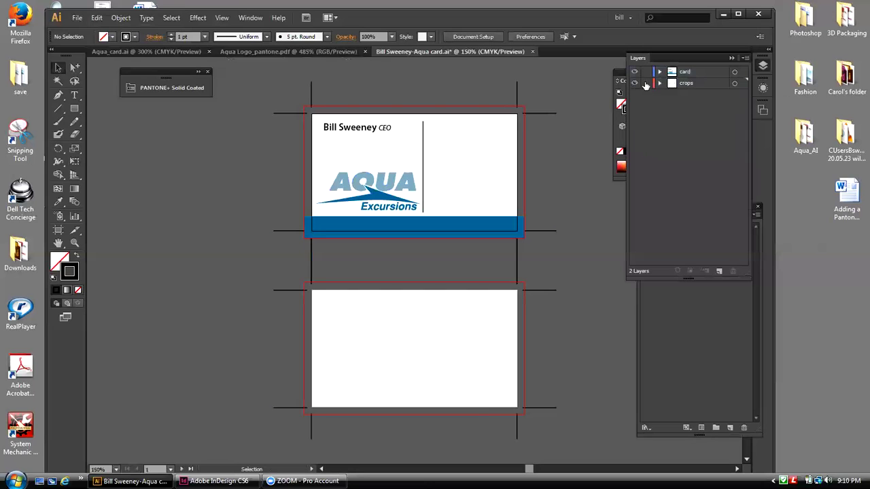
pyautogui.click(646, 83)
pyautogui.moveTo(543, 104)
pyautogui.mouseDown()
pyautogui.moveTo(551, 127)
pyautogui.moveTo(548, 117)
pyautogui.mouseUp()
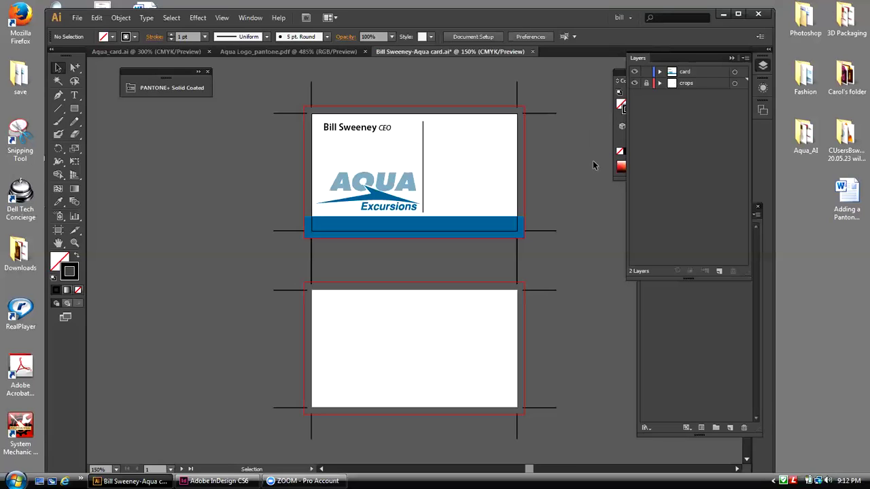
# Step: Add a new layer named 'text' and rename the card layer to 'elements'
pyautogui.click(698, 74)
pyautogui.click(720, 271)
pyautogui.doubleClick(687, 83)
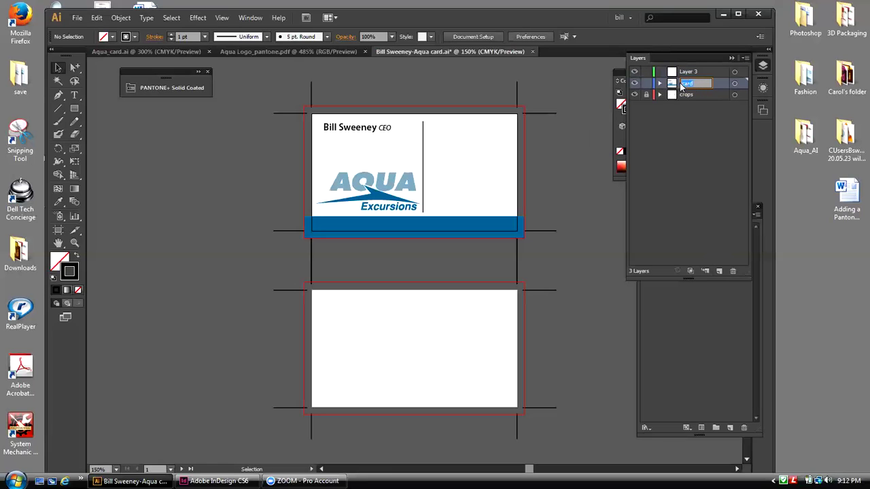
pyautogui.write('c')
pyautogui.write('lemen')
pyautogui.write('ts')
pyautogui.click(691, 120)
pyautogui.doubleClick(684, 72)
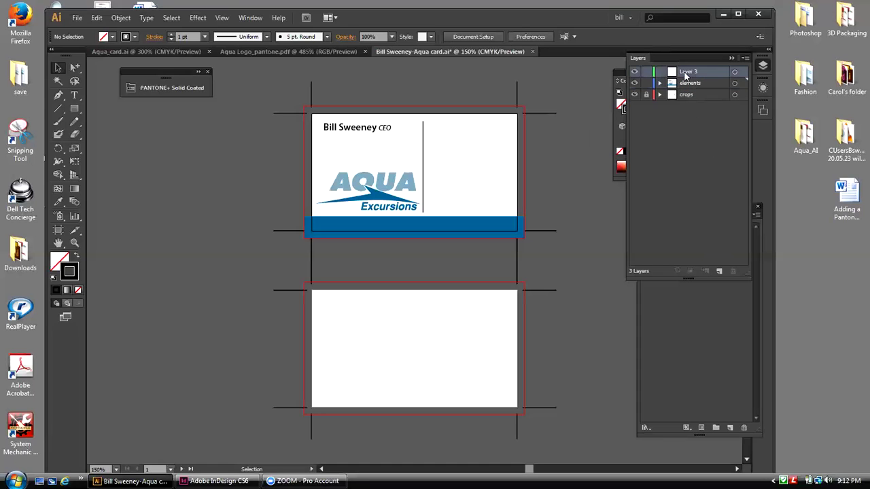
pyautogui.write('text')
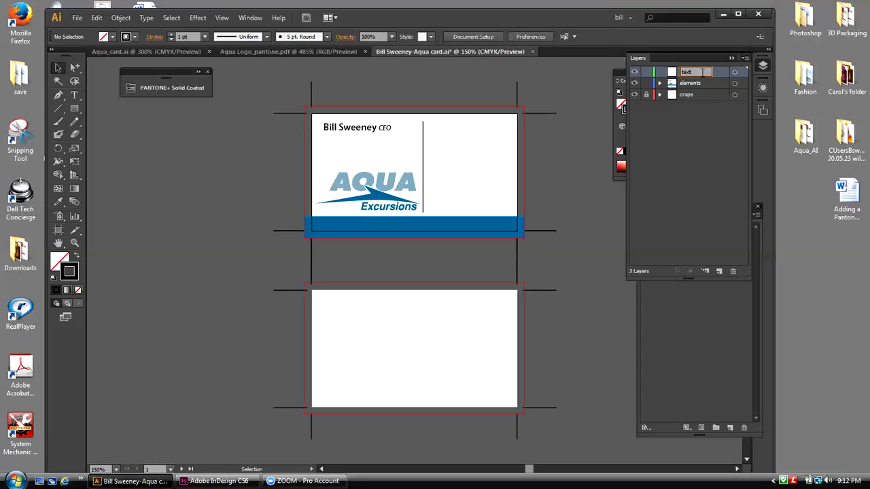
pyautogui.click(605, 93)
# Step: Move the name and title text onto the text layer, then toggle each layer's visibility to verify
pyautogui.click(384, 131)
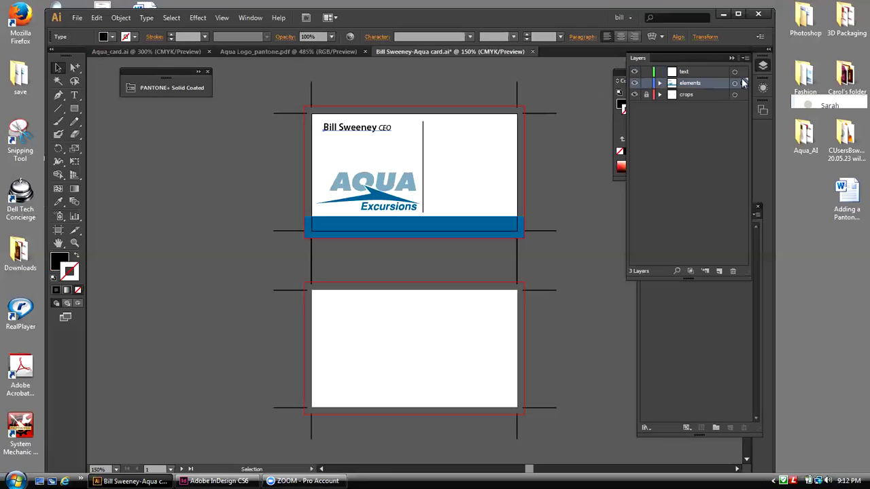
pyautogui.moveTo(743, 82); pyautogui.dragTo(743, 72)
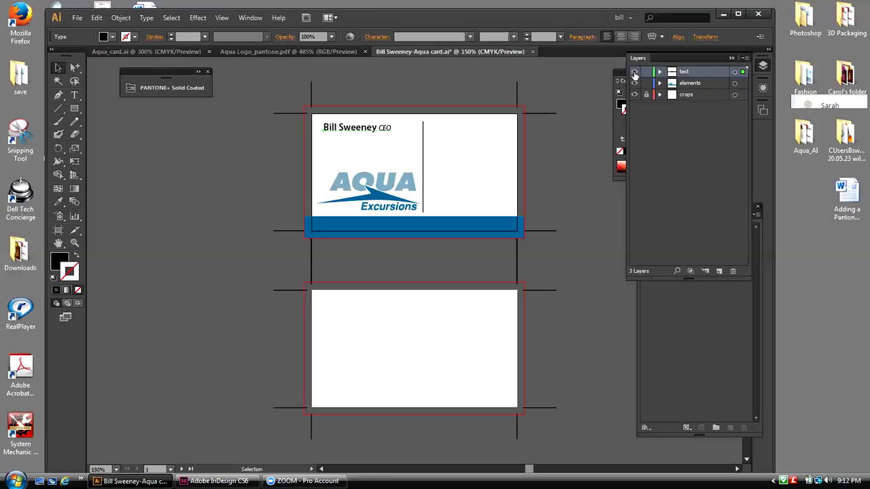
pyautogui.click(634, 72)
pyautogui.click(634, 72)
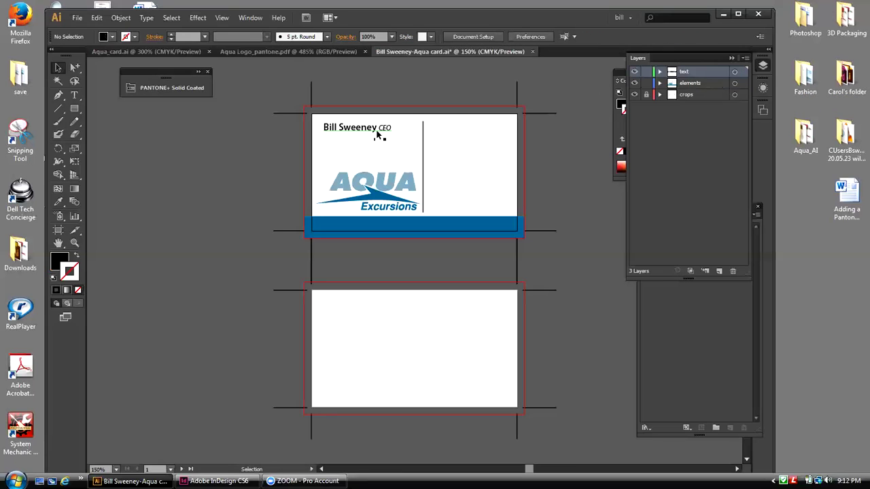
pyautogui.click(634, 83)
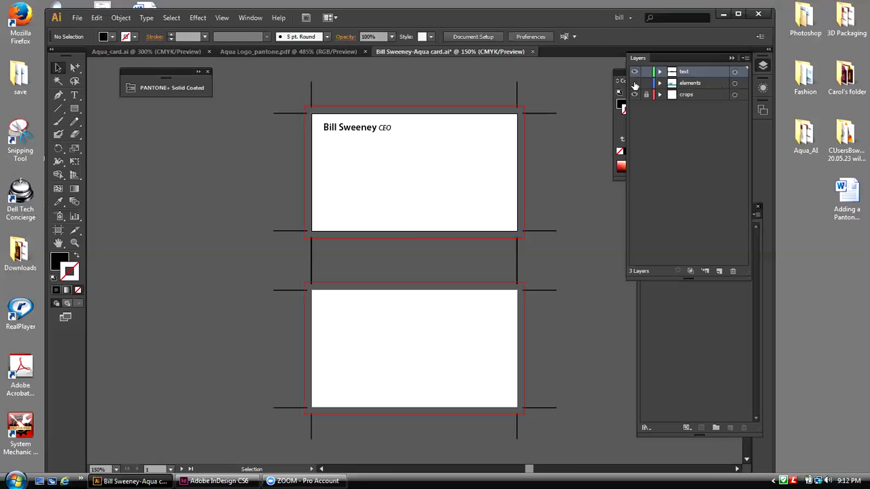
pyautogui.click(635, 83)
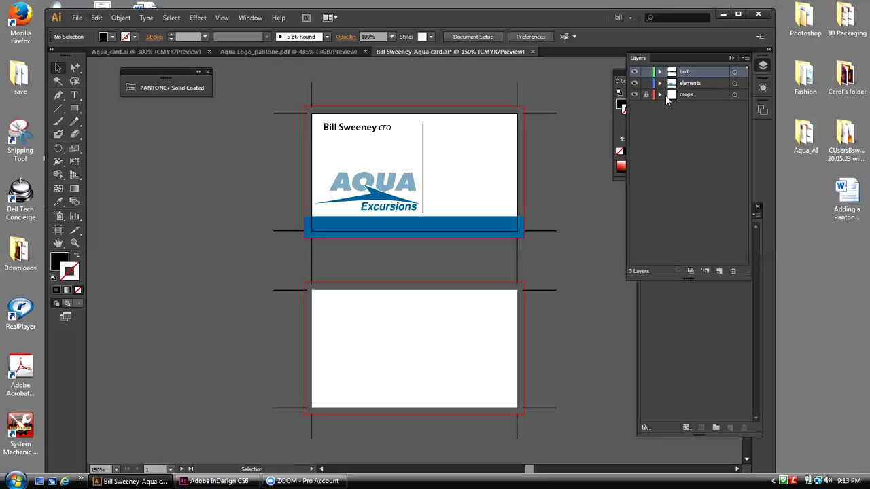
# Step: Copy the address and contact block from Aqua_card.ai and paste it in place, nudged right beside the divider
pyautogui.click(102, 53)
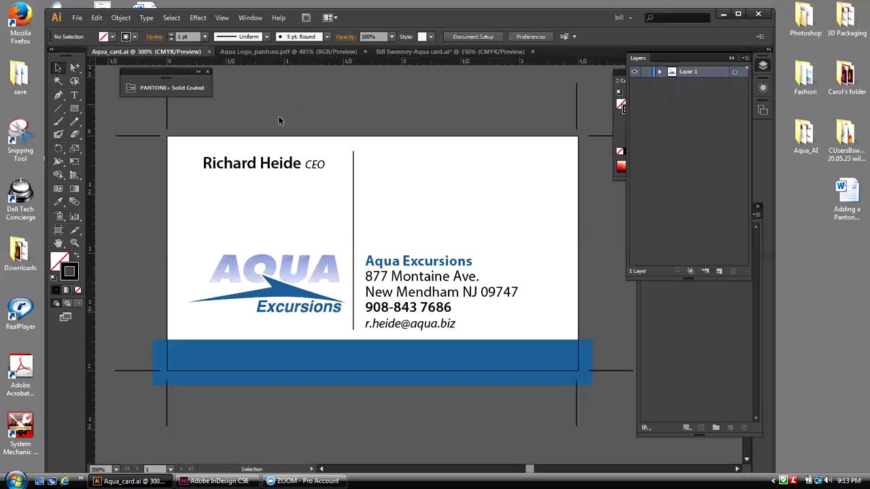
pyautogui.moveTo(381, 207); pyautogui.dragTo(463, 326)
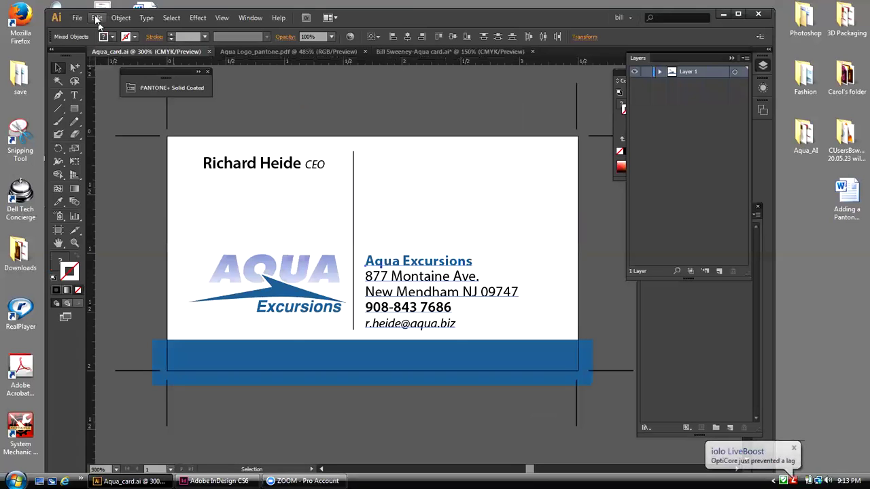
pyautogui.click(96, 18)
pyautogui.click(111, 70)
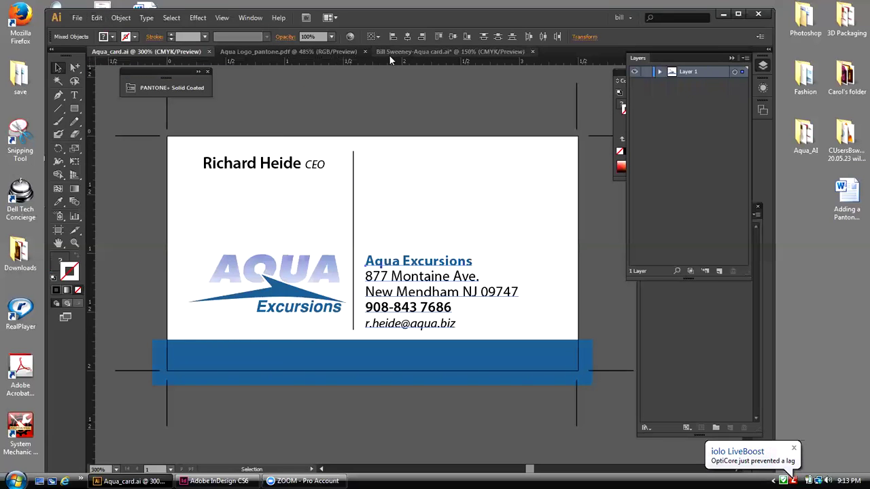
pyautogui.click(389, 54)
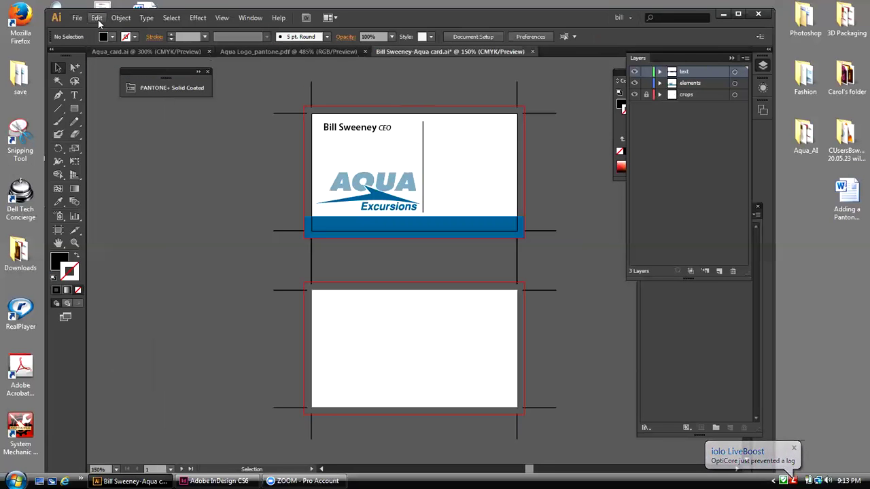
pyautogui.click(96, 18)
pyautogui.click(152, 117)
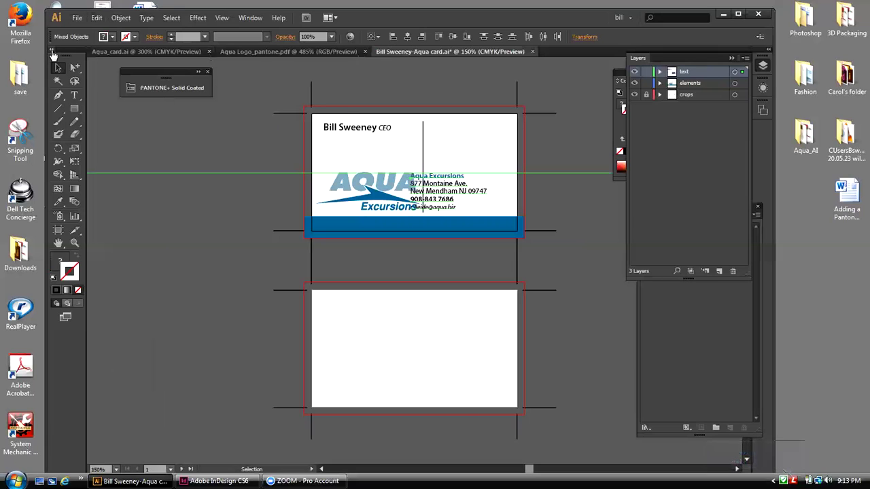
pyautogui.press('Right')
pyautogui.press('Right')
pyautogui.press('Right')
pyautogui.press('Right')
pyautogui.press('Right')
pyautogui.press('Right')
pyautogui.press('Right')
pyautogui.press('Right')
pyautogui.press('Right')
pyautogui.press('Right')
pyautogui.press('Right')
pyautogui.press('Right')
pyautogui.press('Right')
pyautogui.press('Right')
pyautogui.press('Right')
pyautogui.press('Right')
pyautogui.press('Right')
pyautogui.press('Right')
pyautogui.press('Right')
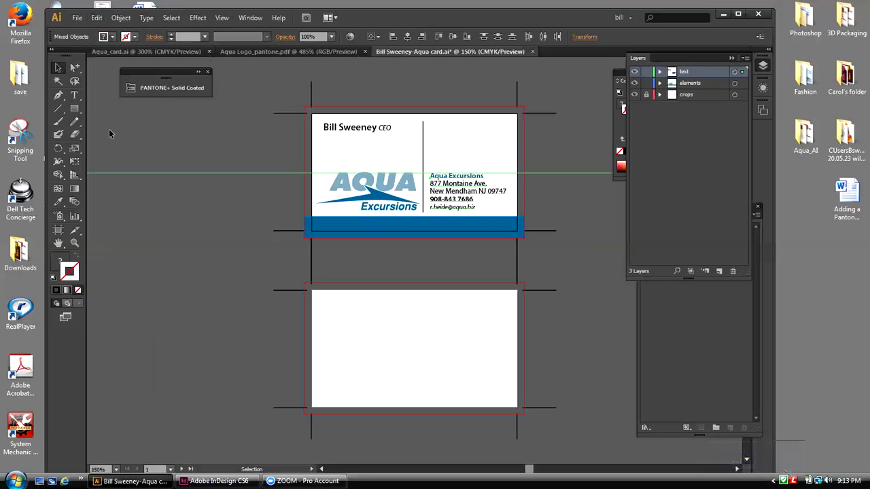
# Step: Deselect everything and hide all guides
pyautogui.click(200, 184)
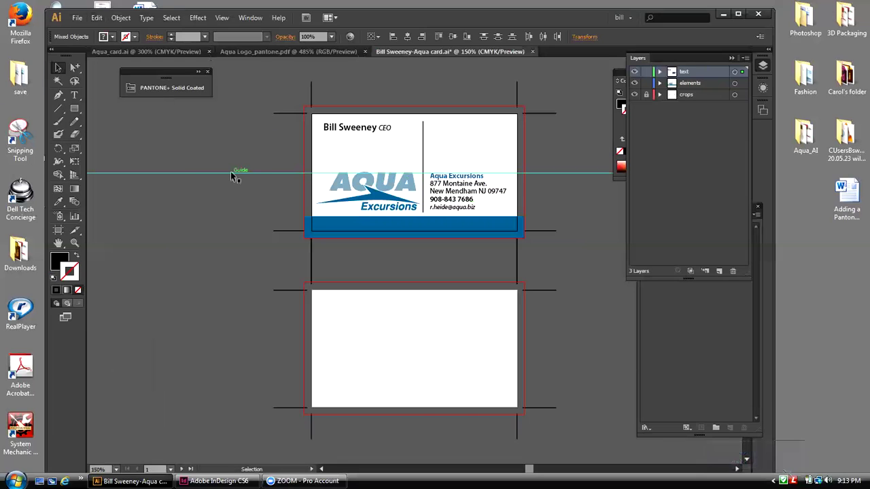
pyautogui.click(231, 174)
pyautogui.hotkey('ctrl', 'shift', 'a')
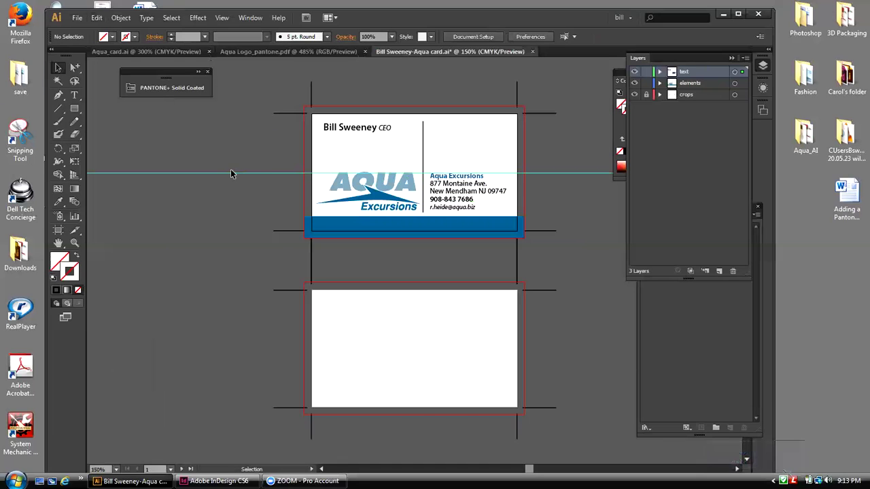
pyautogui.click(223, 18)
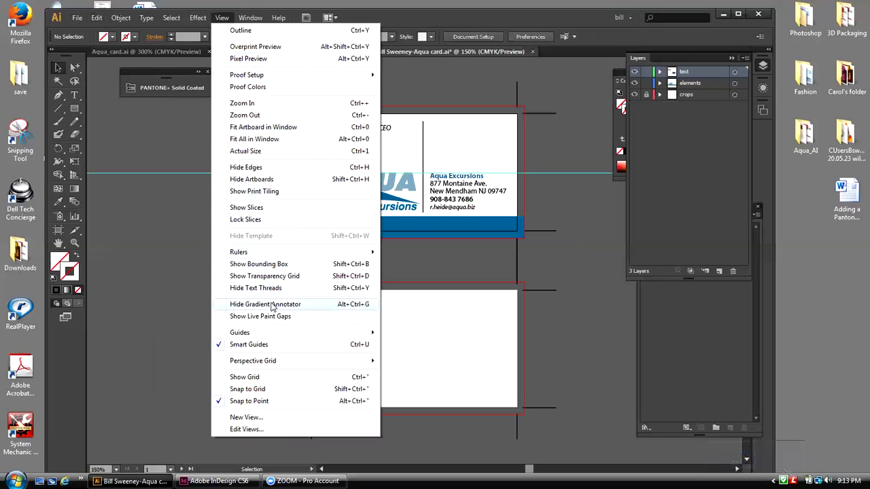
pyautogui.moveTo(272, 333)
pyautogui.click(404, 333)
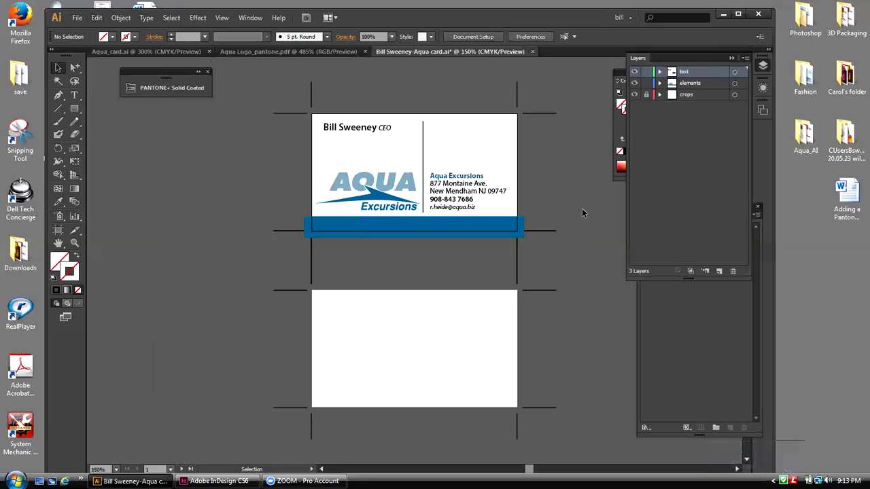
# Step: Close the older Aqua_card.ai document and select the pasted address text
pyautogui.click(136, 52)
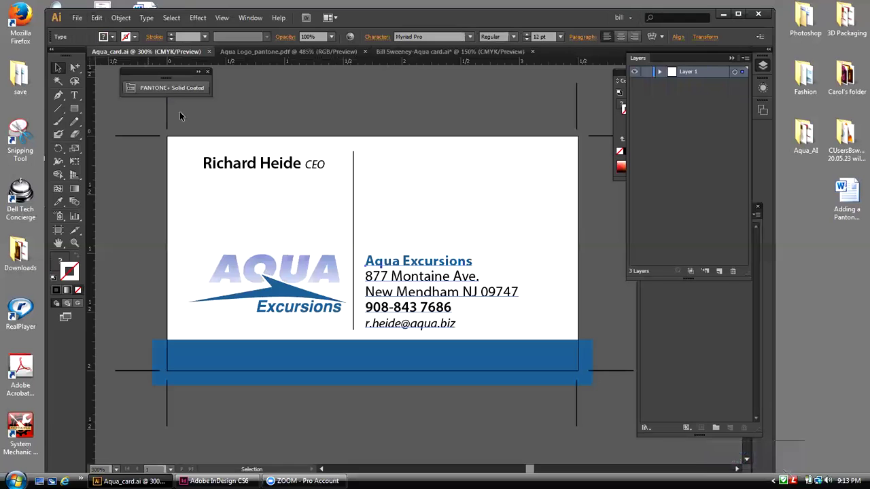
pyautogui.click(210, 52)
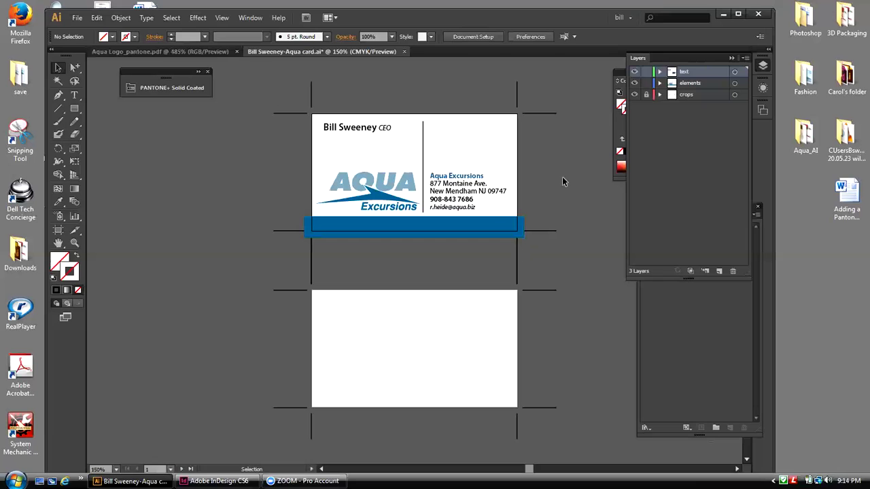
pyautogui.click(480, 195)
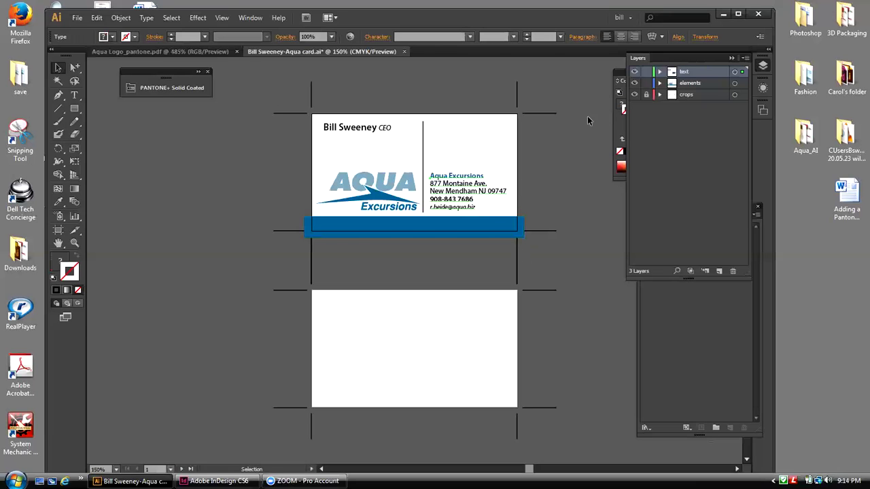
# Step: Toggle the text, elements and crops layers off and on to check each layer's contents
pyautogui.click(634, 72)
pyautogui.click(634, 72)
pyautogui.click(634, 72)
pyautogui.click(634, 72)
pyautogui.click(634, 83)
pyautogui.click(634, 83)
pyautogui.click(635, 83)
pyautogui.click(635, 83)
pyautogui.click(634, 95)
pyautogui.click(634, 95)
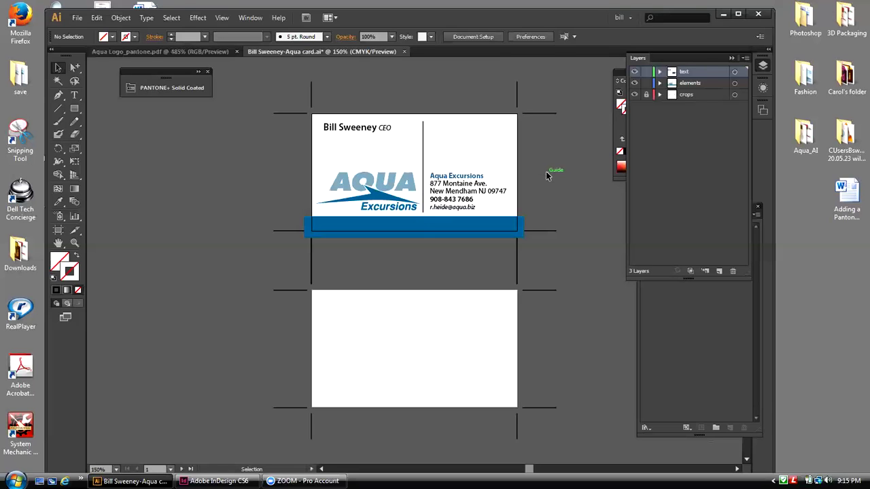
# Step: Tidy the panels with Swatches beside the card, and check the AQUA logo's fill colour
pyautogui.click(643, 58)
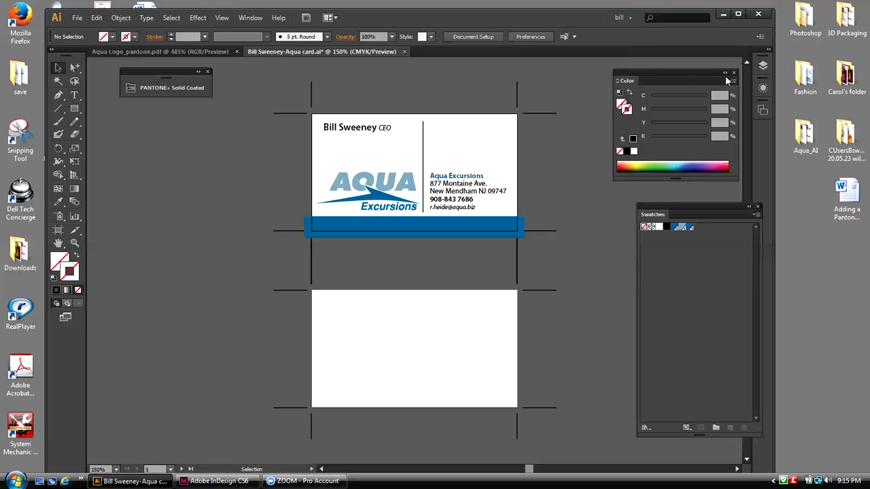
pyautogui.click(733, 72)
pyautogui.moveTo(688, 204); pyautogui.dragTo(652, 94)
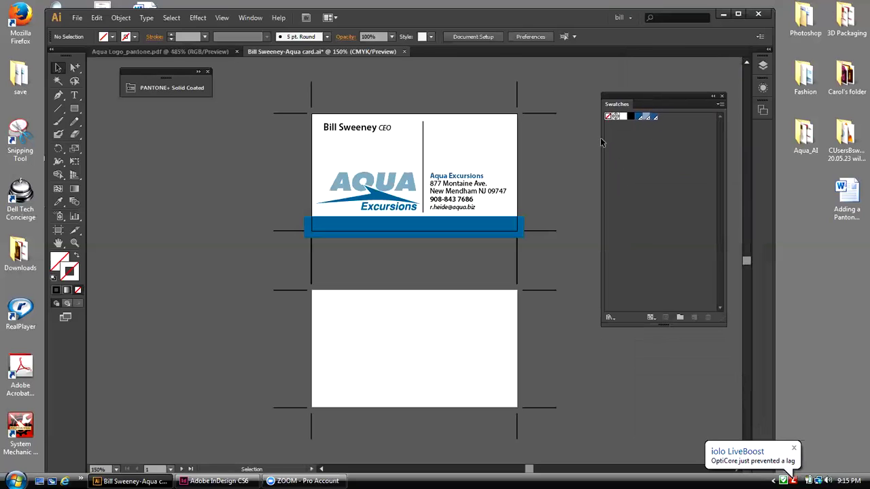
pyautogui.click(408, 185)
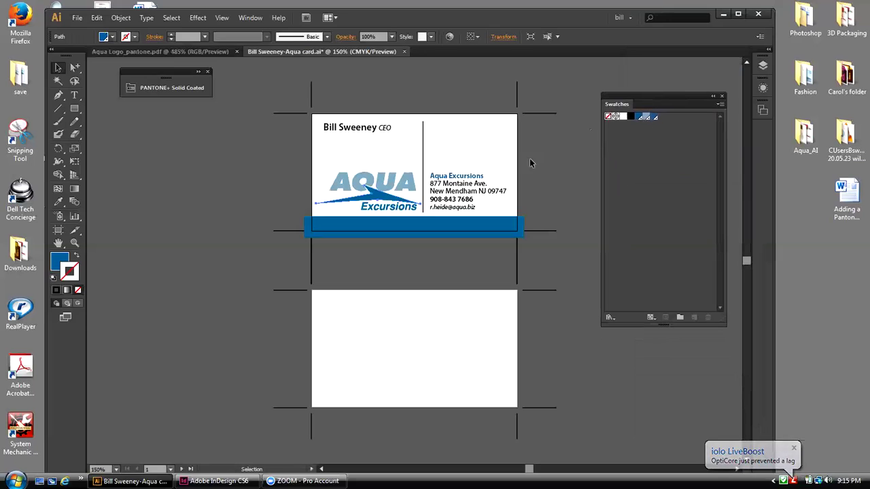
pyautogui.click(60, 262)
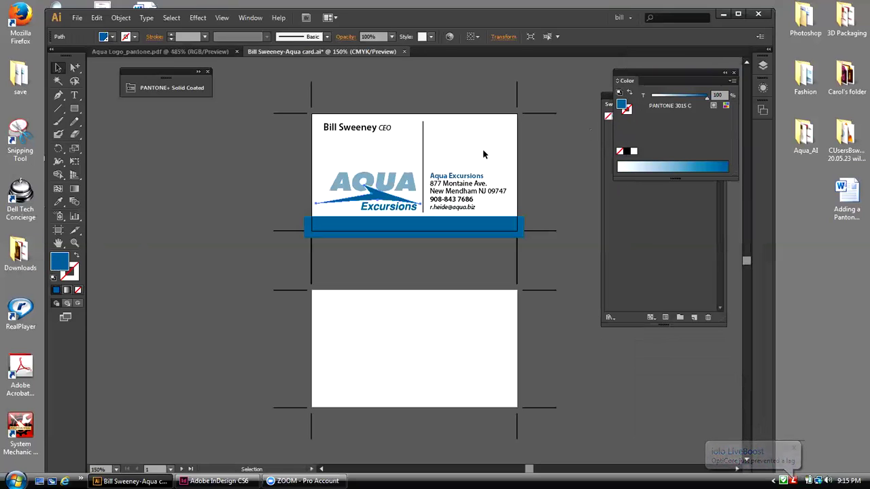
pyautogui.click(733, 74)
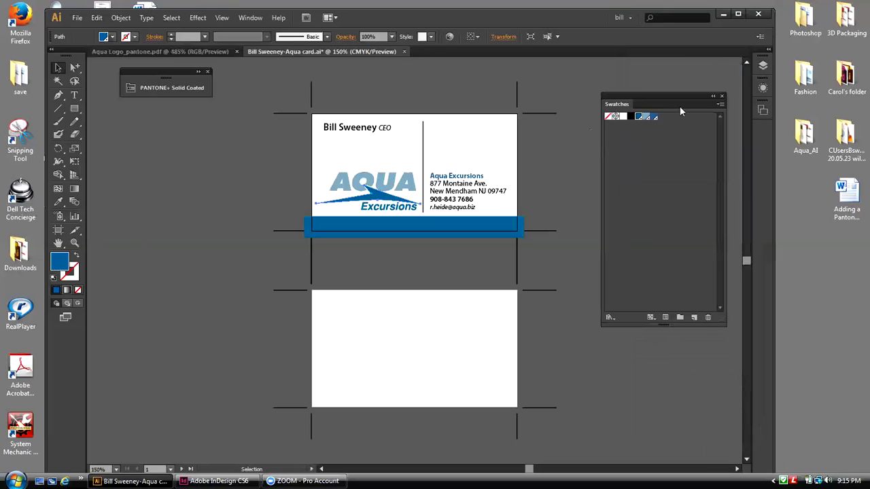
# Step: Colour the Aqua Excursions company name with the PANTONE 647 C swatch
pyautogui.doubleClick(464, 178)
pyautogui.moveTo(484, 176); pyautogui.dragTo(429, 176)
pyautogui.click(639, 117)
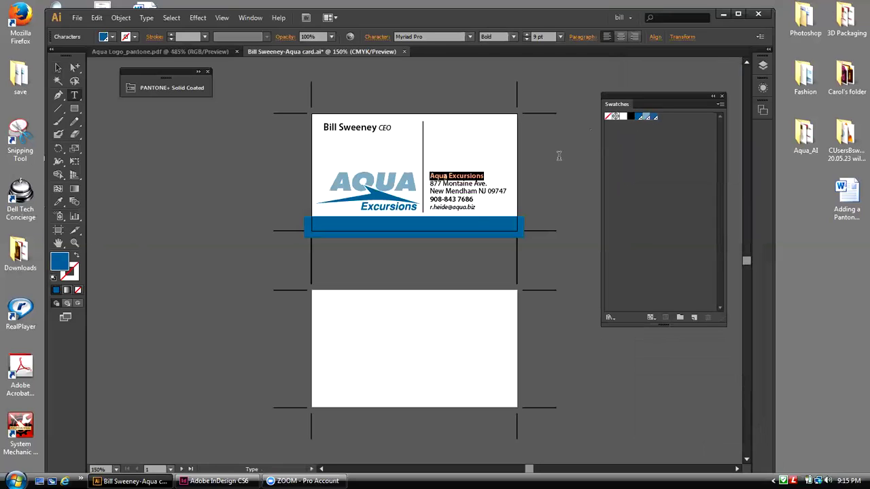
pyautogui.click(559, 156)
pyautogui.click(58, 67)
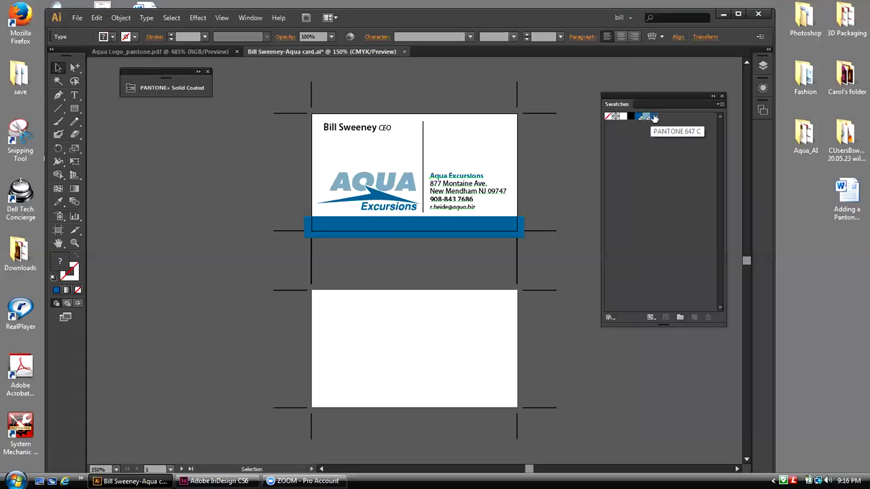
# Step: Delete the duplicate PANTONE 647 C swatch from the Swatches panel
pyautogui.click(654, 118)
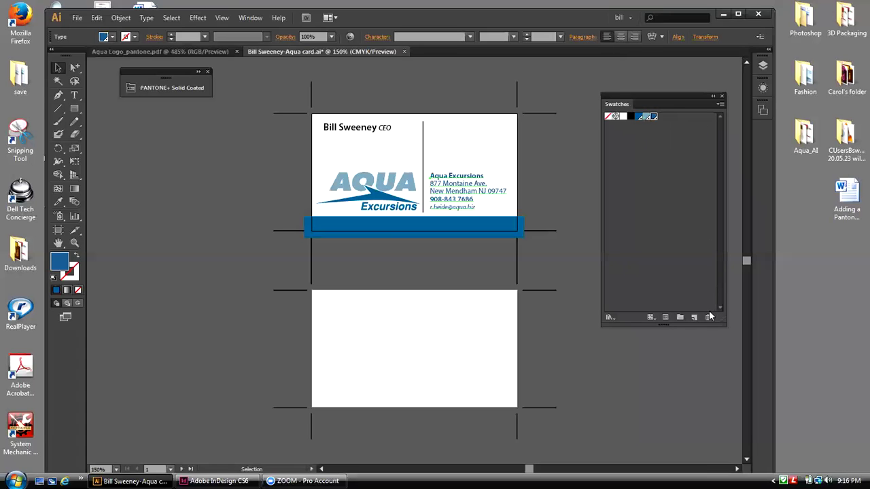
pyautogui.click(708, 317)
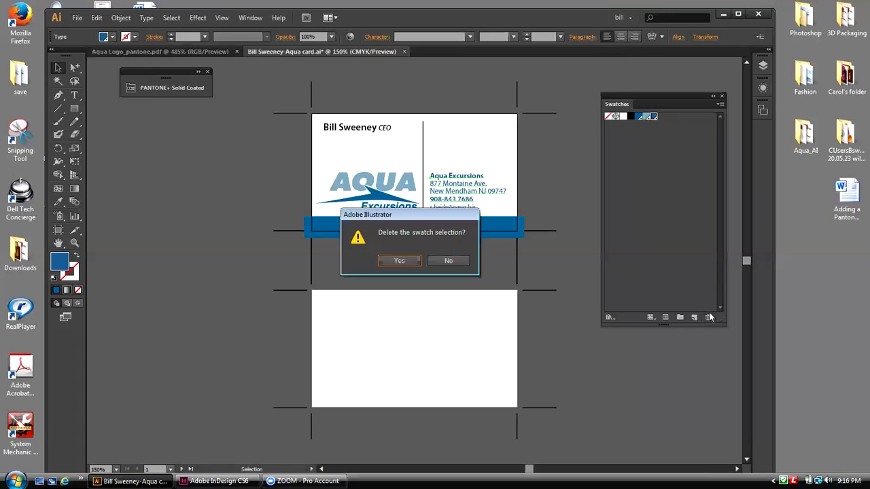
pyautogui.click(399, 261)
pyautogui.click(563, 222)
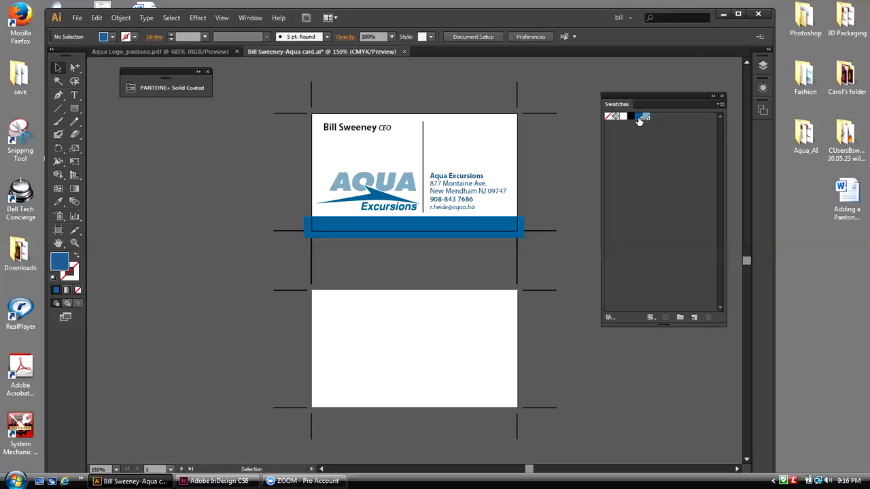
pyautogui.moveTo(633, 98); pyautogui.dragTo(628, 89)
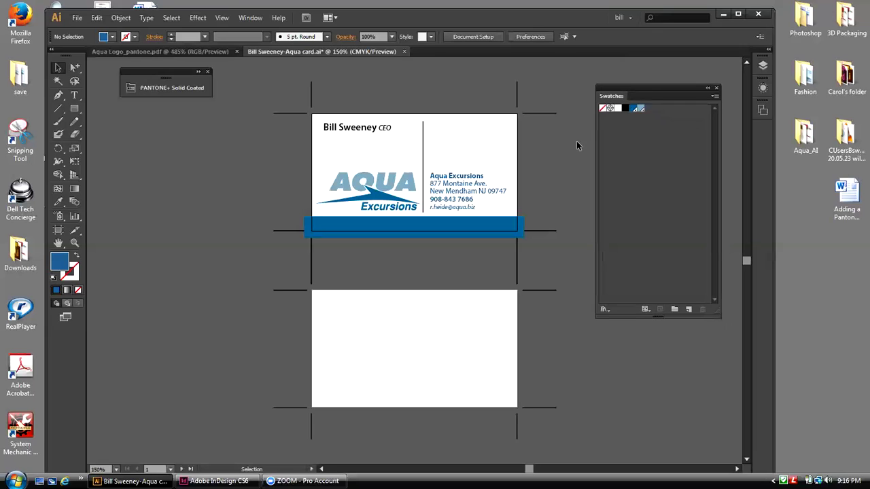
# Step: Make the address, phone and email lines black
pyautogui.doubleClick(476, 205)
pyautogui.moveTo(477, 207); pyautogui.dragTo(429, 182)
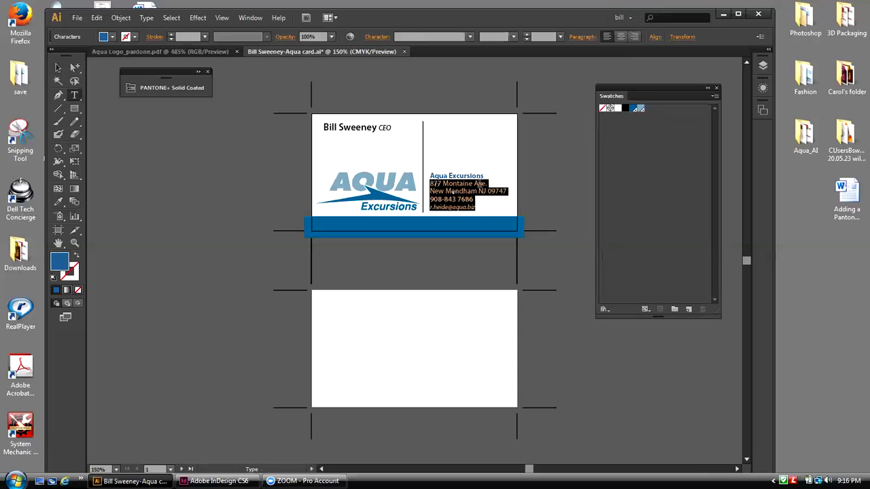
pyautogui.click(625, 108)
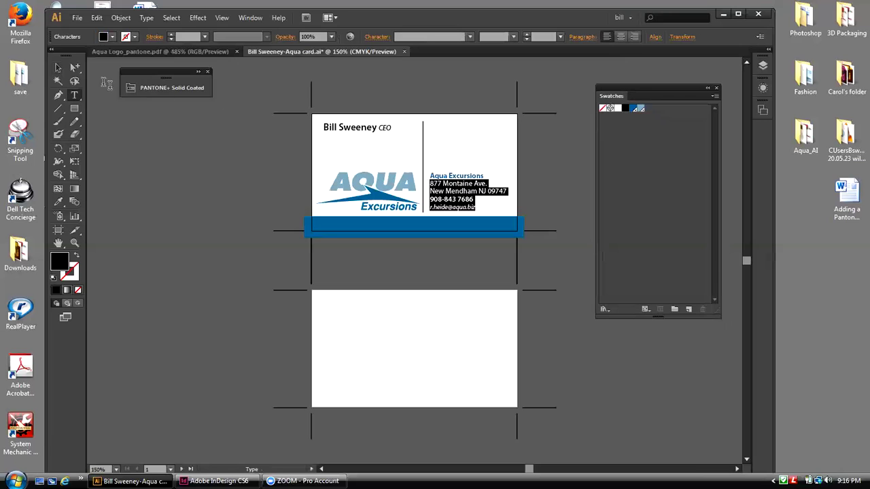
# Step: Open Save As and set the file type to Adobe PDF
pyautogui.click(58, 68)
pyautogui.click(157, 119)
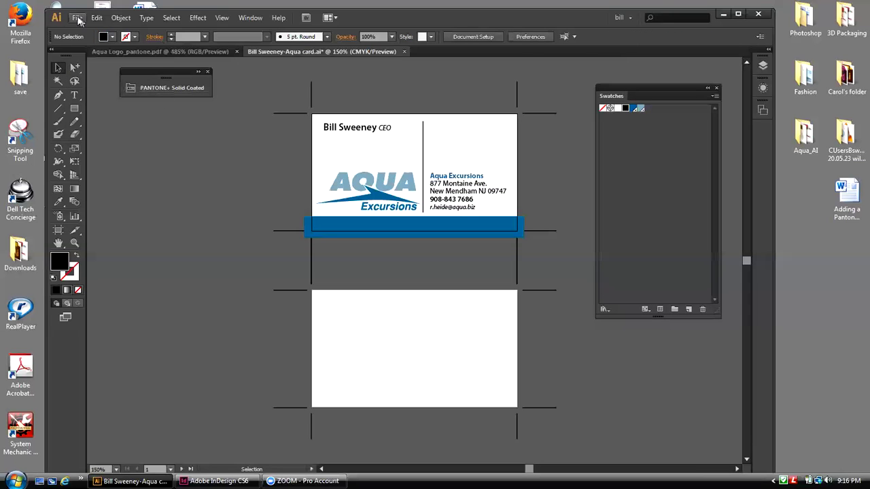
pyautogui.click(76, 18)
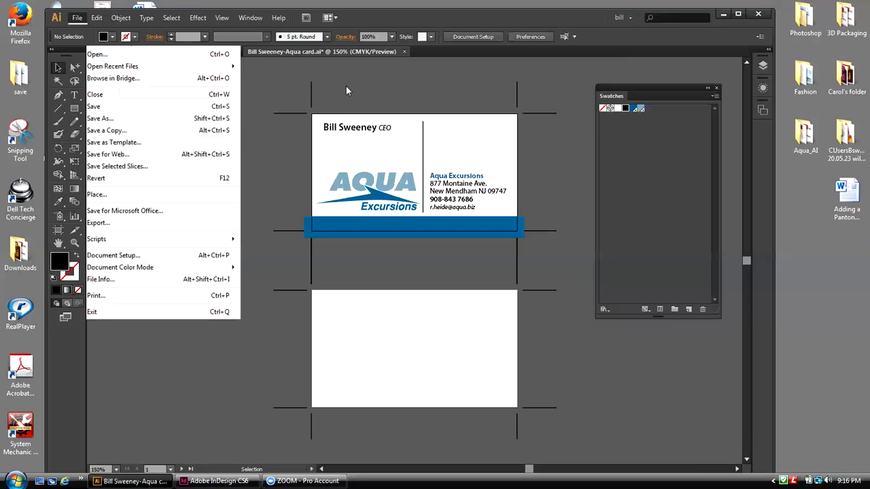
pyautogui.click(242, 107)
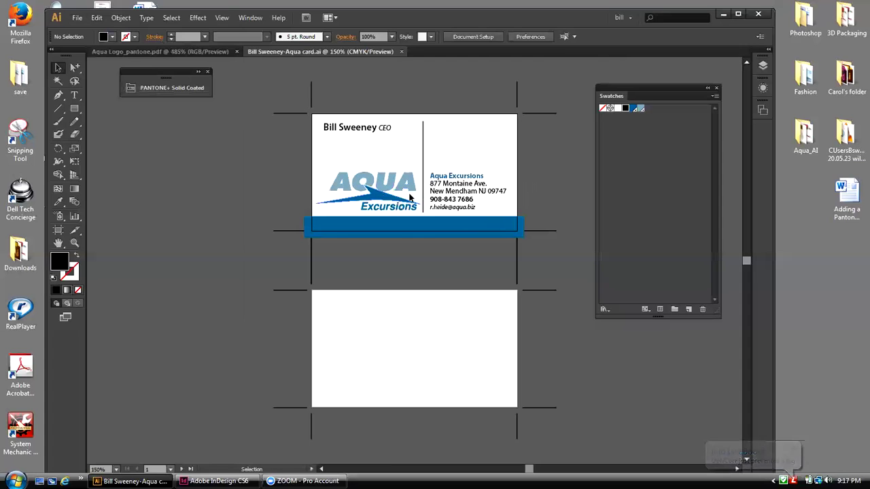
pyautogui.hotkey('alt', 'f')
pyautogui.press('a')
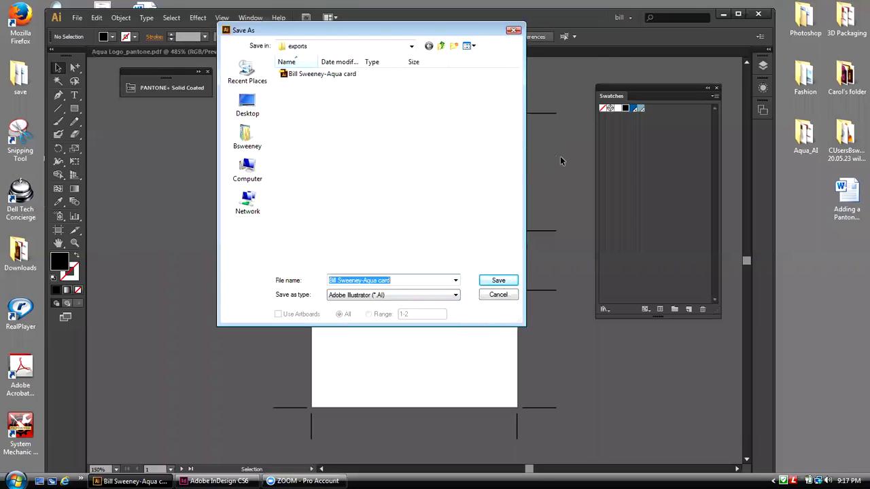
pyautogui.press('Tab')
pyautogui.hotkey('alt', 'Down')
pyautogui.press('Down')
pyautogui.press('Return')
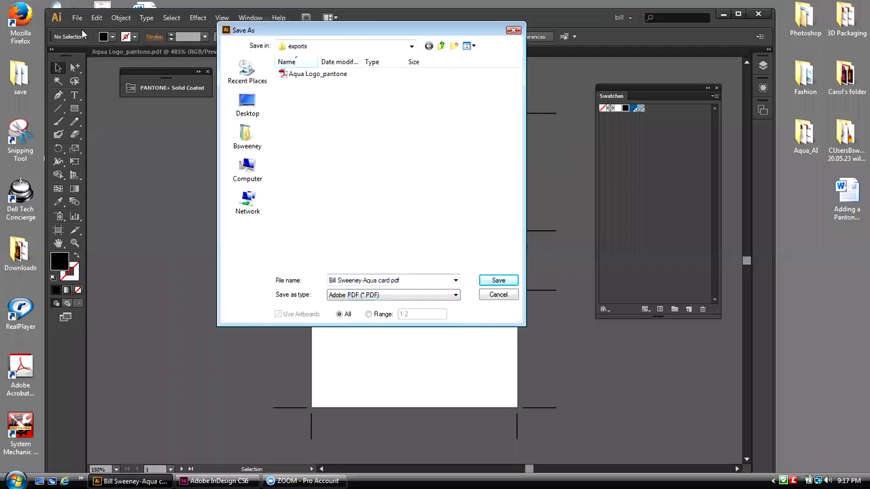
# Step: Replace 'card' with 'final' in the file name and save
pyautogui.hotkey('shift', 'Tab')
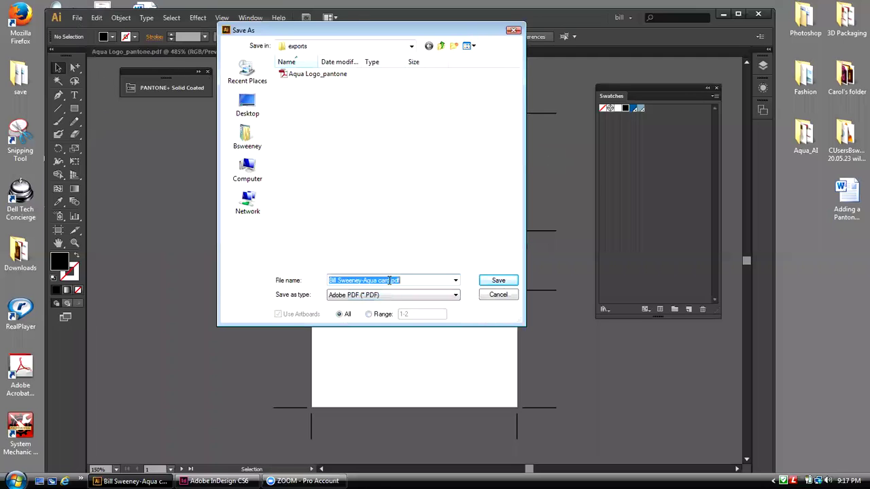
pyautogui.moveTo(390, 280)
pyautogui.mouseDown()
pyautogui.moveTo(366, 282)
pyautogui.moveTo(379, 283)
pyautogui.mouseUp()
pyautogui.write('fin')
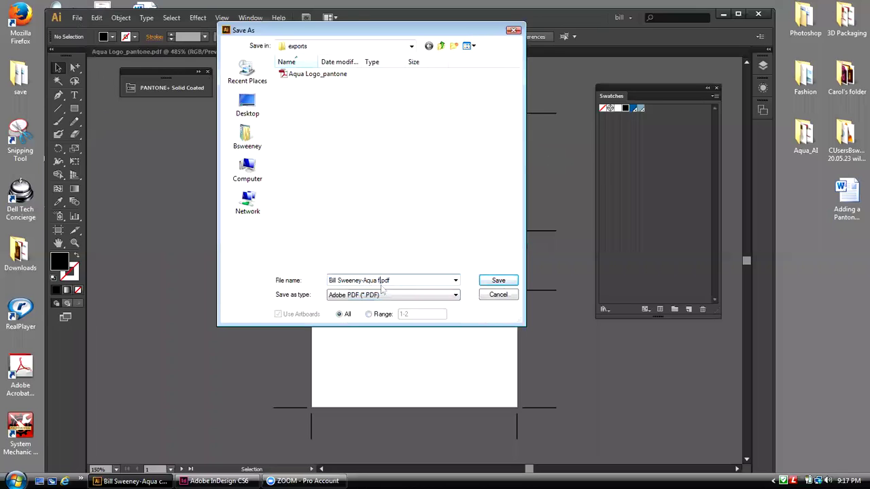
pyautogui.write('al')
pyautogui.click(491, 281)
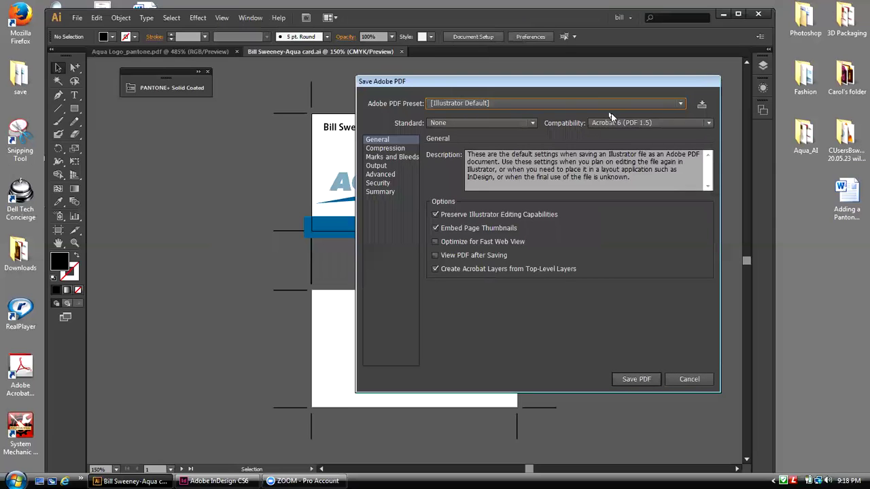
# Step: Choose the [Press Quality] preset and keep Acrobat 5 (PDF 1.4) compatibility
pyautogui.click(680, 104)
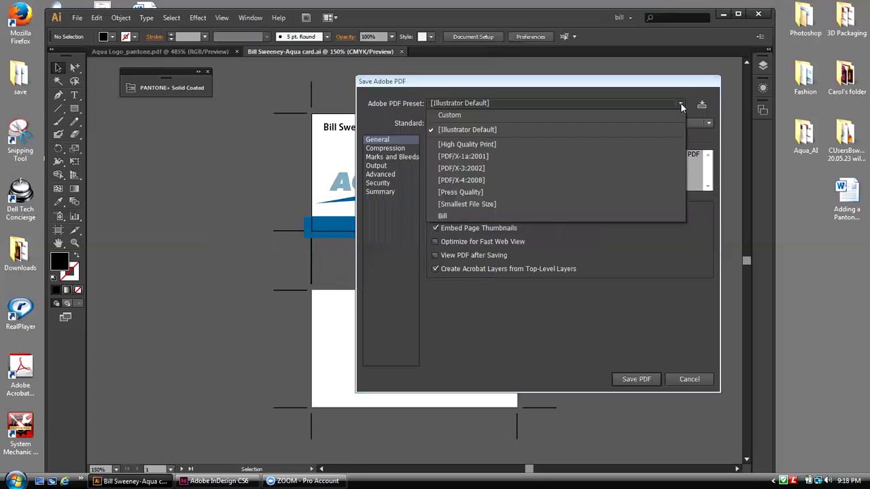
pyautogui.click(482, 193)
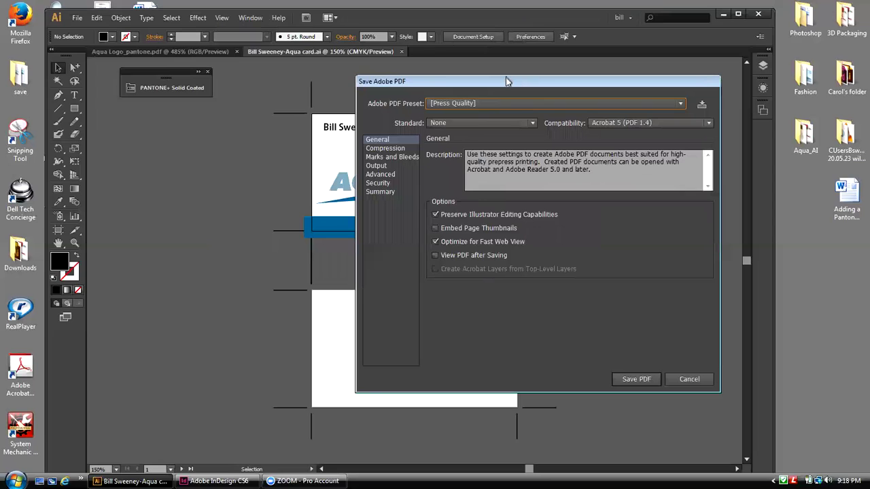
pyautogui.moveTo(506, 81); pyautogui.dragTo(528, 78)
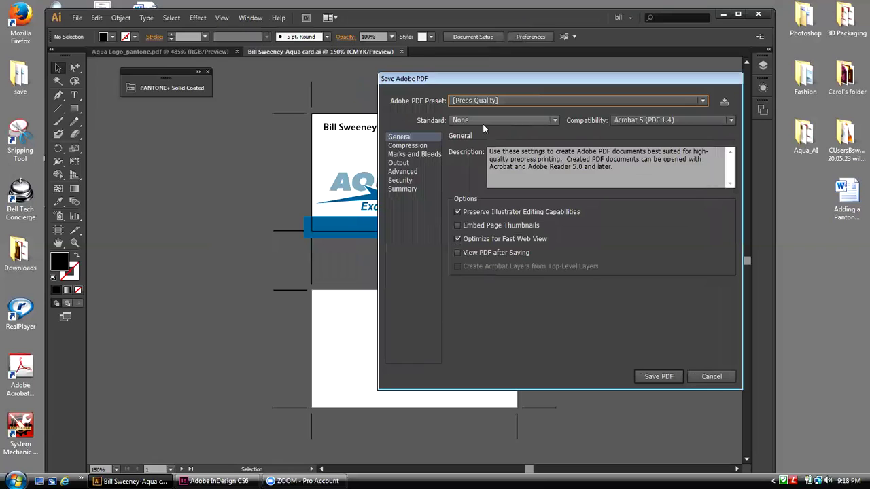
pyautogui.click(731, 122)
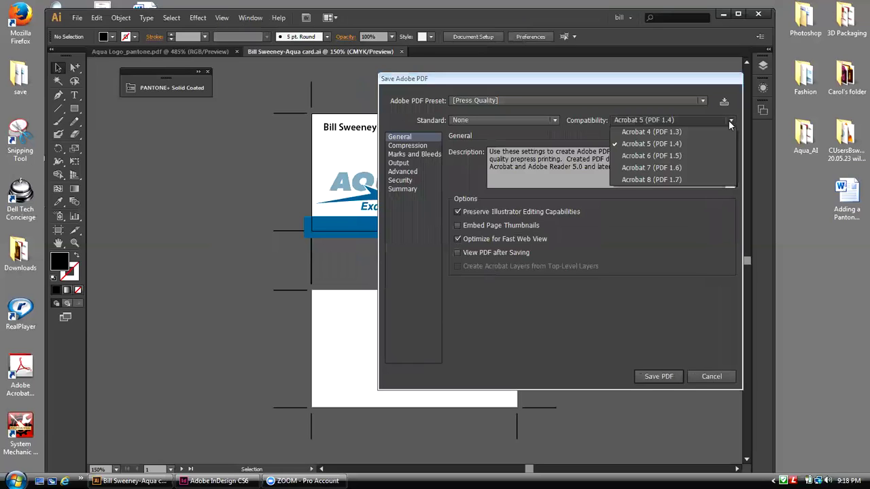
pyautogui.click(731, 124)
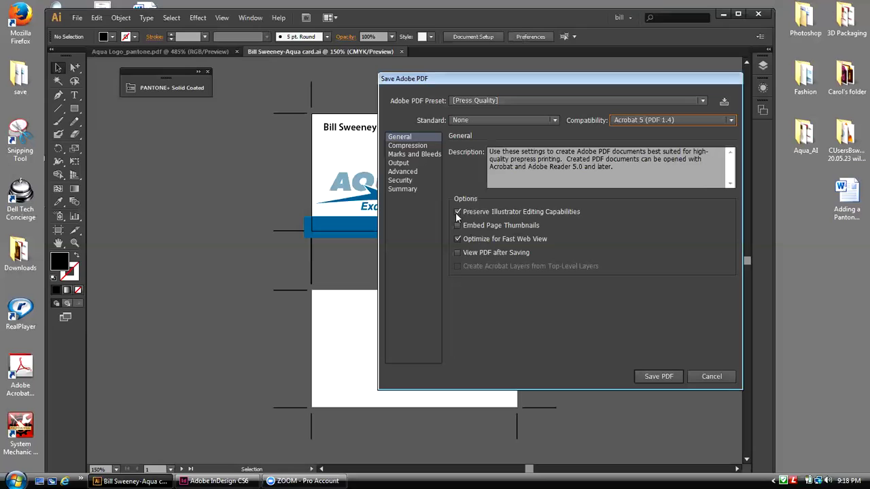
# Step: Turn on Use Document Bleed Settings under Marks and Bleeds and save the PDF
pyautogui.click(420, 155)
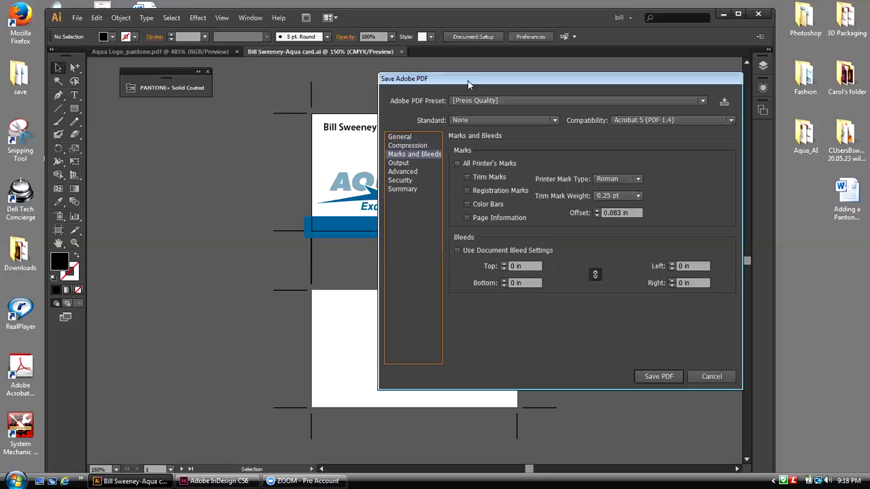
pyautogui.moveTo(468, 84); pyautogui.dragTo(591, 74)
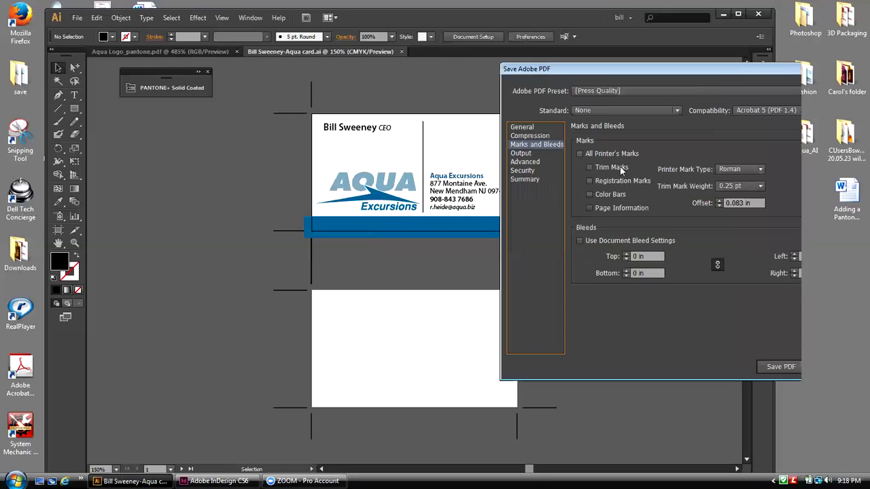
pyautogui.click(579, 241)
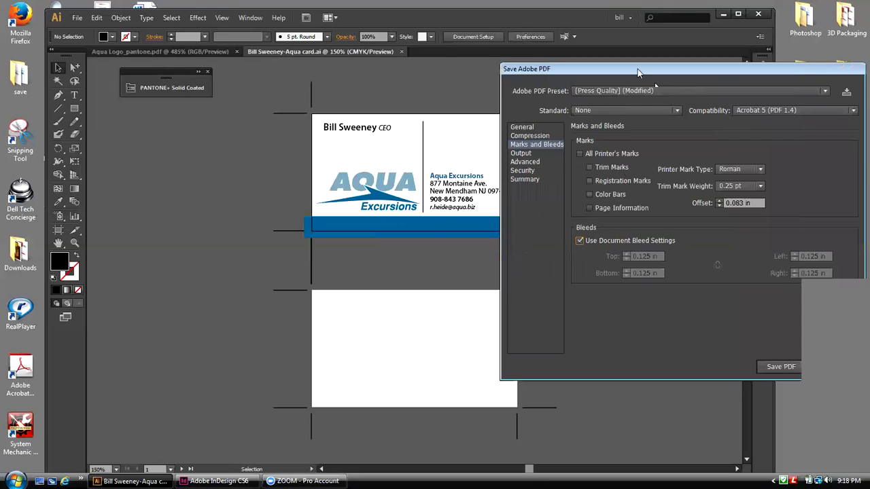
pyautogui.moveTo(637, 69); pyautogui.dragTo(498, 63)
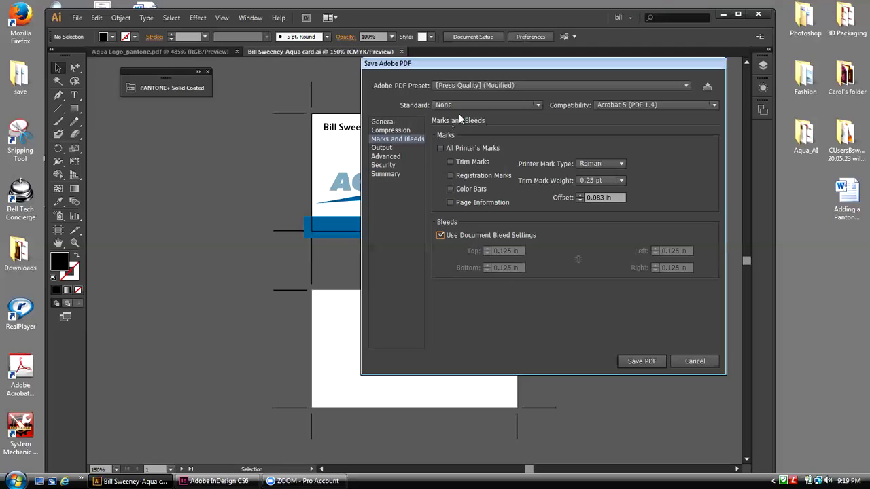
pyautogui.click(657, 362)
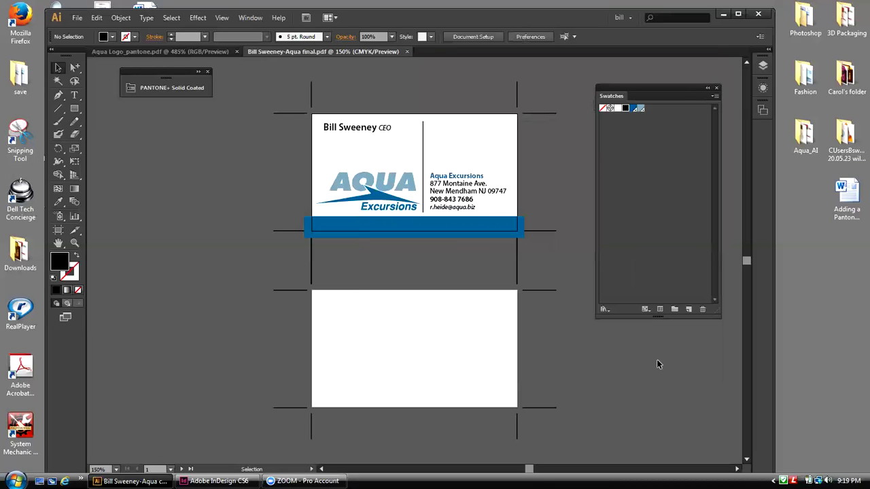
# Step: Minimize Illustrator, open the desktop exports folder and pick the Aqua final PDF
pyautogui.click(724, 16)
pyautogui.doubleClick(144, 133)
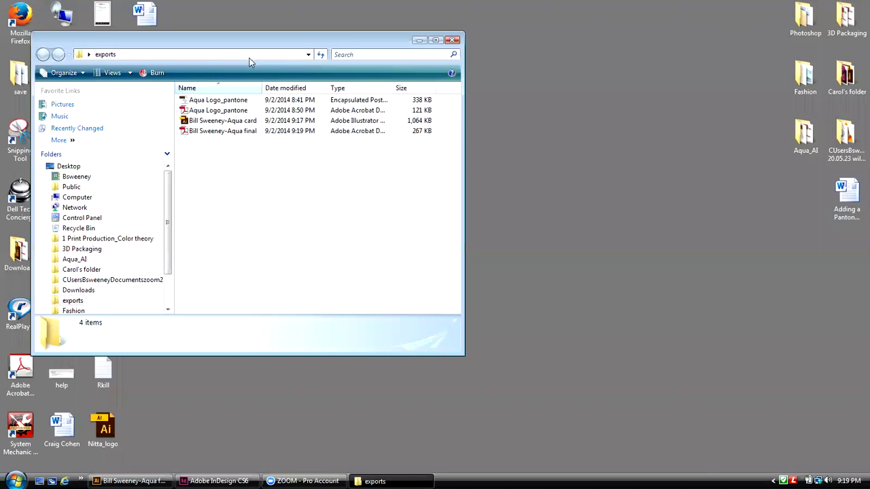
pyautogui.moveTo(242, 41); pyautogui.dragTo(423, 32)
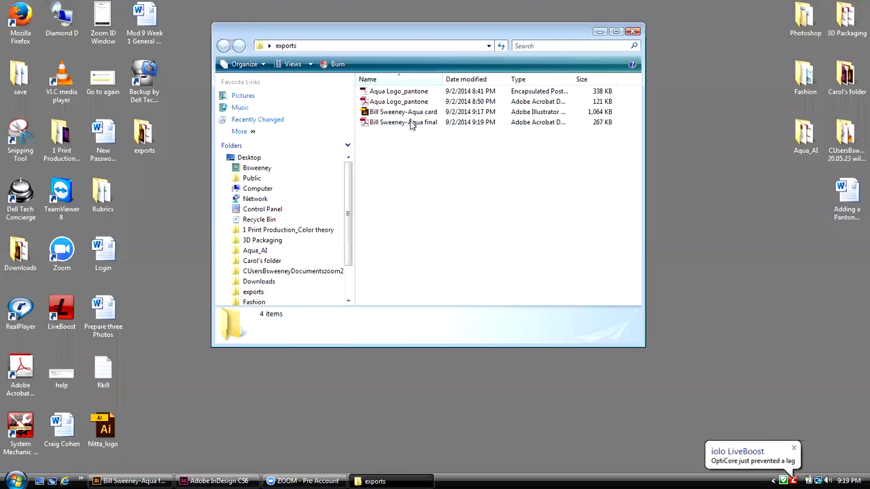
pyautogui.click(410, 123)
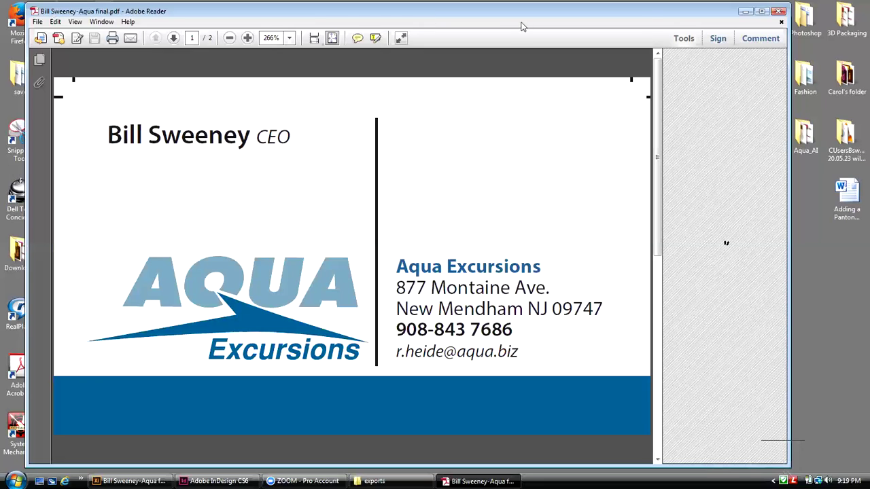
# Step: Close the PDF in Adobe Reader and bring Illustrator back to the front
pyautogui.click(779, 12)
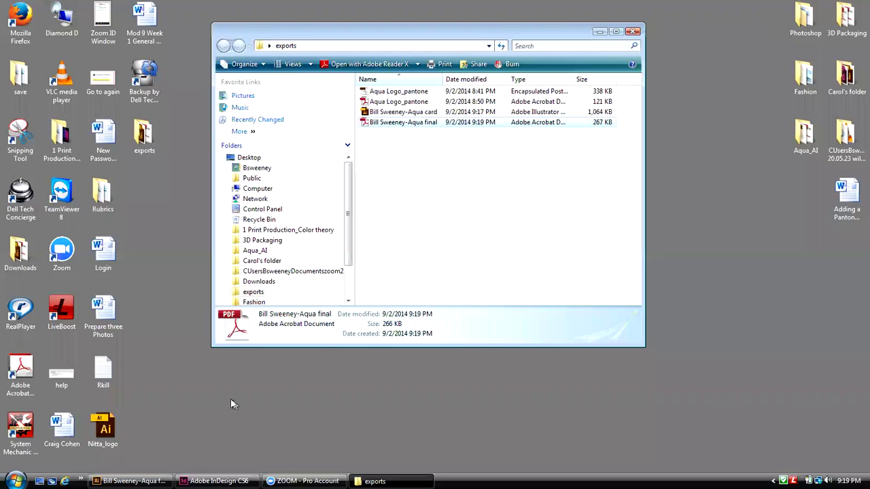
pyautogui.click(162, 478)
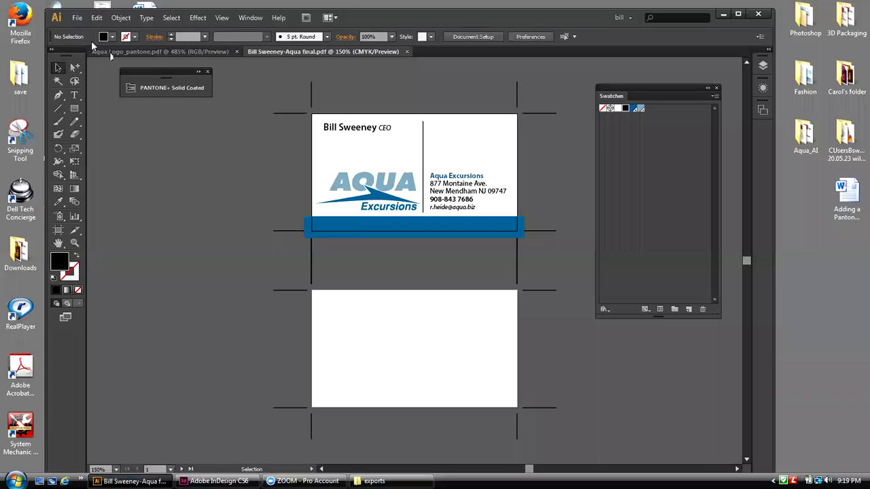
# Step: Start saving a copy of the card as PDF, keeping its file name
pyautogui.click(78, 19)
pyautogui.click(104, 131)
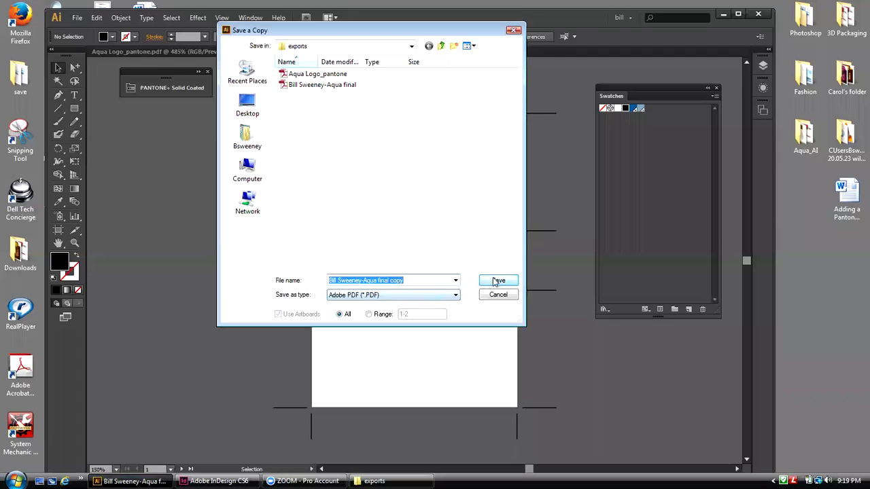
pyautogui.click(493, 284)
pyautogui.click(404, 281)
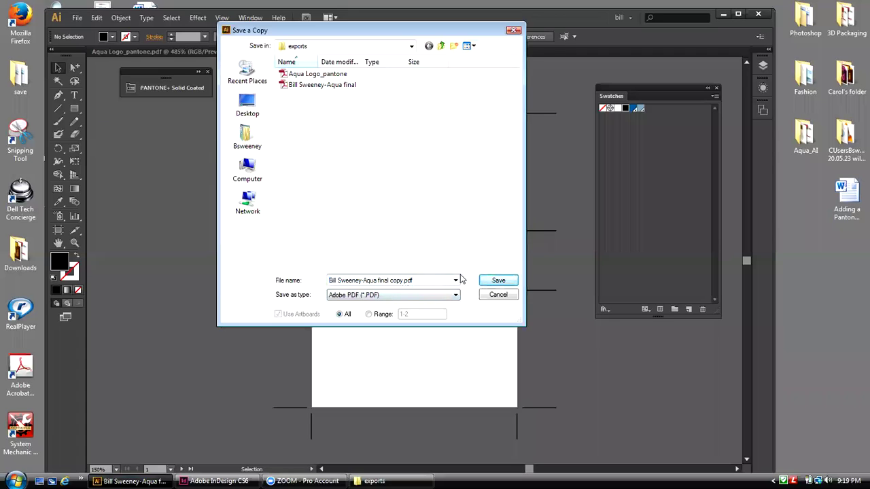
pyautogui.click(499, 283)
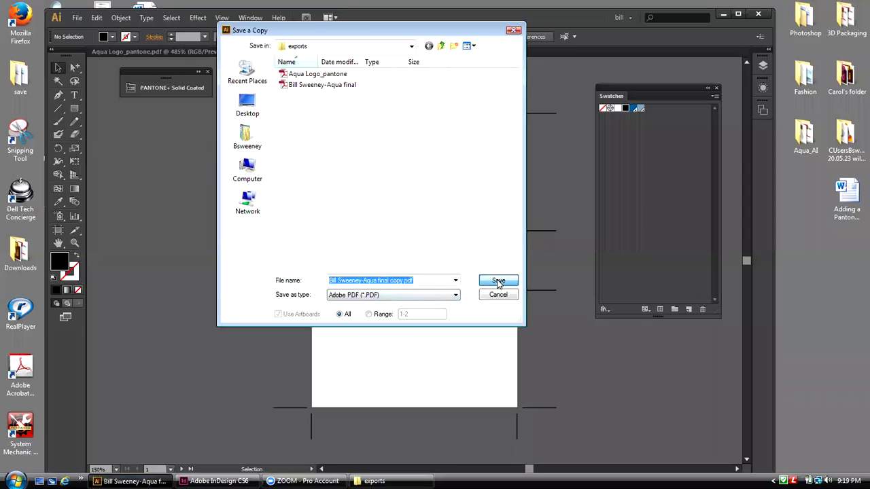
pyautogui.click(498, 281)
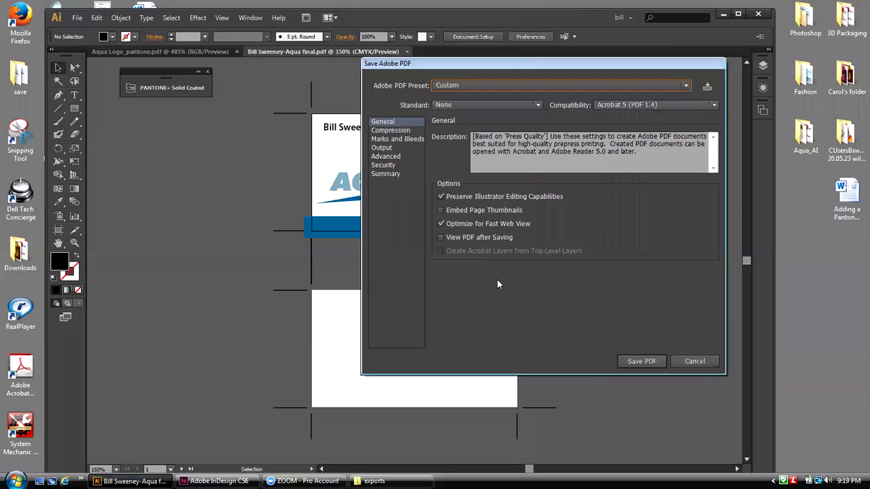
# Step: In Marks and Bleeds, drop document bleed, enable All Printer's Marks, and save the copy
pyautogui.click(393, 139)
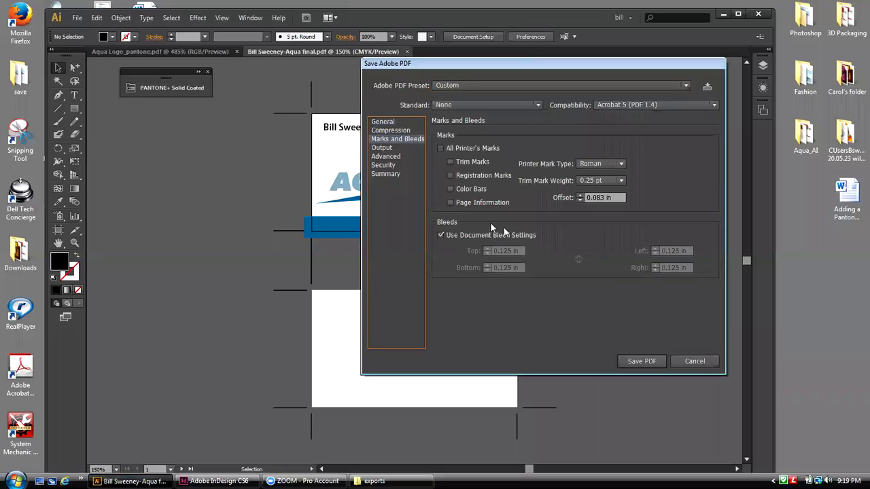
pyautogui.click(441, 235)
pyautogui.click(440, 148)
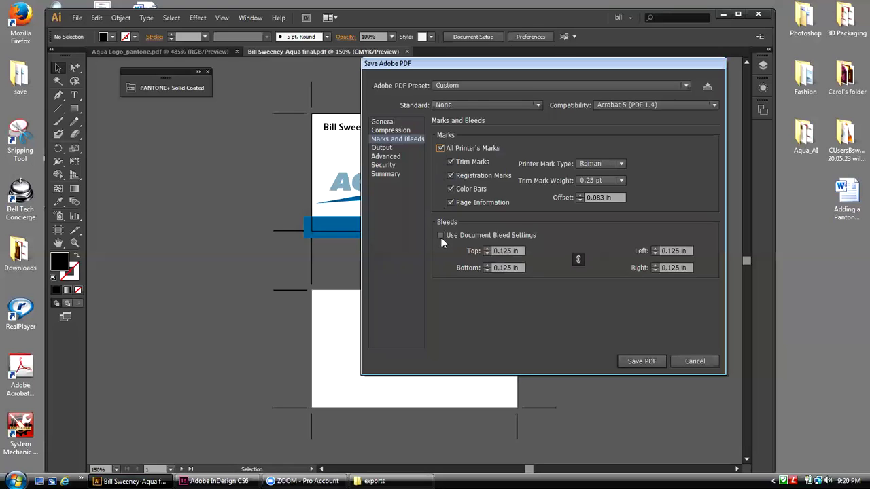
pyautogui.click(650, 362)
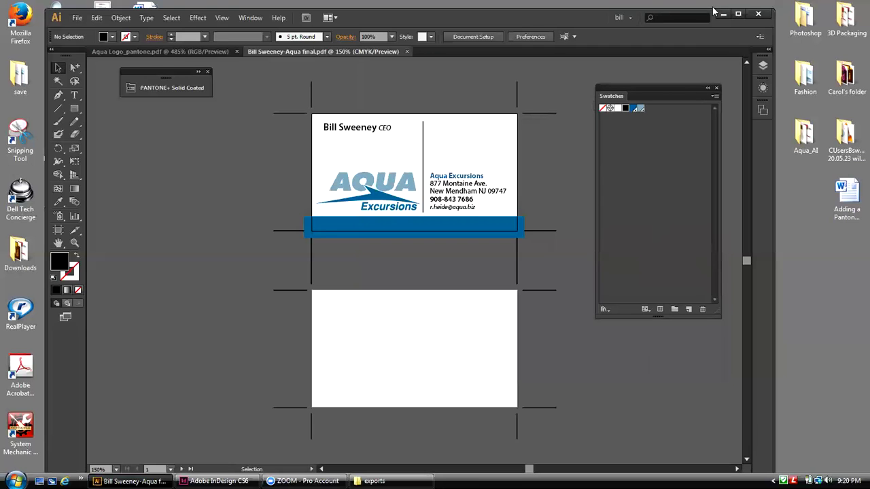
# Step: Open the exported PDF copy from the exports folder in Reader to check its printer's marks and colour bars, then close it
pyautogui.click(723, 13)
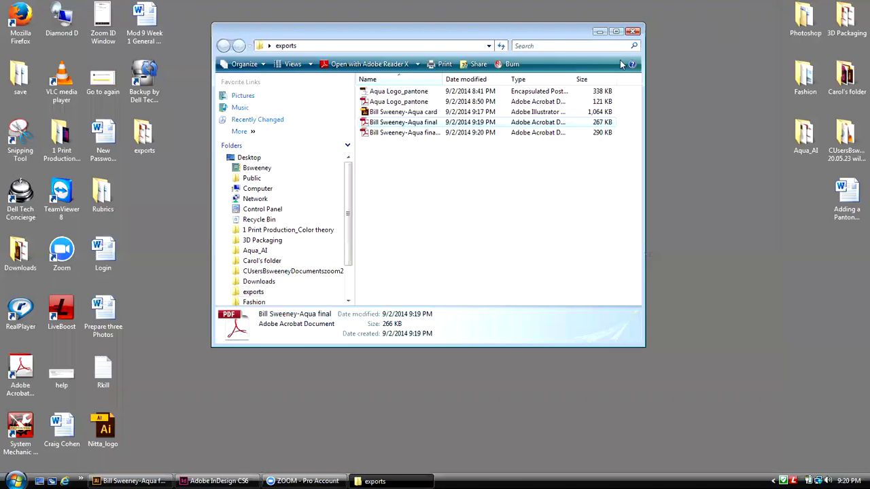
pyautogui.doubleClick(429, 133)
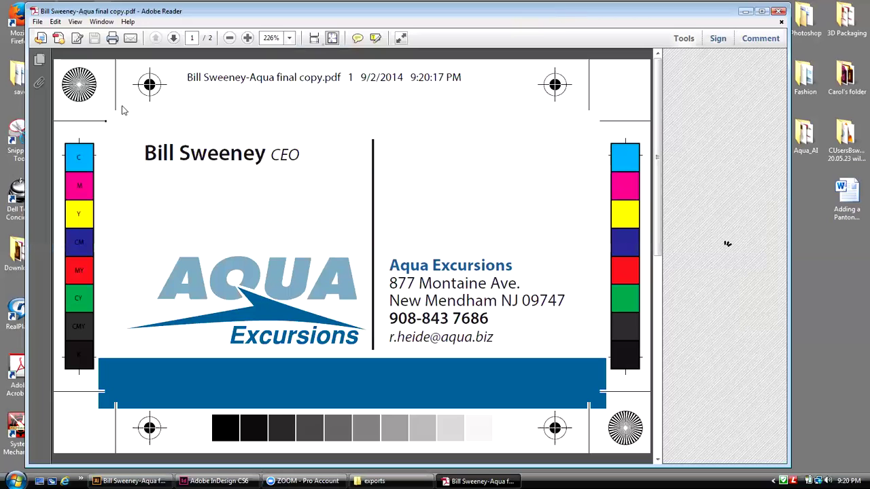
pyautogui.click(780, 15)
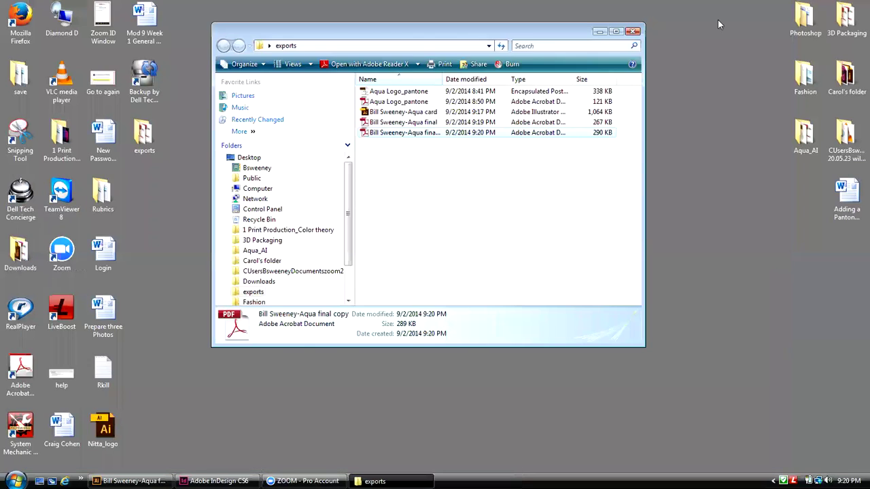
pyautogui.click(629, 30)
# Step: Return to the card in Illustrator and choose File > Save As
pyautogui.click(129, 481)
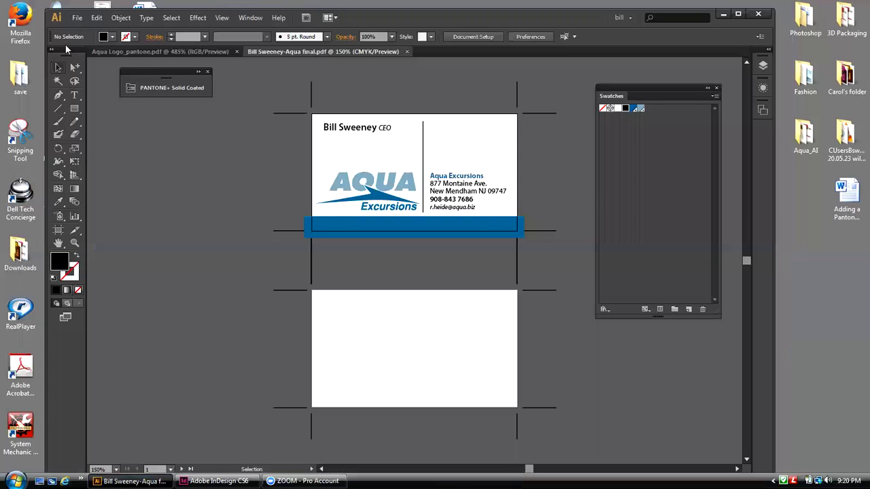
pyautogui.click(77, 17)
pyautogui.click(110, 120)
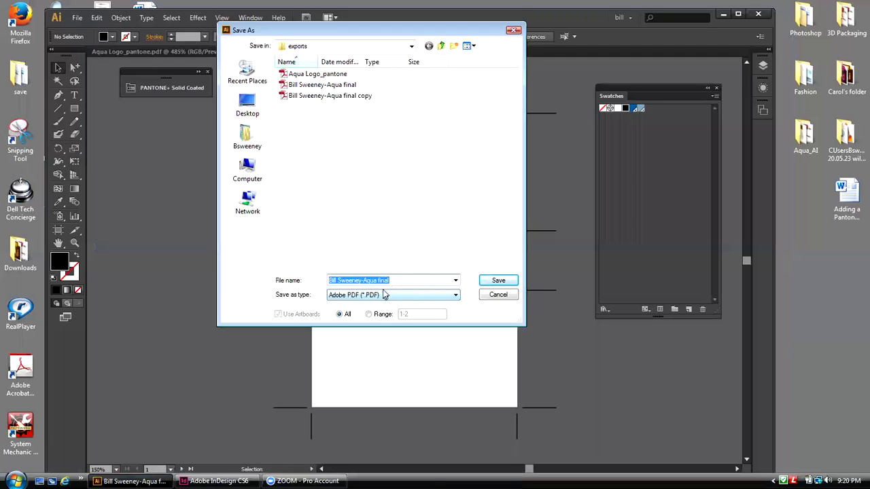
# Step: Append _3 to the file name so it ends in final_3 and save it as Adobe PDF
pyautogui.click(416, 281)
pyautogui.write('_3')
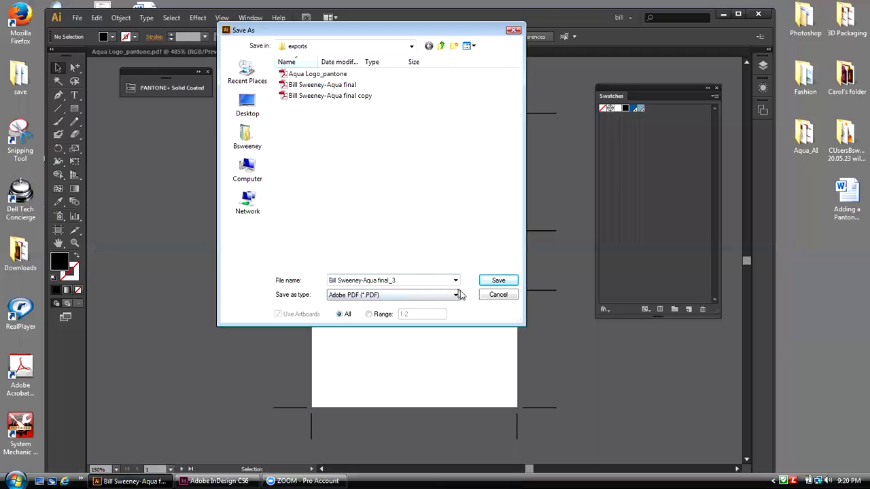
pyautogui.click(493, 283)
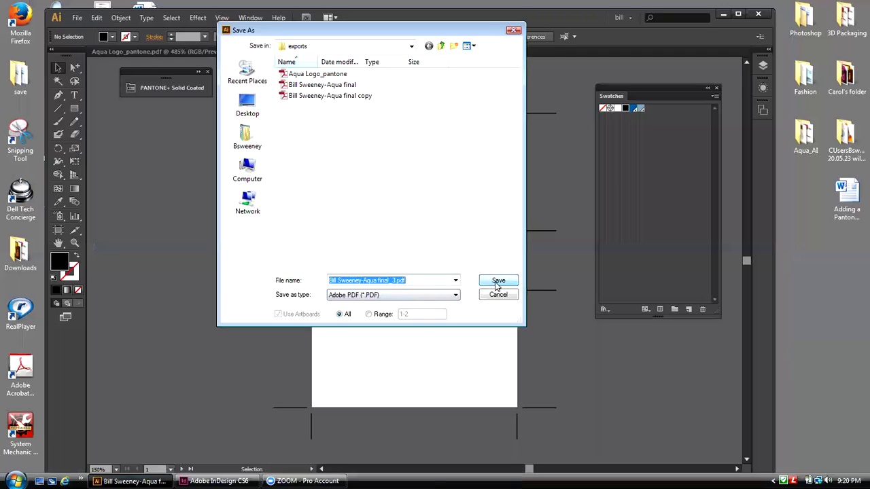
pyautogui.click(495, 283)
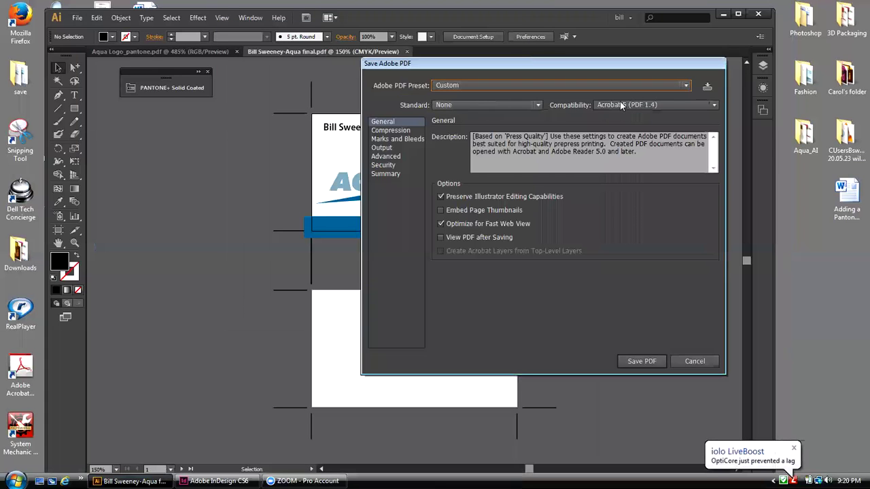
# Step: Save the PDF with [Press Quality], all printer's marks except Color Bars, keeping Registration Marks
pyautogui.click(685, 87)
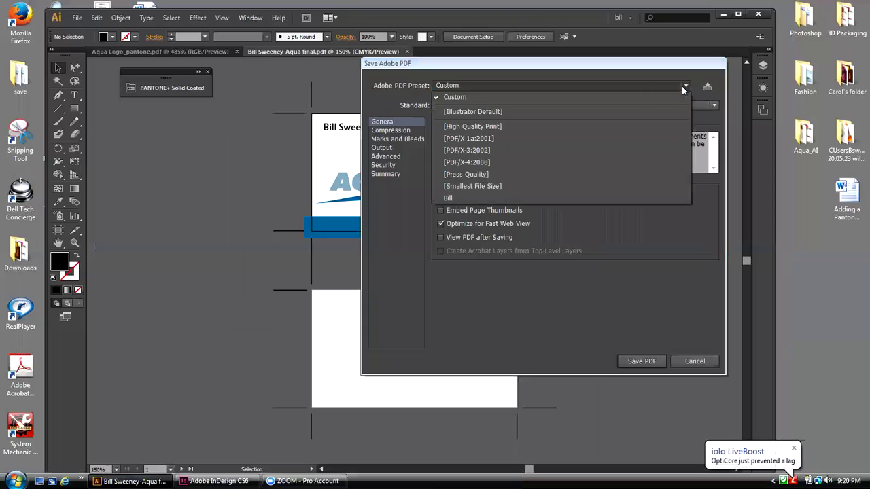
pyautogui.click(471, 175)
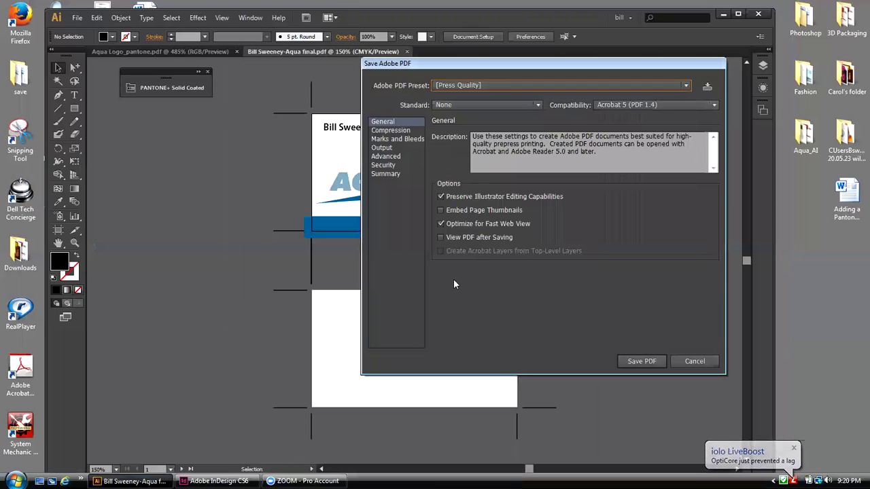
pyautogui.click(381, 139)
pyautogui.click(440, 148)
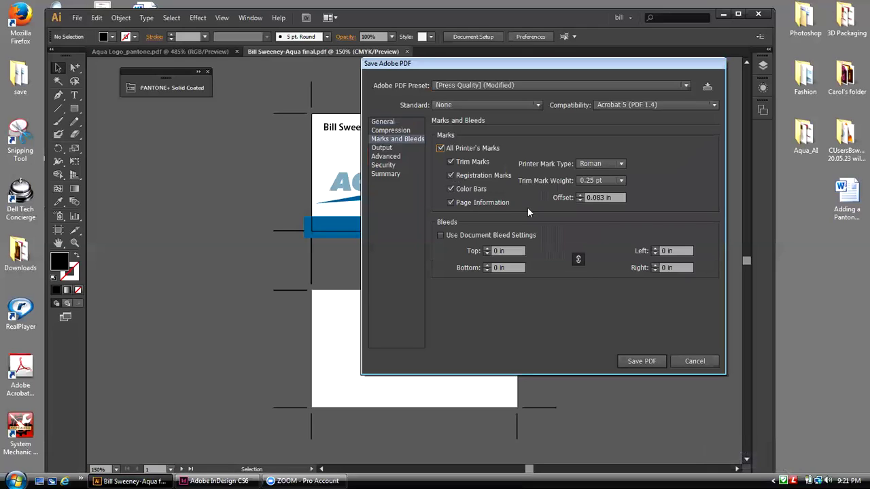
pyautogui.click(450, 189)
pyautogui.click(451, 174)
pyautogui.click(649, 362)
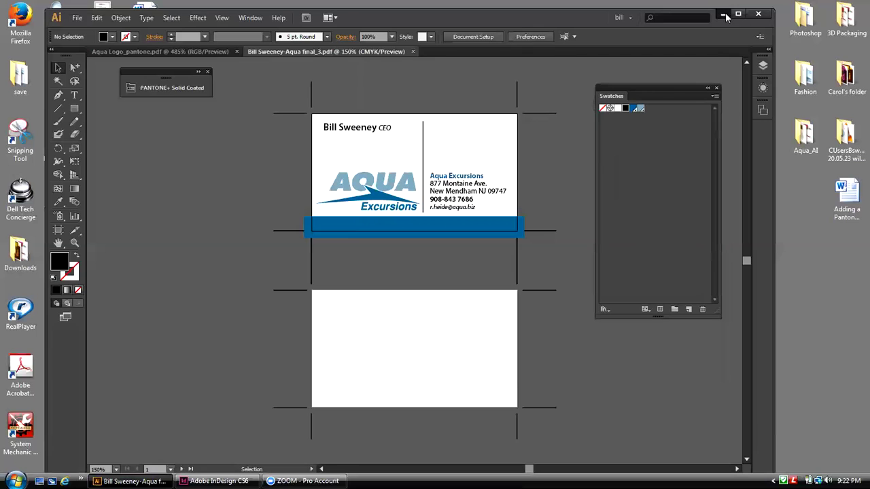
# Step: Open the final_3 PDF from the exports folder in Reader to confirm trim and registration marks, then close it
pyautogui.click(724, 14)
pyautogui.doubleClick(144, 133)
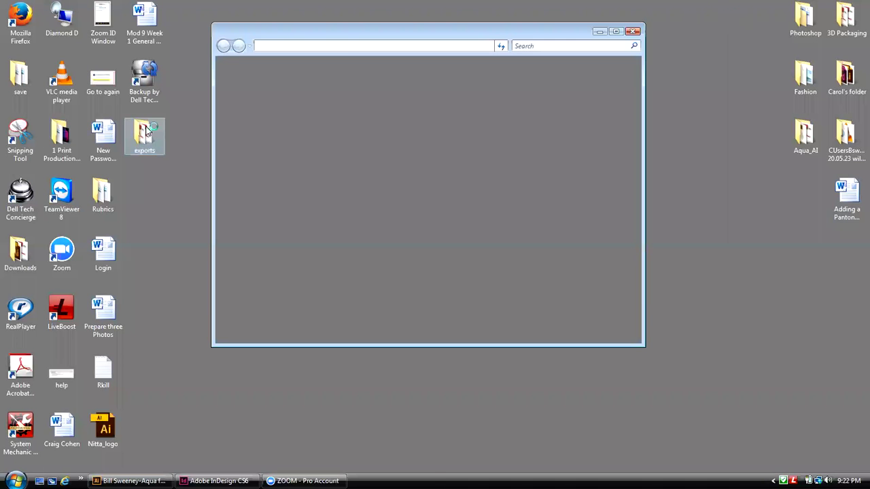
pyautogui.click(404, 144)
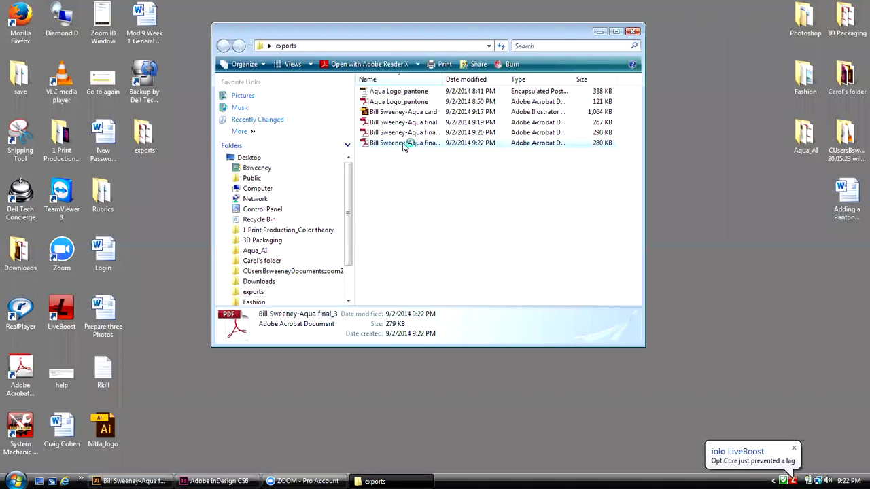
pyautogui.doubleClick(404, 144)
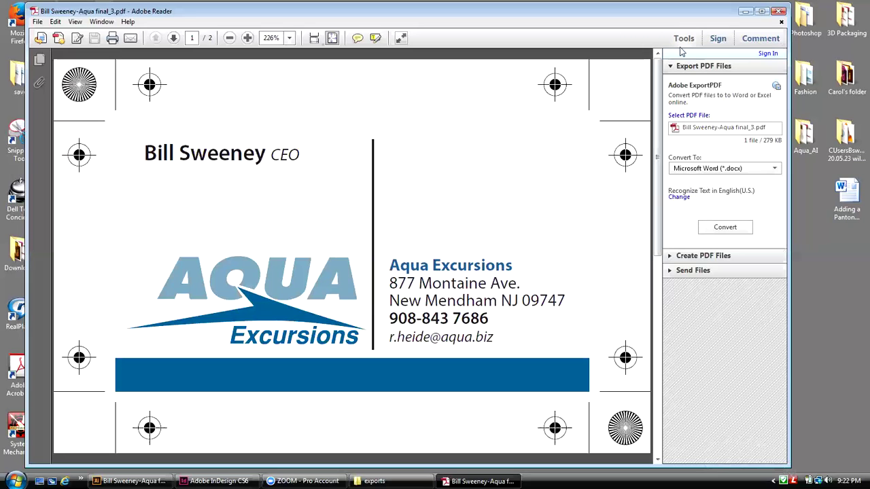
pyautogui.click(779, 13)
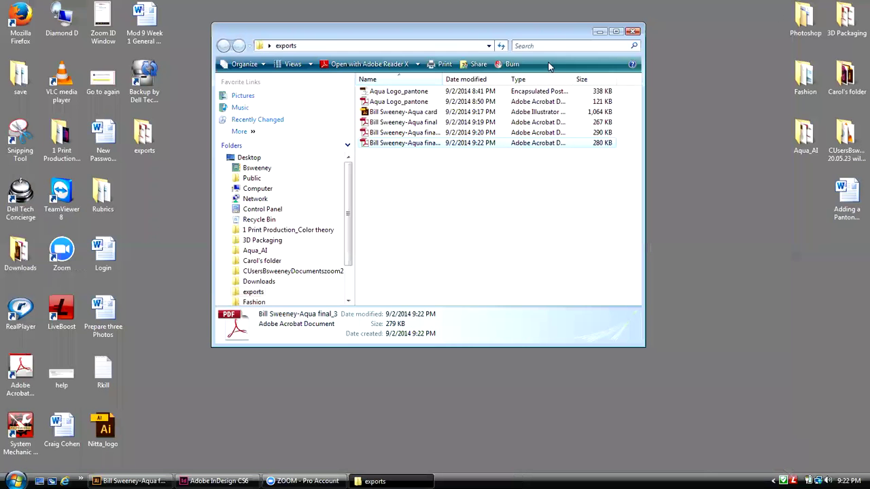
# Step: Close the exports folder window and bring InDesign CS6 to the front
pyautogui.click(633, 32)
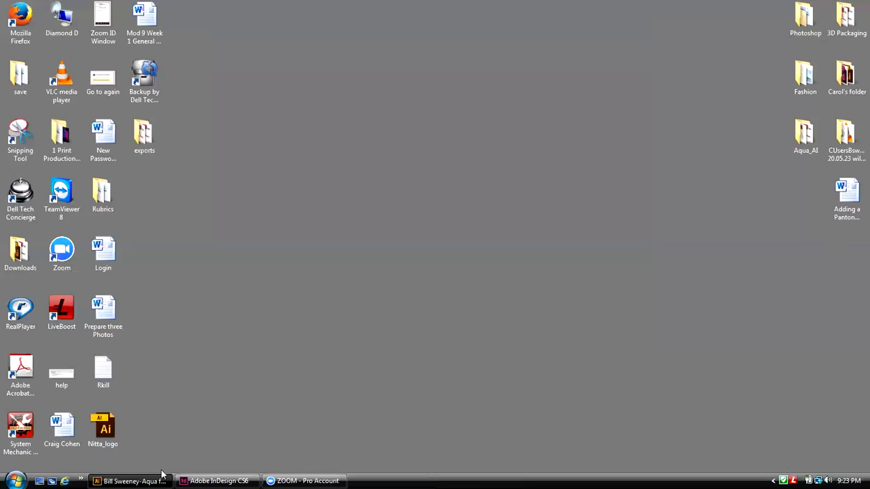
pyautogui.click(216, 478)
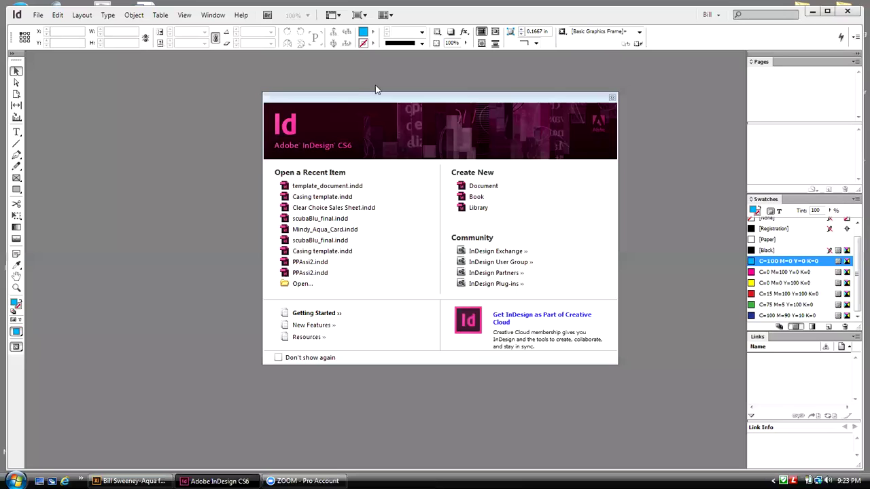
# Step: Restore and shrink the InDesign window so the desktop icons show beside it
pyautogui.doubleClick(543, 10)
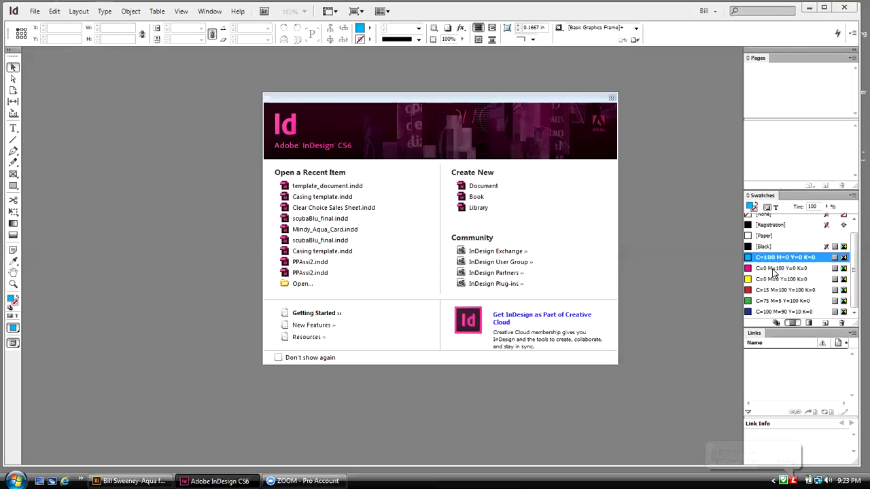
pyautogui.doubleClick(671, 17)
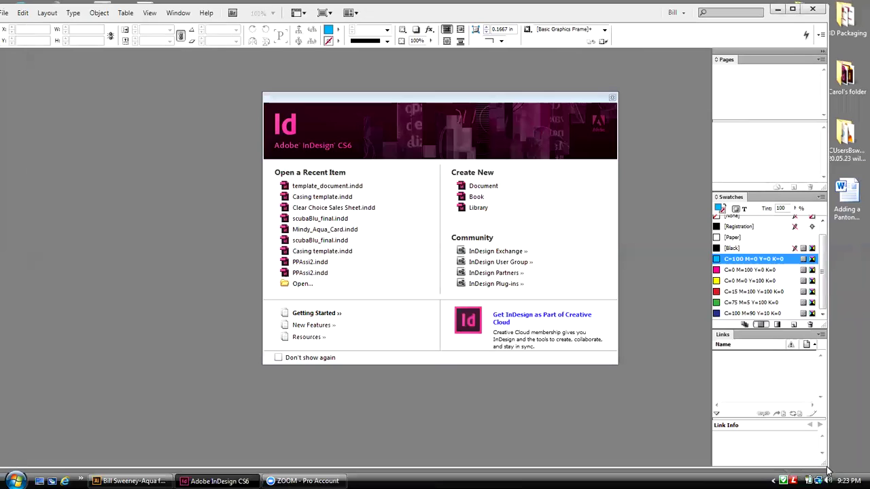
pyautogui.moveTo(828, 470); pyautogui.dragTo(807, 442)
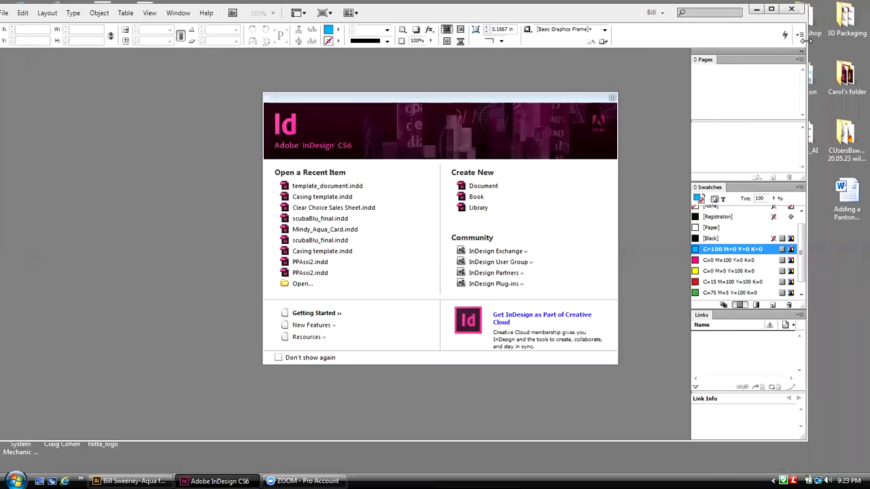
pyautogui.moveTo(805, 41); pyautogui.dragTo(768, 41)
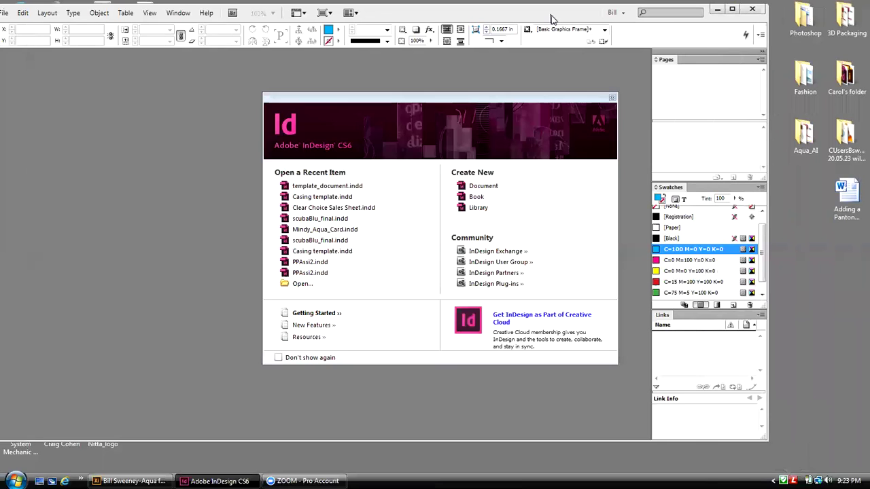
pyautogui.moveTo(552, 18); pyautogui.dragTo(588, 21)
# Step: Move the Welcome screen to the left
pyautogui.click(478, 106)
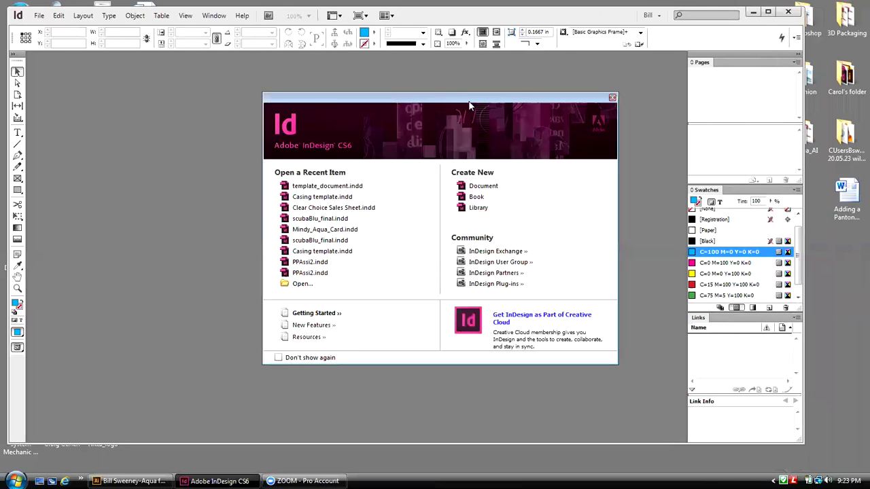
pyautogui.moveTo(469, 105); pyautogui.dragTo(307, 102)
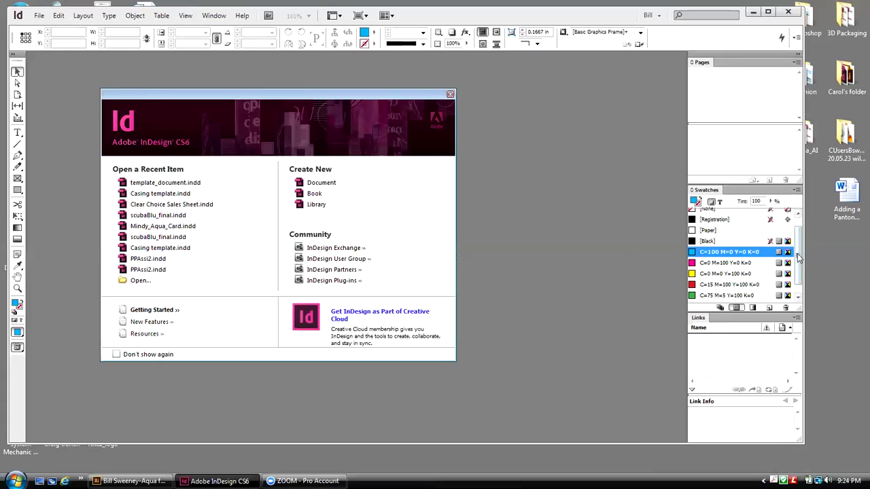
pyautogui.moveTo(799, 257); pyautogui.dragTo(799, 267)
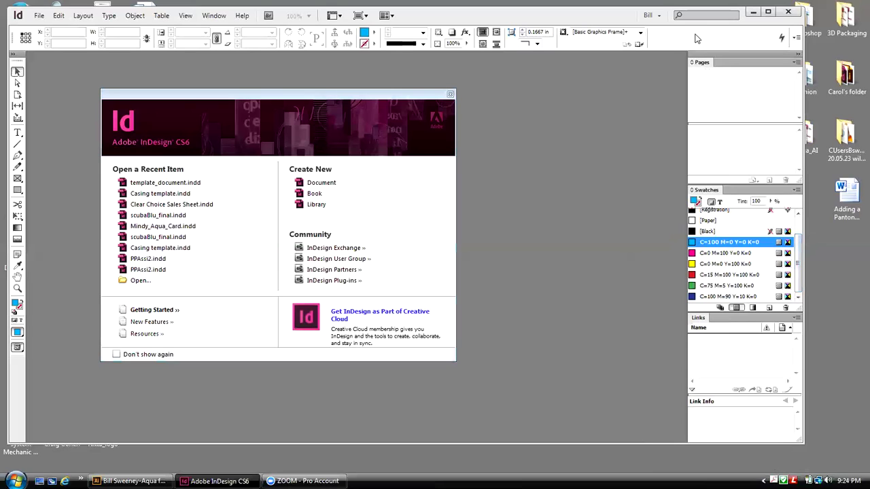
pyautogui.click(654, 15)
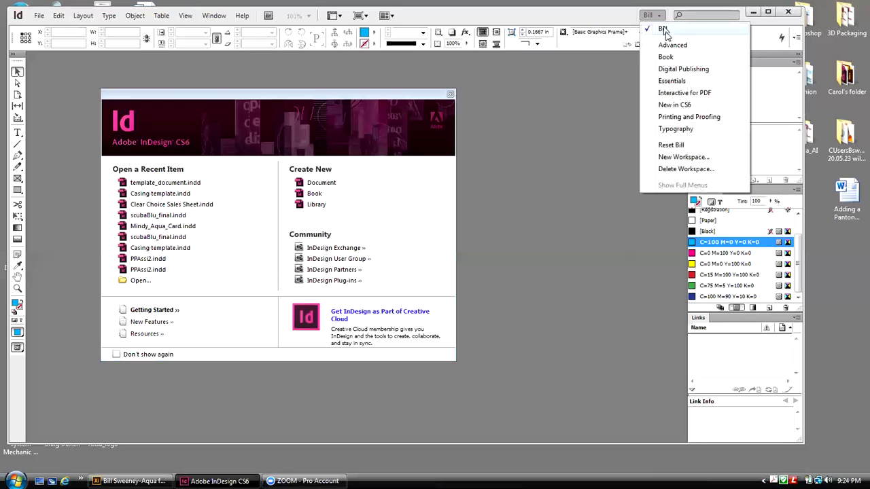
pyautogui.click(666, 68)
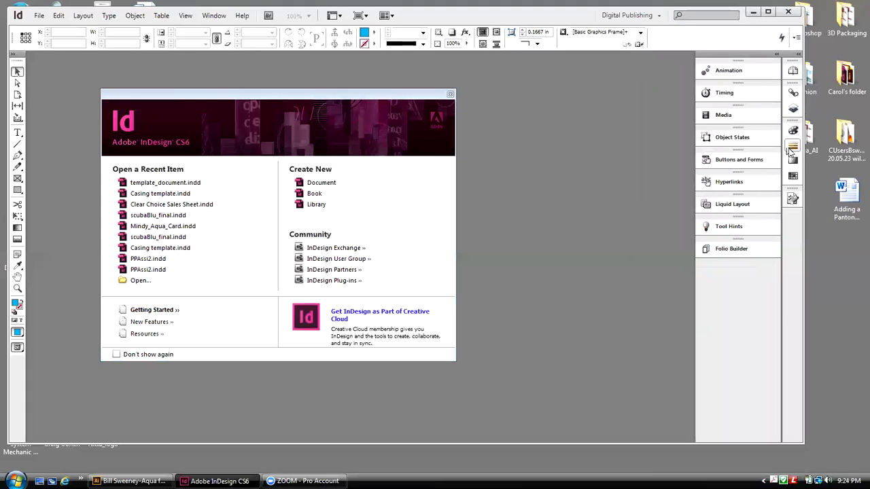
pyautogui.click(659, 16)
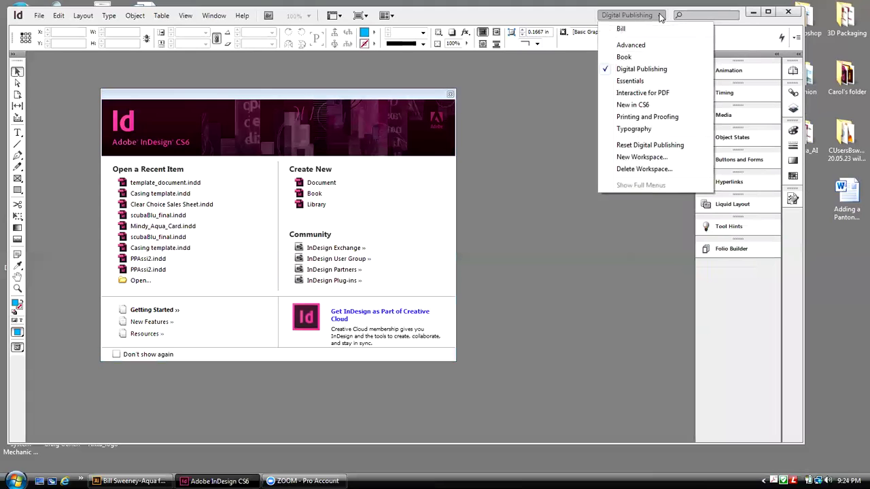
pyautogui.click(630, 29)
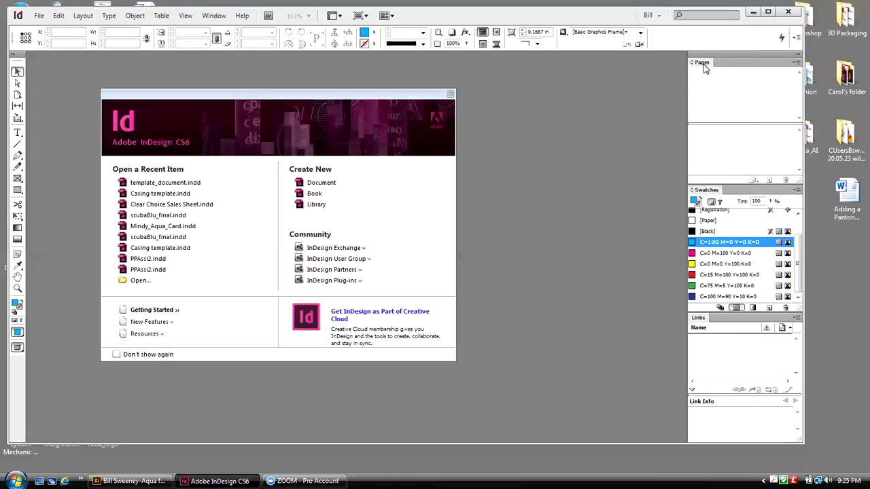
# Step: Switch to the Advanced workspace, pull out Pages, Links and Swatches, and close the remaining panel stack
pyautogui.click(654, 16)
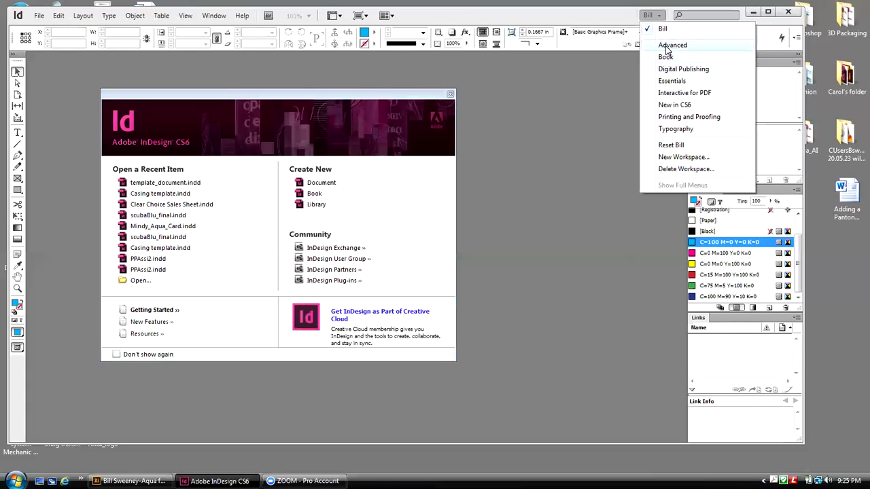
pyautogui.click(666, 46)
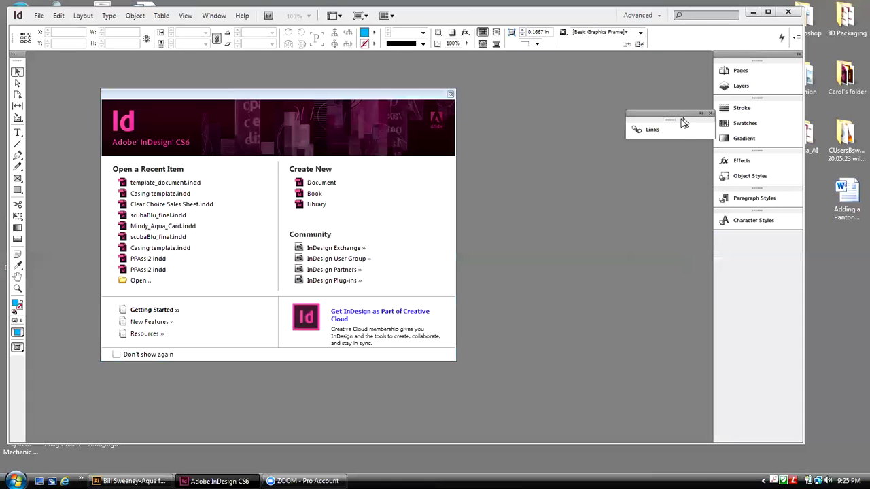
pyautogui.moveTo(669, 112); pyautogui.dragTo(567, 111)
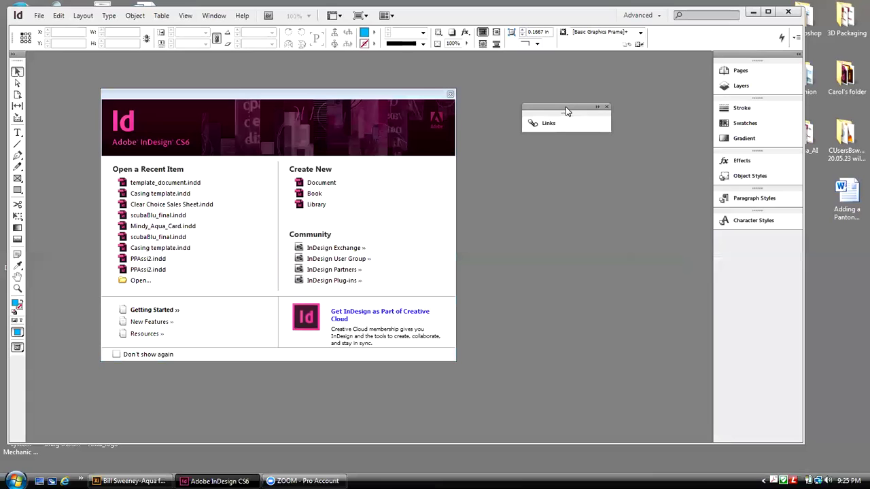
pyautogui.moveTo(742, 73); pyautogui.dragTo(572, 91)
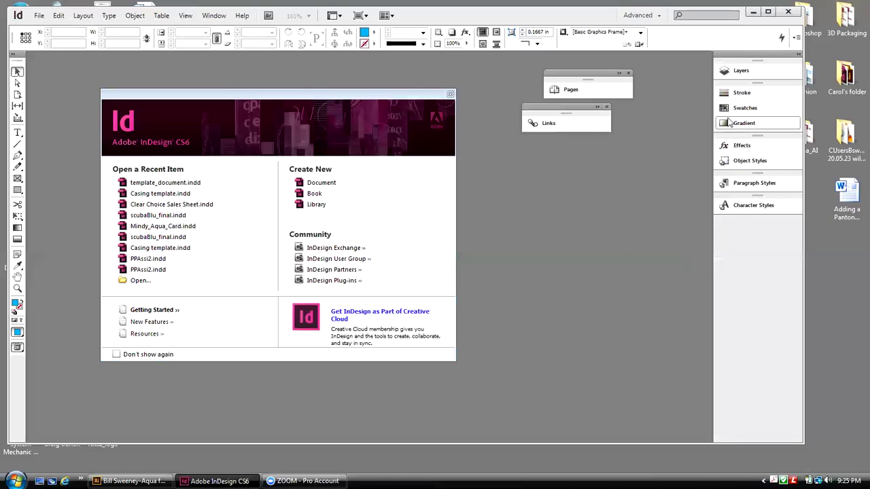
pyautogui.moveTo(746, 108); pyautogui.dragTo(565, 163)
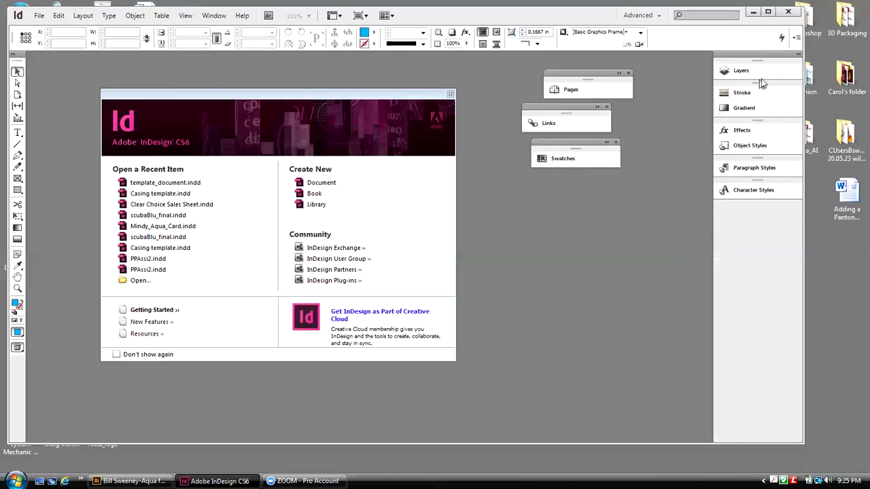
pyautogui.moveTo(769, 68); pyautogui.dragTo(744, 91)
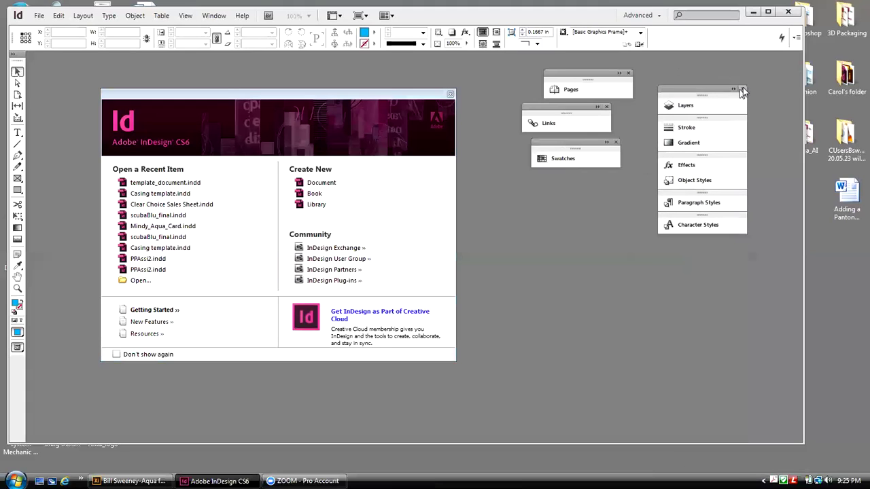
pyautogui.click(743, 89)
# Step: Dock Pages, Links and Swatches together as one stack at the right
pyautogui.moveTo(580, 68); pyautogui.dragTo(750, 60)
pyautogui.moveTo(562, 108); pyautogui.dragTo(724, 118)
pyautogui.moveTo(573, 147); pyautogui.dragTo(753, 112)
pyautogui.moveTo(751, 59); pyautogui.dragTo(751, 54)
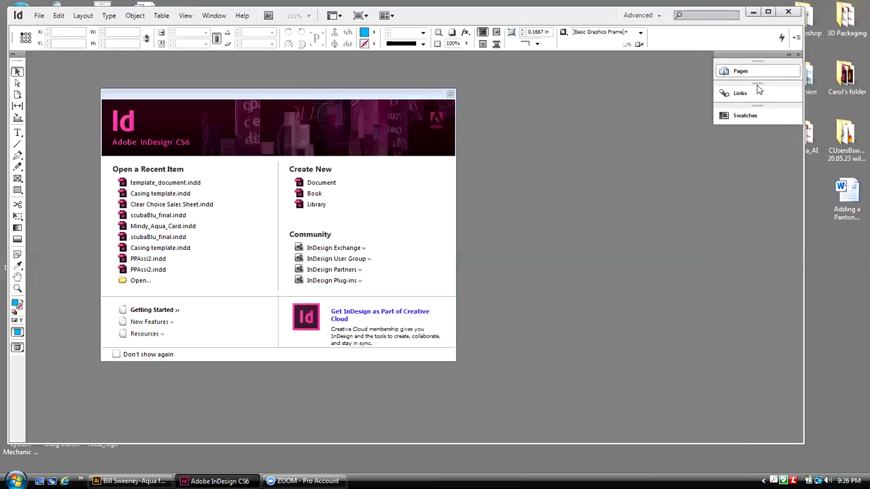
# Step: Look through the Window menu's panel list and close the menus without changes
pyautogui.click(211, 17)
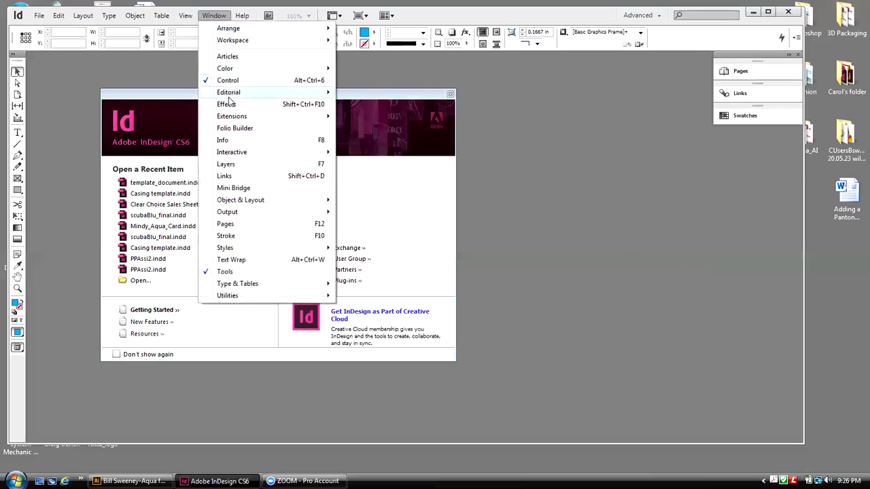
pyautogui.press('Escape')
pyautogui.click(188, 16)
pyautogui.click(216, 19)
pyautogui.click(242, 15)
# Step: Save the panel arrangement as a new workspace, entering the user's name as its name
pyautogui.click(662, 16)
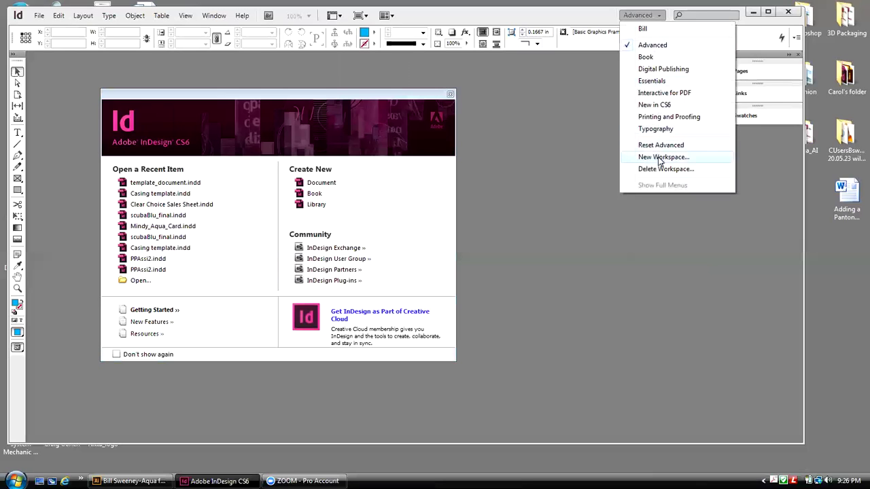
pyautogui.click(659, 158)
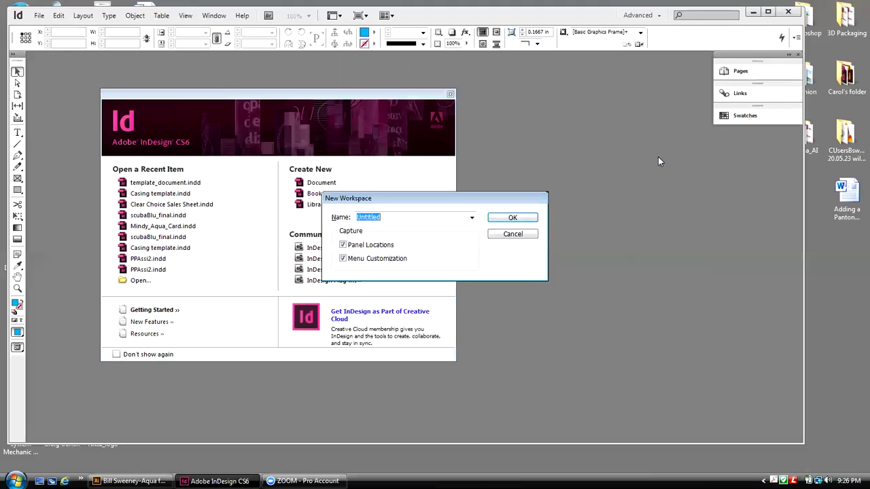
pyautogui.moveTo(451, 202); pyautogui.dragTo(597, 82)
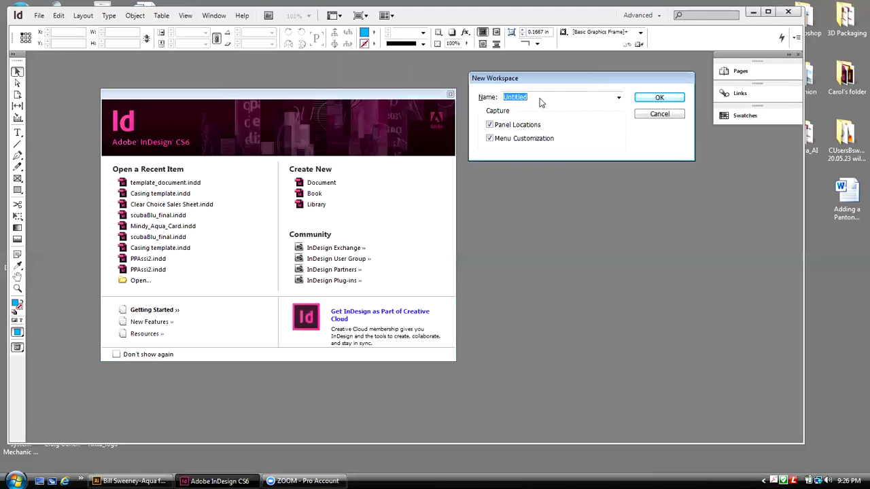
pyautogui.write('Will')
pyautogui.click(646, 100)
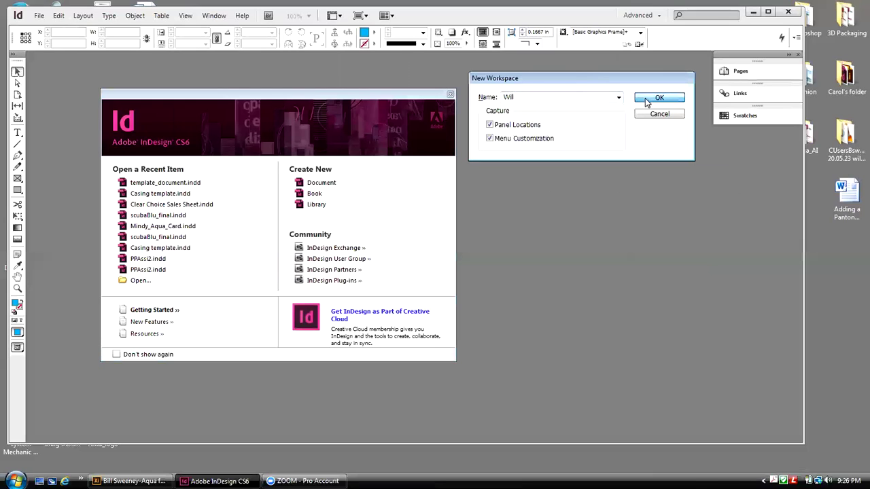
pyautogui.click(656, 15)
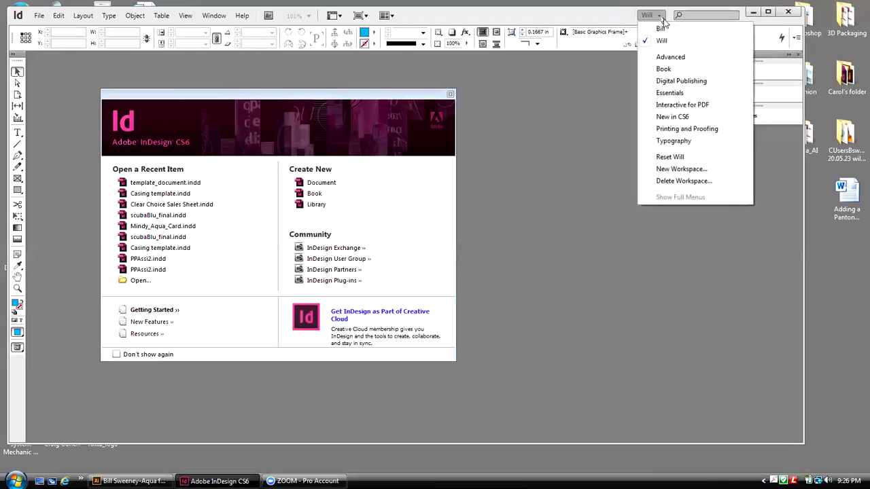
pyautogui.press('Escape')
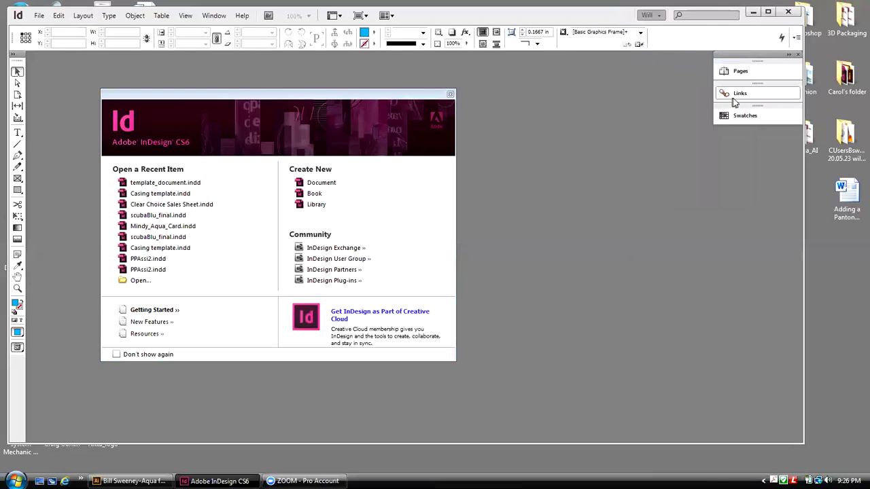
pyautogui.click(658, 15)
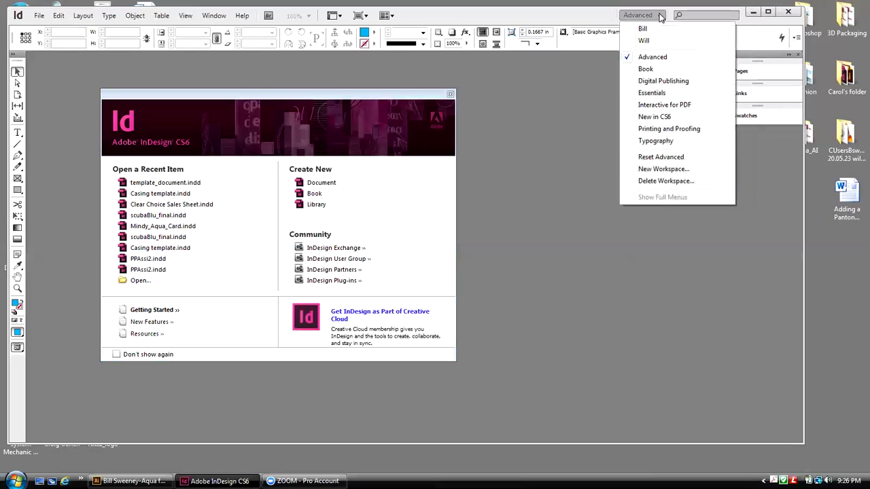
pyautogui.click(663, 157)
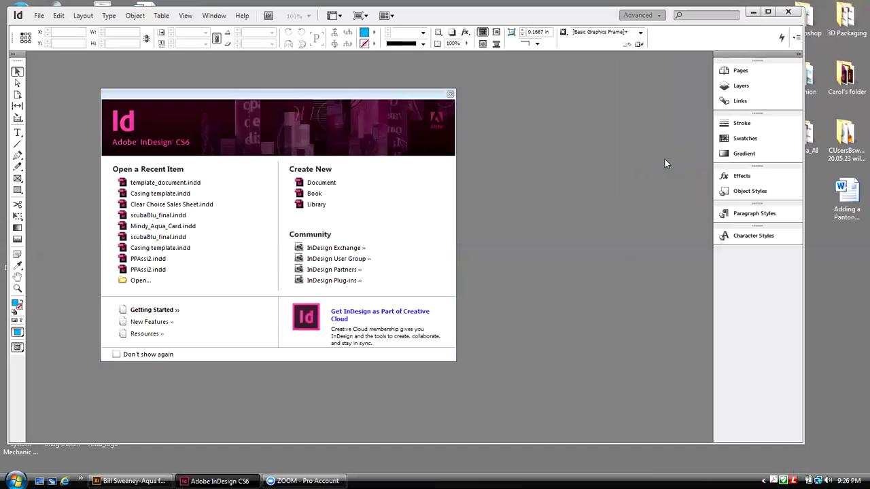
pyautogui.click(663, 15)
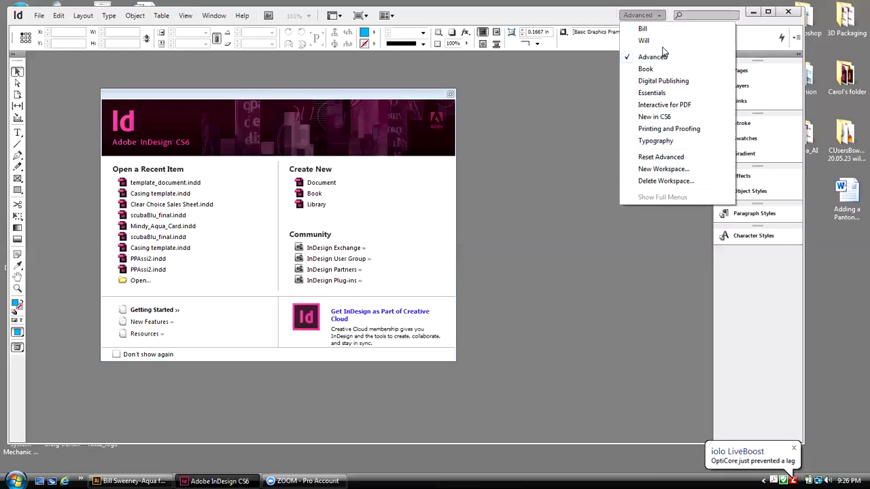
pyautogui.click(649, 30)
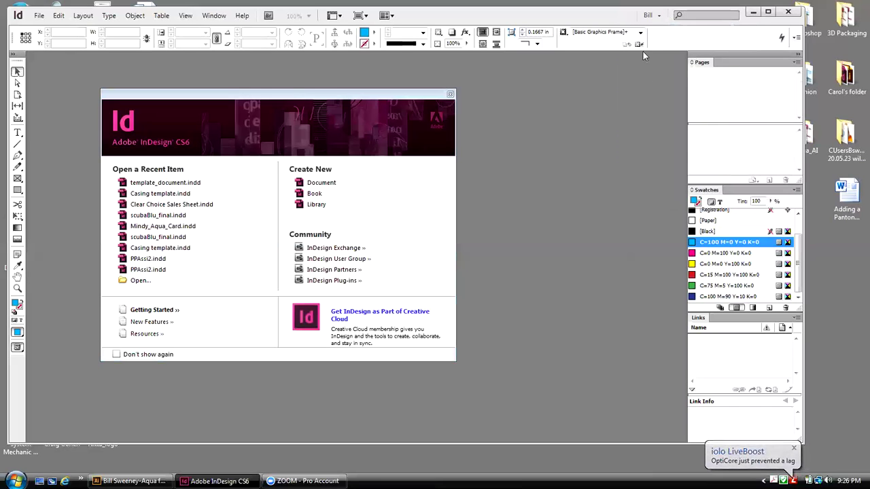
pyautogui.click(650, 15)
pyautogui.click(663, 42)
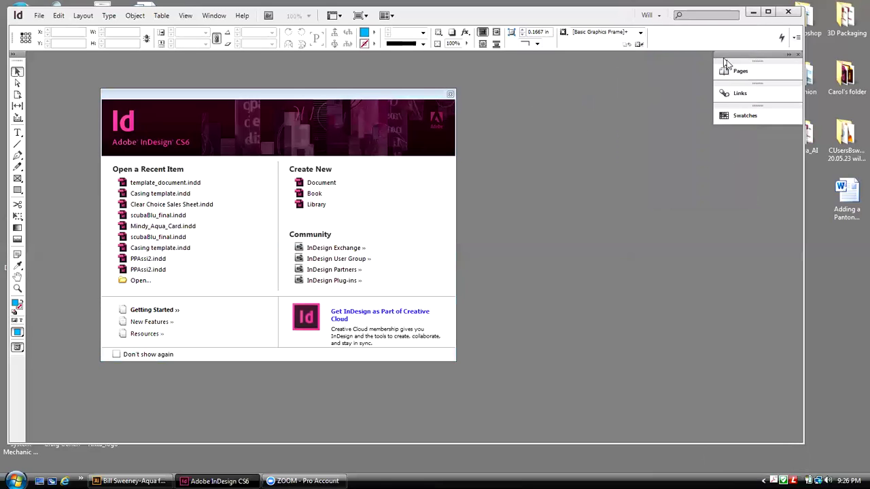
pyautogui.click(660, 15)
pyautogui.click(654, 27)
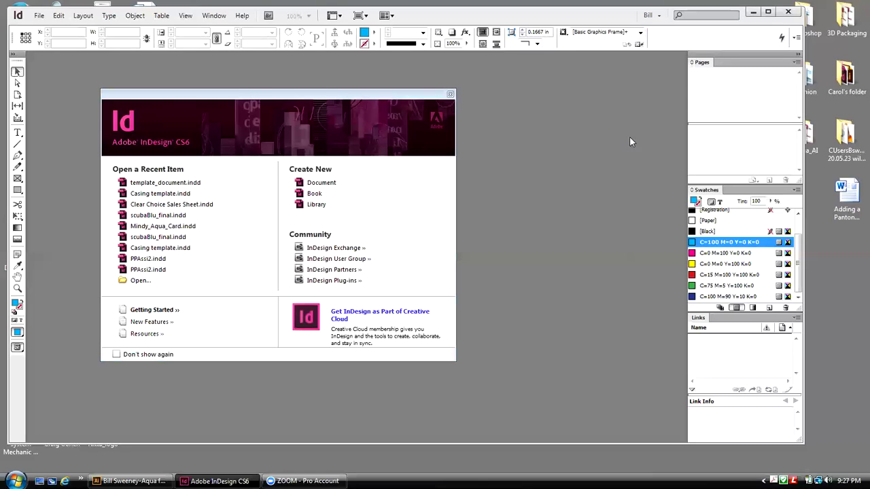
# Step: Drag the Welcome Screen to the right, toward the middle of the workspace
pyautogui.click(208, 17)
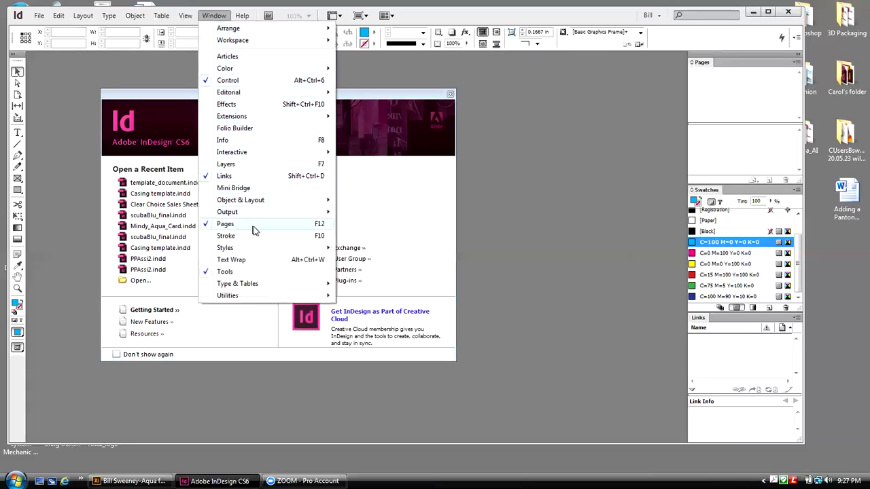
pyautogui.click(547, 135)
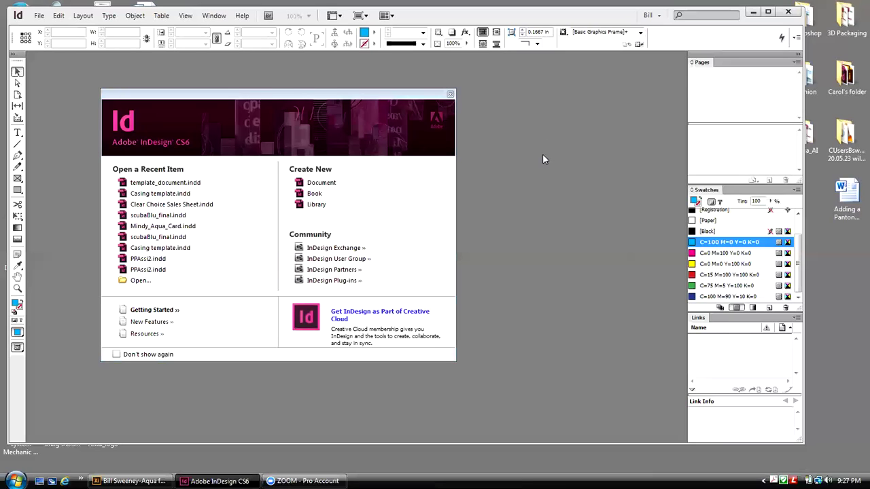
pyautogui.moveTo(353, 93); pyautogui.dragTo(443, 93)
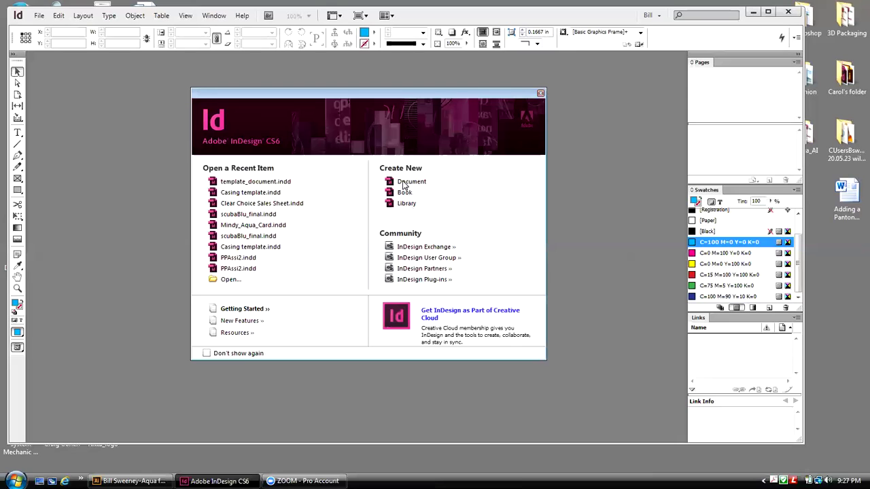
# Step: Open a new document from the Welcome screen and review the presets, keeping Sell Sheet
pyautogui.click(404, 185)
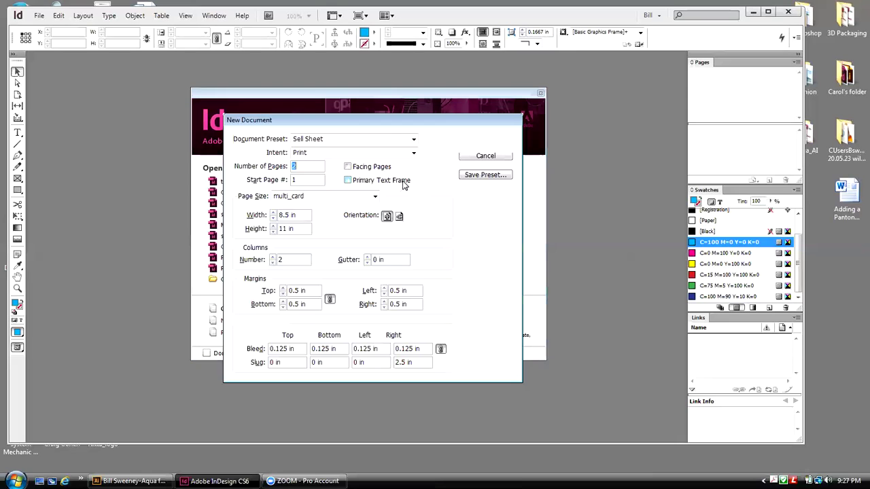
pyautogui.moveTo(363, 127); pyautogui.dragTo(413, 82)
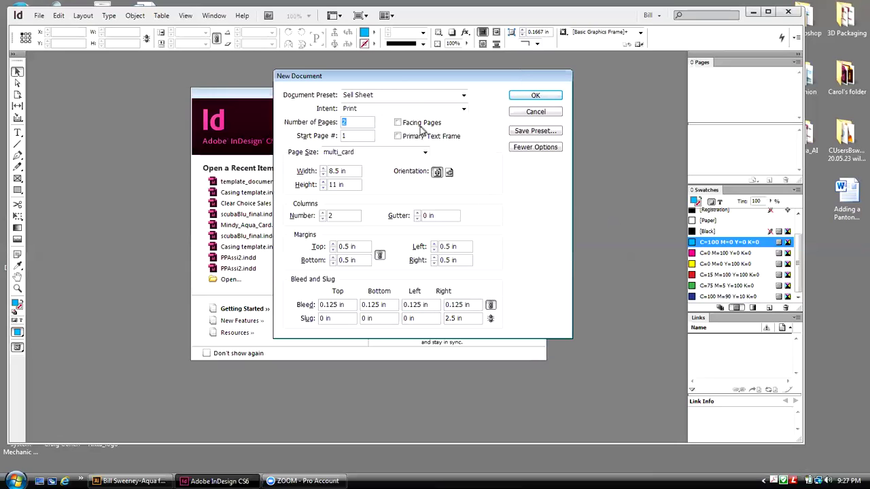
pyautogui.click(378, 97)
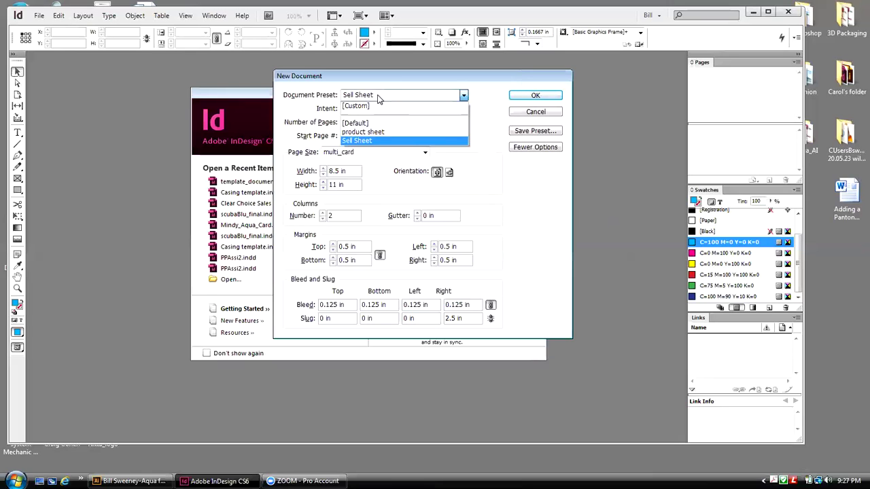
pyautogui.click(379, 96)
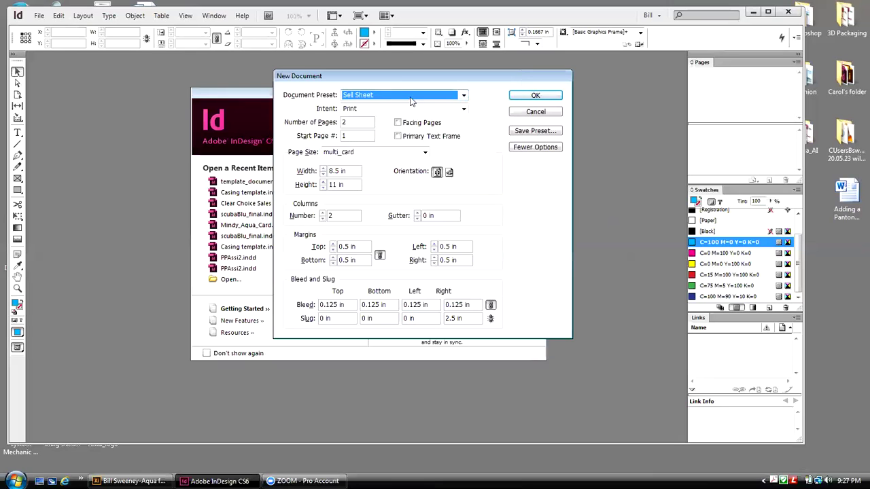
pyautogui.click(463, 99)
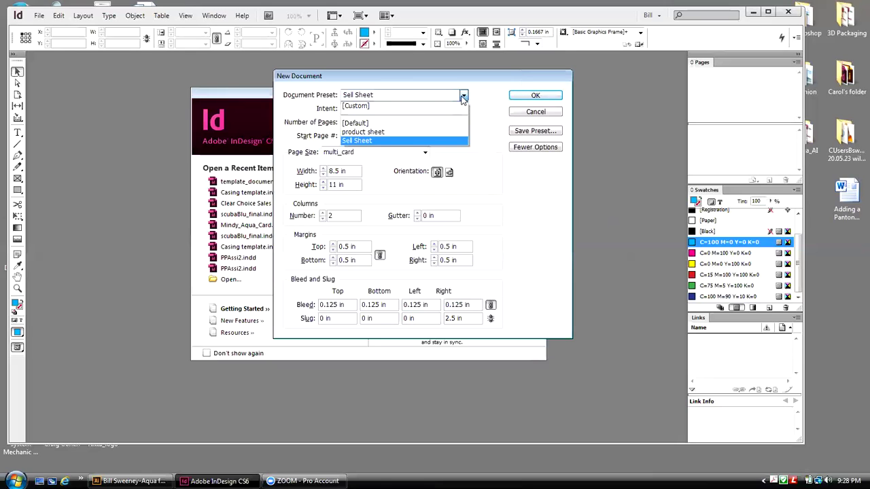
pyautogui.click(463, 99)
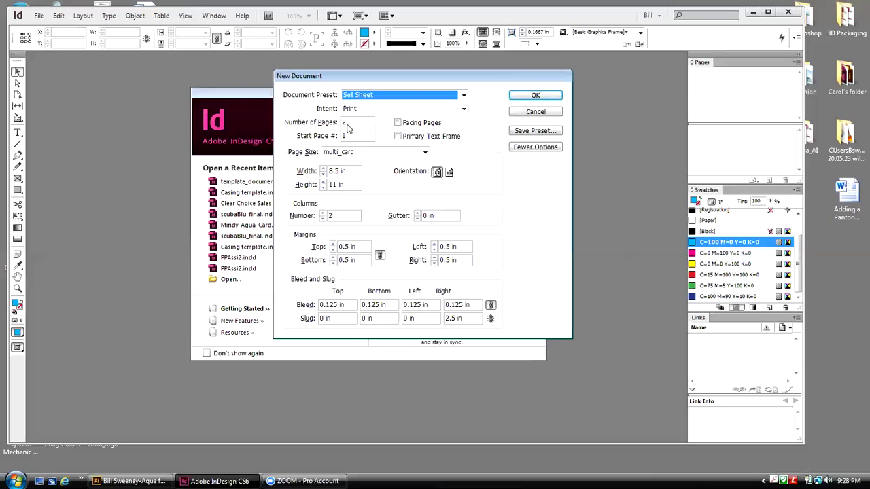
# Step: Leave Facing Pages unchecked for the two-page document
pyautogui.click(398, 123)
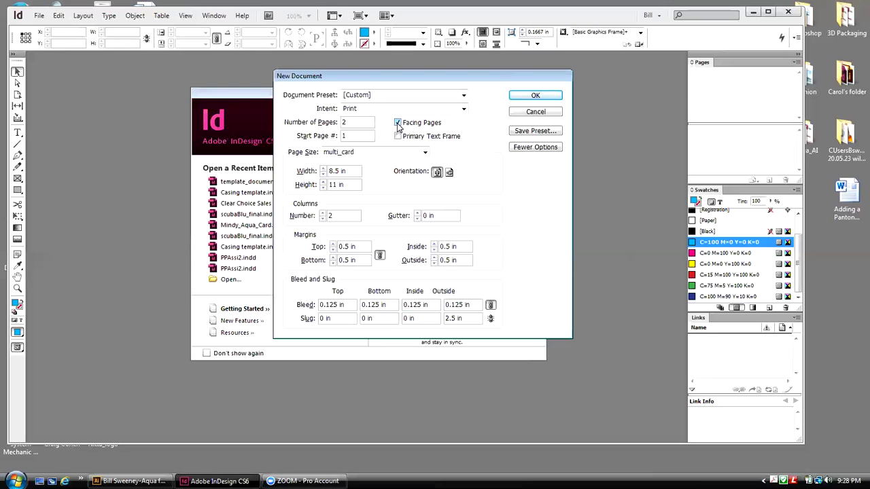
pyautogui.click(397, 123)
pyautogui.click(398, 123)
pyautogui.click(398, 123)
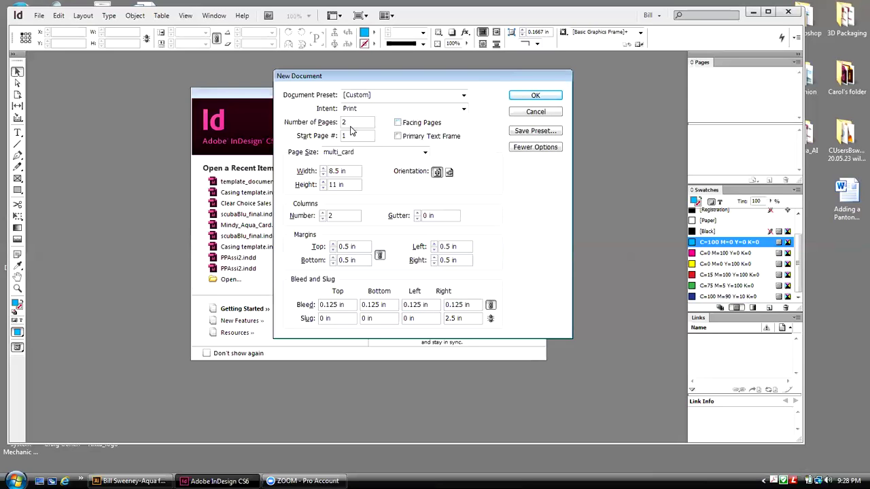
# Step: Choose the US Business Card page size (3.5 × 2 in) for the new document
pyautogui.click(425, 153)
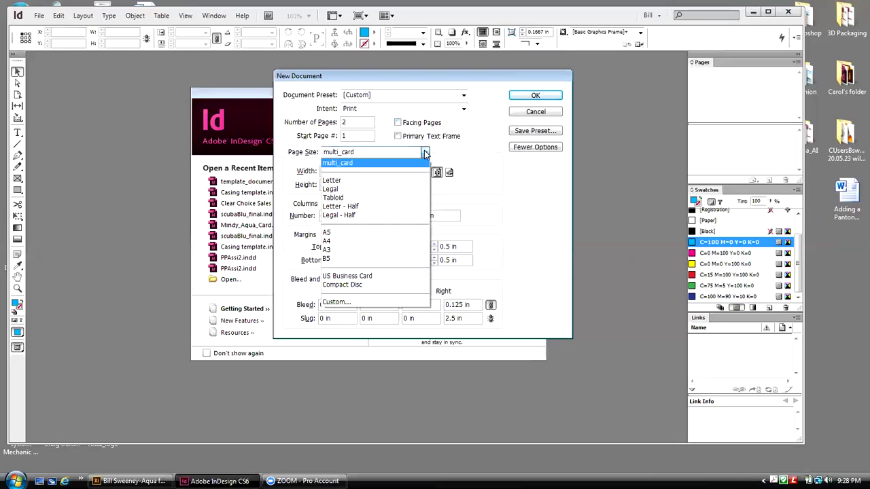
pyautogui.click(349, 277)
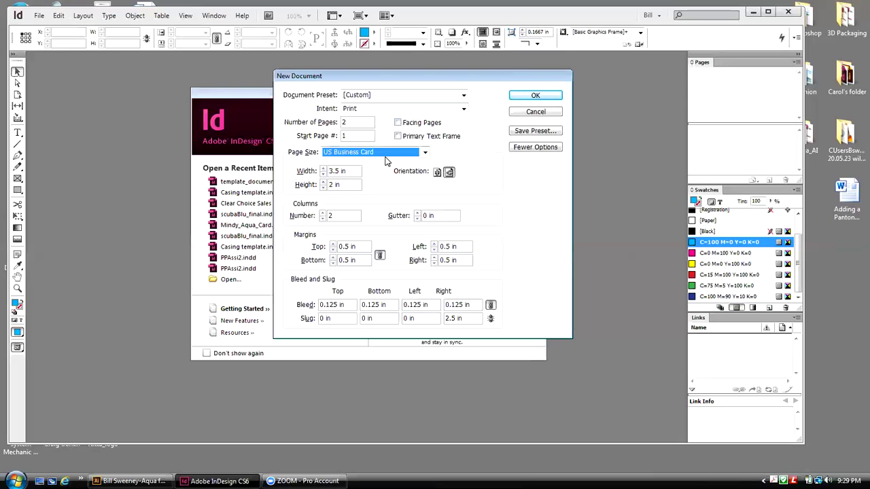
# Step: Set columns to 1 and link all four margins at 0.125 in
pyautogui.click(335, 219)
pyautogui.doubleClick(327, 216)
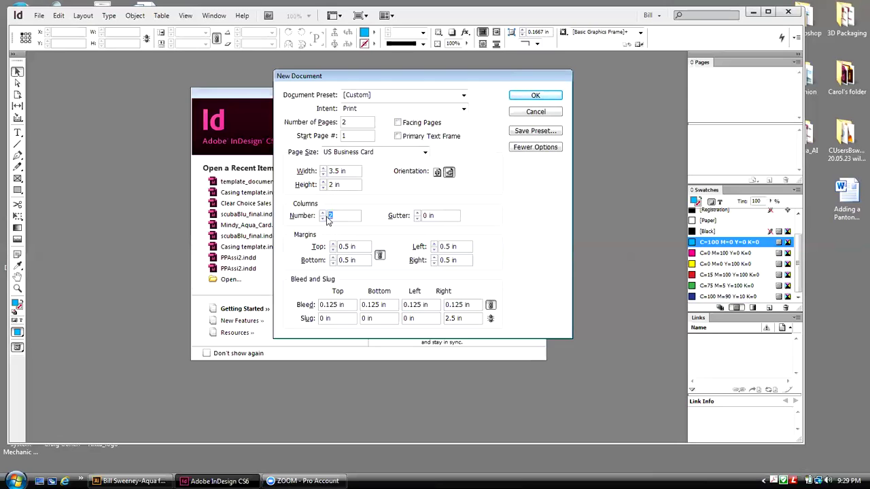
pyautogui.write('1')
pyautogui.click(345, 249)
pyautogui.write('12')
pyautogui.click(365, 263)
pyautogui.click(491, 320)
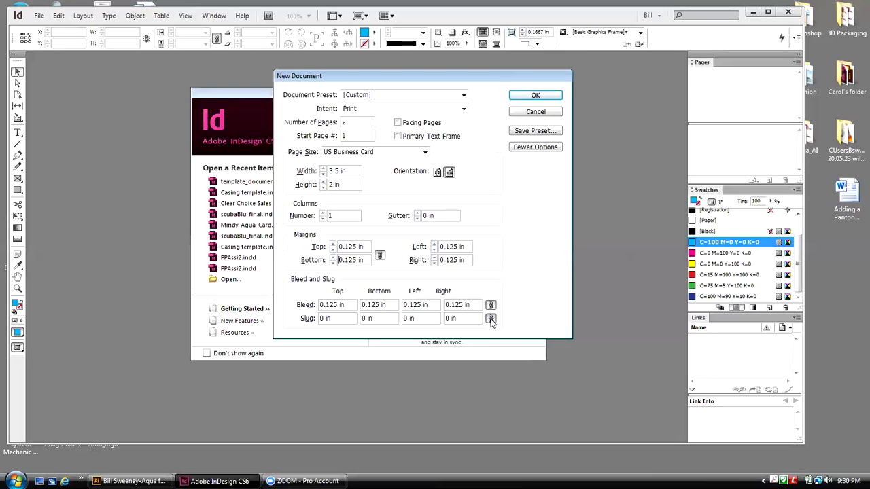
pyautogui.click(491, 319)
pyautogui.click(447, 318)
pyautogui.write('2.5')
pyautogui.moveTo(409, 83); pyautogui.dragTo(435, 85)
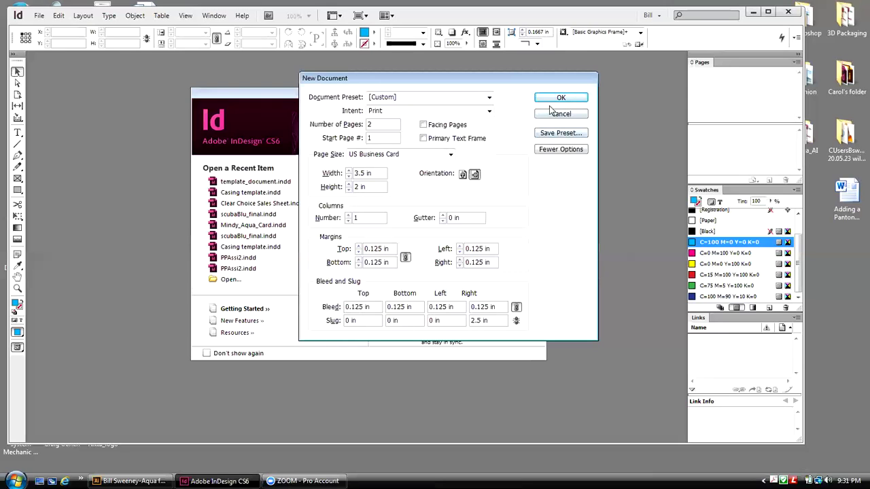
# Step: Create the two-page business card document and show the entire pasteboard
pyautogui.click(548, 103)
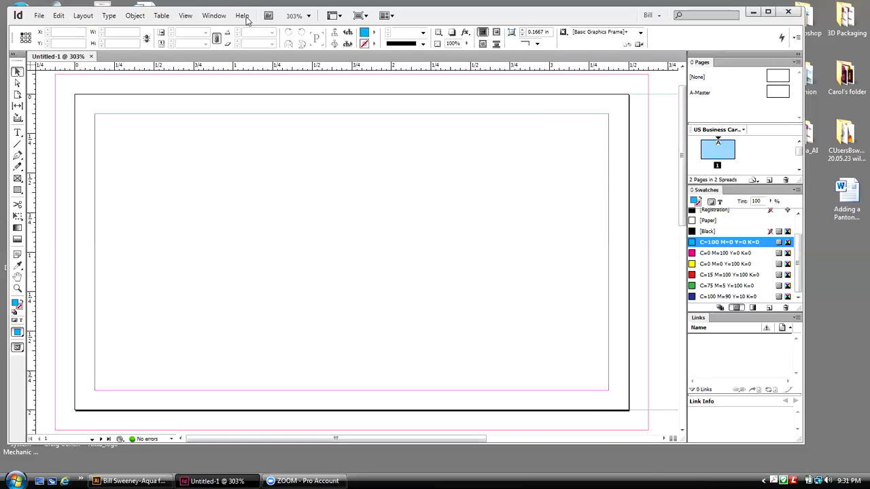
pyautogui.click(186, 16)
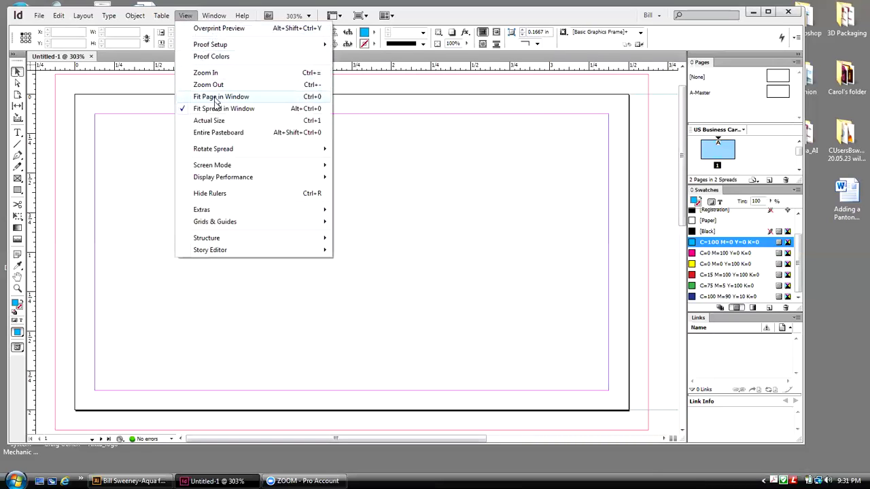
pyautogui.click(218, 132)
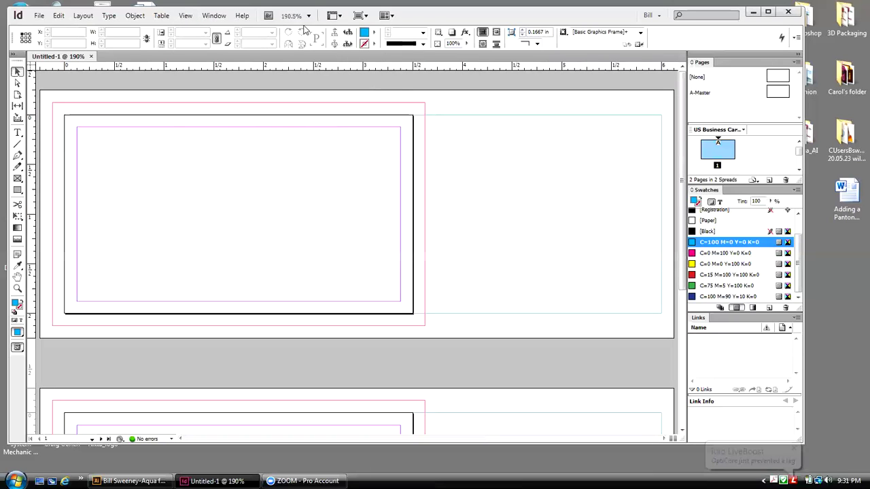
# Step: Zoom out two steps, from 150% to 125%, so both cards are visible
pyautogui.click(193, 16)
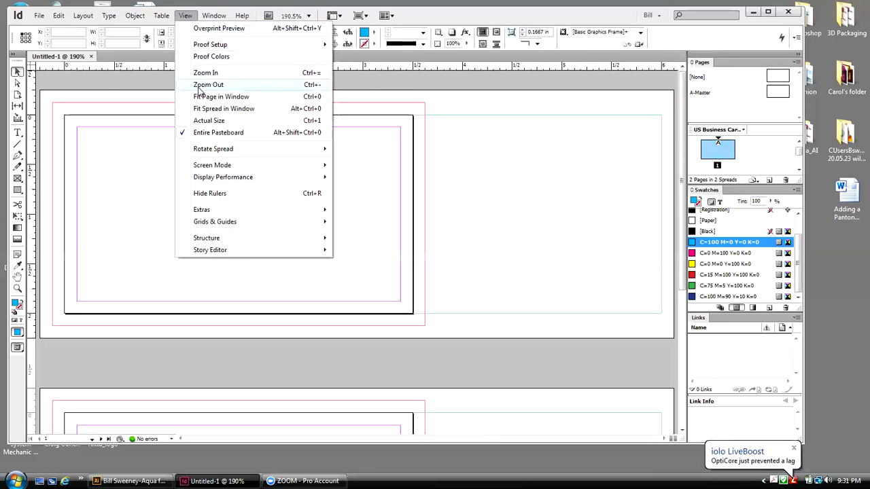
pyautogui.click(201, 82)
pyautogui.click(186, 15)
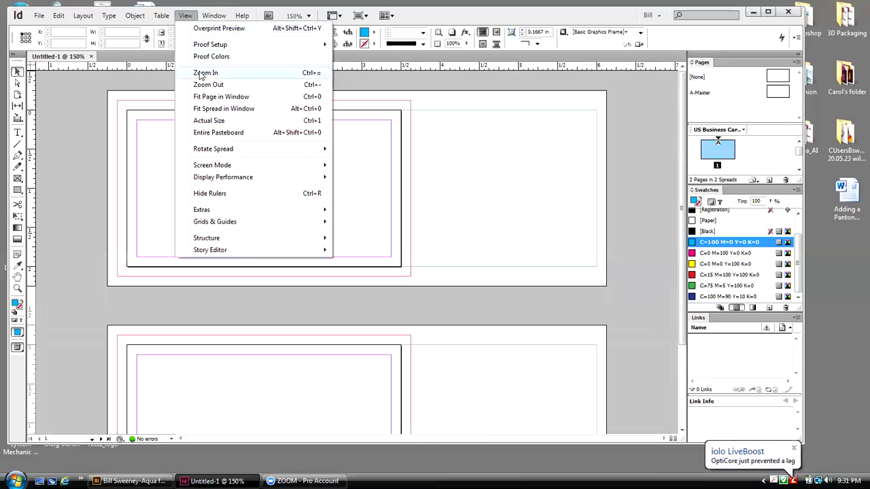
pyautogui.click(201, 82)
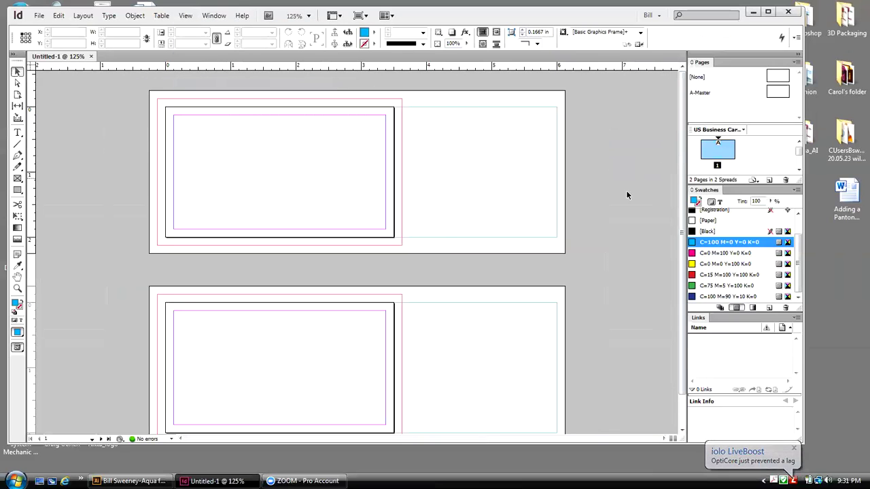
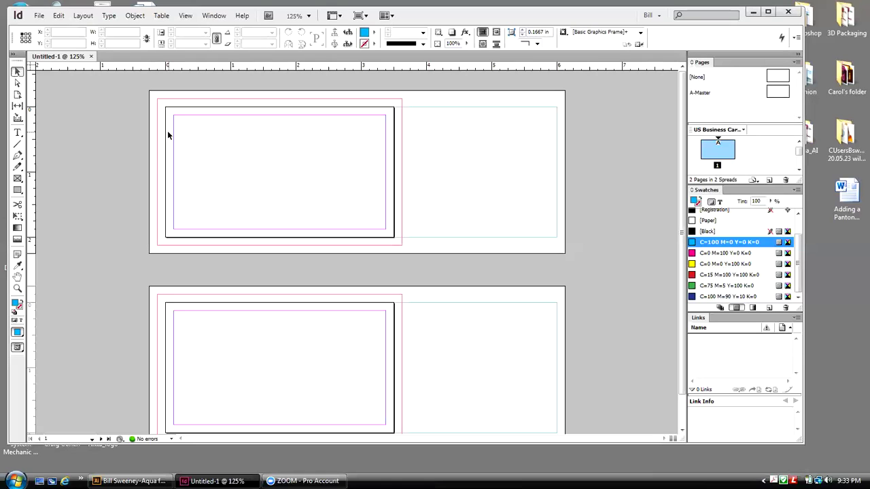
# Step: Resize the Pages/Swatches divider so every swatch, including None, is visible
pyautogui.moveTo(742, 187); pyautogui.dragTo(731, 243)
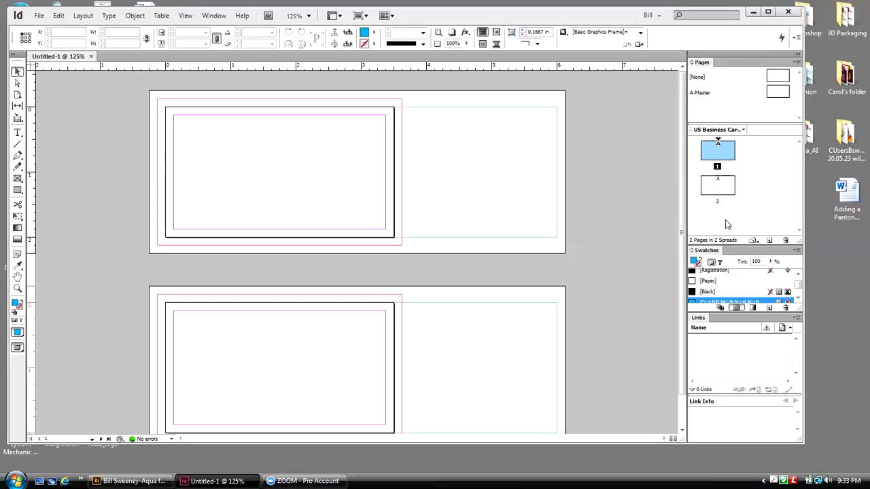
pyautogui.moveTo(744, 245); pyautogui.dragTo(746, 157)
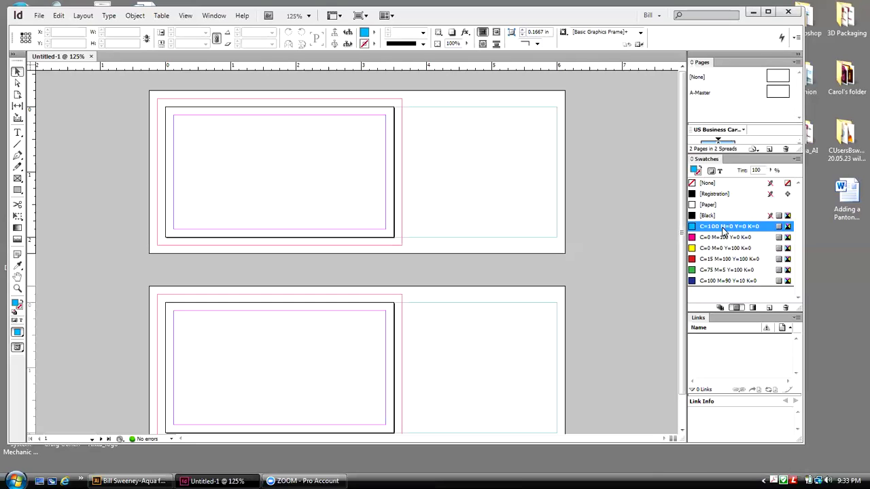
# Step: Select the six CMYK process swatches and delete them
pyautogui.keyDown('shift'); pyautogui.click(737, 283); pyautogui.keyUp('shift')
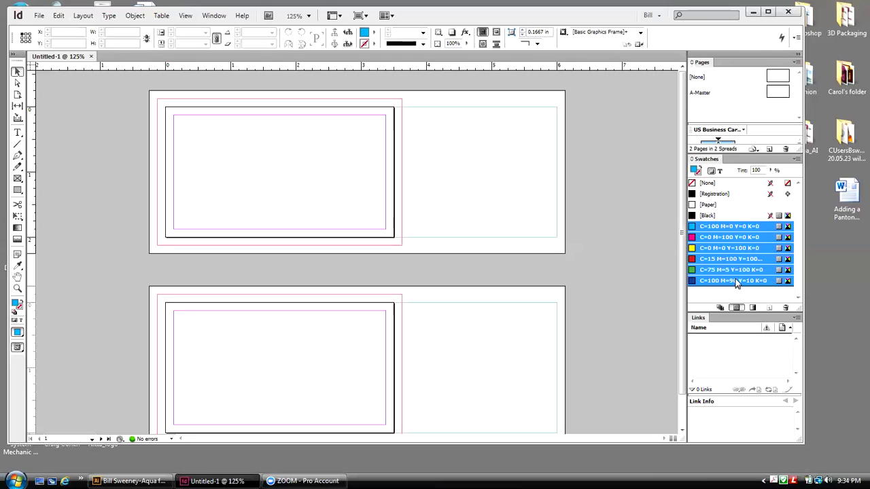
pyautogui.click(786, 309)
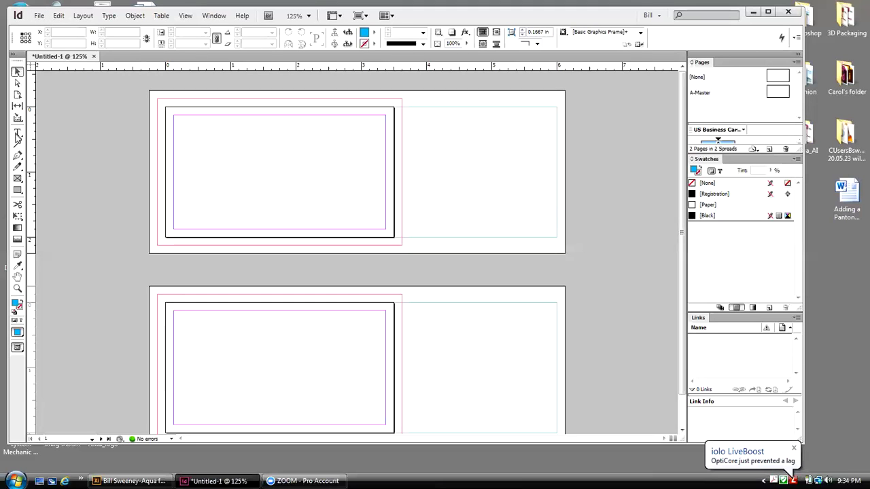
# Step: Start Save As and browse to the Desktop exports folder
pyautogui.click(38, 17)
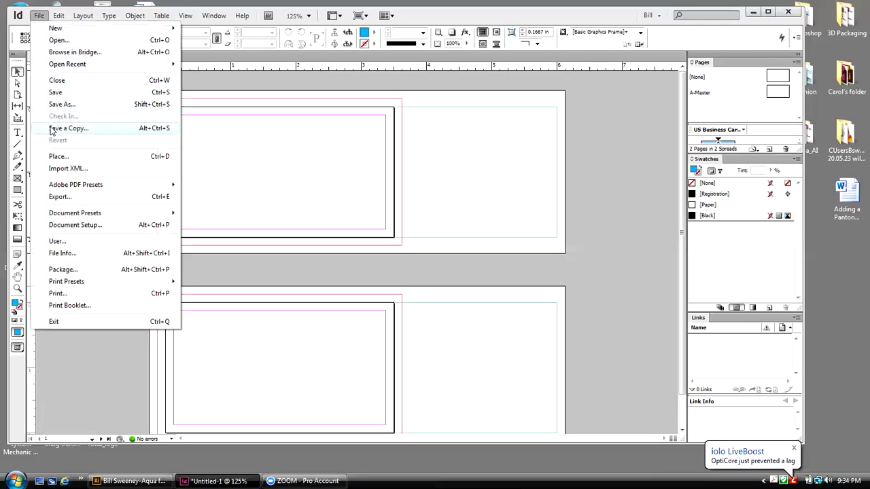
pyautogui.click(51, 156)
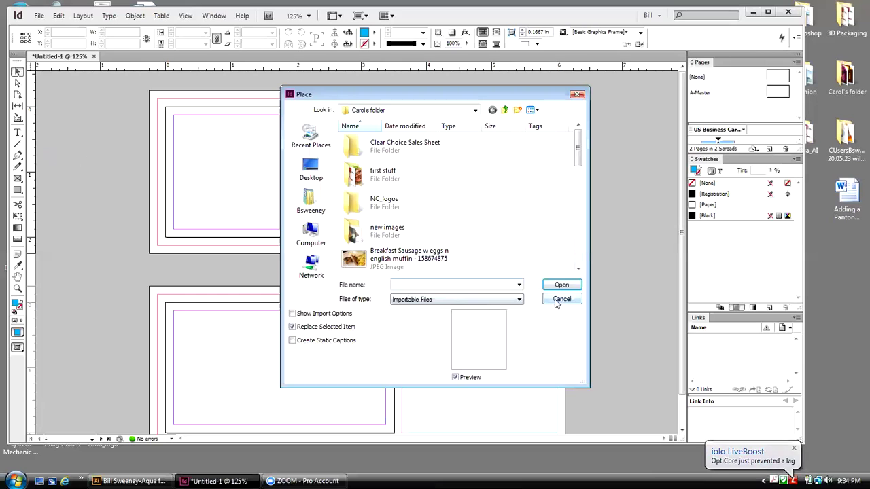
pyautogui.click(563, 301)
pyautogui.click(39, 15)
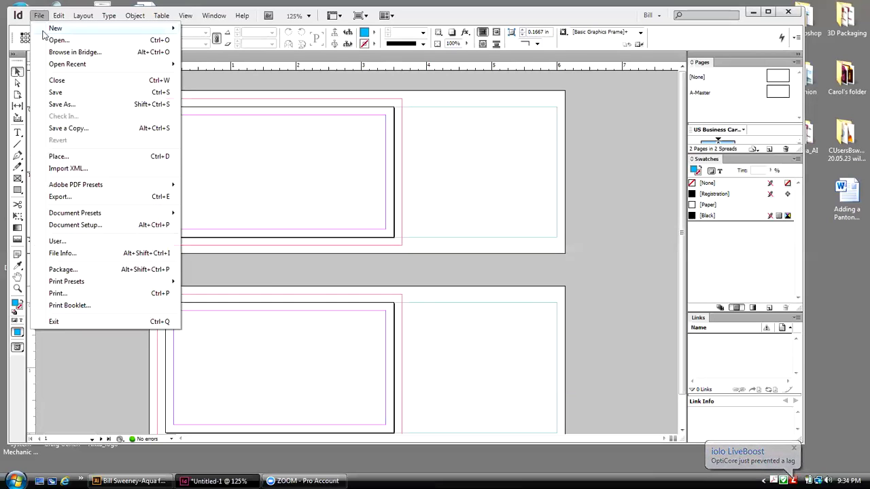
pyautogui.click(55, 104)
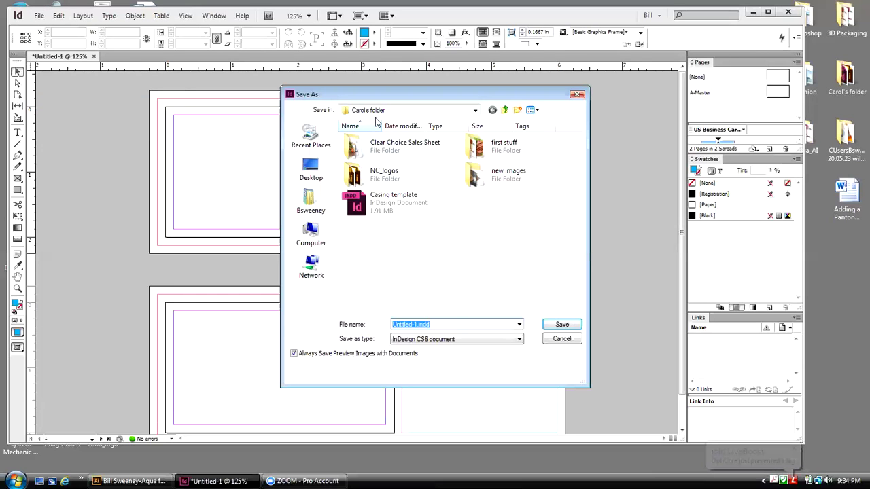
pyautogui.click(314, 167)
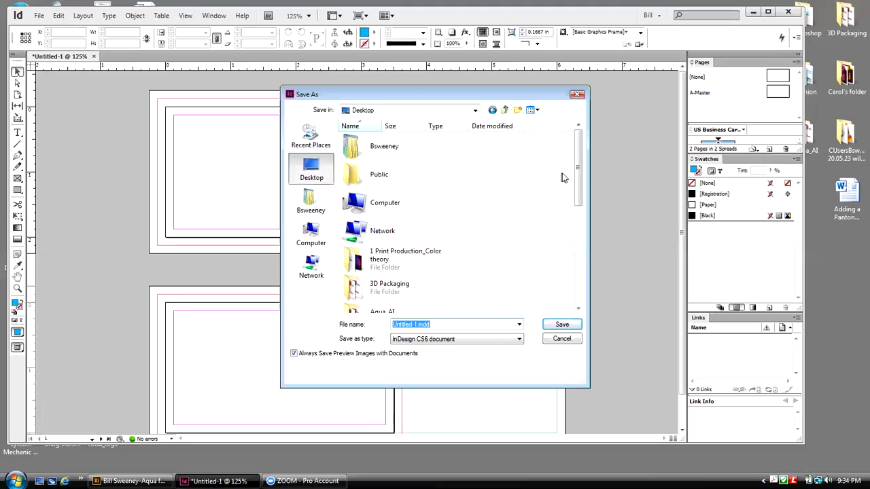
pyautogui.moveTo(577, 165); pyautogui.dragTo(585, 208)
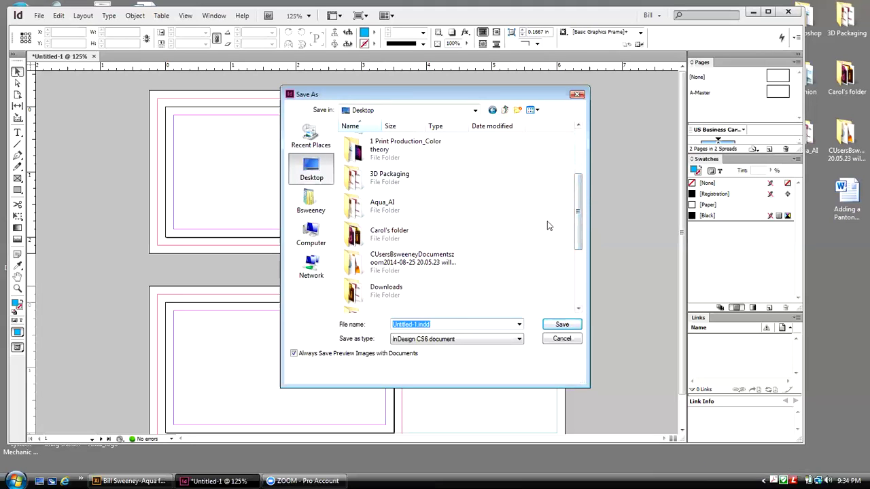
pyautogui.moveTo(578, 205); pyautogui.dragTo(580, 235)
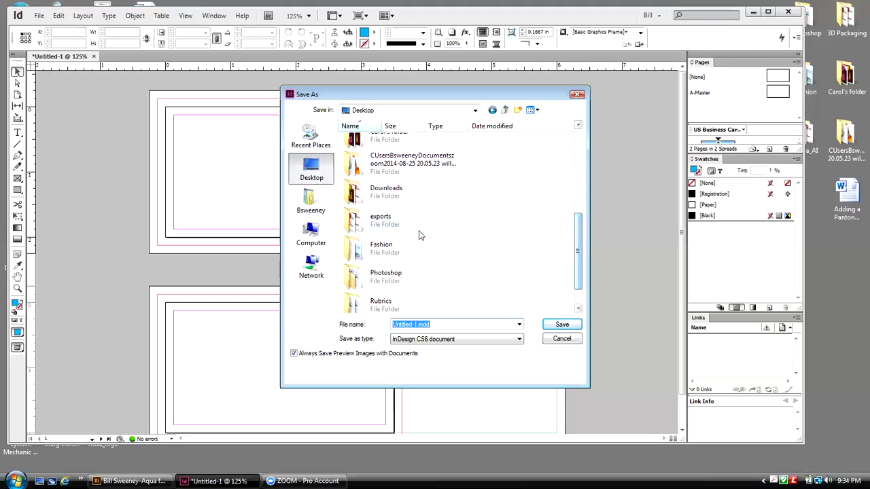
pyautogui.doubleClick(345, 219)
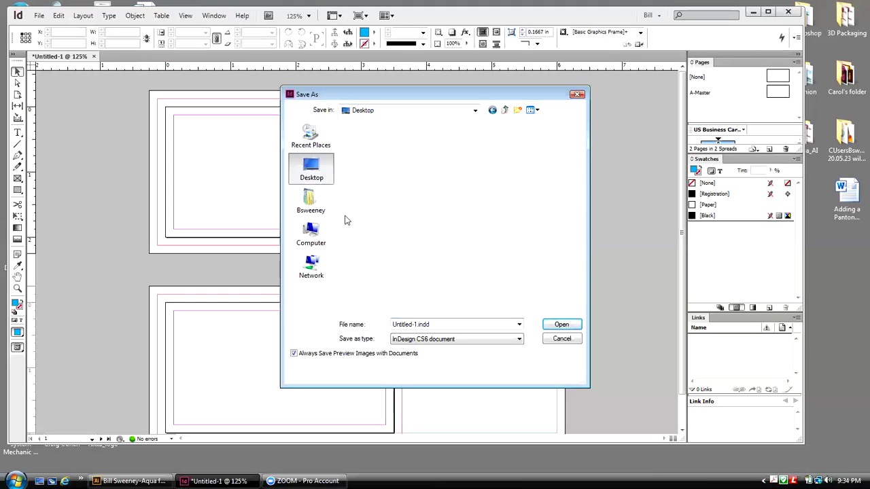
# Step: Name the file with the card owner's name plus 'card' and save it
pyautogui.doubleClick(416, 324)
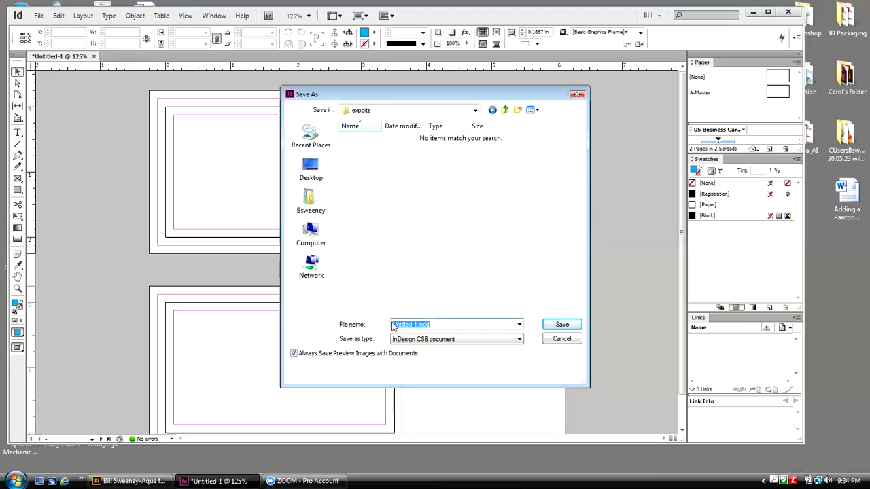
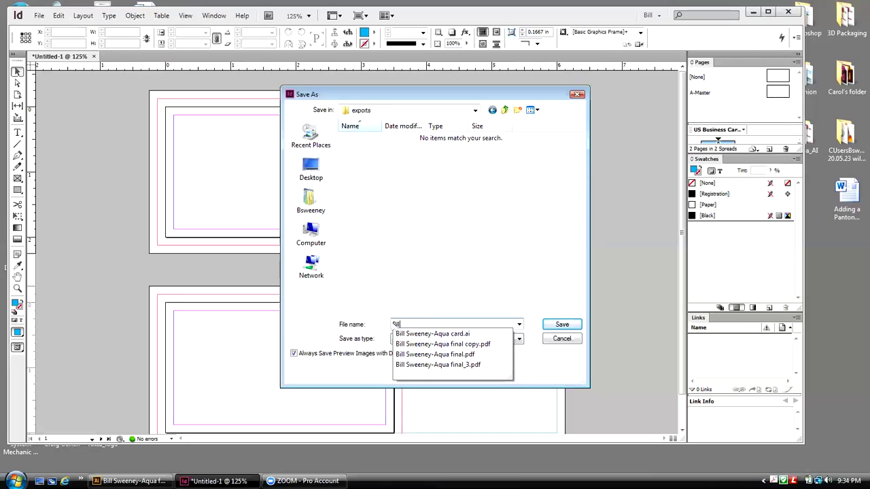
pyautogui.write('card')
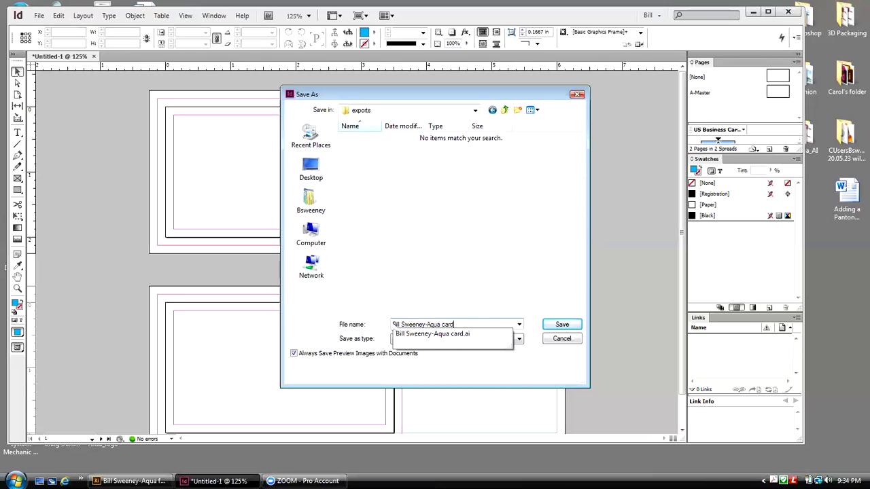
pyautogui.click(521, 338)
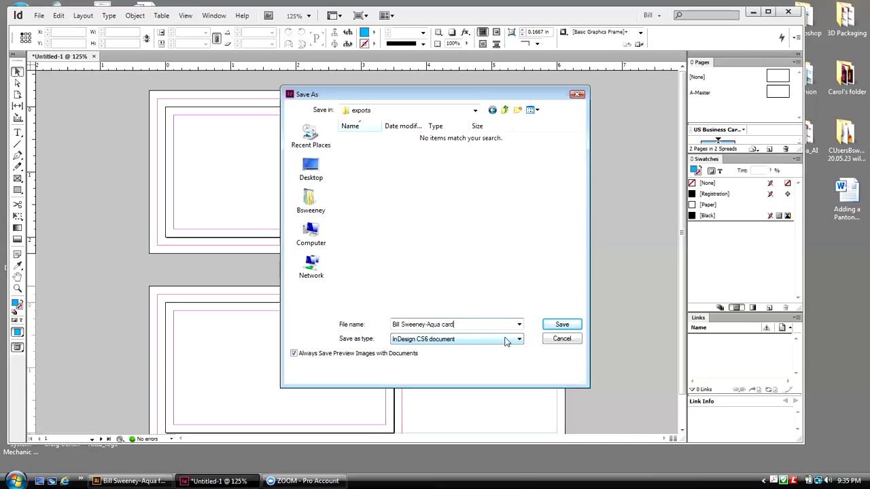
pyautogui.click(553, 327)
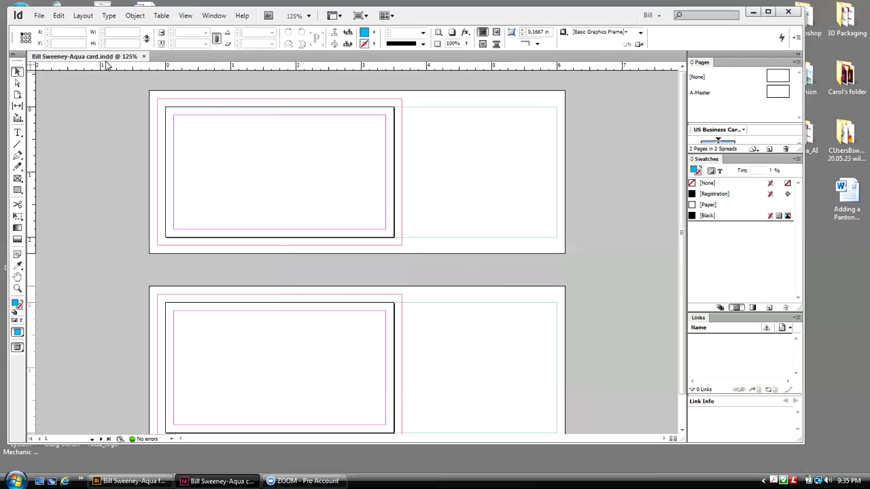
# Step: Load the Aqua Logo_pantone graphic from Desktop > exports for placing
pyautogui.click(39, 15)
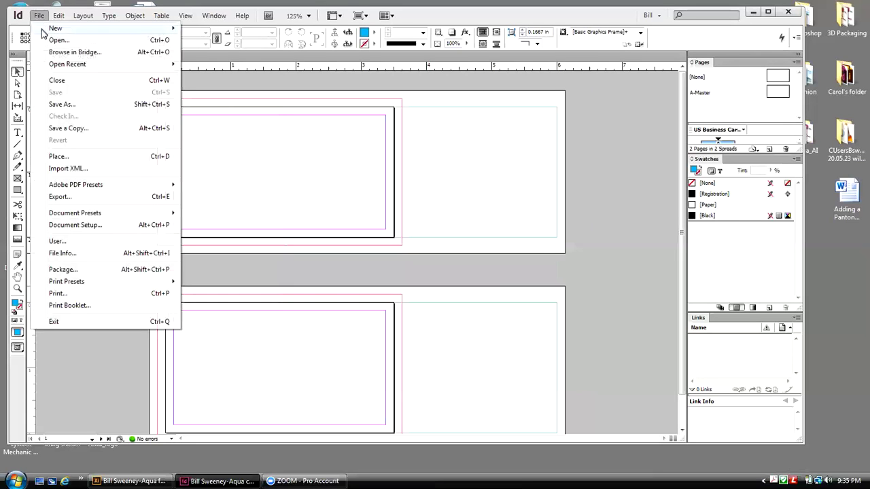
pyautogui.click(64, 158)
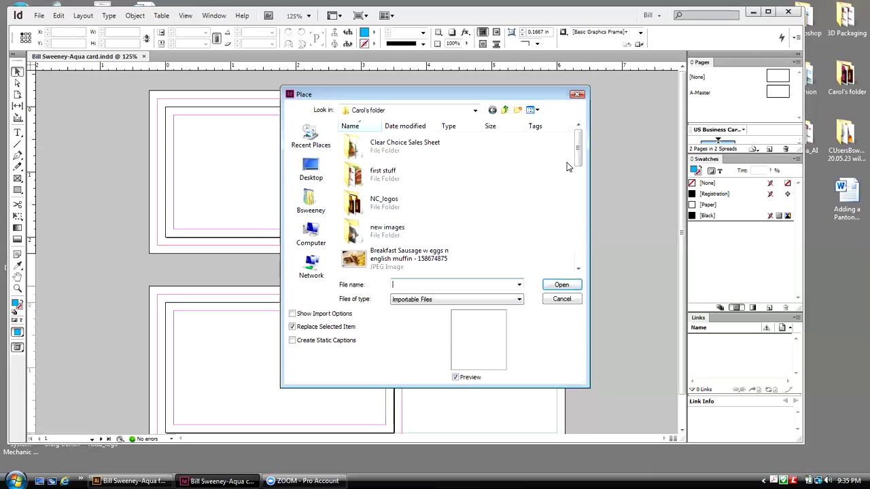
pyautogui.click(323, 166)
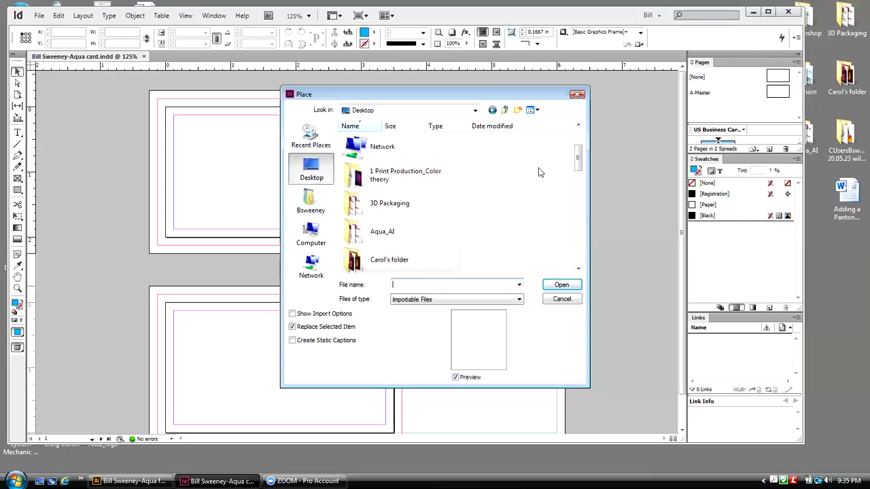
pyautogui.moveTo(577, 160); pyautogui.dragTo(583, 188)
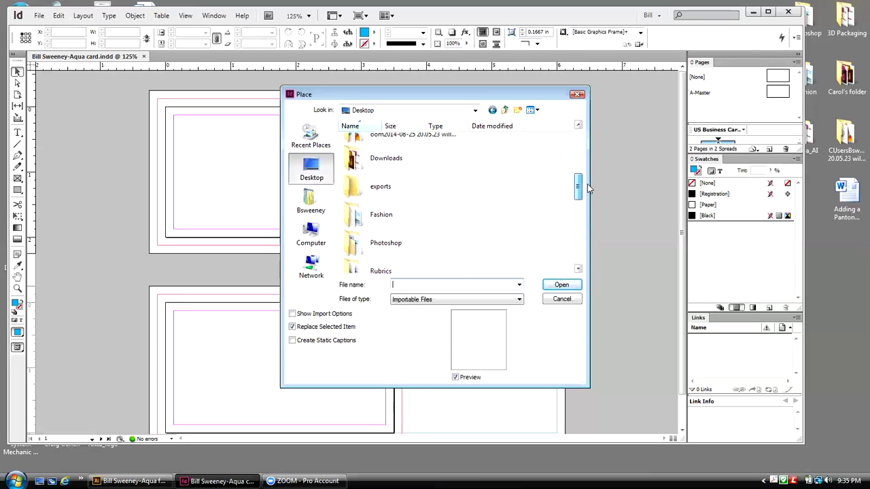
pyautogui.doubleClick(354, 189)
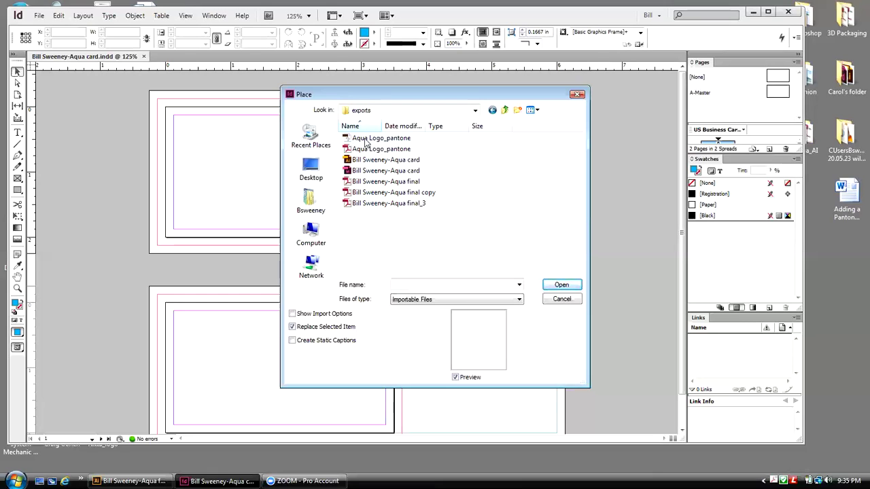
pyautogui.click(367, 139)
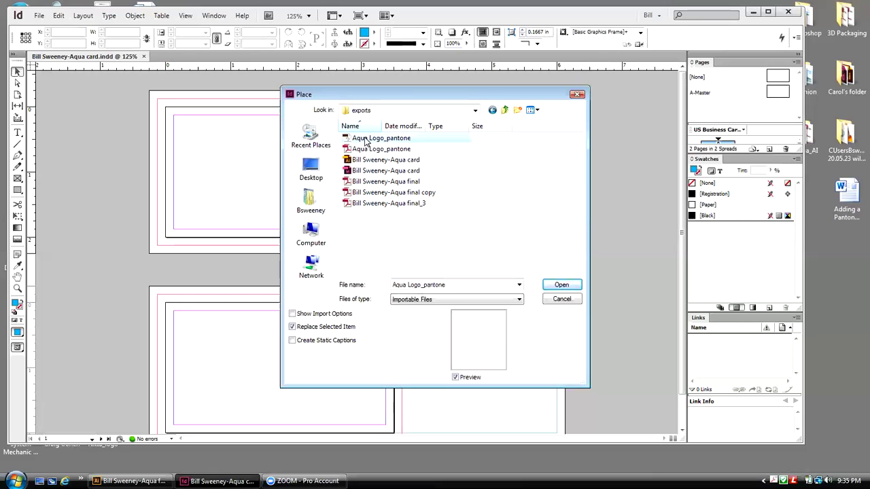
pyautogui.click(562, 286)
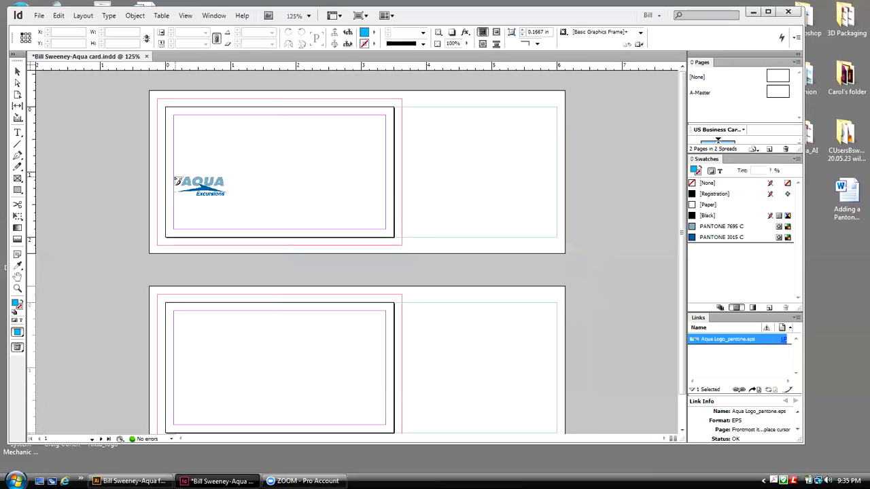
# Step: Place the loaded Aqua Excursions logo large on the first card
pyautogui.moveTo(174, 177); pyautogui.dragTo(175, 178)
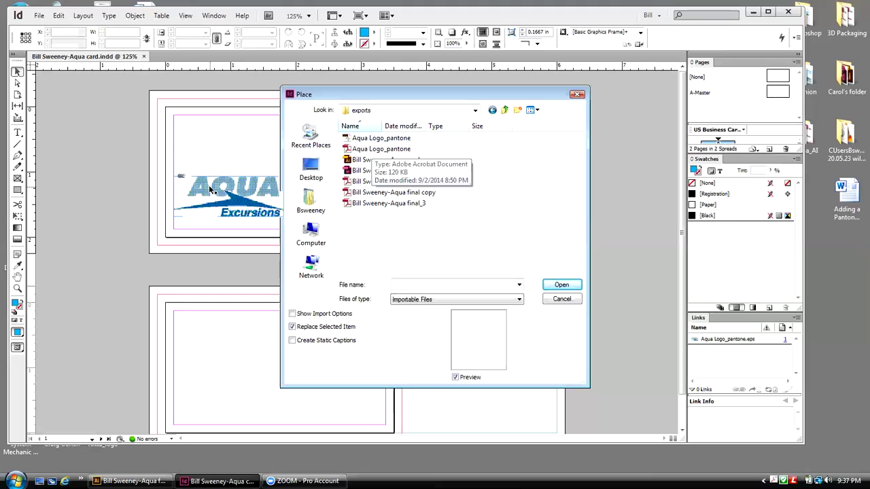
pyautogui.click(41, 17)
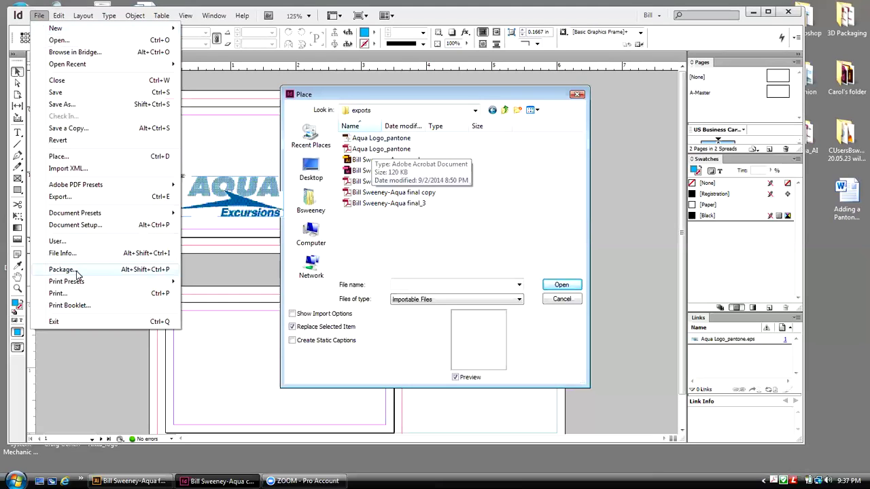
pyautogui.click(588, 101)
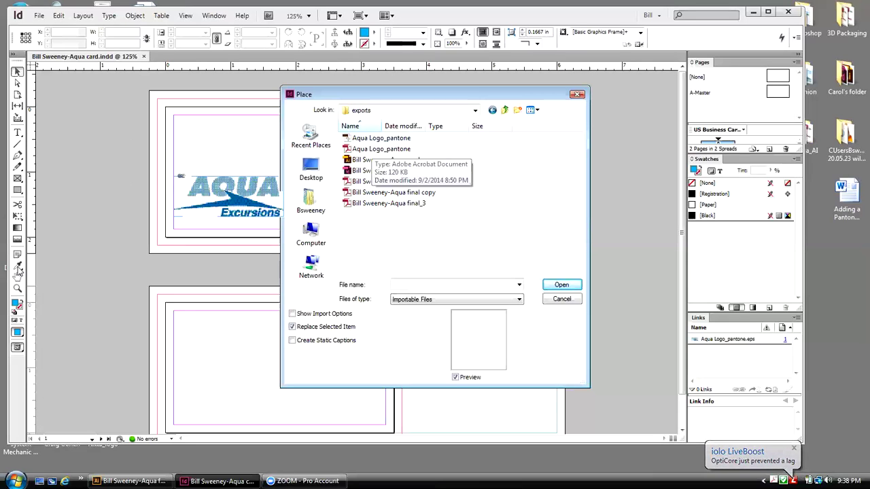
# Step: Zoom in on the AQUA logo and switch to High Quality Display
pyautogui.click(18, 287)
pyautogui.moveTo(162, 141); pyautogui.dragTo(322, 228)
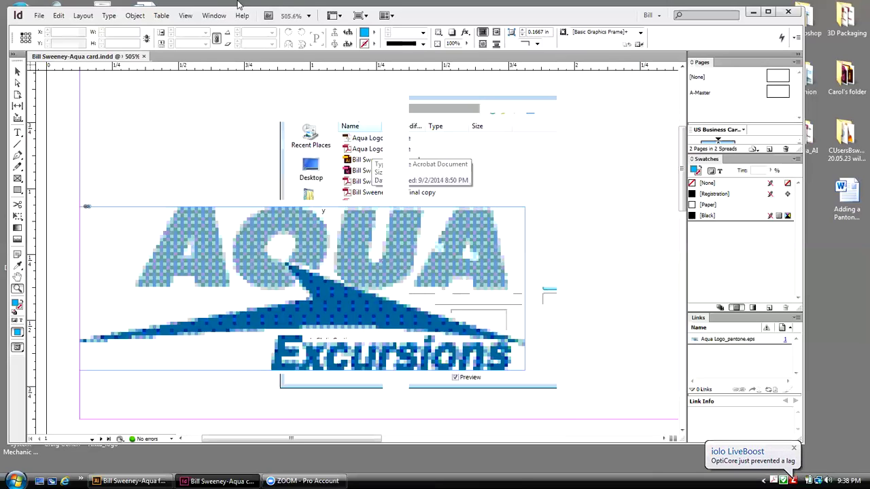
pyautogui.click(191, 17)
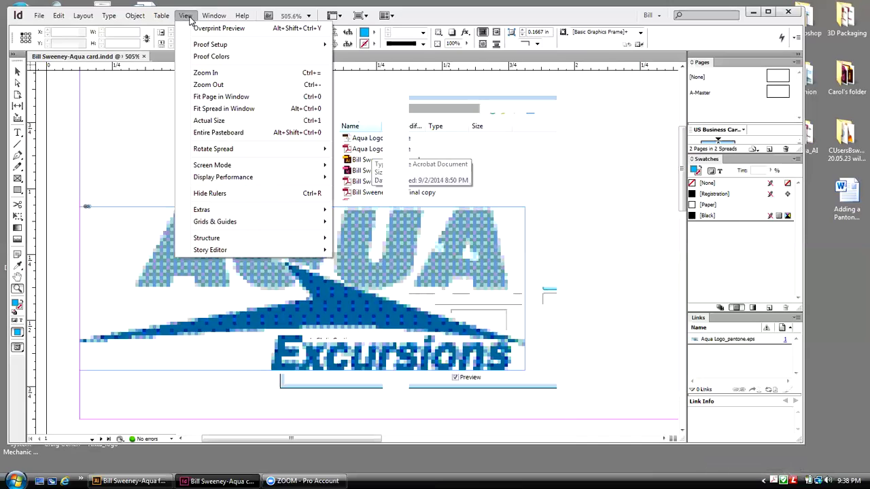
pyautogui.moveTo(237, 179)
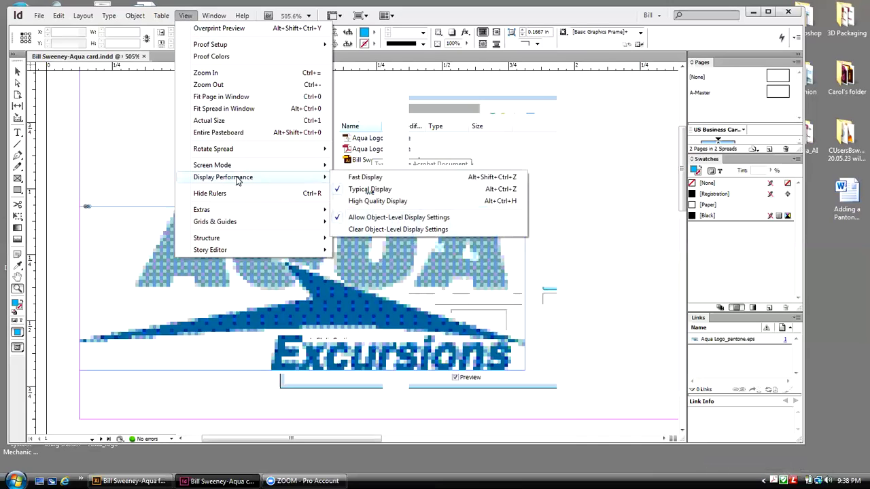
pyautogui.click(379, 201)
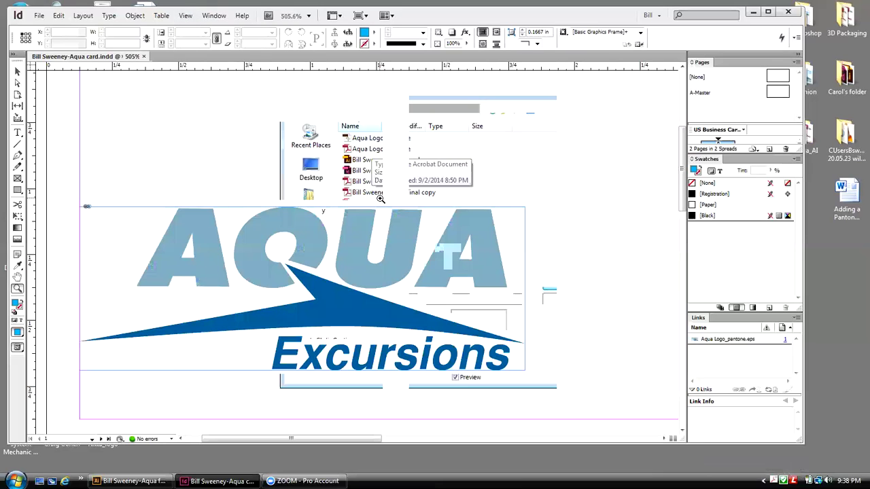
# Step: Fit the page in the window and set display performance back to Typical
pyautogui.click(185, 15)
pyautogui.click(220, 97)
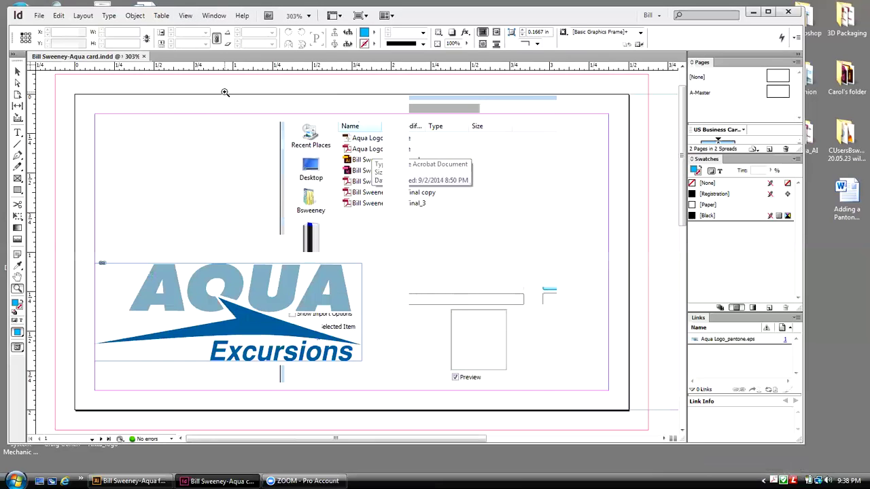
pyautogui.click(17, 72)
pyautogui.click(186, 15)
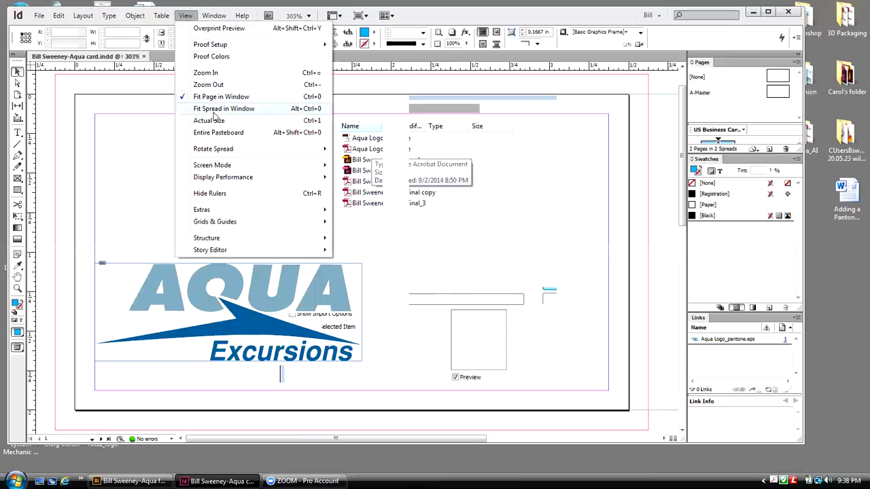
pyautogui.moveTo(225, 178)
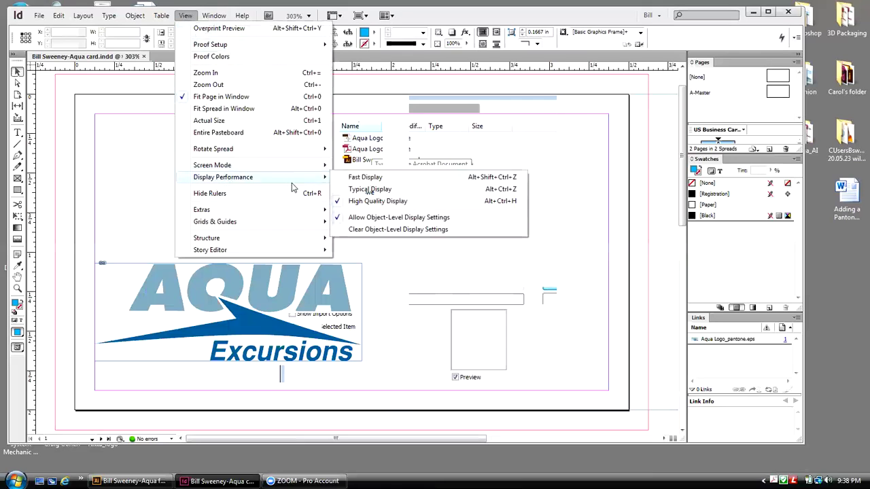
pyautogui.click(370, 189)
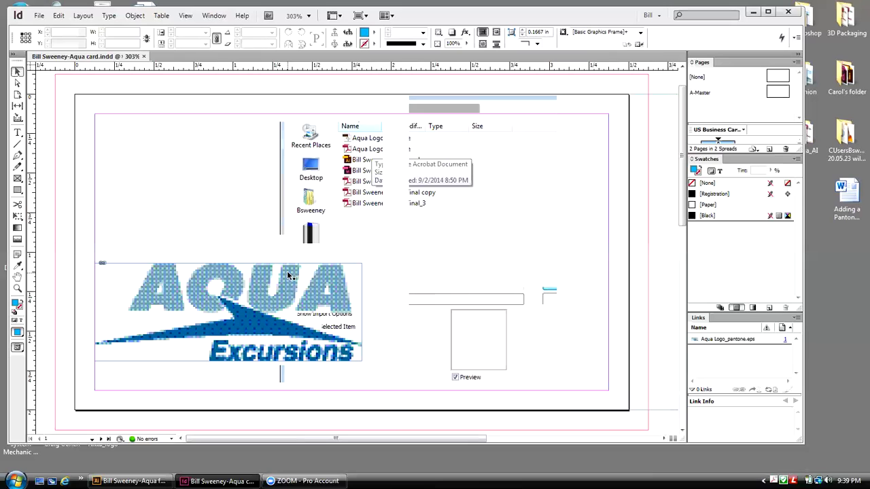
# Step: Select the Aqua logo and nudge it up slightly with the arrow key
pyautogui.click(230, 300)
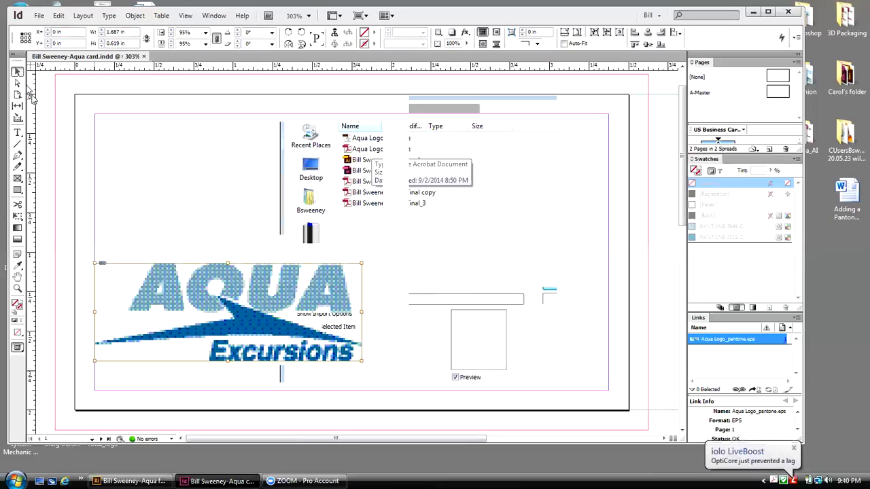
pyautogui.click(182, 155)
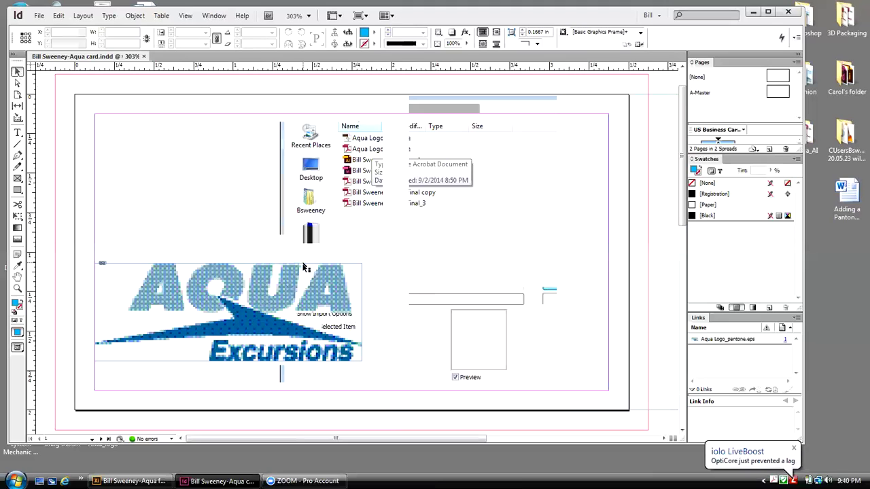
pyautogui.click(352, 265)
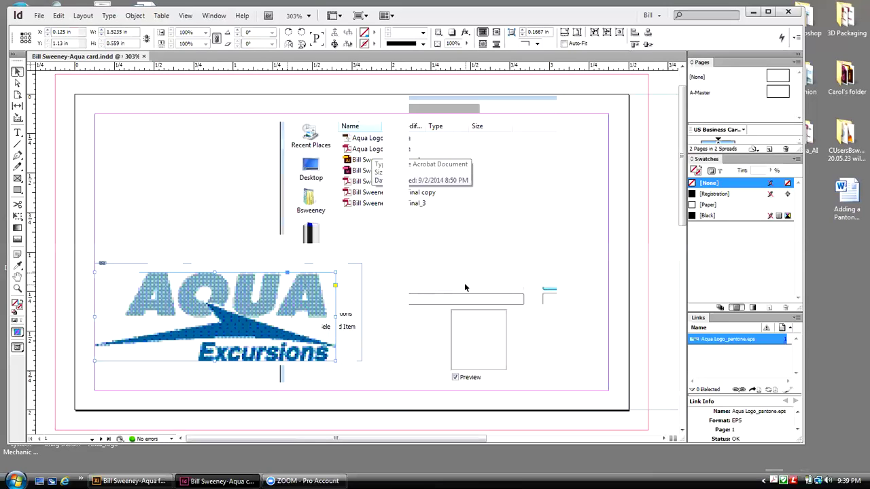
pyautogui.press('Up')
pyautogui.press('Up')
pyautogui.press('Up')
pyautogui.press('Up')
pyautogui.press('Up')
pyautogui.press('Up')
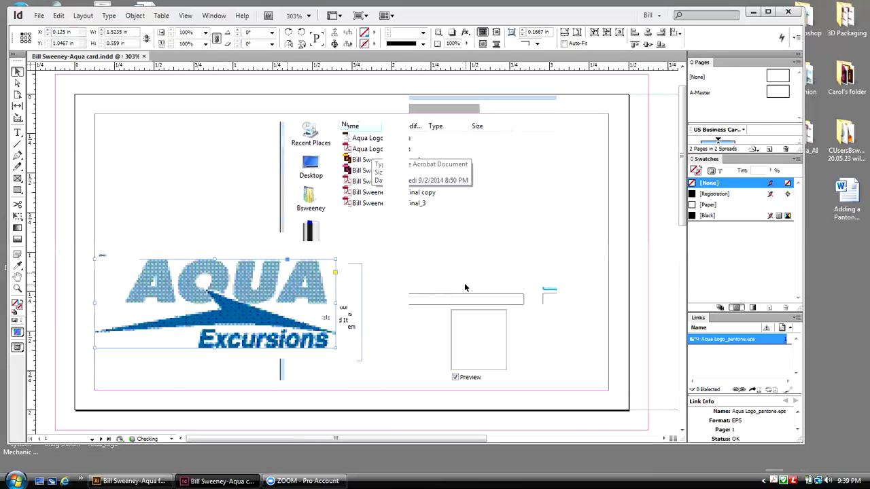
pyautogui.click(469, 200)
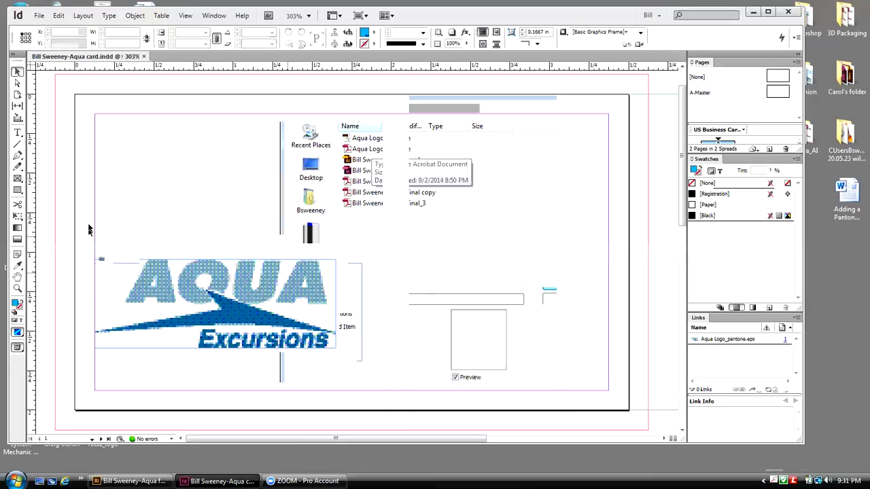
pyautogui.click(17, 178)
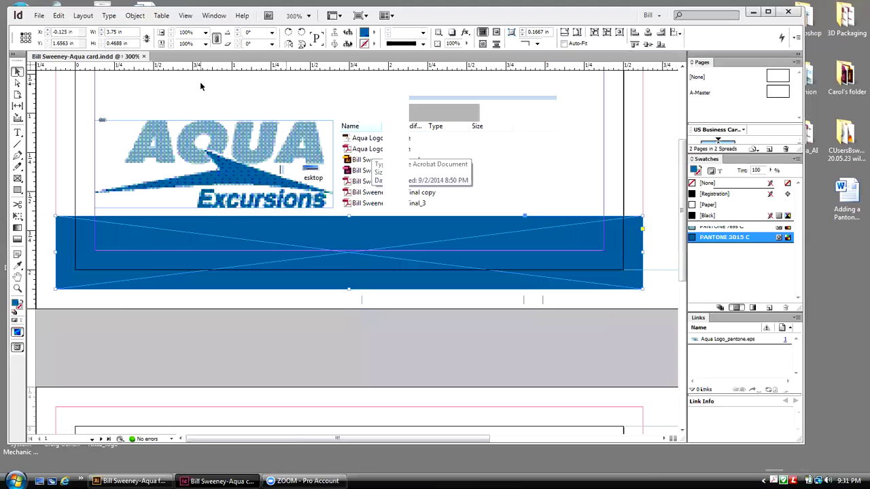
# Step: Zoom out and fit the whole card page in the window
pyautogui.click(185, 15)
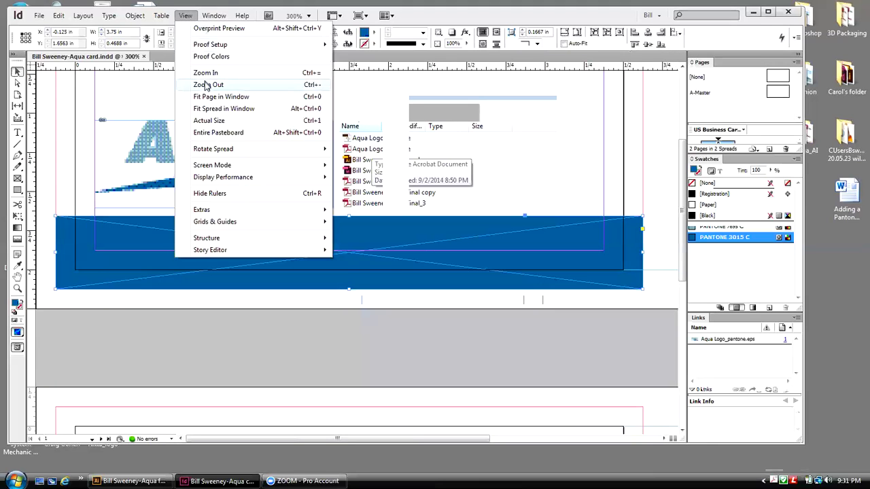
pyautogui.click(206, 84)
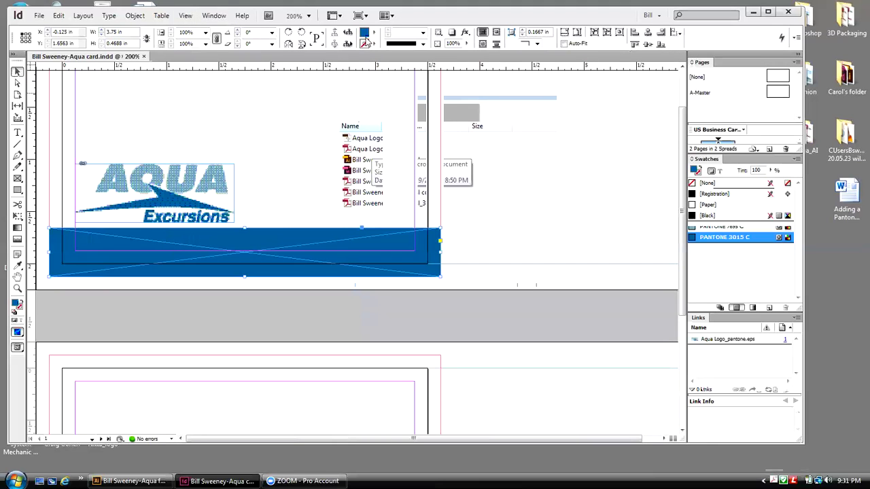
pyautogui.click(185, 15)
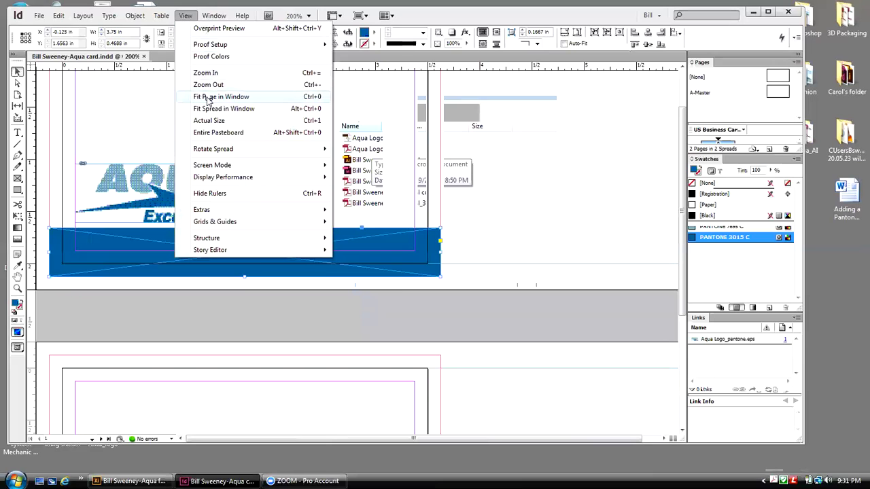
pyautogui.click(208, 99)
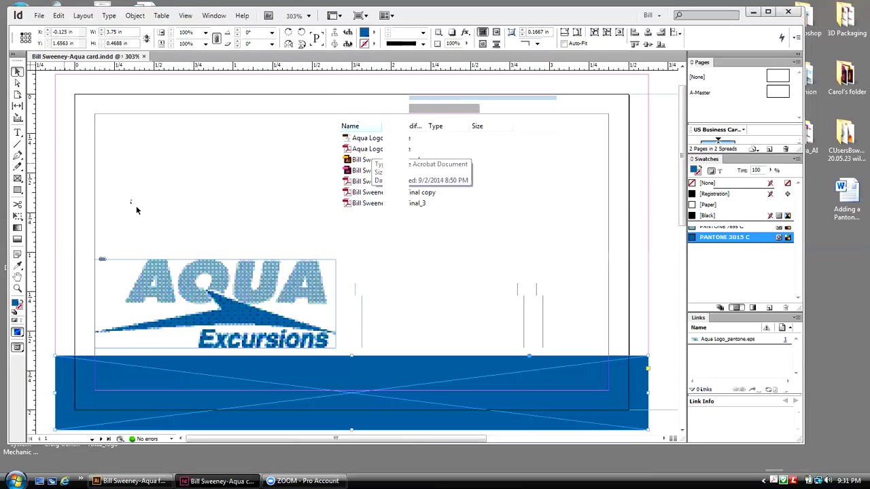
# Step: Reposition the logo and blue band lower, nudging the logo left
pyautogui.click(216, 278)
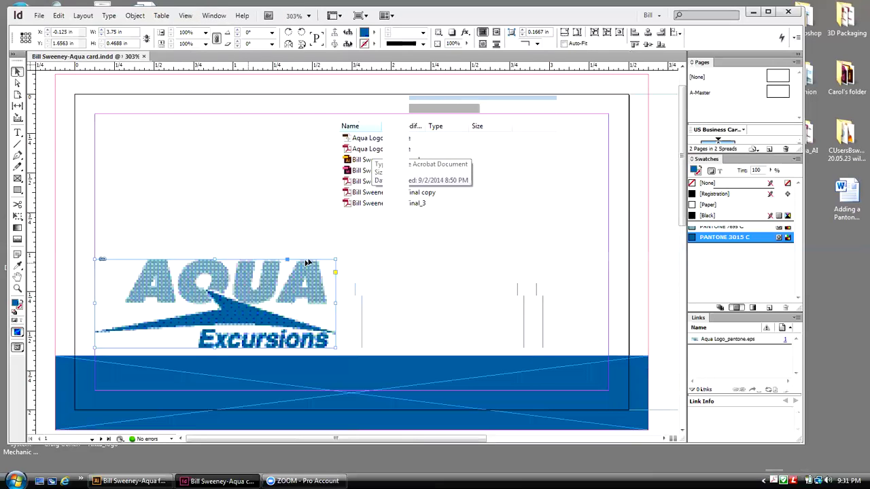
pyautogui.click(408, 358)
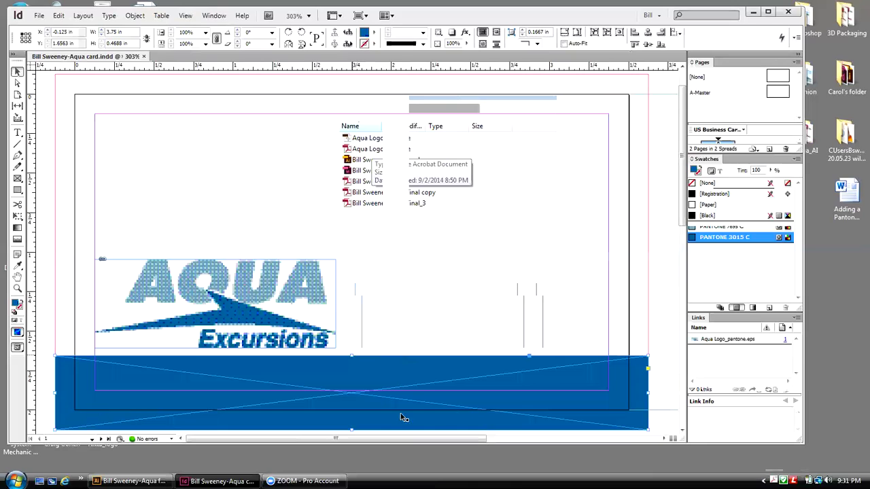
pyautogui.click(229, 326)
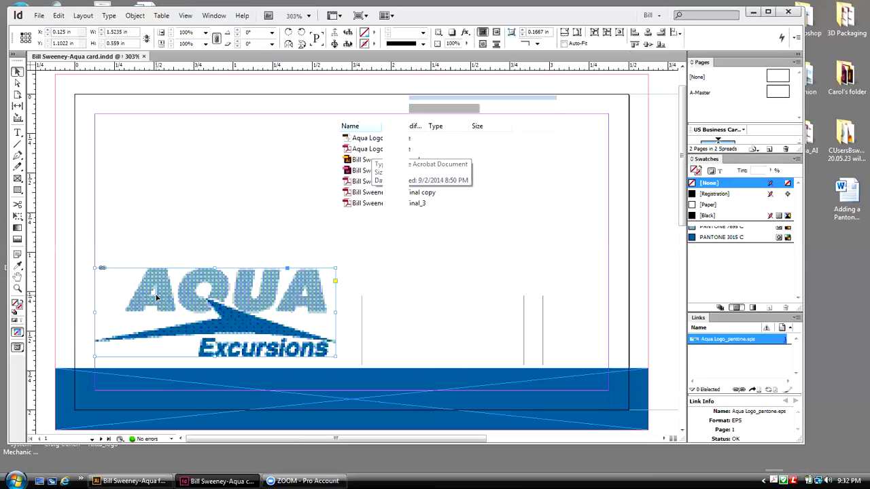
pyautogui.press('Left')
pyautogui.press('Left')
pyautogui.press('Left')
pyautogui.press('Left')
pyautogui.press('Left')
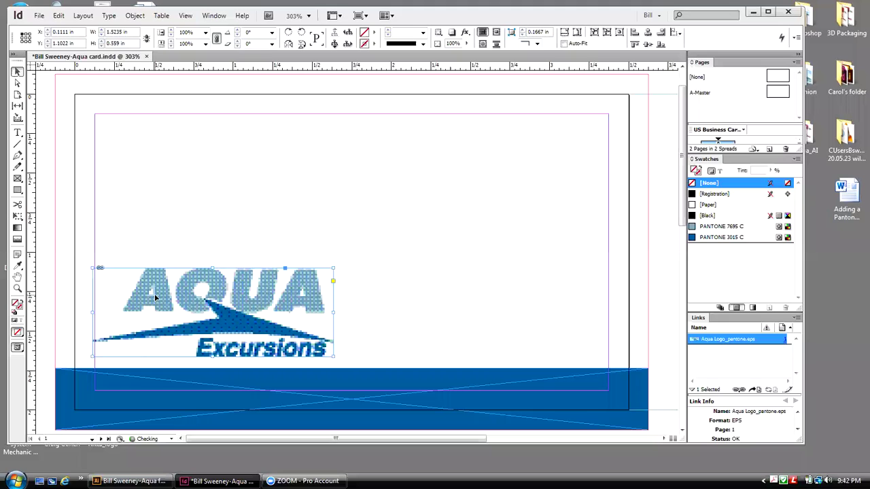
# Step: Nudge the logo further left, then right until X is 0.125 in
pyautogui.press('Left')
pyautogui.press('Left')
pyautogui.press('Left')
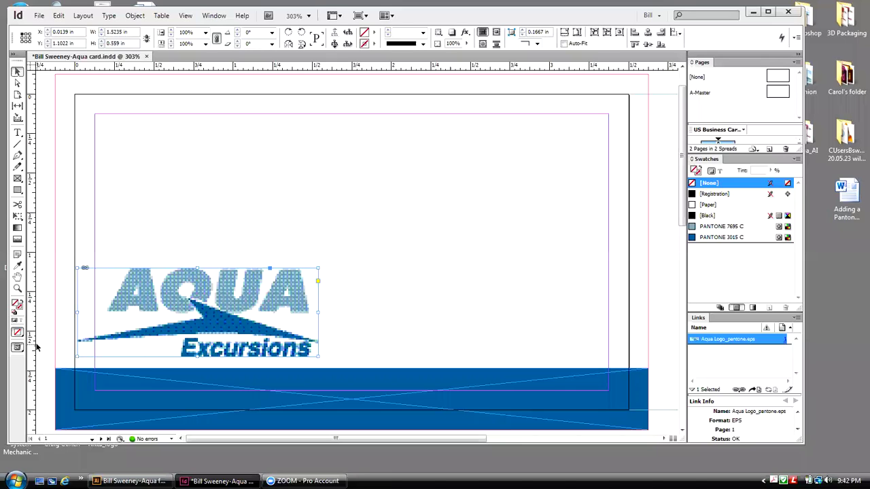
pyautogui.press('Right')
pyautogui.press('Right')
pyautogui.press('Right')
pyautogui.press('Right')
pyautogui.press('Right')
pyautogui.press('Right')
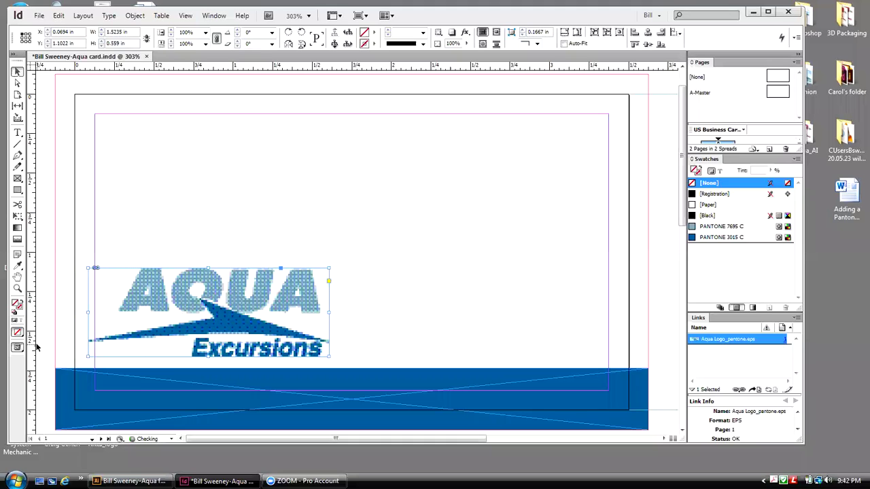
pyautogui.press('Right')
pyautogui.press('Right')
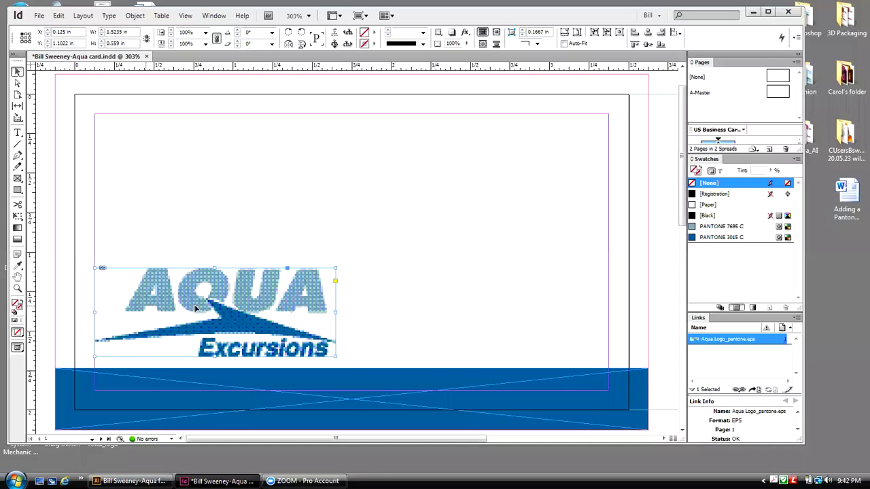
pyautogui.click(18, 144)
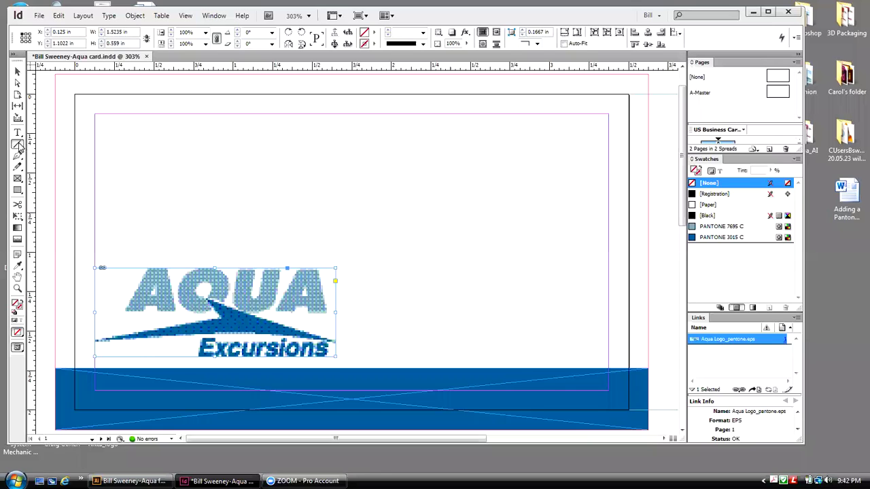
pyautogui.click(361, 116)
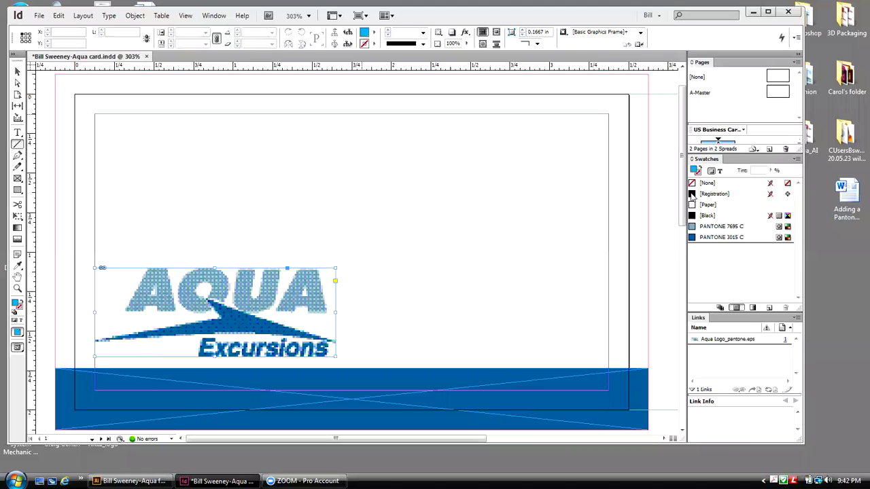
# Step: Draw a 0.5 pt vertical divider right of the logo and nudge it left
pyautogui.click(692, 194)
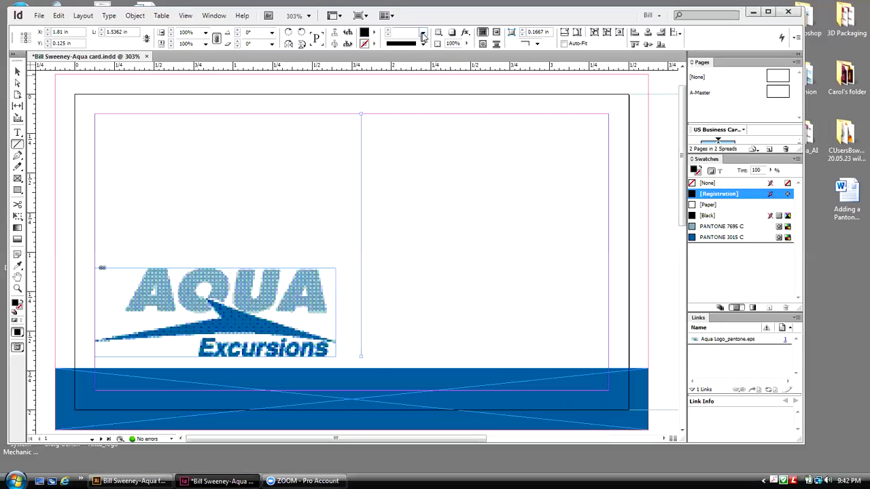
pyautogui.click(423, 36)
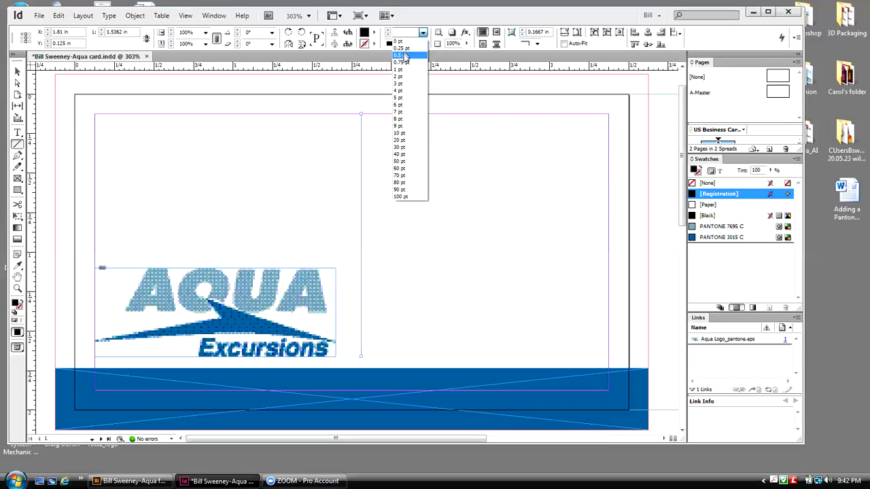
pyautogui.click(405, 56)
pyautogui.click(18, 71)
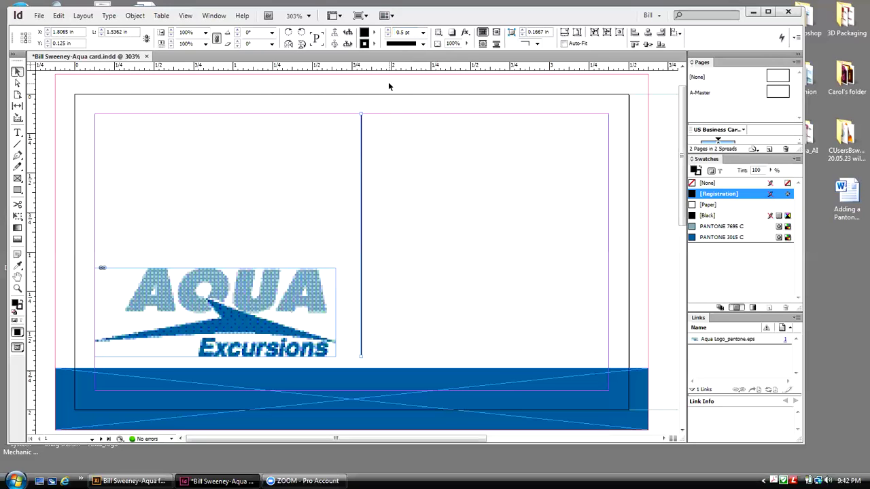
pyautogui.press('Left')
pyautogui.press('Left')
pyautogui.press('Left')
pyautogui.press('Left')
pyautogui.press('Left')
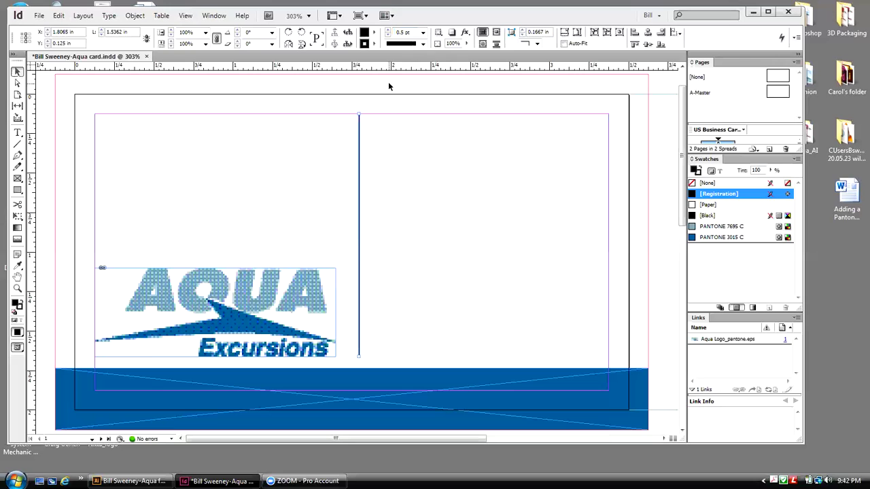
pyautogui.press('Left')
pyautogui.press('Left')
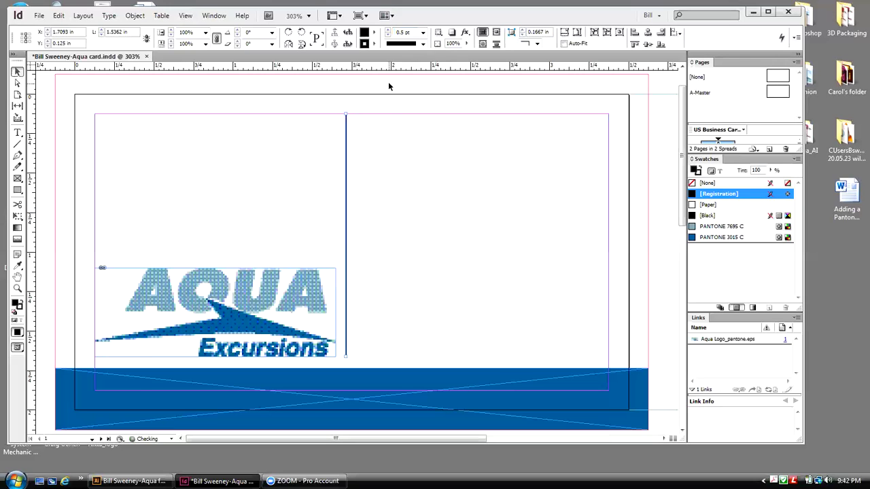
pyautogui.click(18, 134)
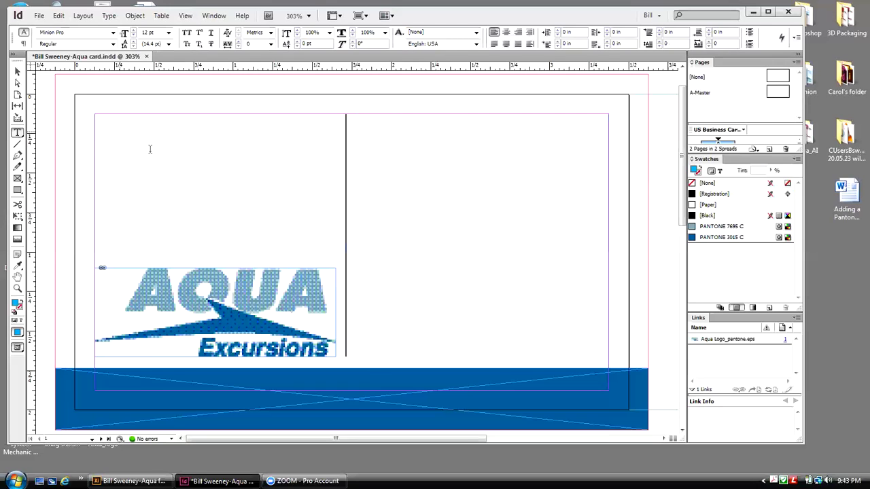
# Step: Paste the name frame, add 'CEO' after the name, and set the line to Myriad Pro
pyautogui.hotkey('ctrl', 'v')
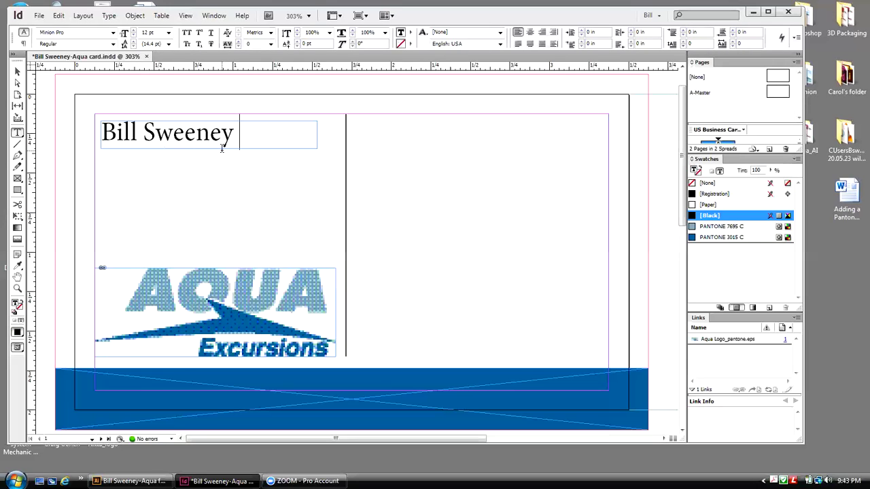
pyautogui.write('CEO')
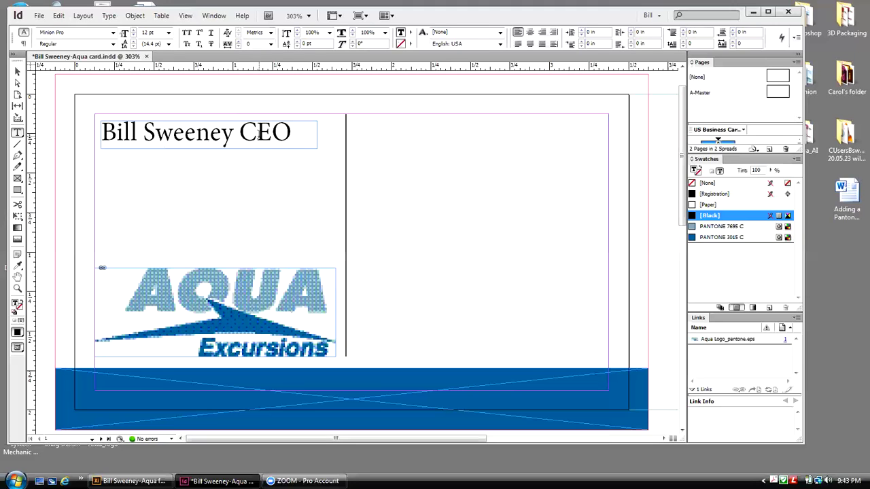
pyautogui.moveTo(292, 134); pyautogui.dragTo(101, 136)
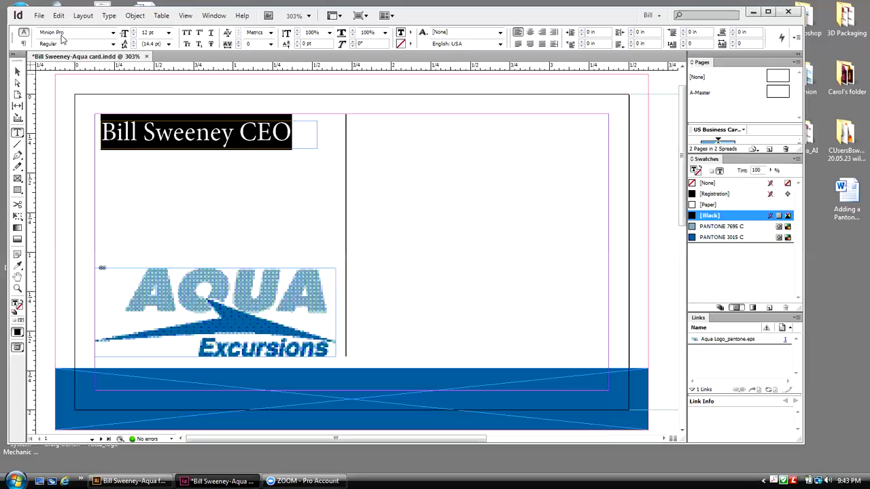
pyautogui.click(113, 32)
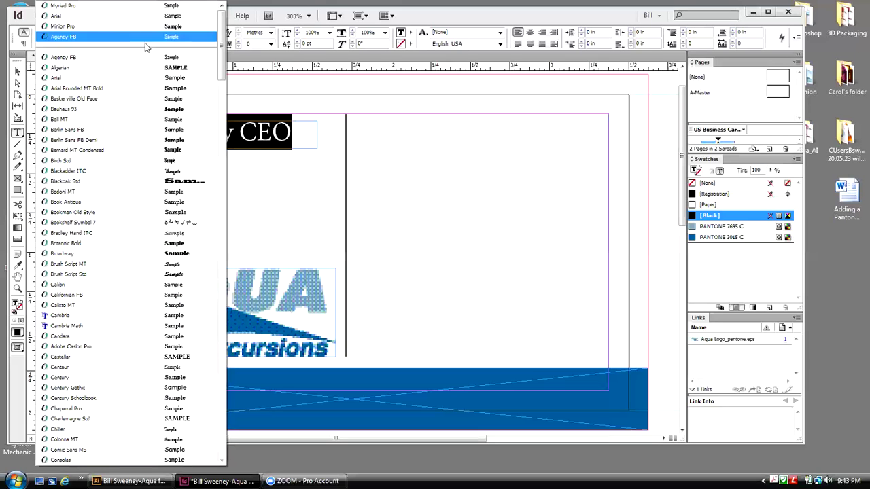
pyautogui.moveTo(219, 56); pyautogui.dragTo(240, 232)
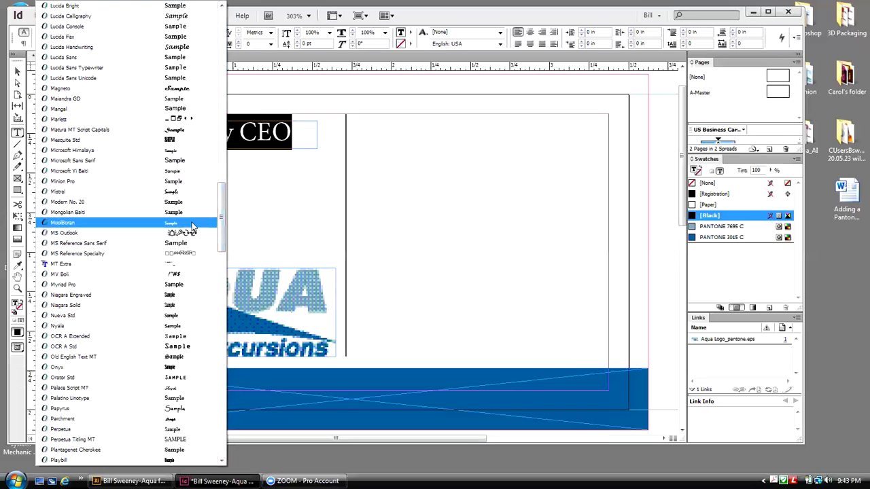
pyautogui.click(61, 285)
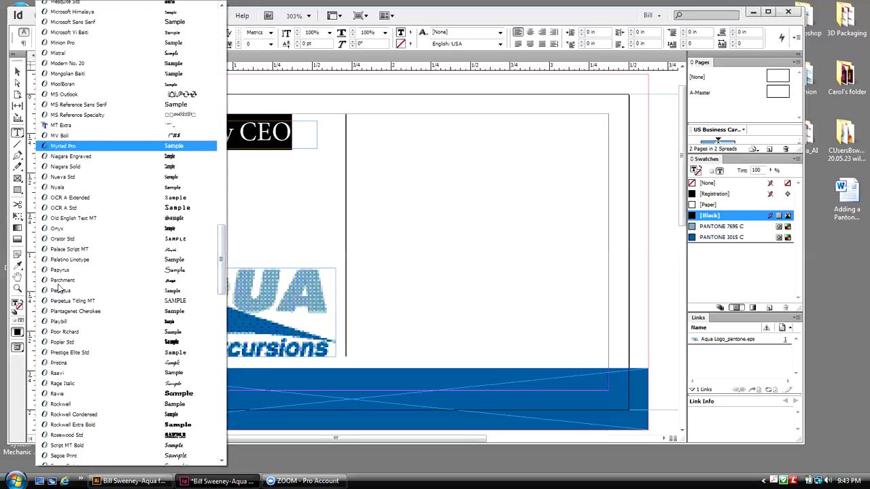
# Step: Make the CEO title 9 pt Italic
pyautogui.moveTo(239, 132); pyautogui.dragTo(100, 132)
pyautogui.moveTo(291, 133); pyautogui.dragTo(244, 132)
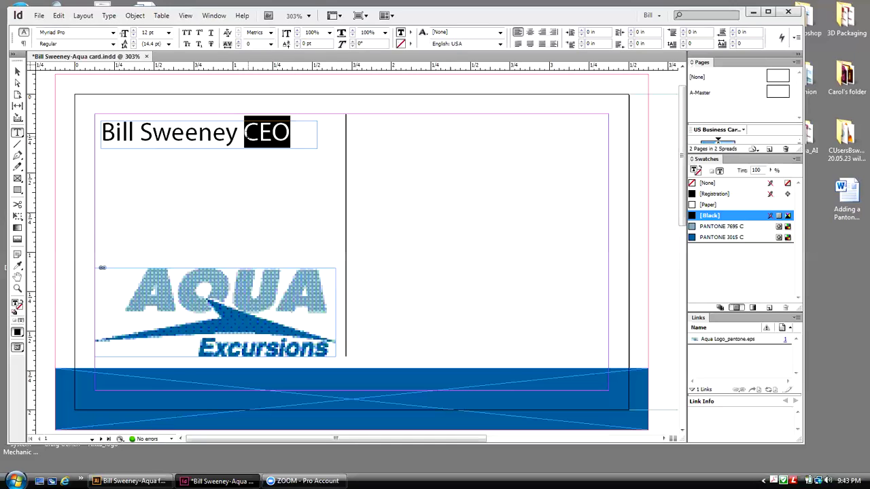
pyautogui.click(168, 32)
pyautogui.click(149, 72)
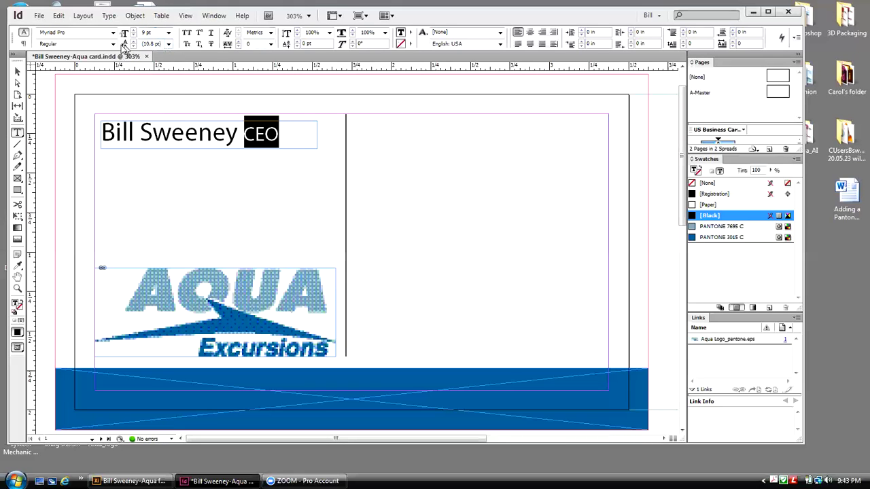
pyautogui.click(112, 44)
pyautogui.click(46, 107)
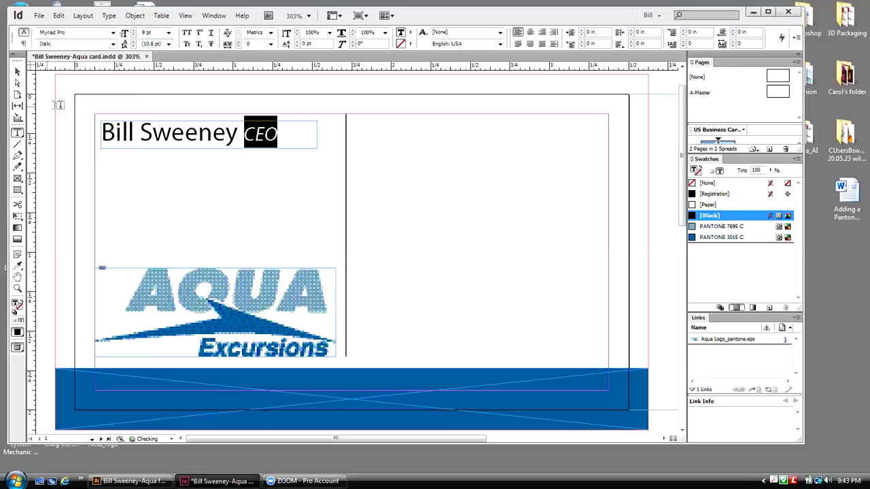
# Step: Make the name Myriad Pro Semibold and deselect the text
pyautogui.moveTo(238, 133); pyautogui.dragTo(99, 132)
pyautogui.click(113, 44)
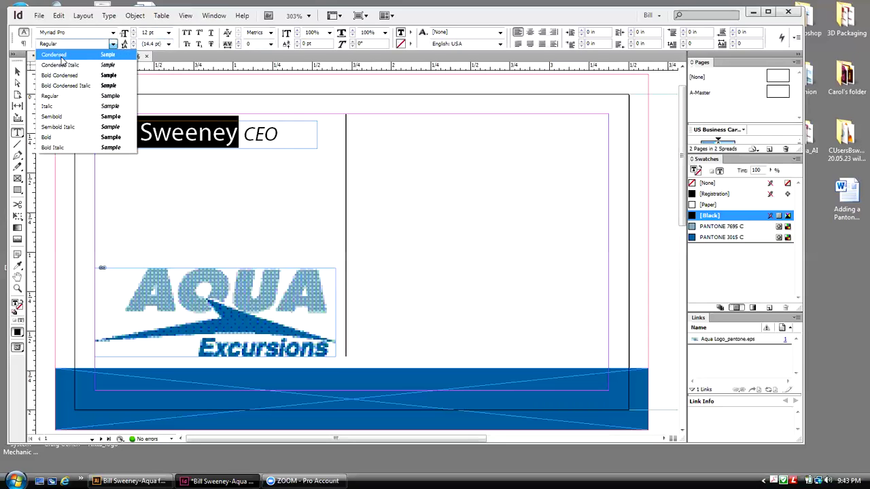
pyautogui.click(51, 116)
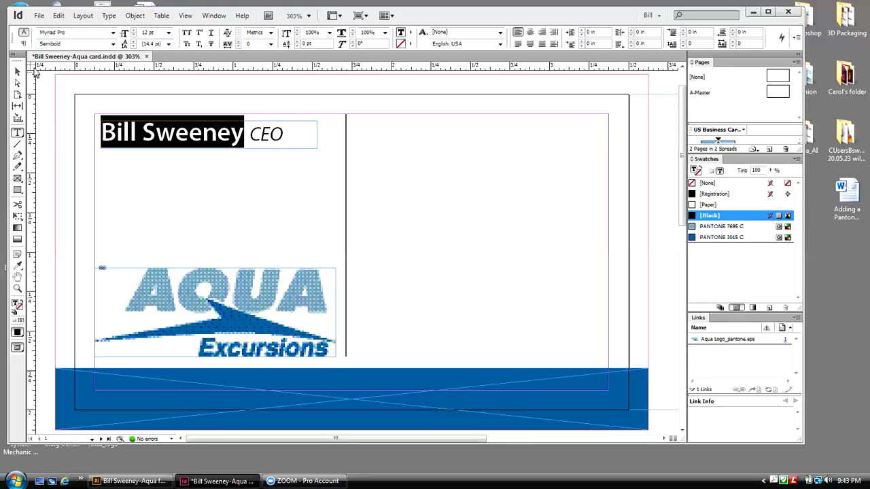
pyautogui.click(17, 71)
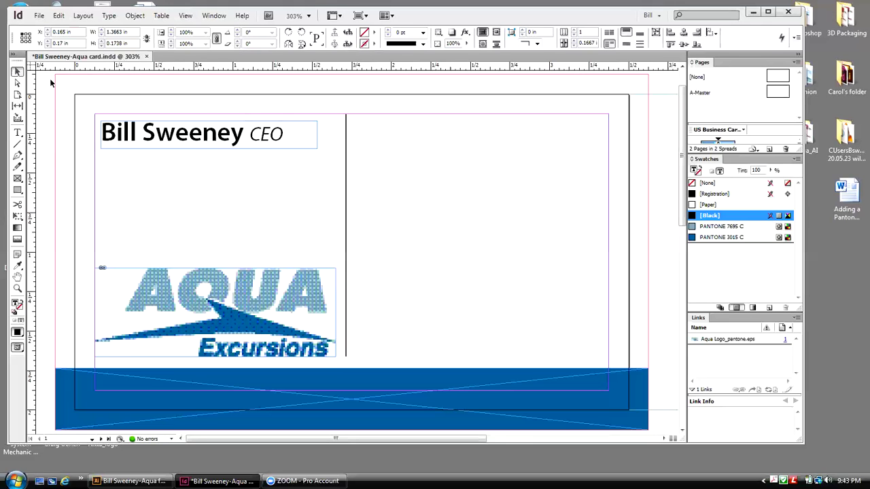
pyautogui.click(395, 192)
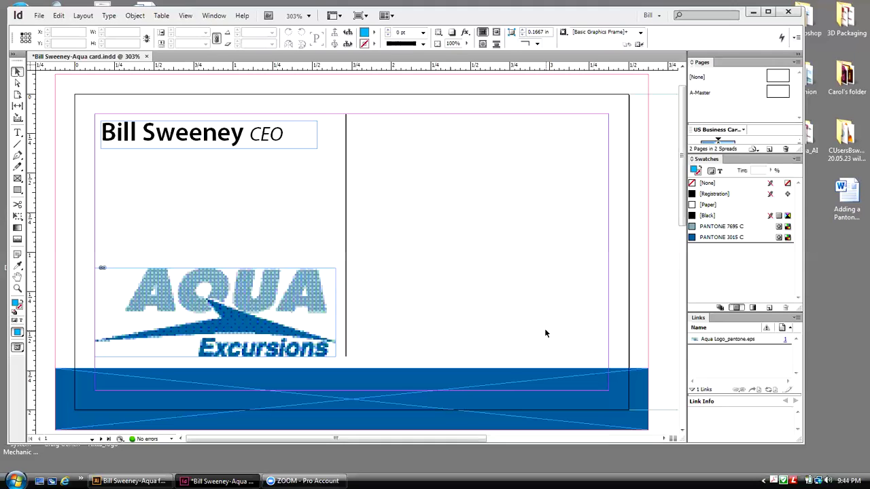
# Step: Create a new folder named Illustrator inside the Desktop exports folder
pyautogui.click(749, 13)
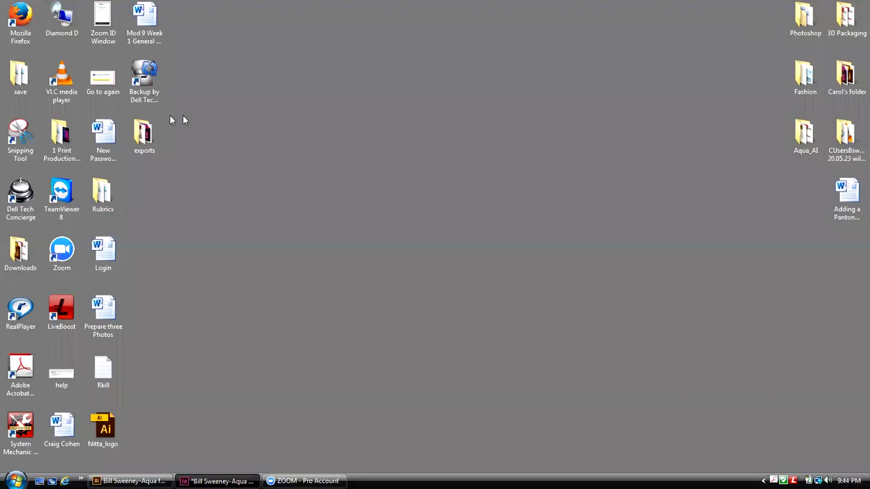
pyautogui.doubleClick(144, 134)
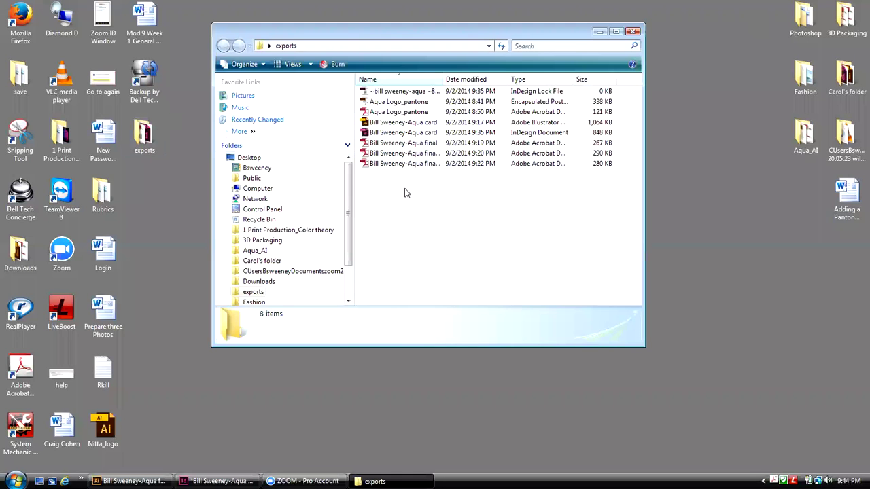
pyautogui.rightClick(415, 201)
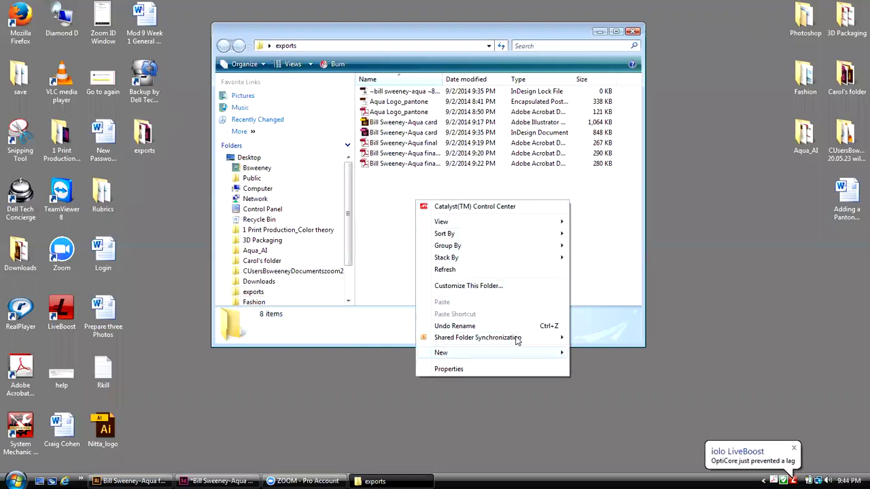
pyautogui.moveTo(563, 354)
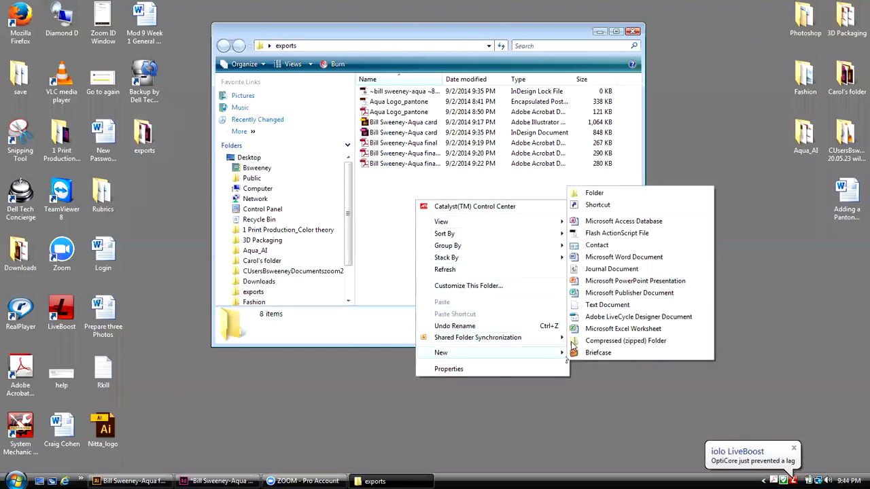
pyautogui.click(593, 193)
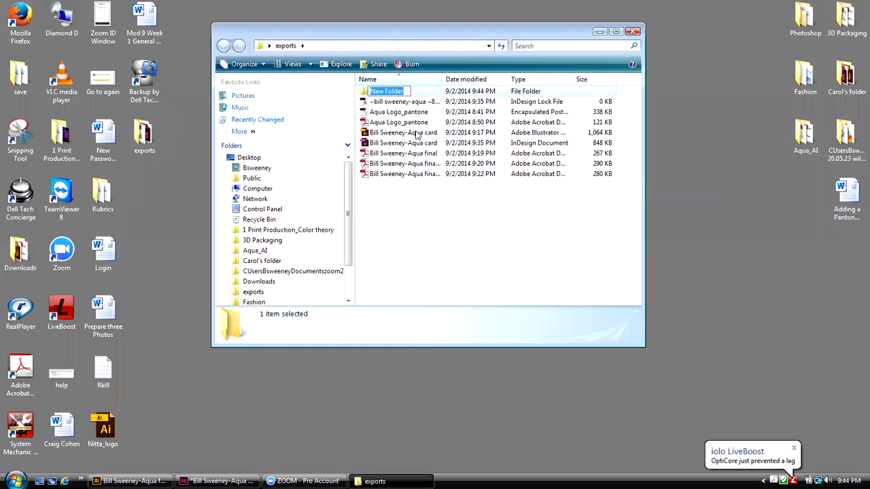
pyautogui.write('Bil')
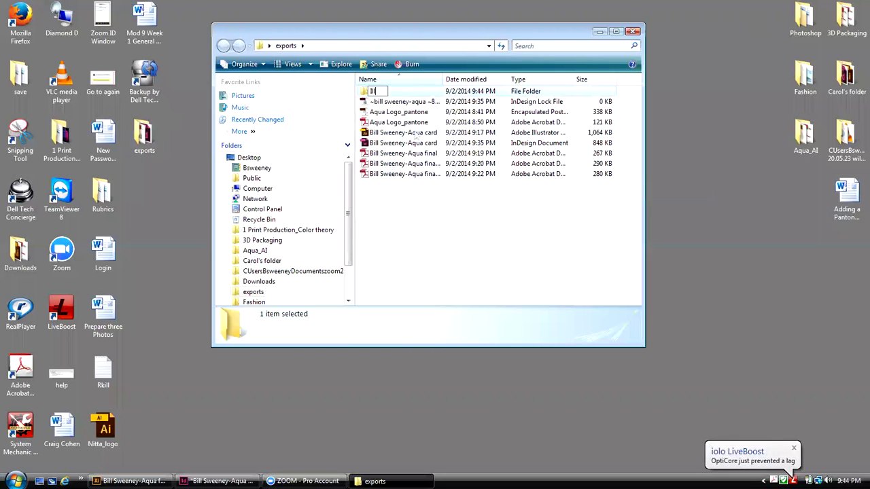
pyautogui.write('ustrator')
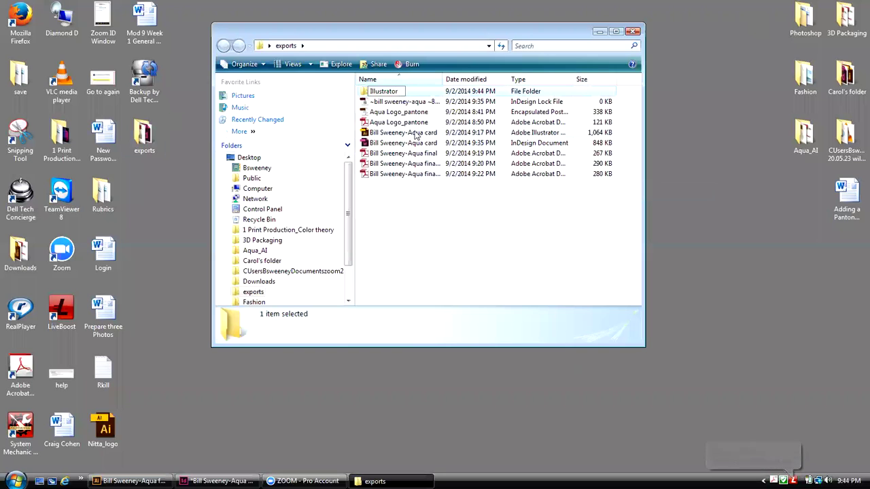
pyautogui.click(389, 190)
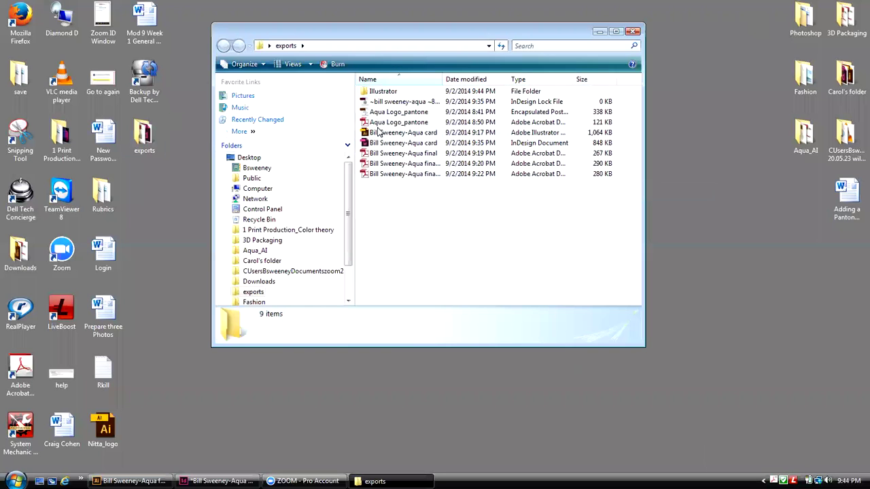
# Step: Move the earlier PDF and Illustrator exports into the Illustrator folder, then close Explorer
pyautogui.moveTo(384, 189); pyautogui.dragTo(385, 98)
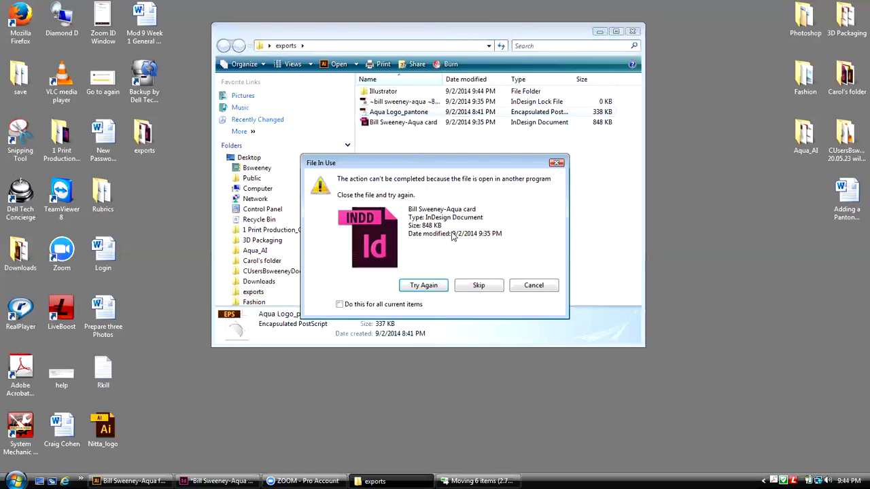
pyautogui.click(532, 286)
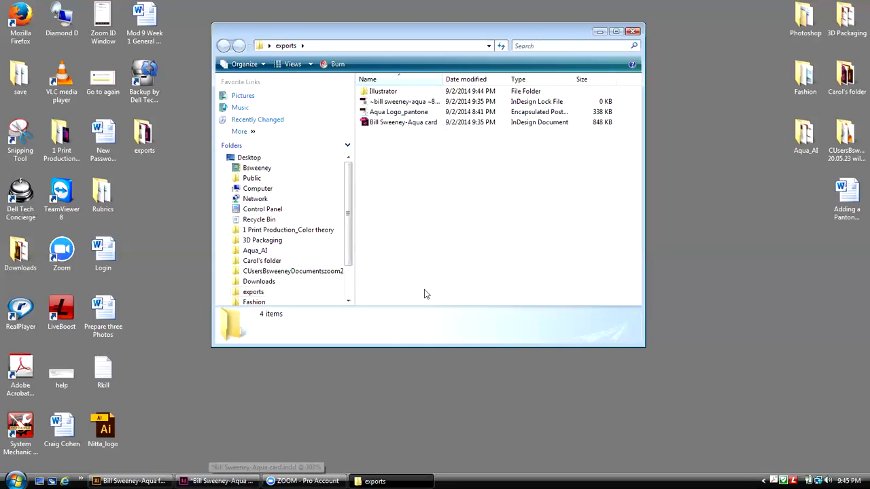
pyautogui.click(633, 32)
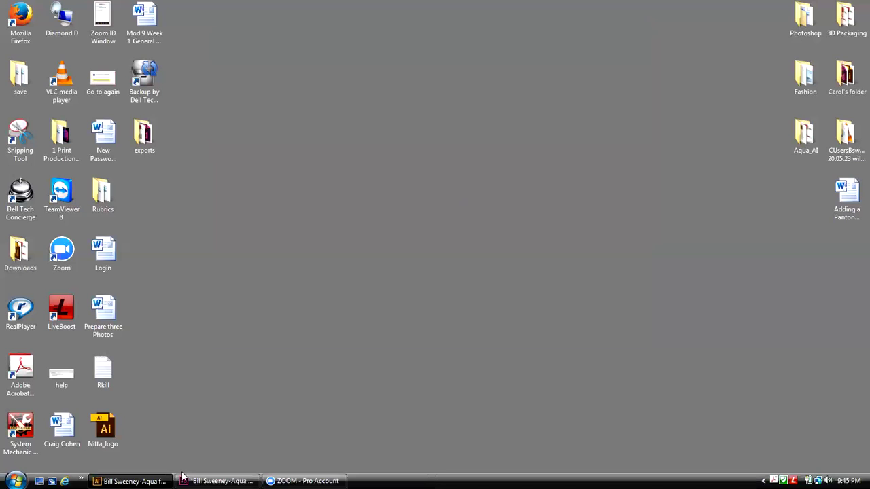
# Step: Restore InDesign and switch Display Performance to High Quality Display
pyautogui.click(216, 481)
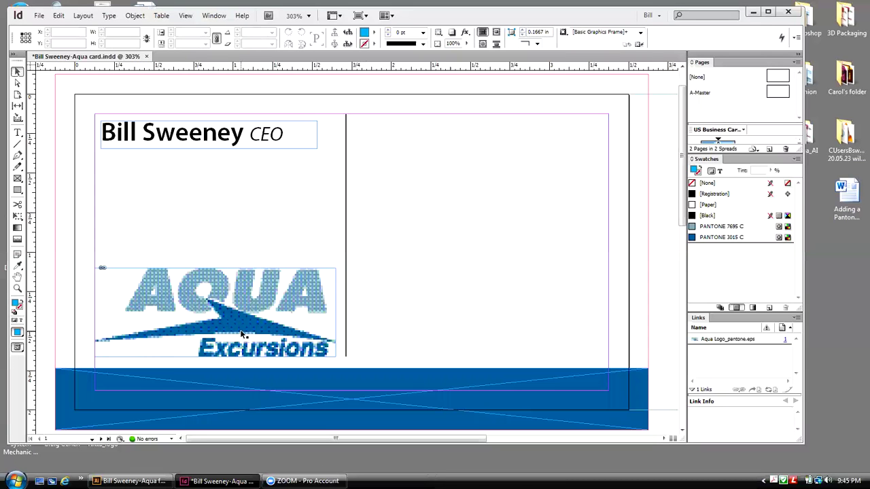
pyautogui.click(186, 16)
pyautogui.moveTo(236, 178)
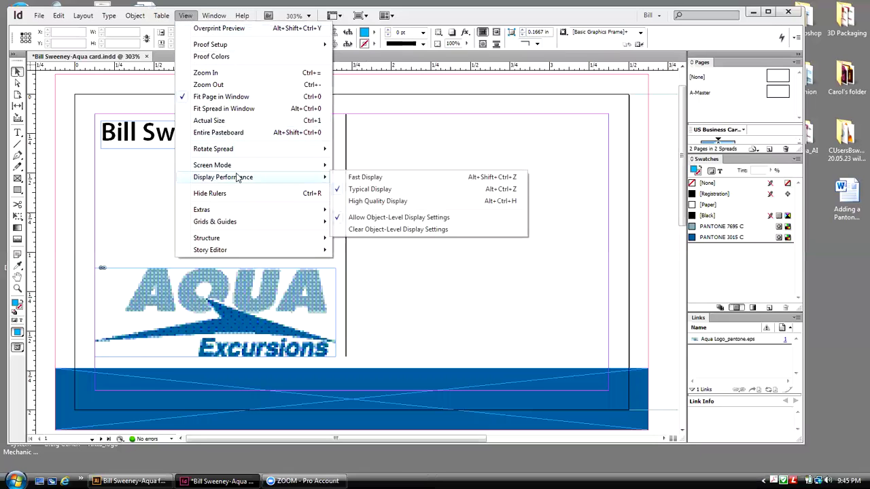
pyautogui.click(373, 203)
pyautogui.click(387, 379)
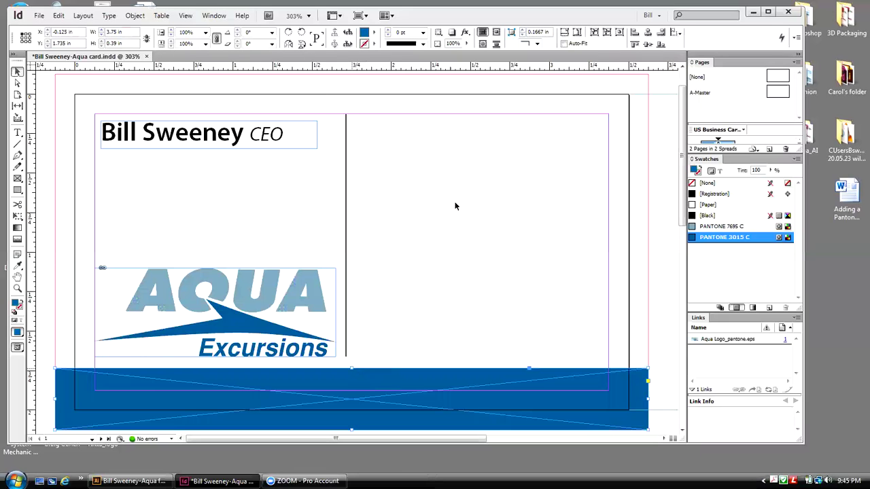
# Step: Hide frame edges via View > Extras
pyautogui.click(185, 15)
pyautogui.moveTo(216, 211)
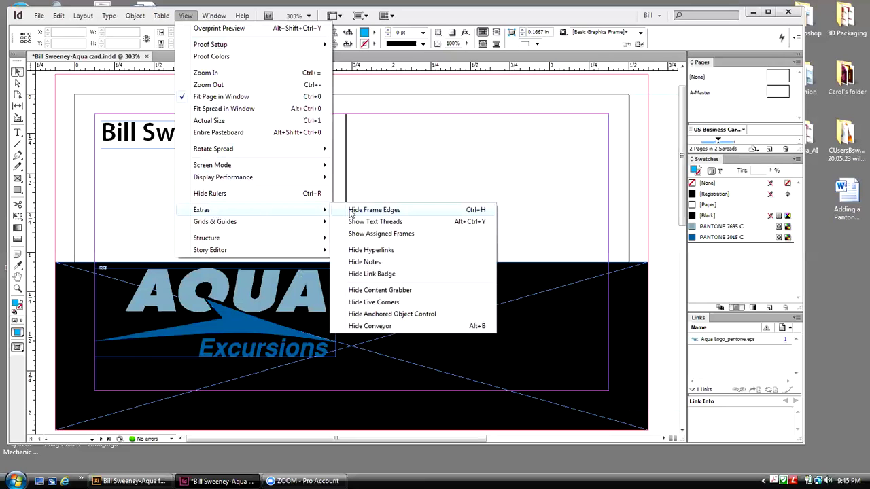
pyautogui.click(350, 211)
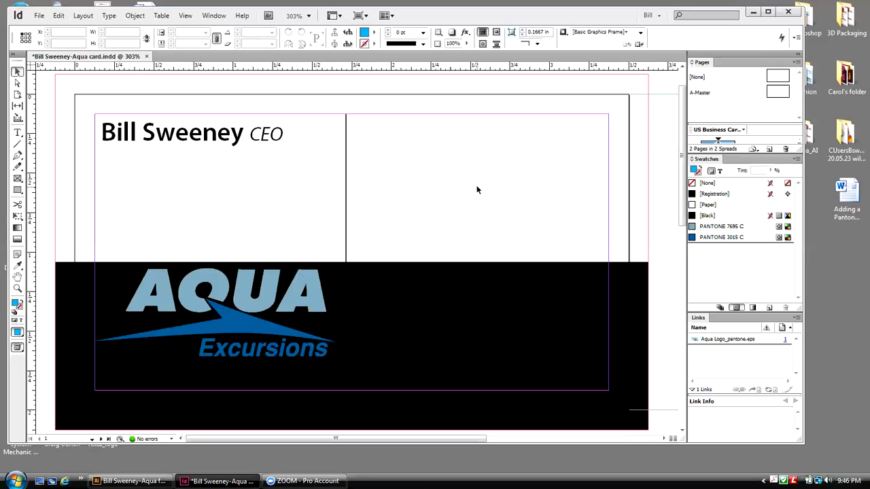
# Step: Undo the last two band changes to reveal the logo, then open the File menu
pyautogui.hotkey('ctrl', 'z')
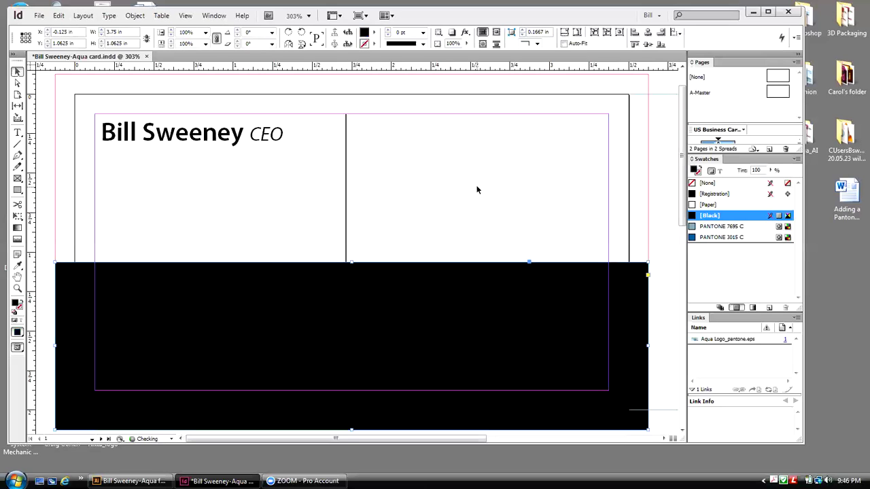
pyautogui.hotkey('ctrl', 'z')
pyautogui.hotkey('ctrl', 'z')
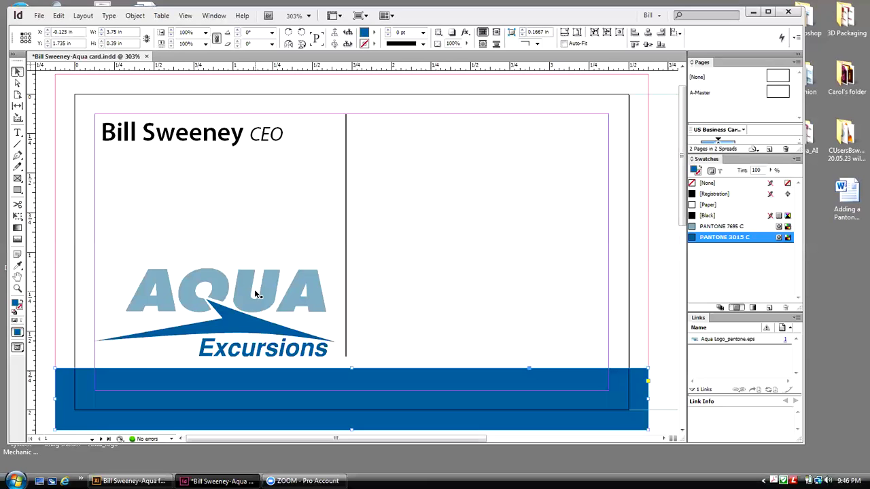
pyautogui.click(40, 15)
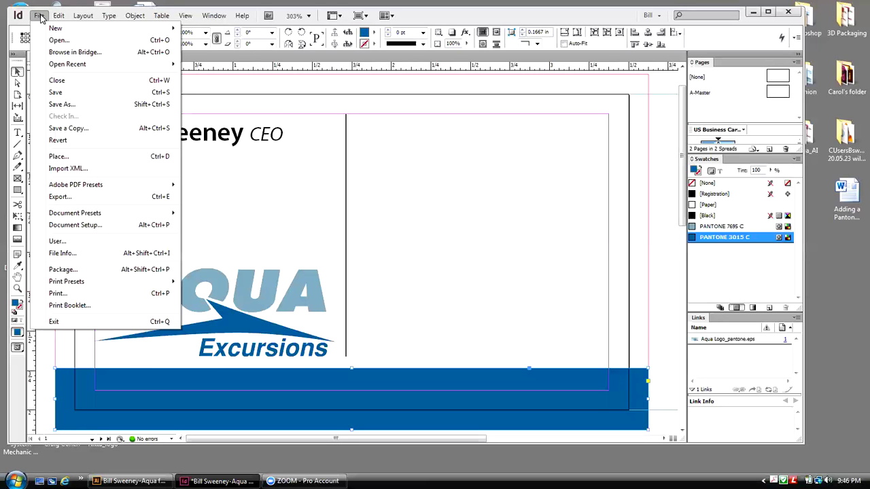
# Step: Export the card as Adobe PDF (Print), saving into the Desktop exports folder
pyautogui.click(81, 198)
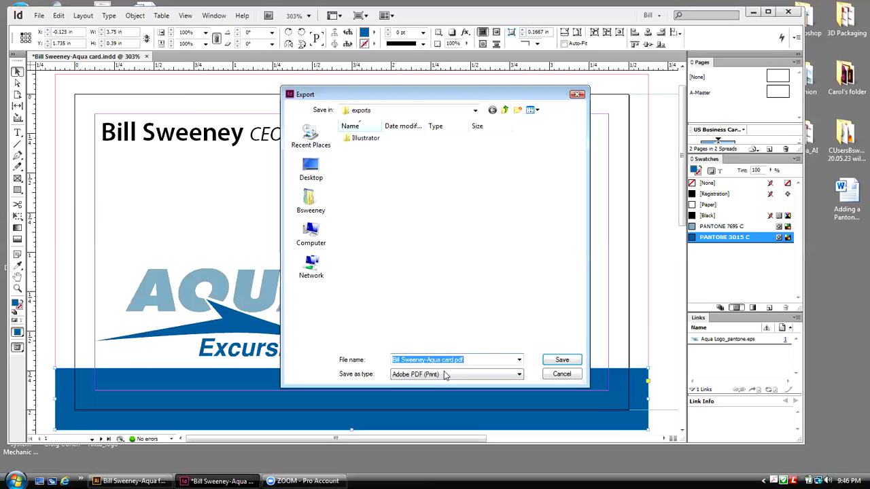
pyautogui.moveTo(401, 95); pyautogui.dragTo(371, 81)
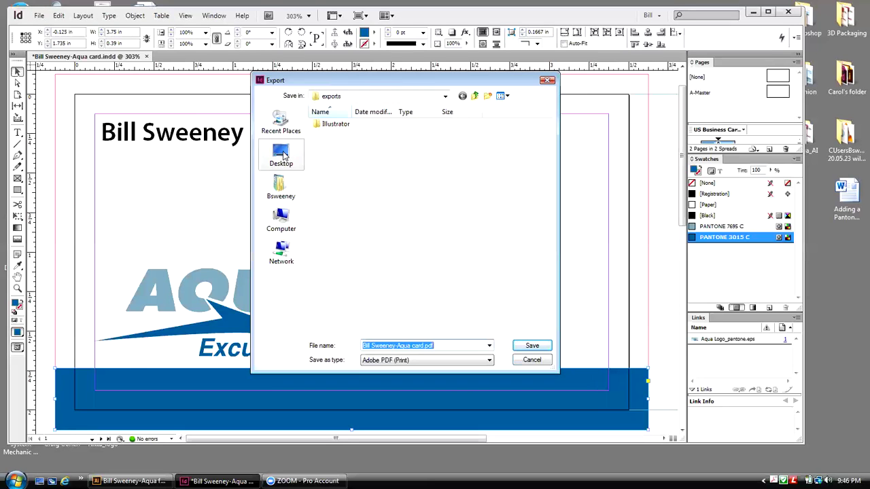
pyautogui.click(282, 155)
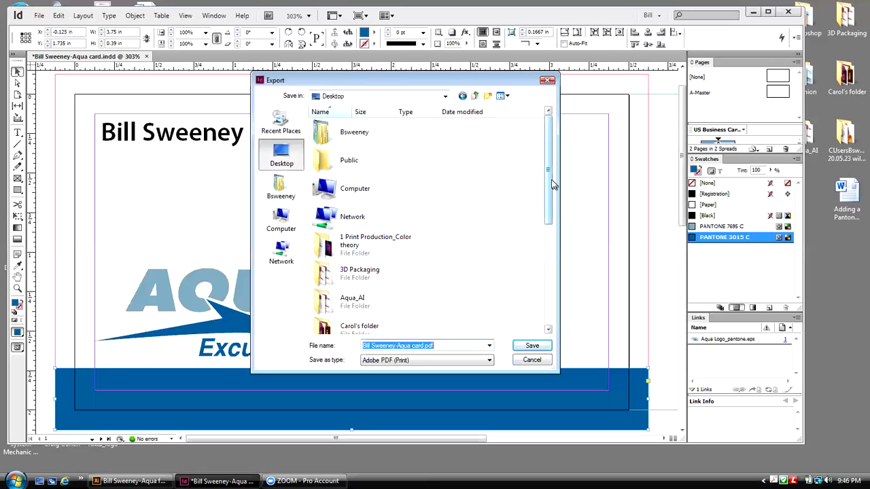
pyautogui.moveTo(551, 183); pyautogui.dragTo(556, 249)
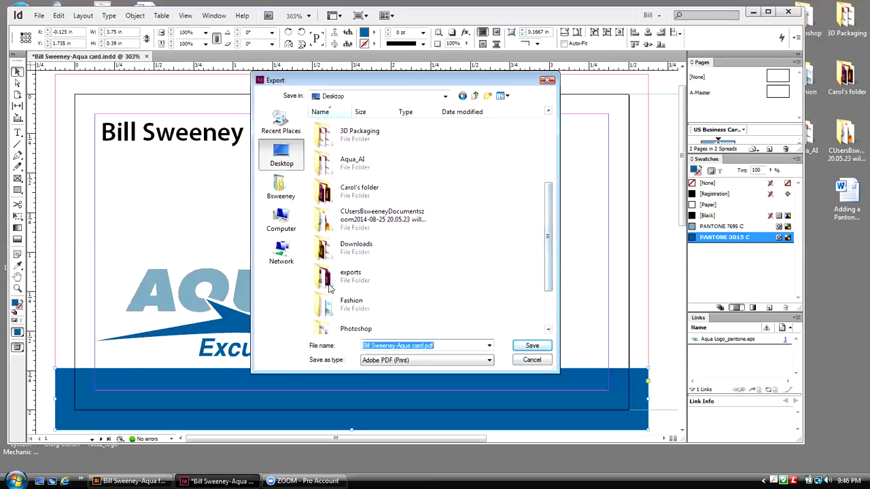
pyautogui.doubleClick(323, 280)
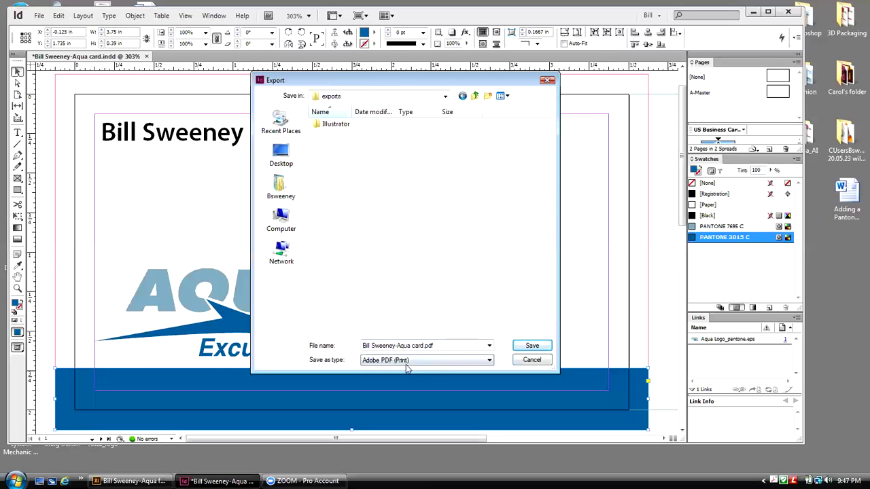
pyautogui.click(517, 349)
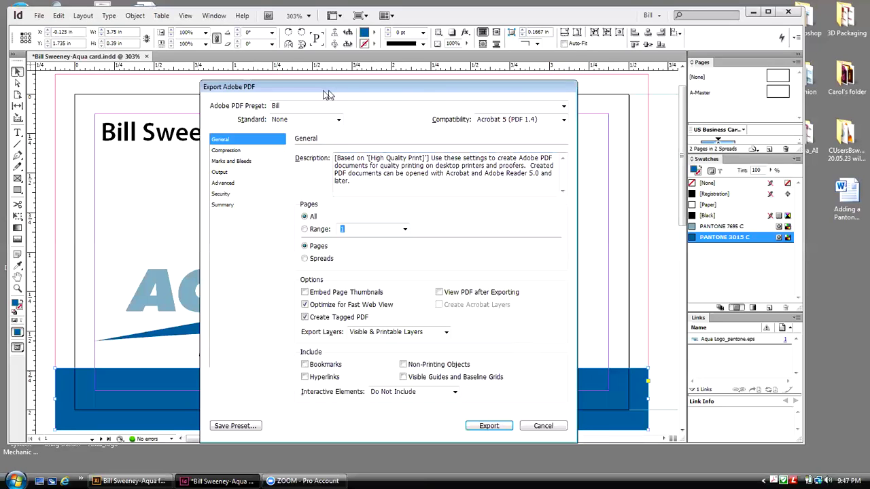
# Step: Keep PDF standard None and Acrobat 5 (PDF 1.4) compatibility, then show Marks and Bleeds
pyautogui.moveTo(323, 91); pyautogui.dragTo(491, 53)
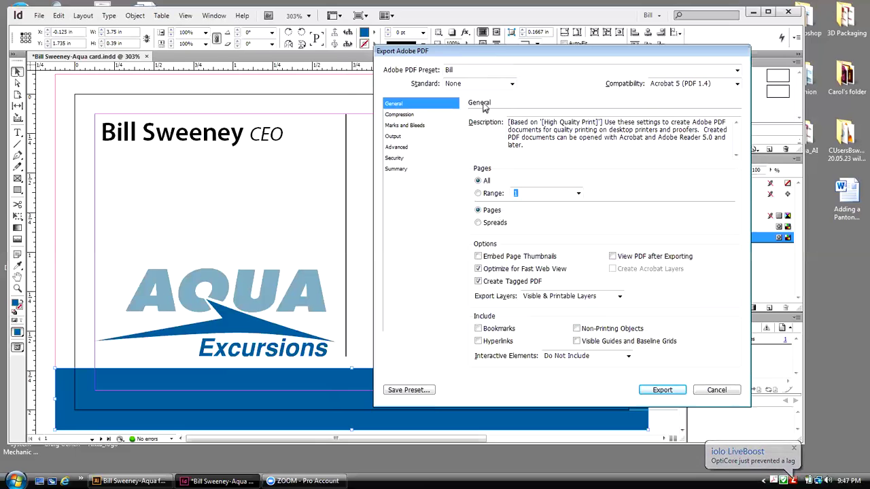
pyautogui.click(511, 85)
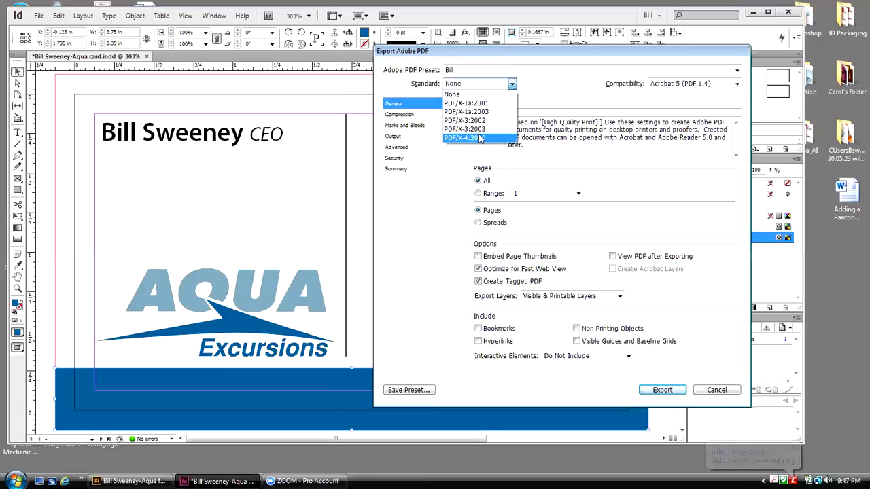
pyautogui.click(548, 106)
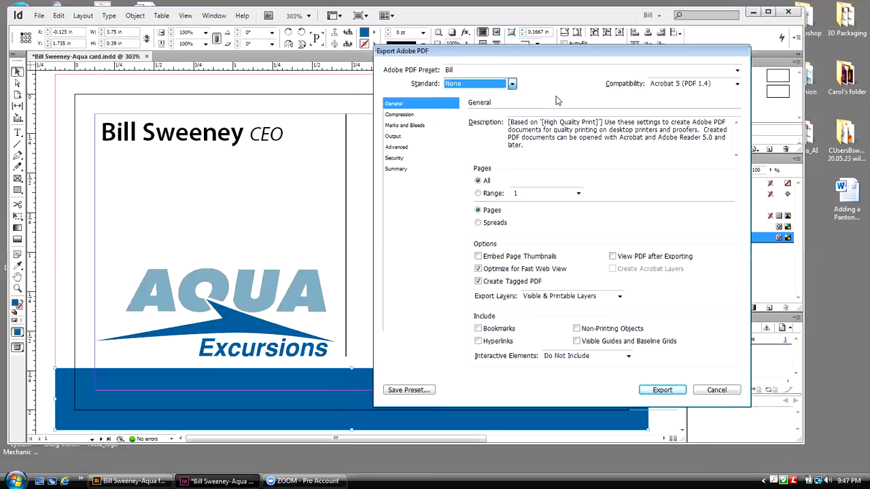
pyautogui.click(738, 85)
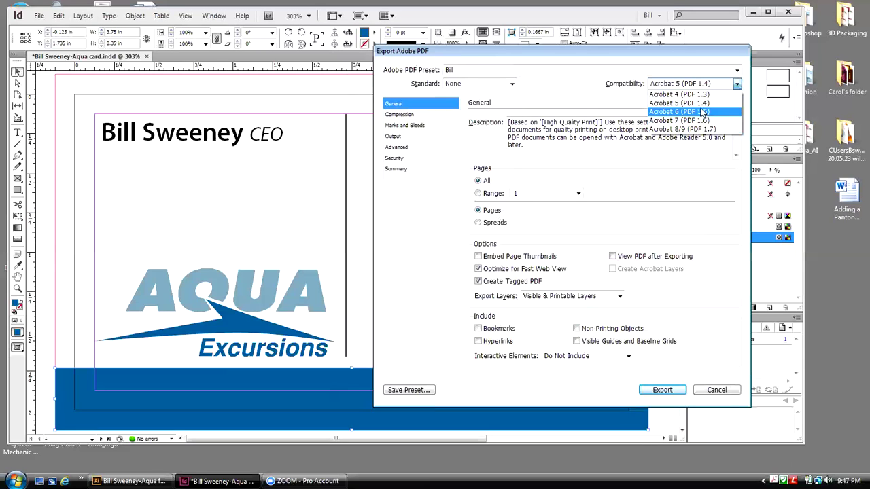
pyautogui.click(580, 96)
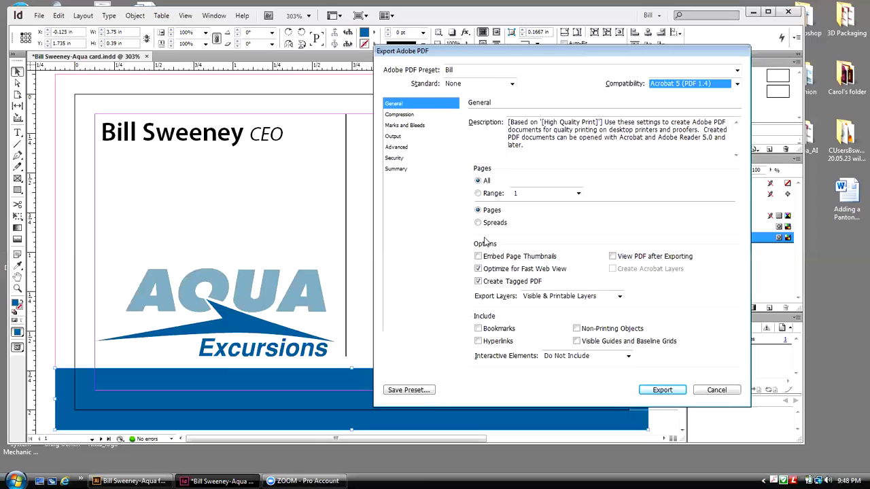
pyautogui.click(411, 127)
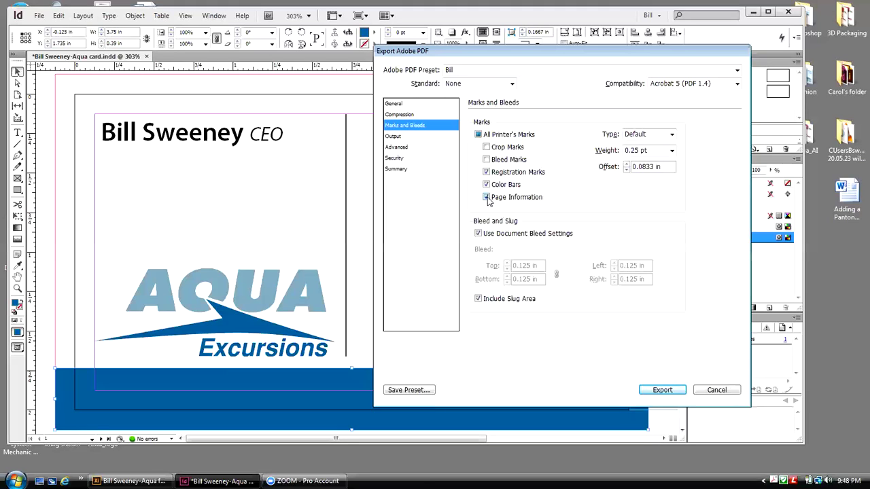
# Step: Turn off page information, colour bars and registration marks; turn on crop and bleed marks
pyautogui.click(487, 197)
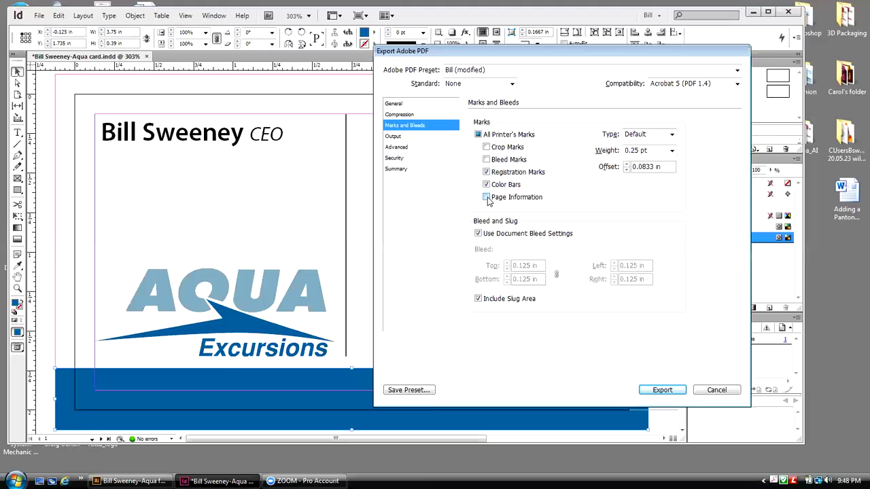
pyautogui.click(486, 185)
pyautogui.click(486, 172)
pyautogui.click(487, 172)
pyautogui.click(487, 147)
pyautogui.click(487, 160)
# Step: Exclude the slug area, export the PDF, and minimize InDesign
pyautogui.click(478, 299)
pyautogui.click(663, 391)
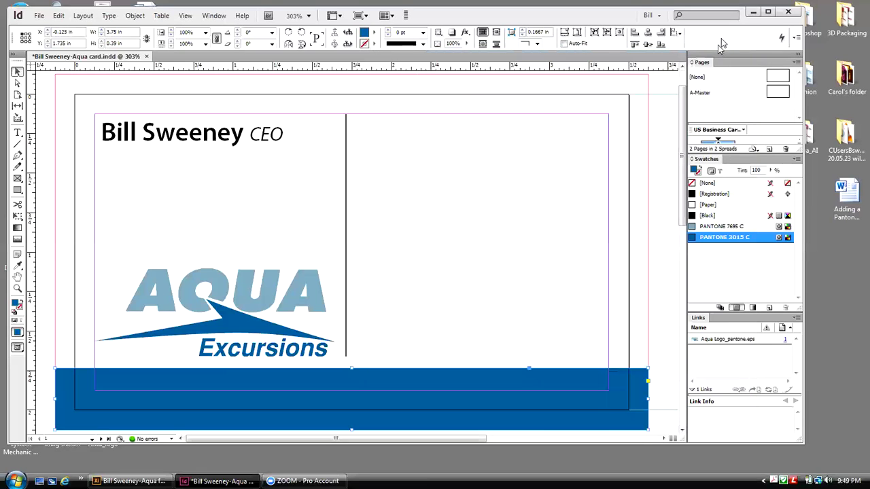
pyautogui.click(752, 13)
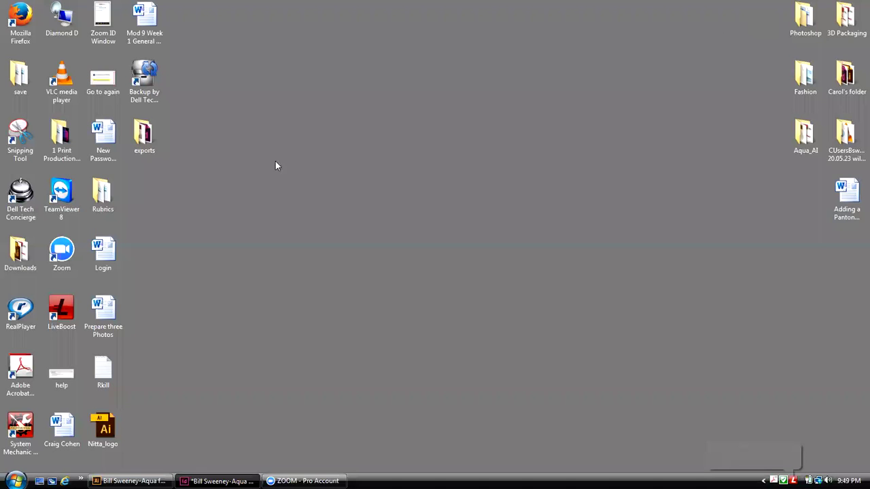
# Step: Open the Desktop exports folder and double-click the new card PDF to view it in Adobe Reader
pyautogui.click(139, 136)
pyautogui.doubleClick(140, 136)
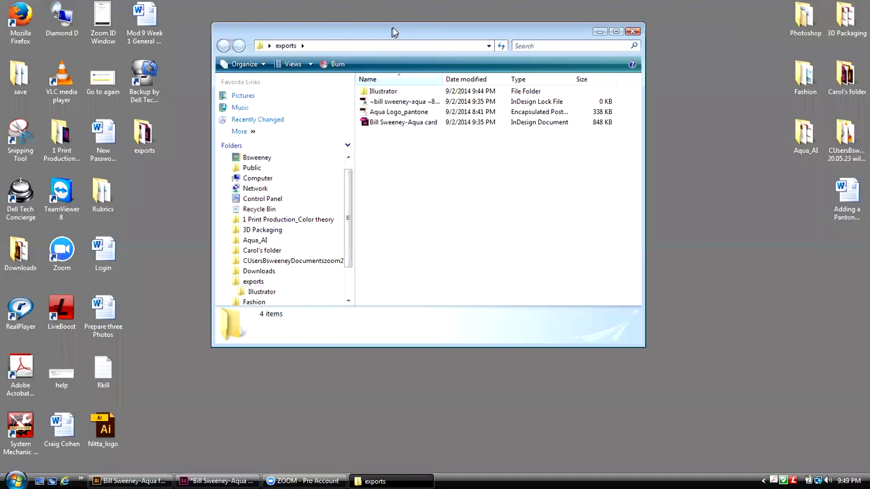
pyautogui.moveTo(393, 28); pyautogui.dragTo(448, 25)
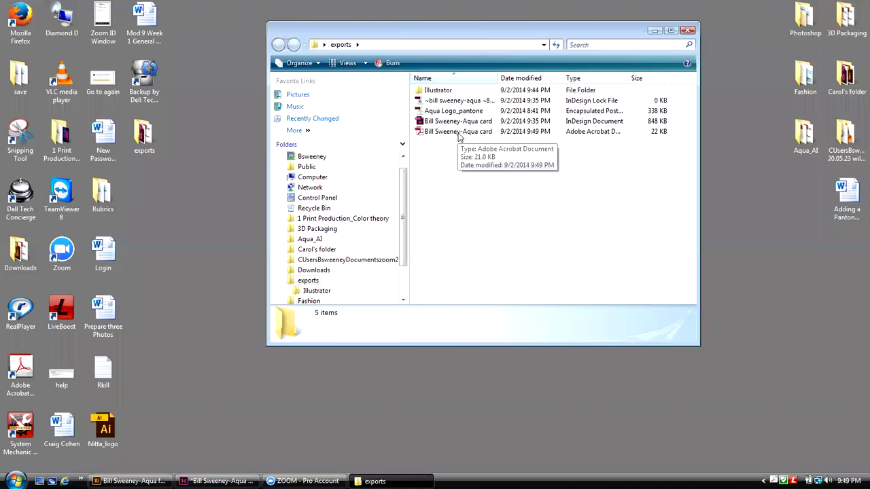
pyautogui.doubleClick(459, 134)
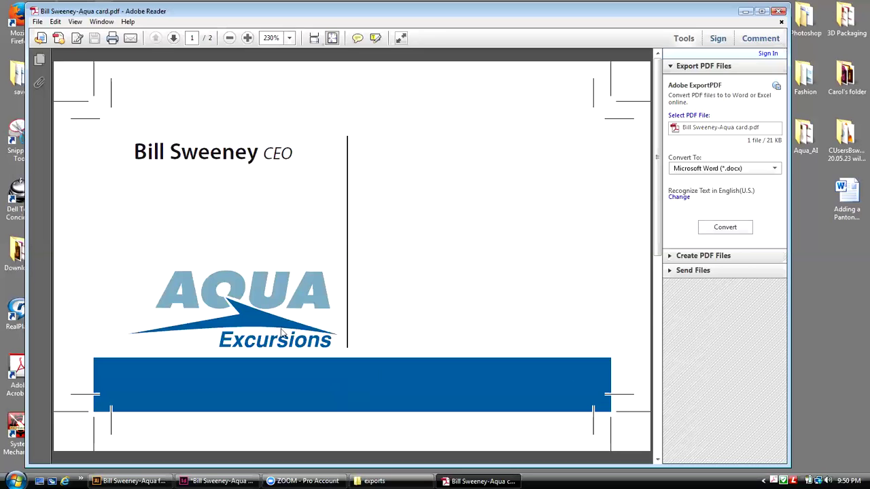
# Step: Check pages 2 and 1 in the Page Thumbnails panel, then close Adobe Reader
pyautogui.click(41, 60)
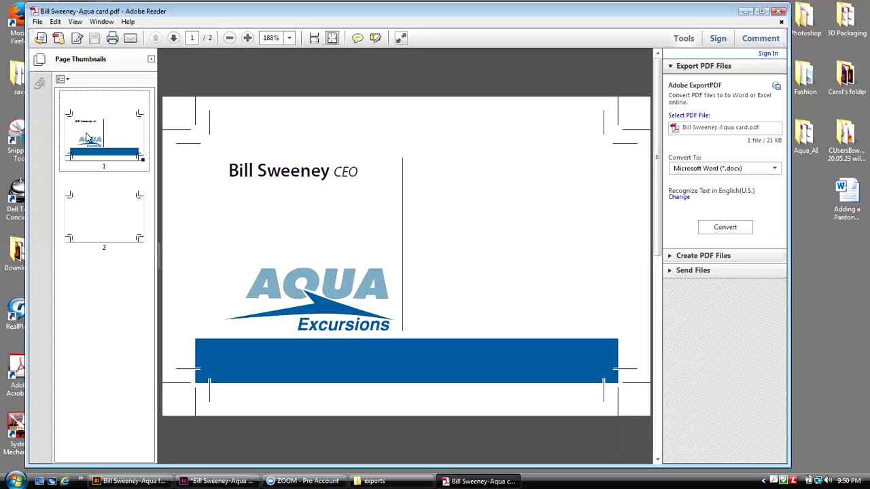
pyautogui.click(94, 207)
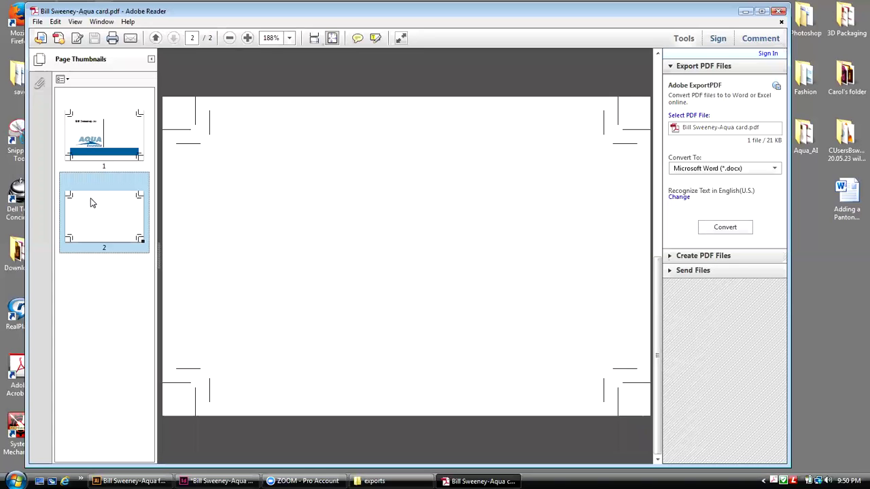
pyautogui.click(119, 146)
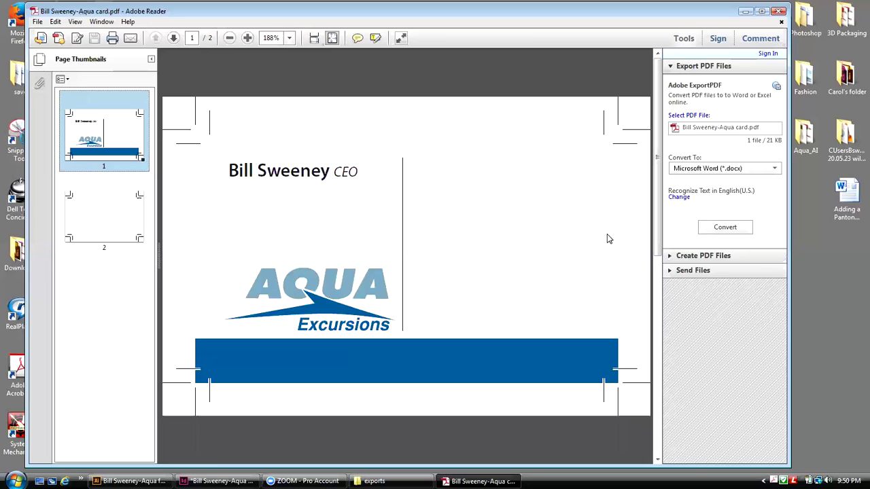
pyautogui.click(779, 12)
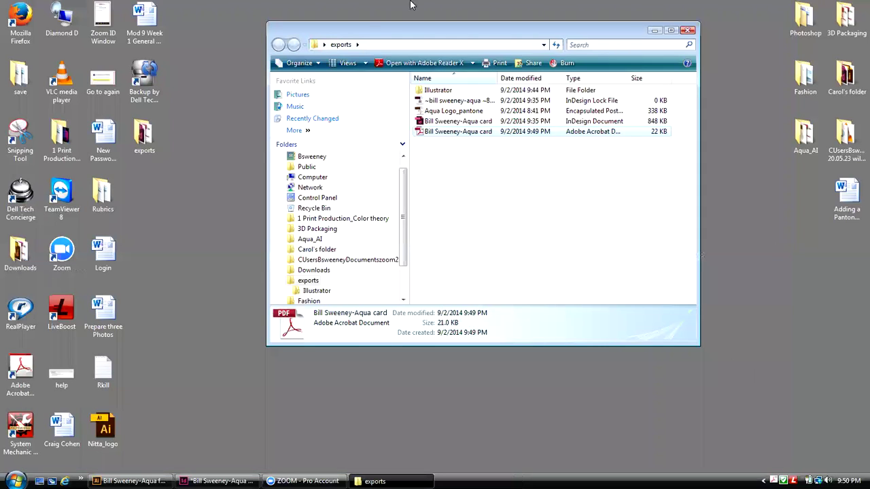
pyautogui.moveTo(322, 36); pyautogui.dragTo(134, 66)
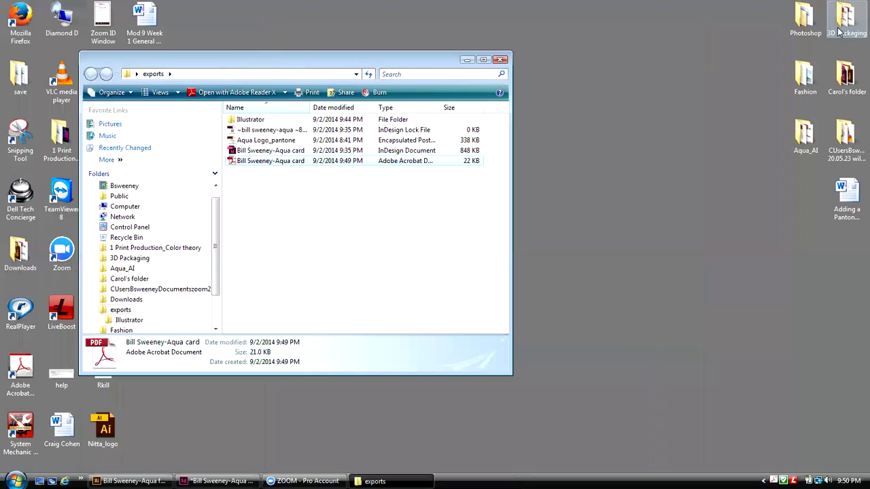
pyautogui.click(854, 44)
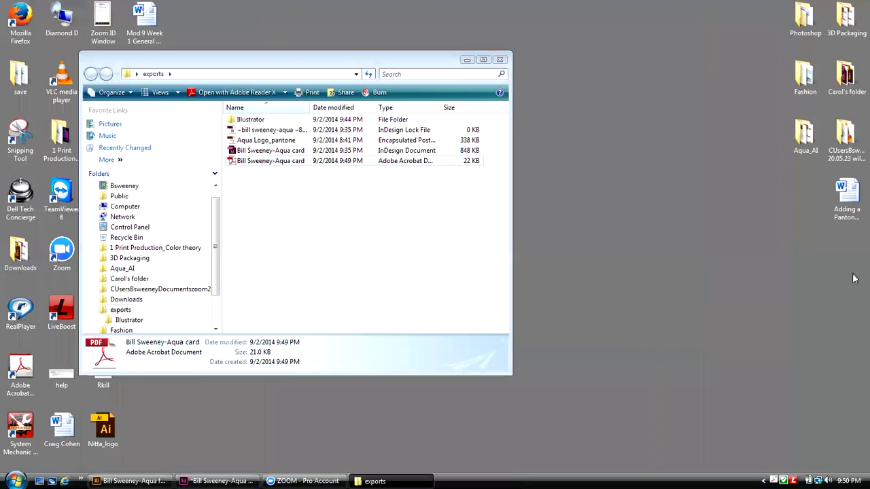
pyautogui.moveTo(436, 65); pyautogui.dragTo(428, 49)
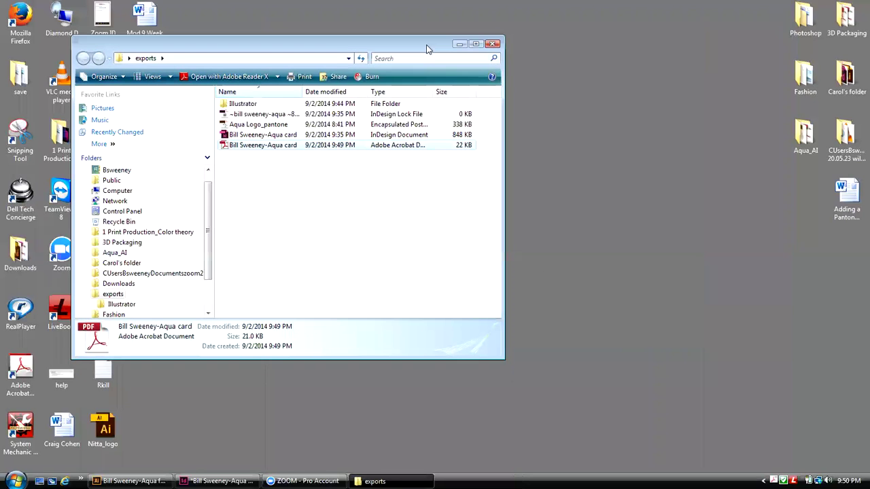